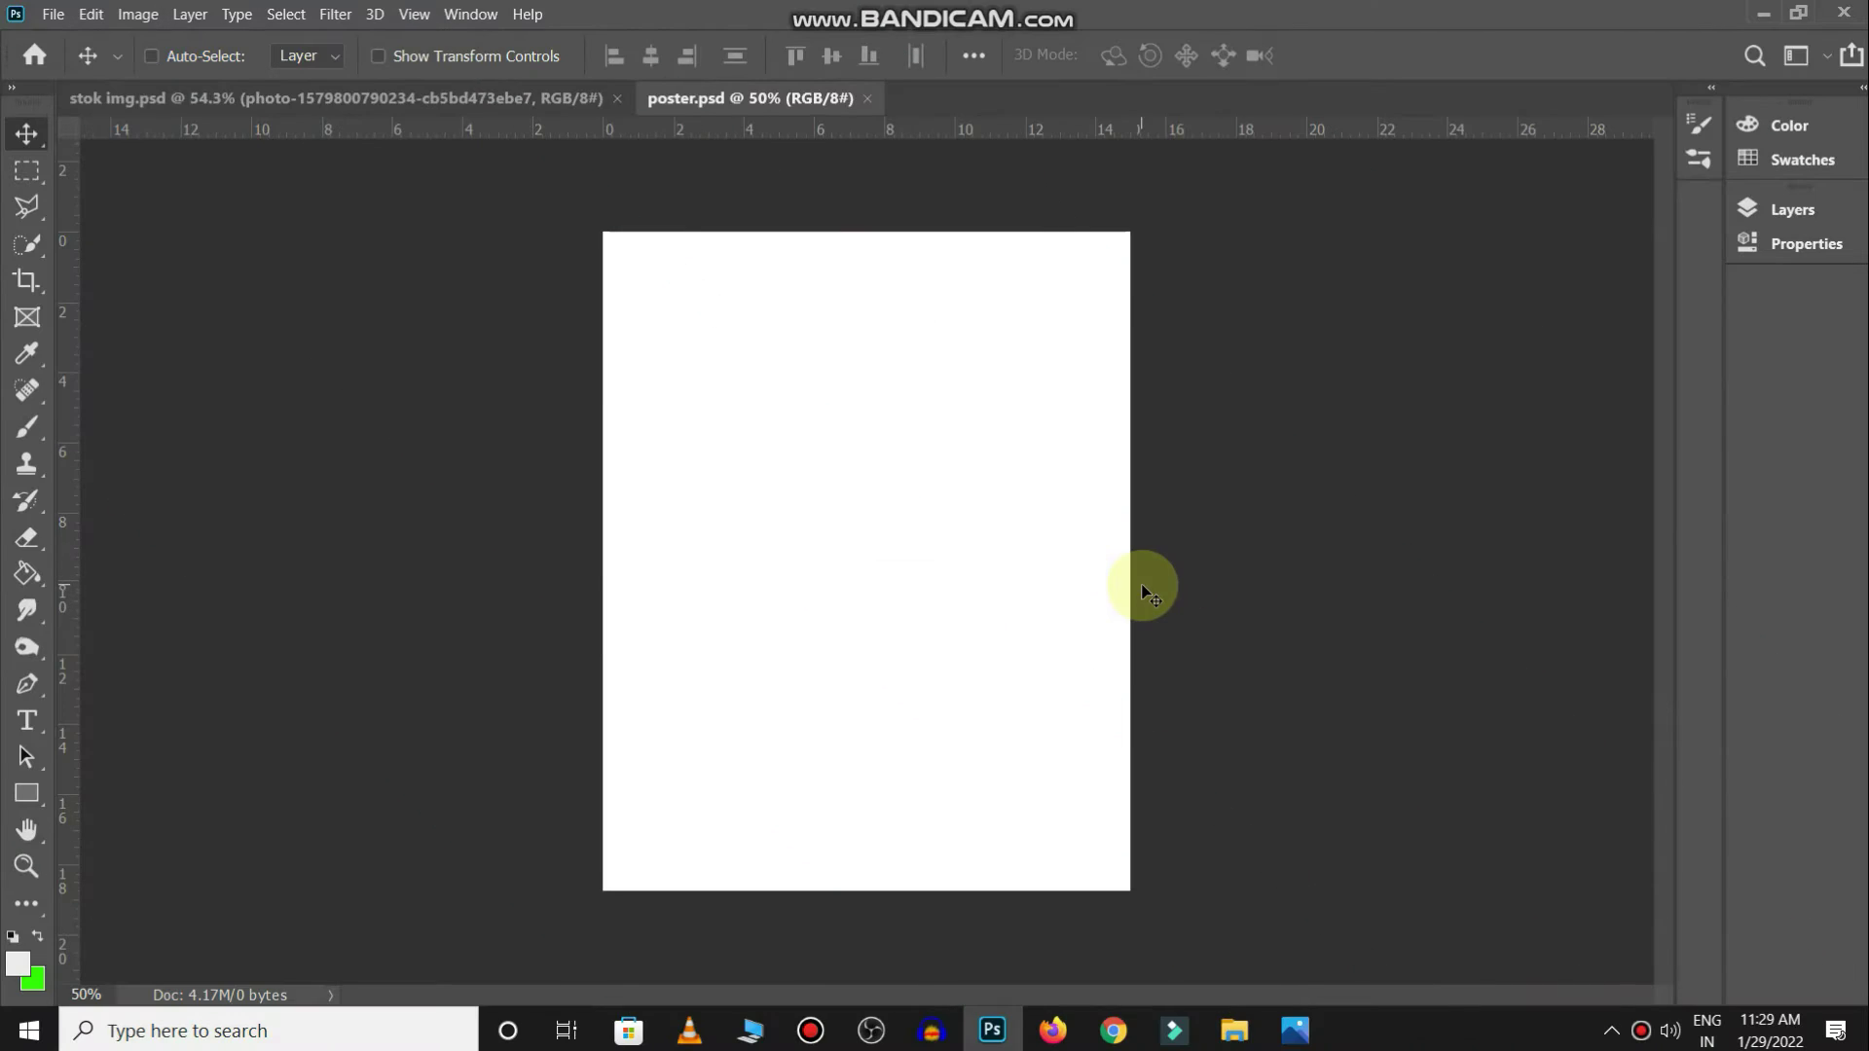
Bring the orange-hoodie man photo from stok img into poster.psd, scaled and centred to fill the canvas
click(336, 97)
drag(1188, 545, 786, 498)
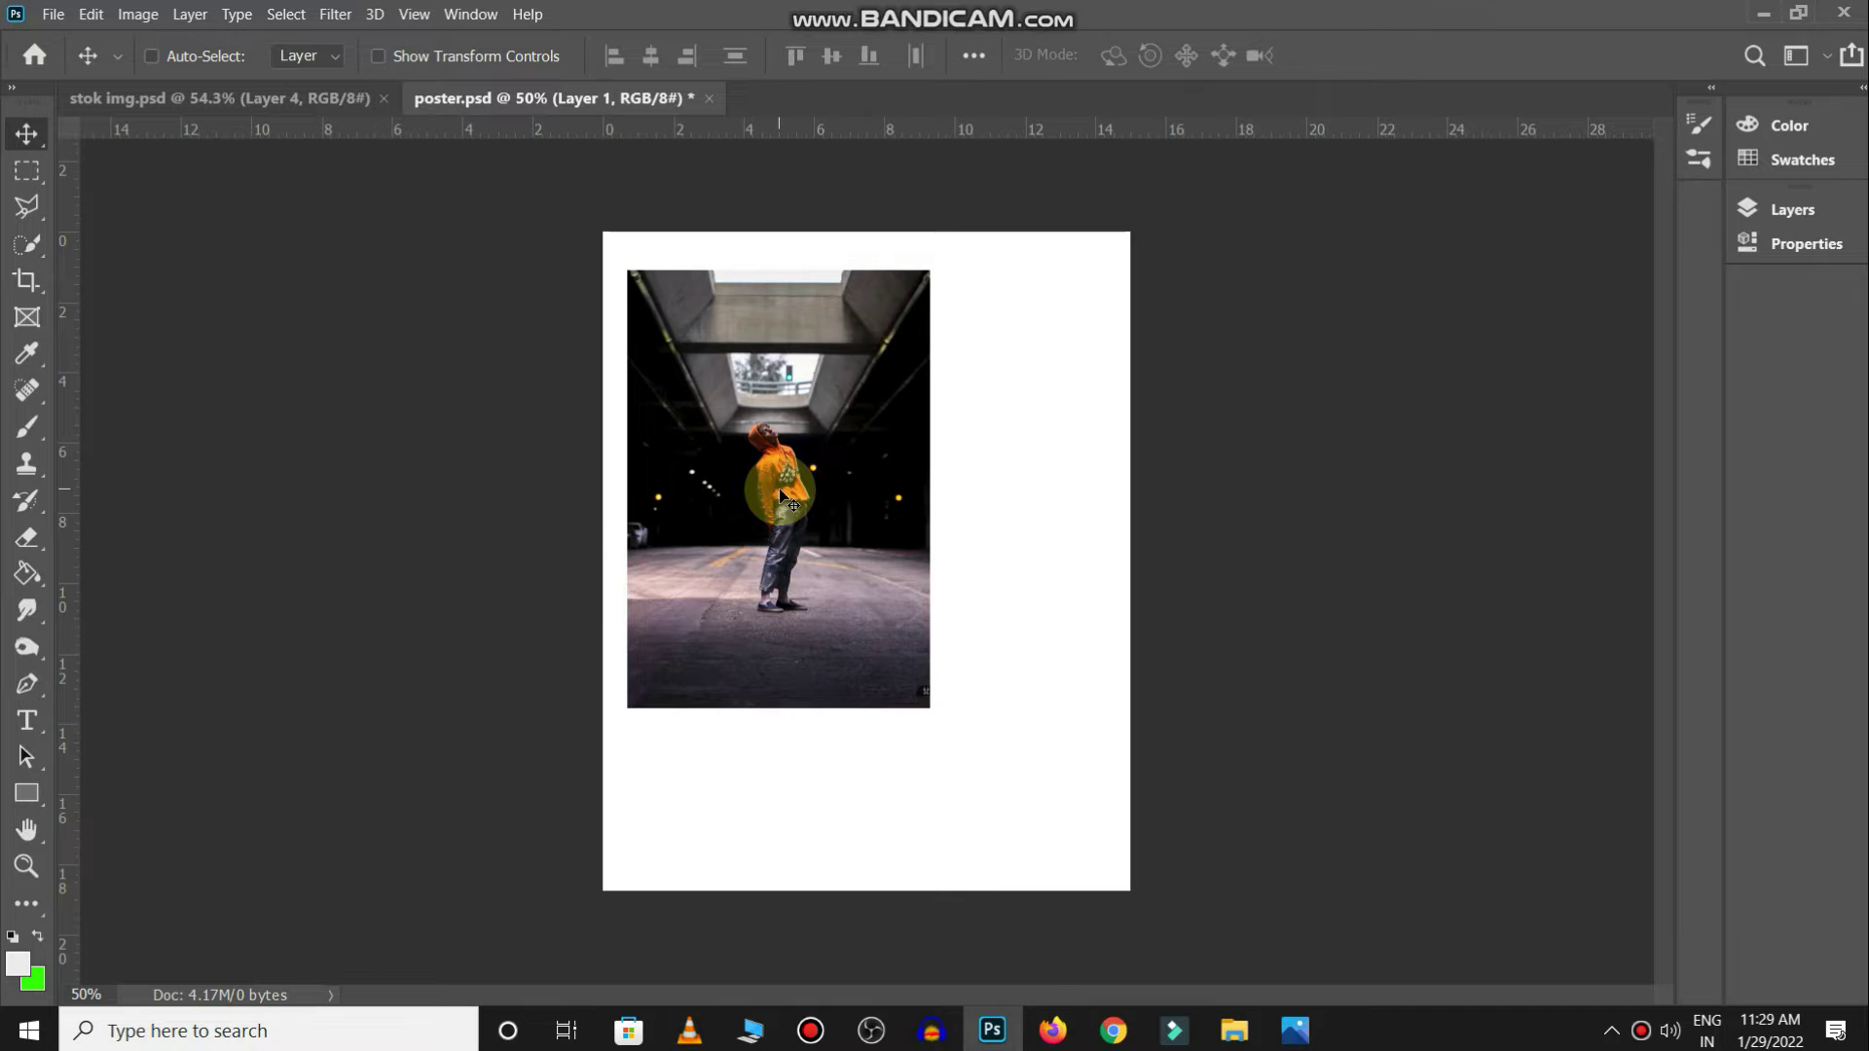
key(ctrl+t)
drag(918, 713, 1094, 943)
drag(980, 659, 989, 614)
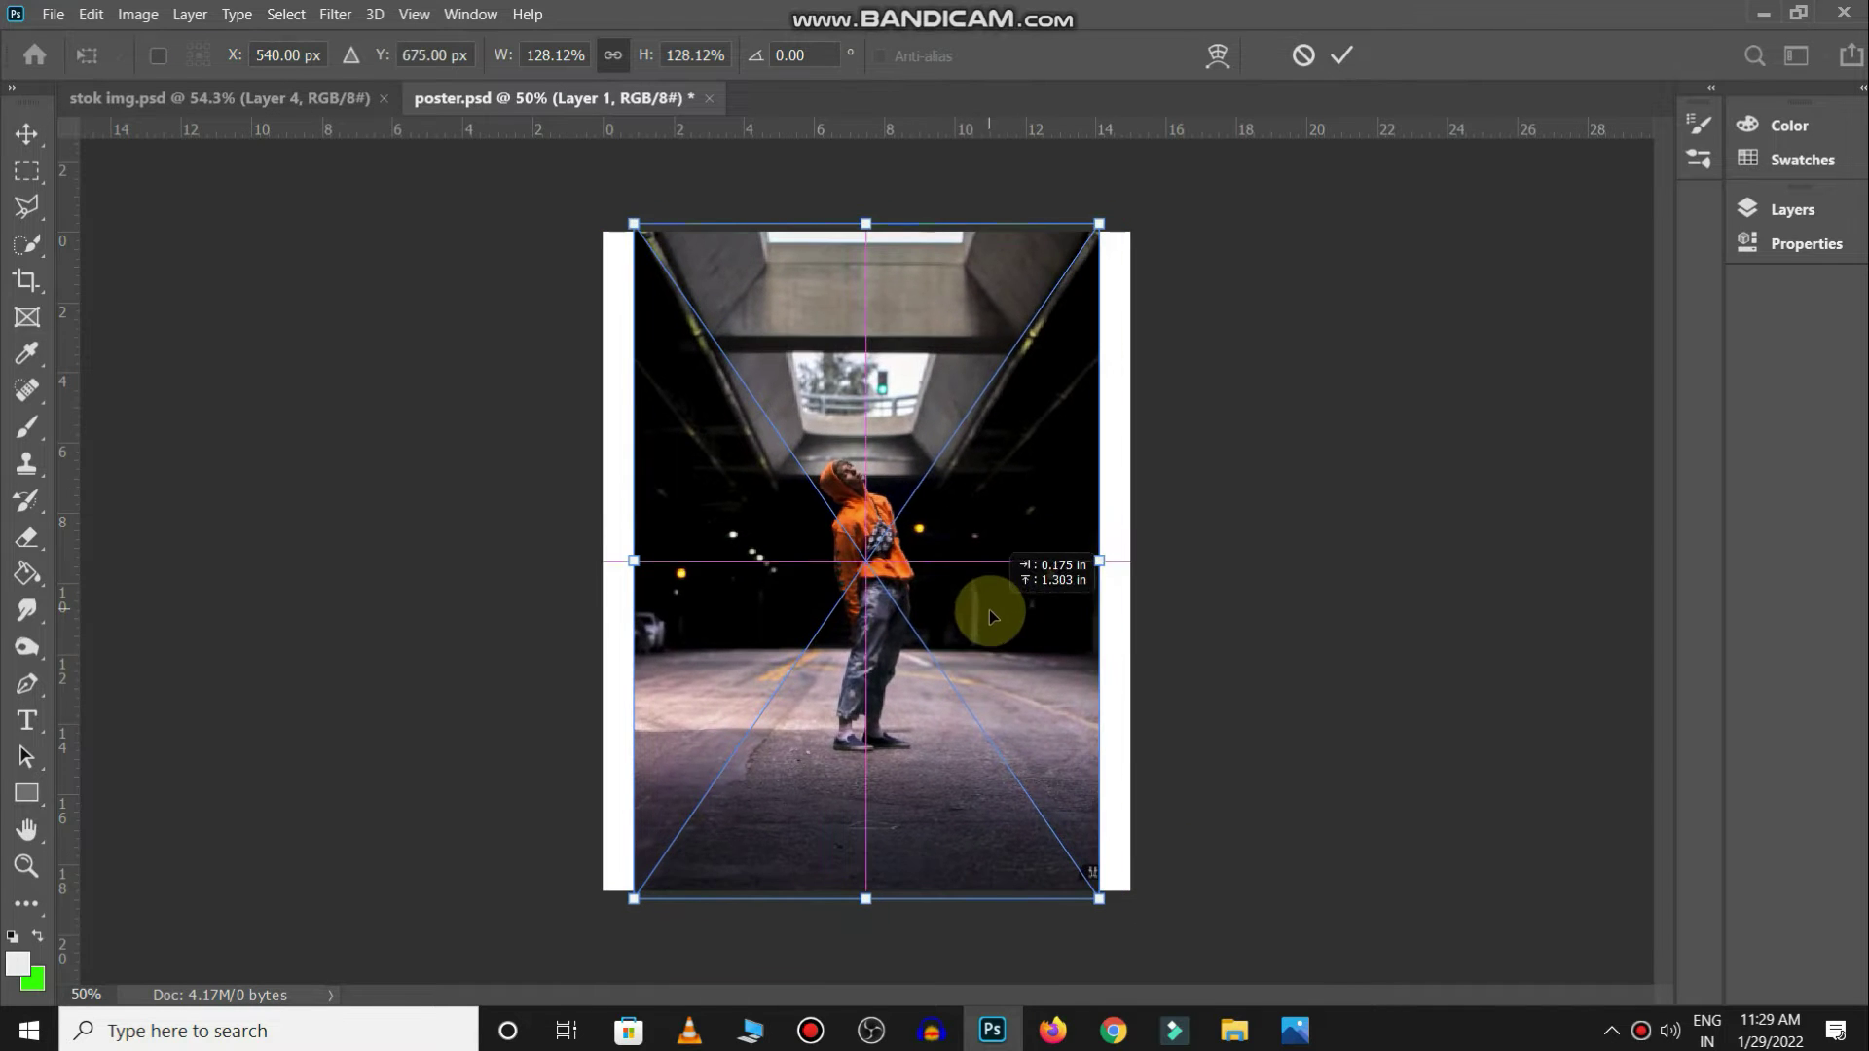
mouse_move(1094, 563)
mouse_down()
mouse_move(1168, 563)
mouse_move(1042, 551)
mouse_up()
key(Return)
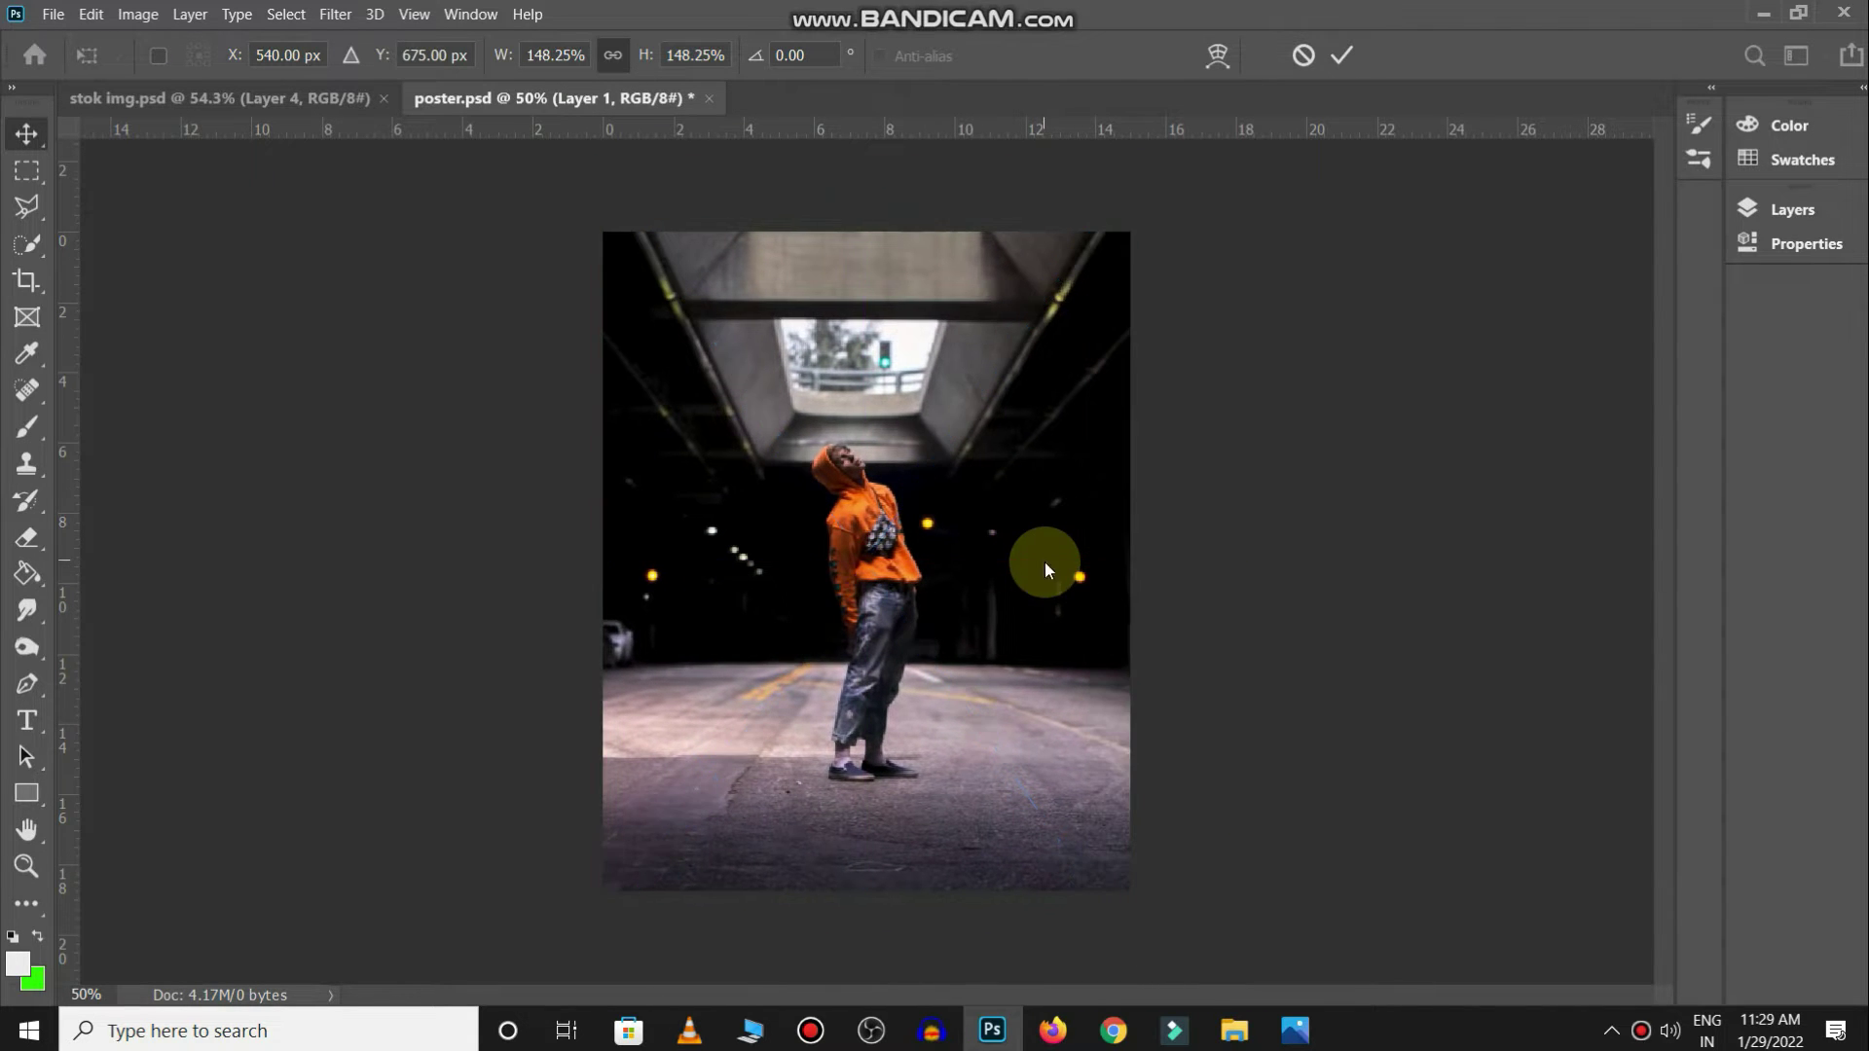
scroll(1069, 672, up, 5)
scroll(1105, 721, down, 2)
Start a Pen path at the shoe sole and trace up the man's leg
scroll(918, 656, down, 3)
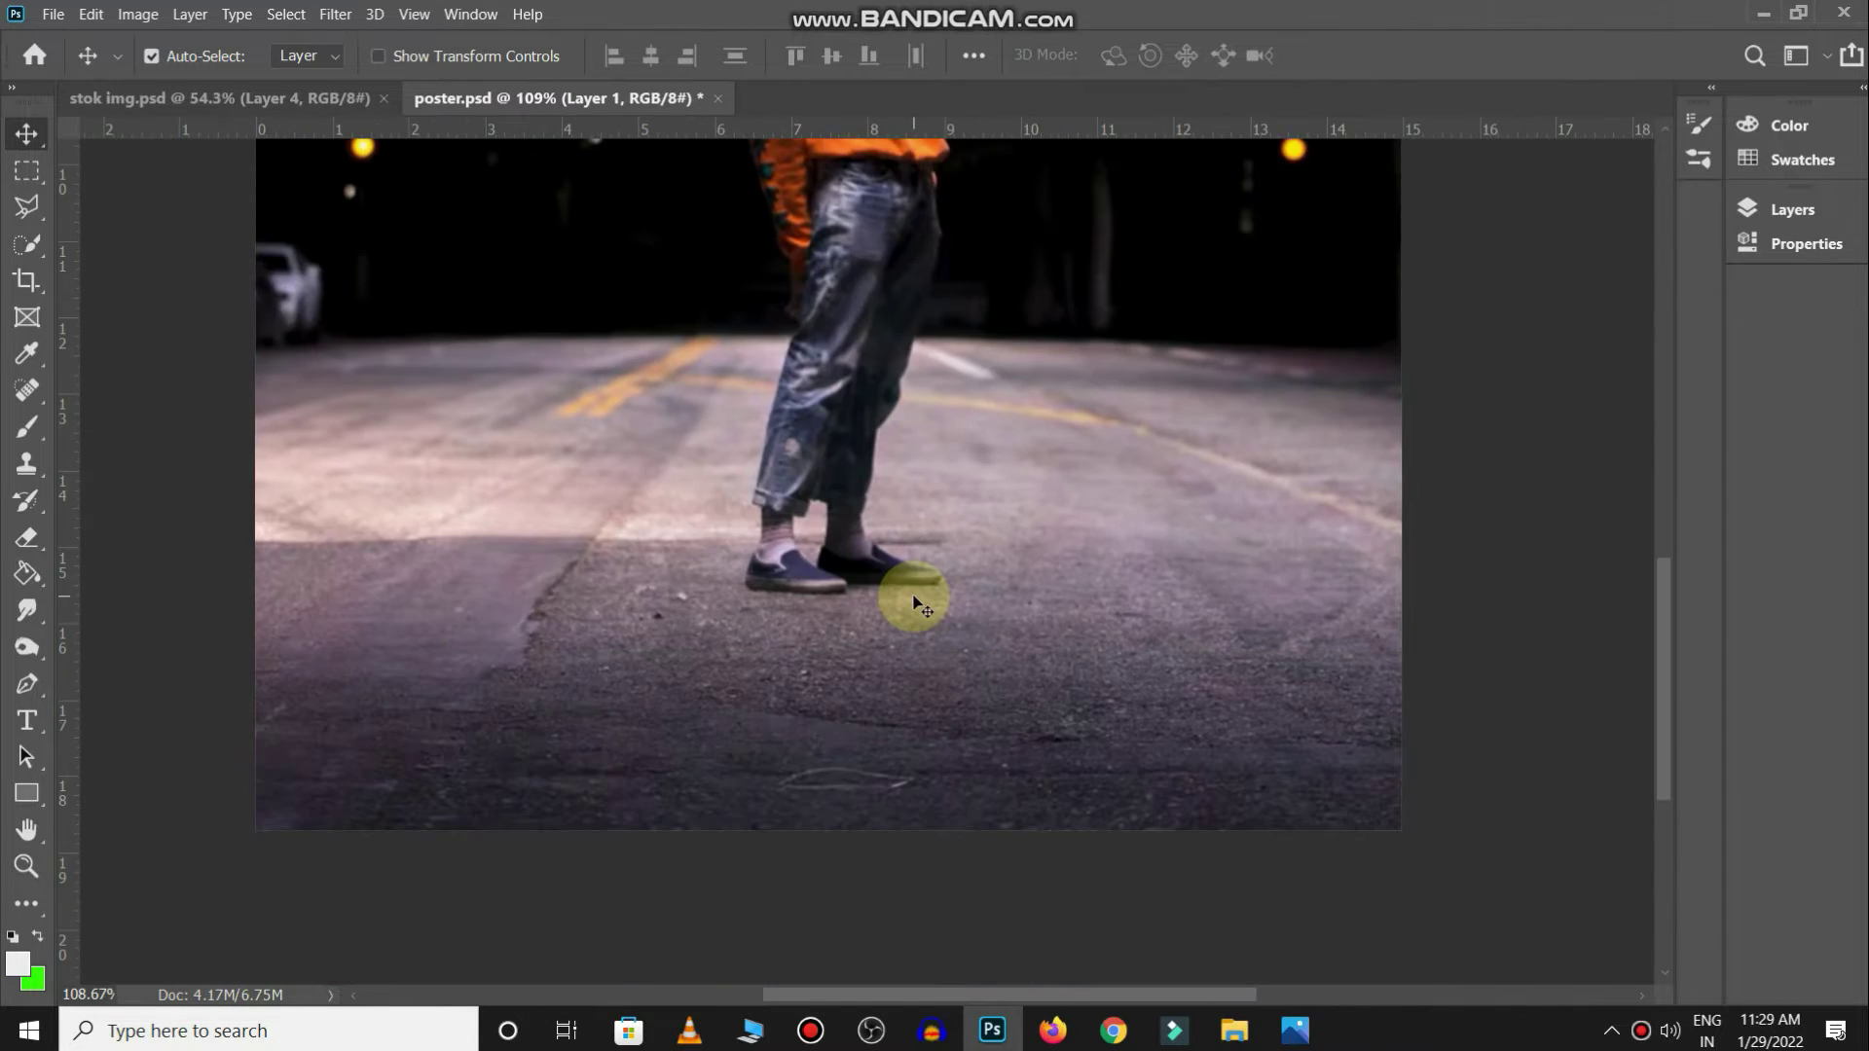
key(p)
scroll(827, 623, up, 5)
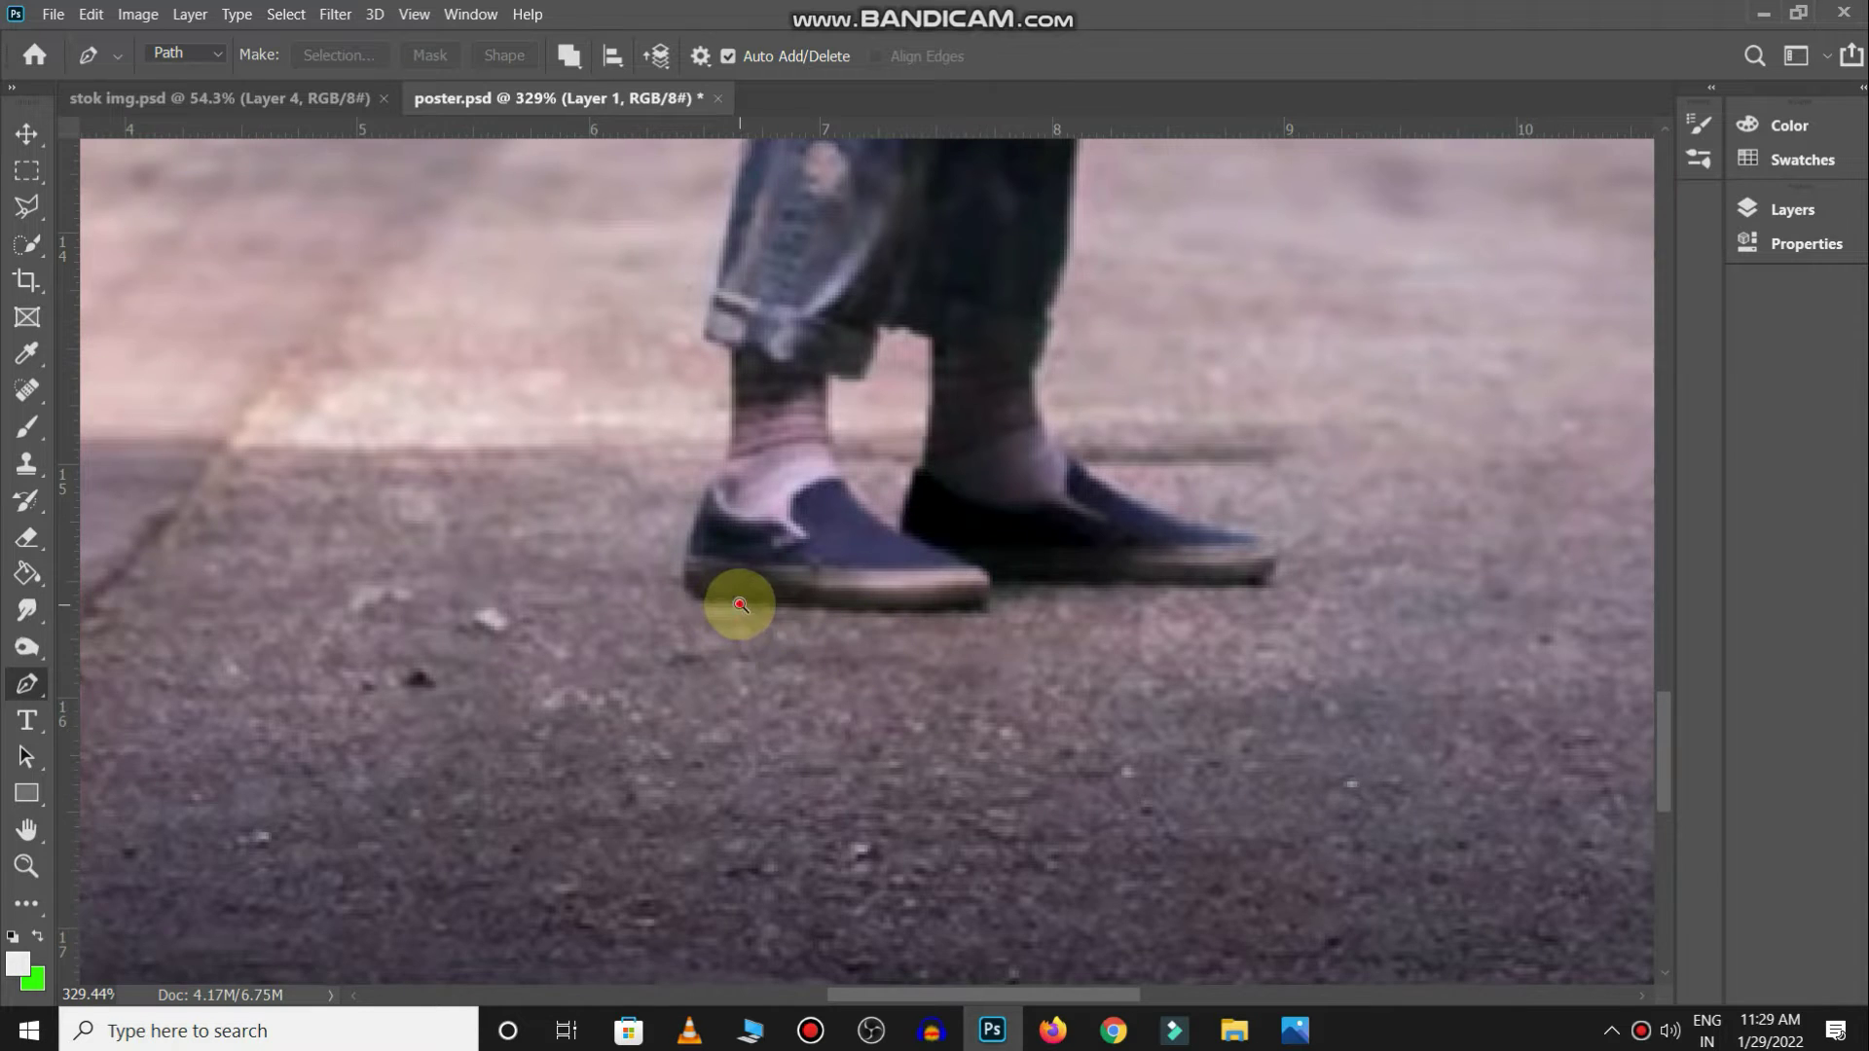
scroll(743, 605, up, 2)
click(737, 605)
drag(692, 458, 732, 339)
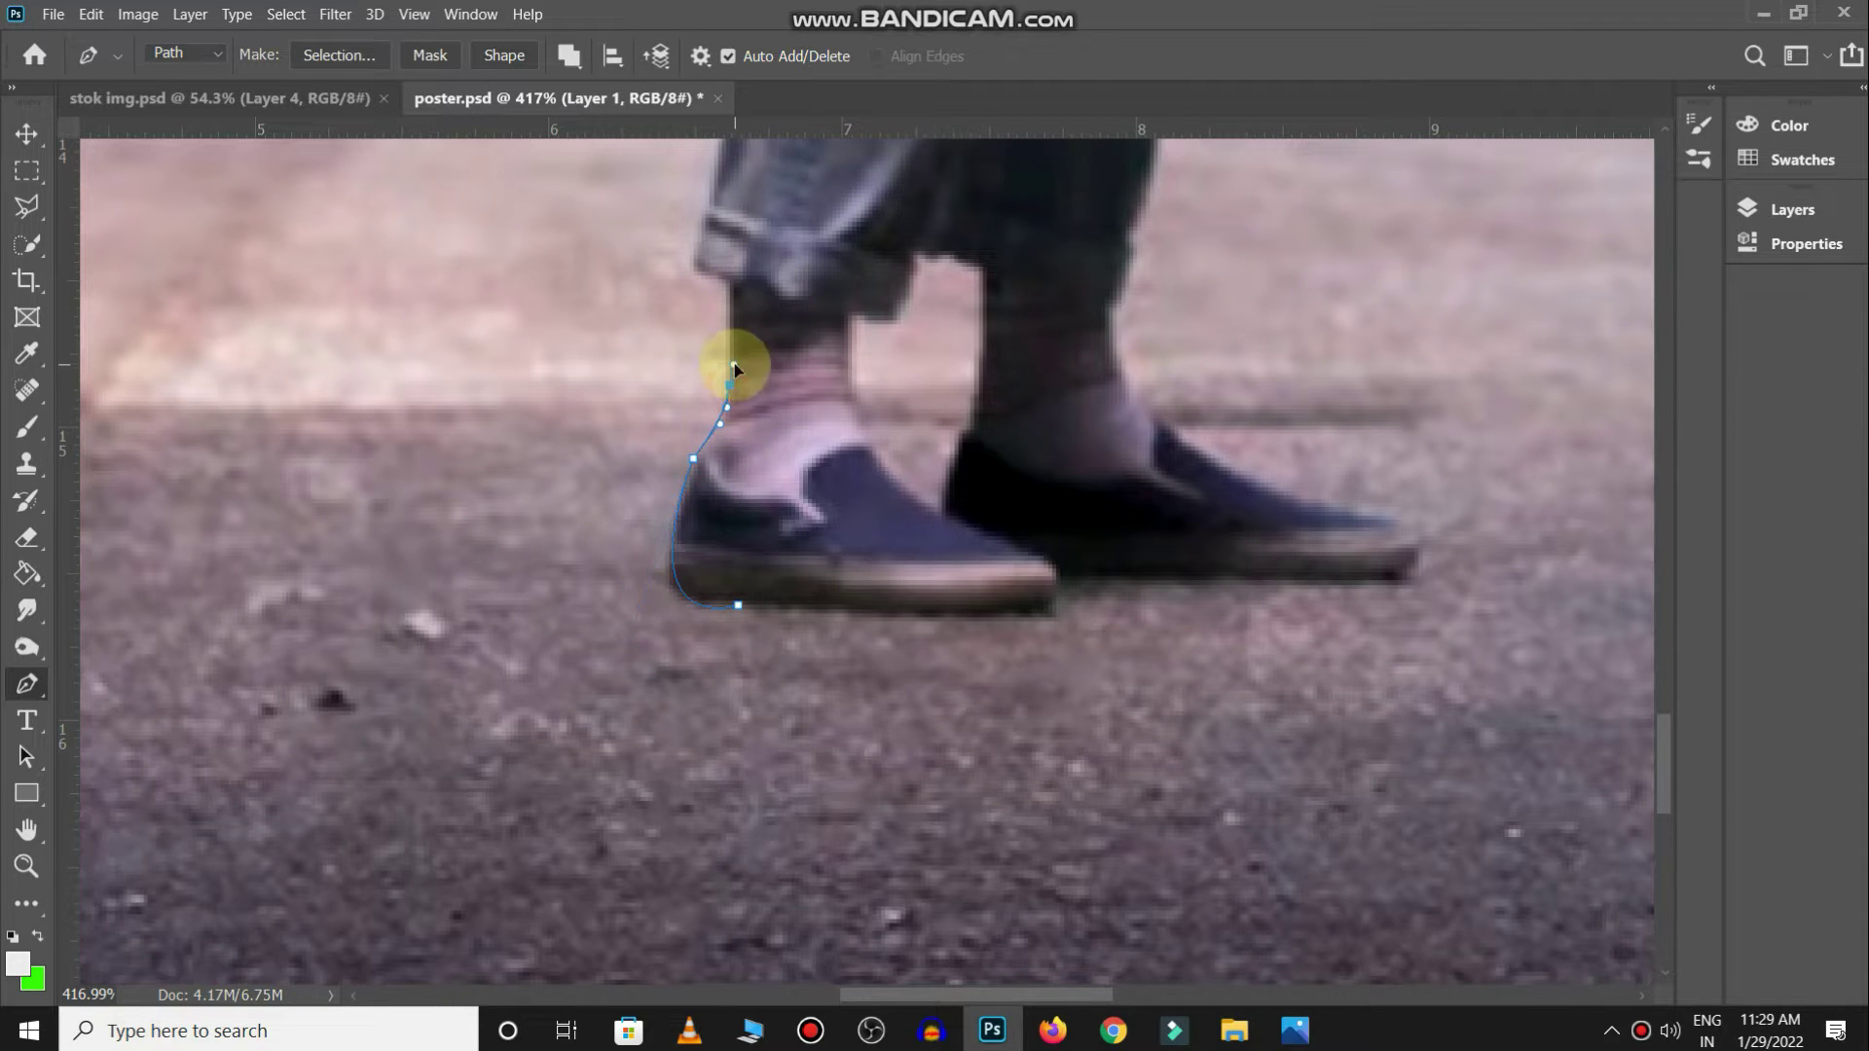
scroll(735, 368, down, 3)
scroll(793, 300, up, 5)
click(626, 471)
scroll(626, 471, up, 5)
click(515, 709)
Continue the path around the hood and down the figure's right side
click(513, 471)
scroll(451, 271, up, 1)
click(451, 272)
scroll(606, 439, up, 3)
click(665, 523)
drag(690, 592, 680, 623)
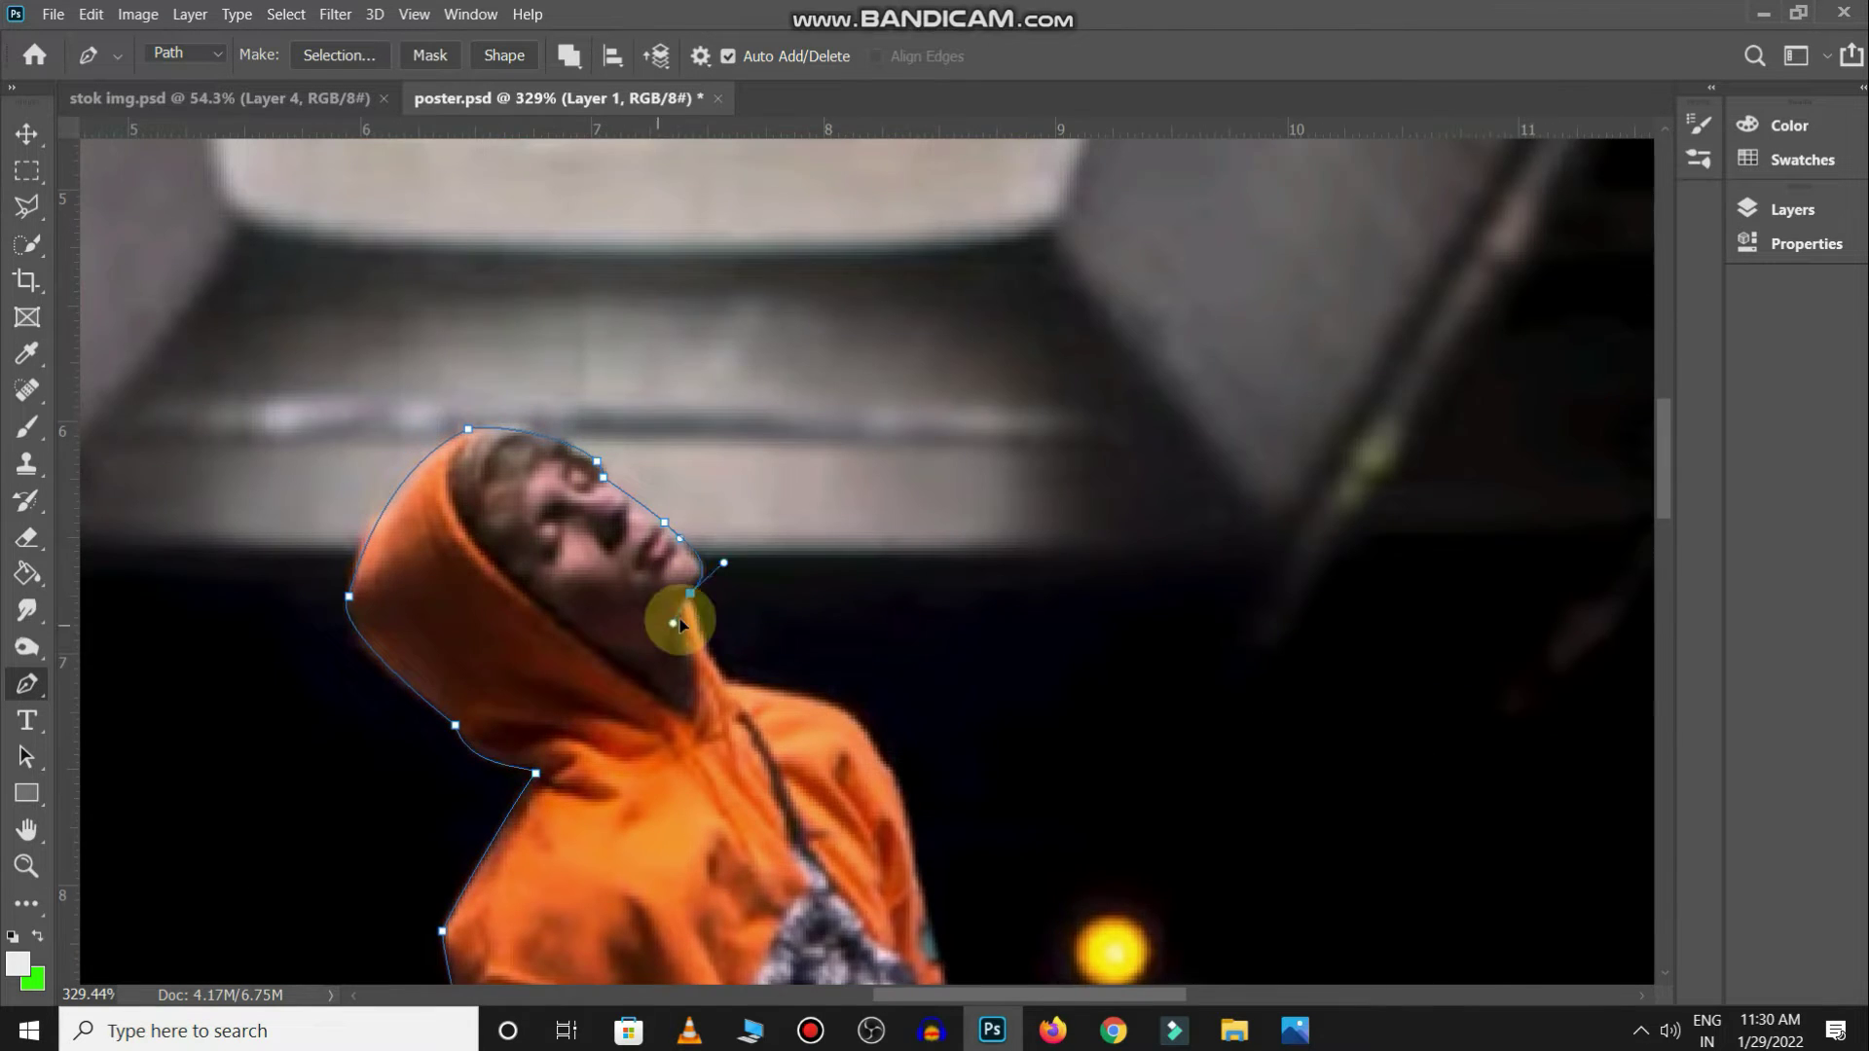
scroll(680, 623, down, 5)
click(751, 522)
scroll(751, 522, down, 5)
click(772, 655)
scroll(605, 396, down, 5)
Trace along the right leg, close the path and load it as a selection
click(565, 718)
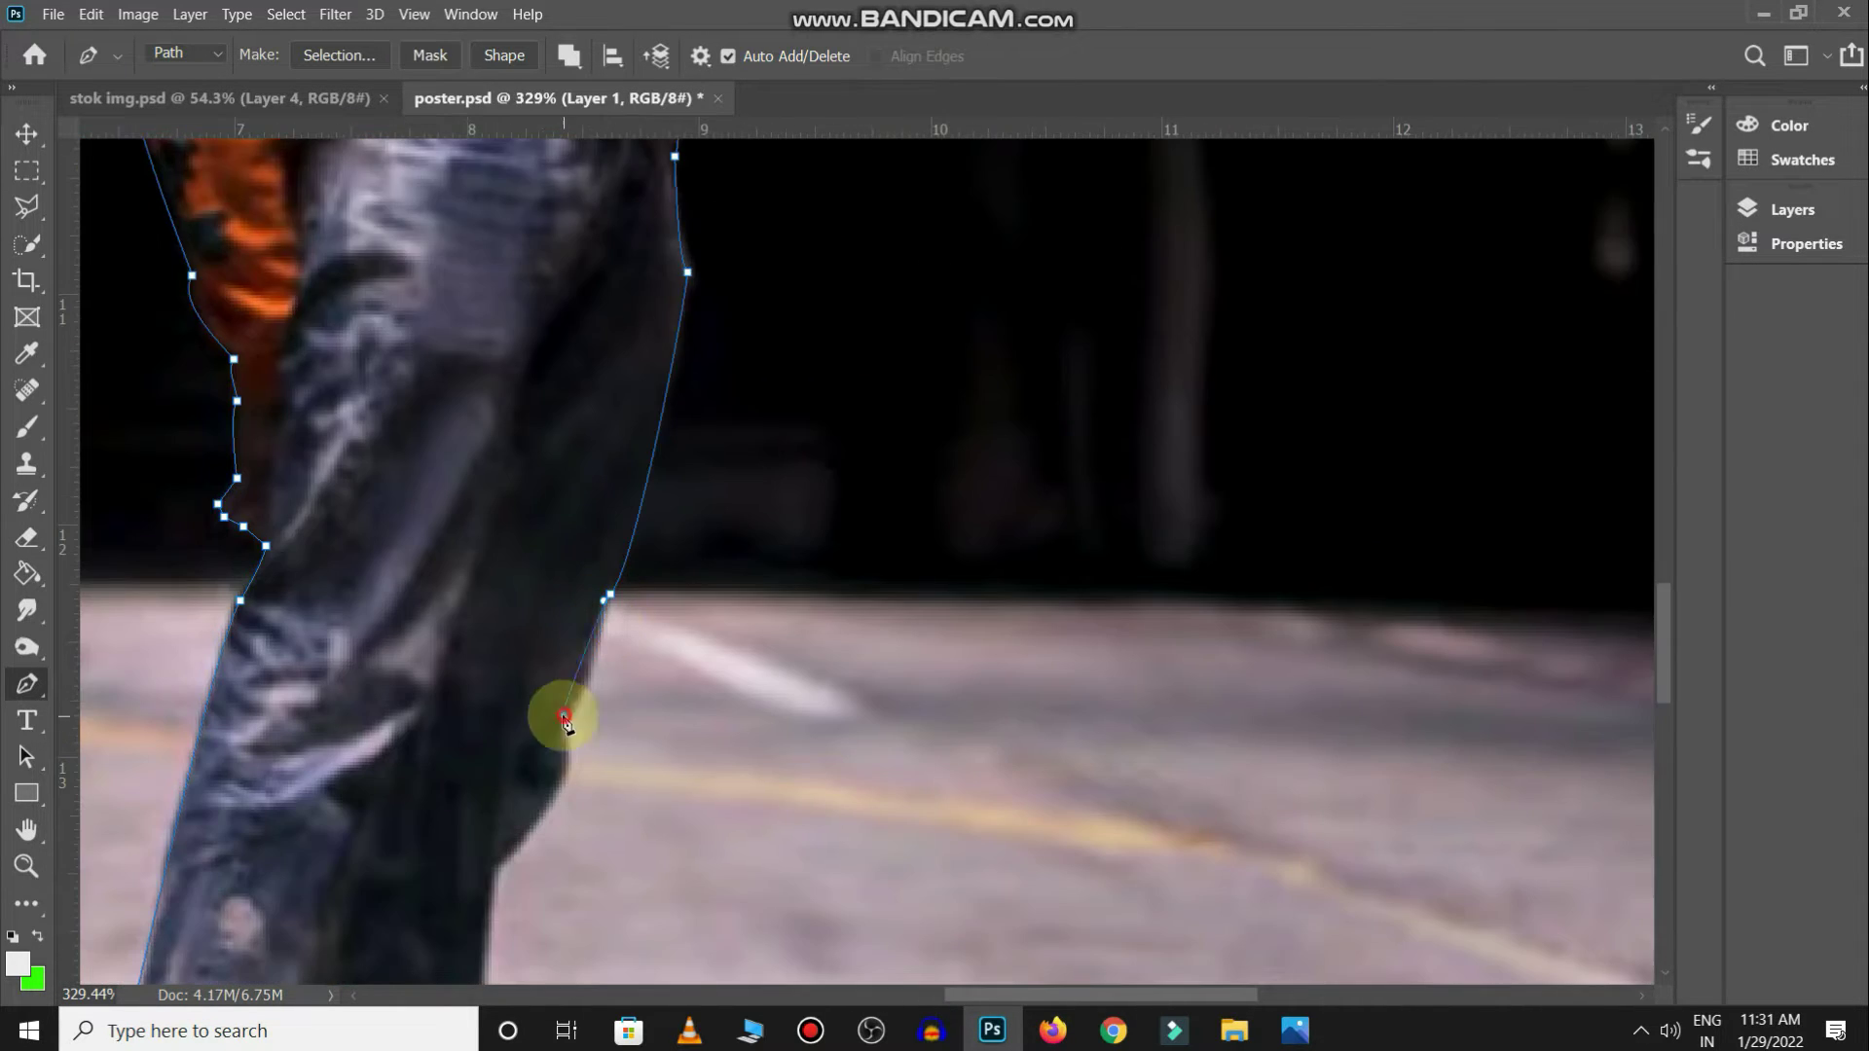
scroll(565, 718, down, 4)
click(534, 651)
scroll(534, 651, down, 2)
click(626, 715)
mouse_move(639, 703)
mouse_down()
mouse_move(740, 731)
mouse_move(608, 801)
mouse_up()
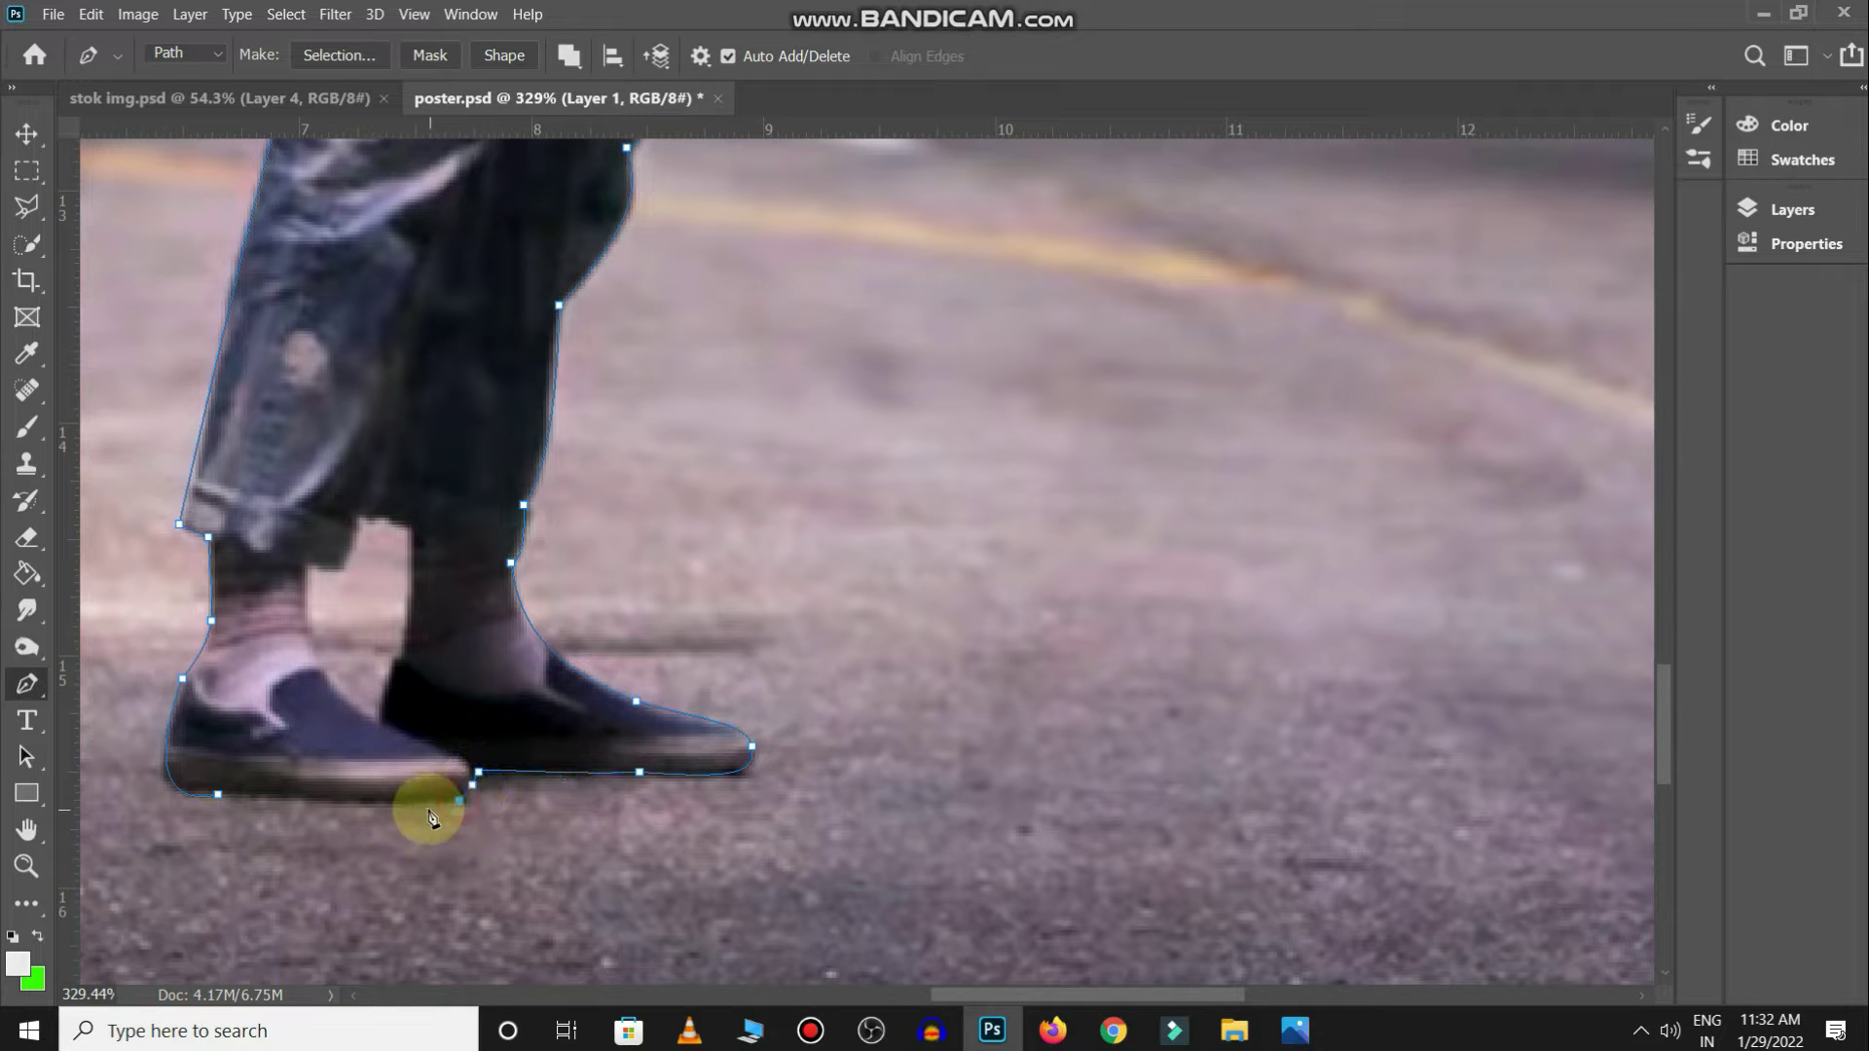
click(219, 796)
key(ctrl+Return)
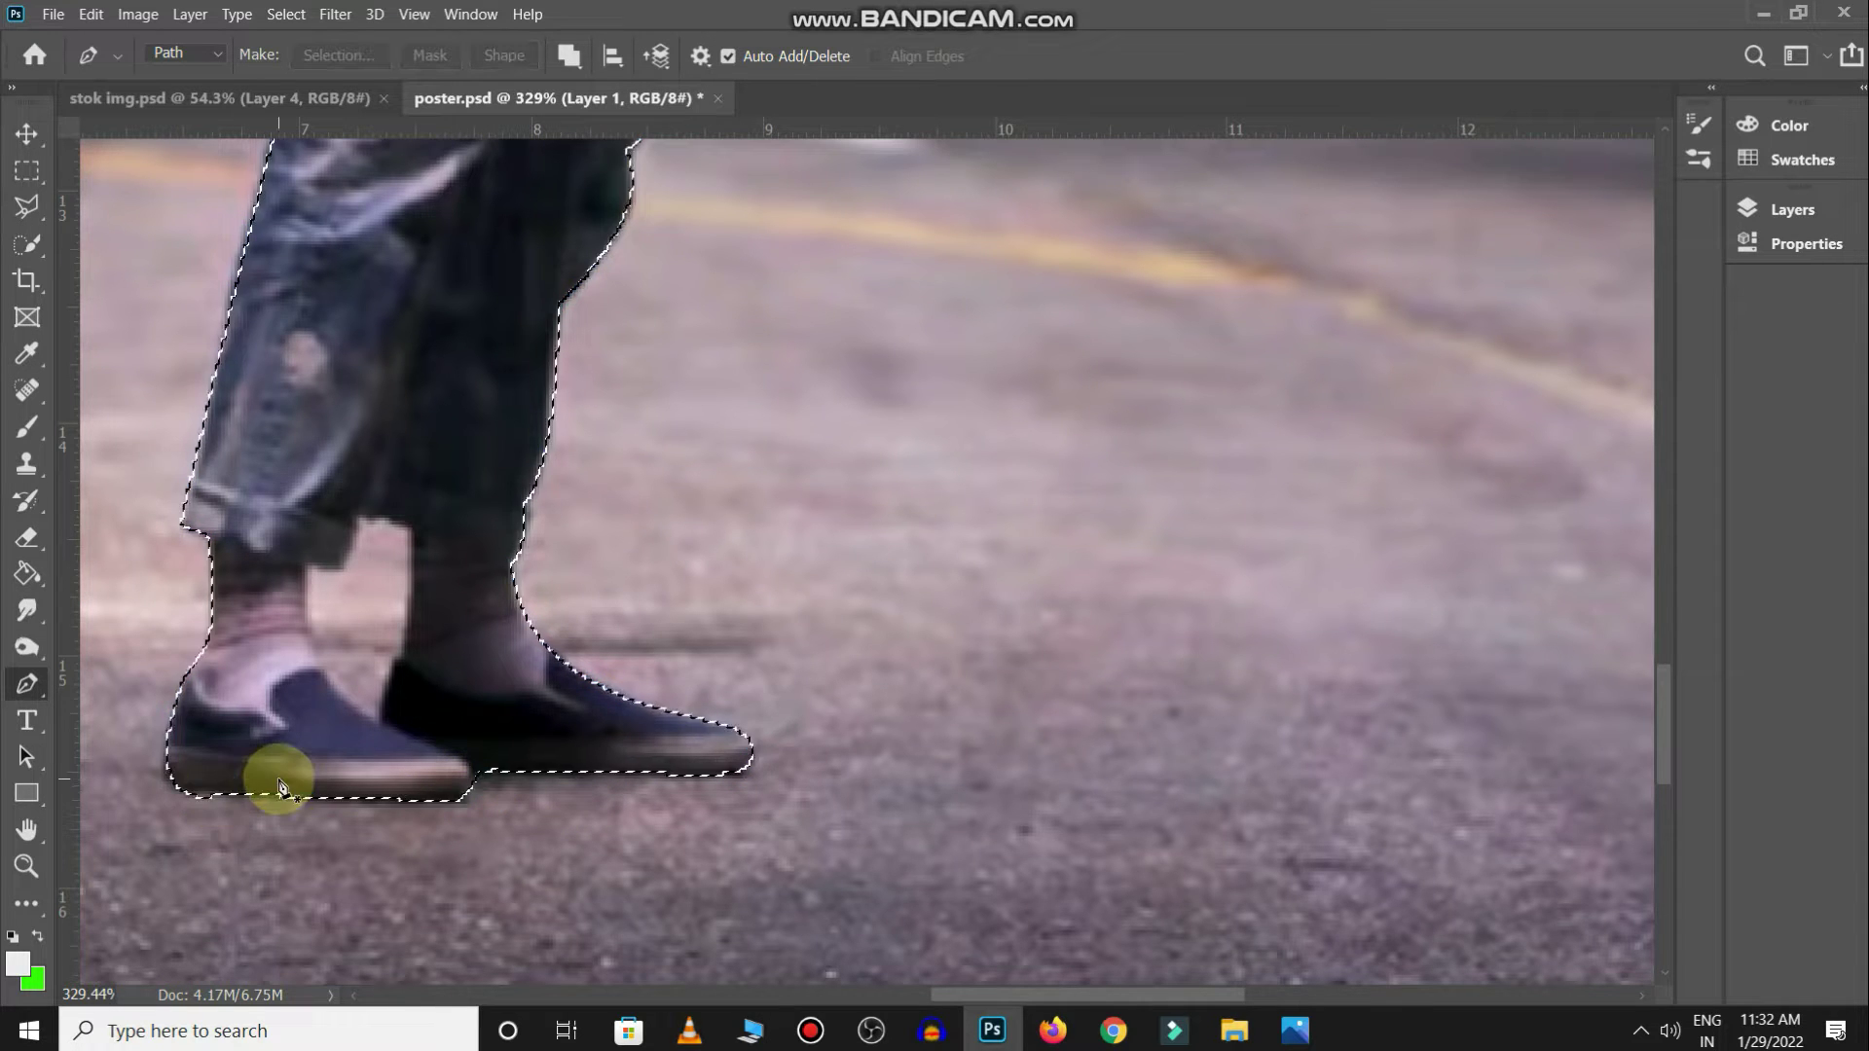
key(ctrl+0)
Copy the selected man onto a new layer and hide the original photo, Layer 1
key(ctrl+j)
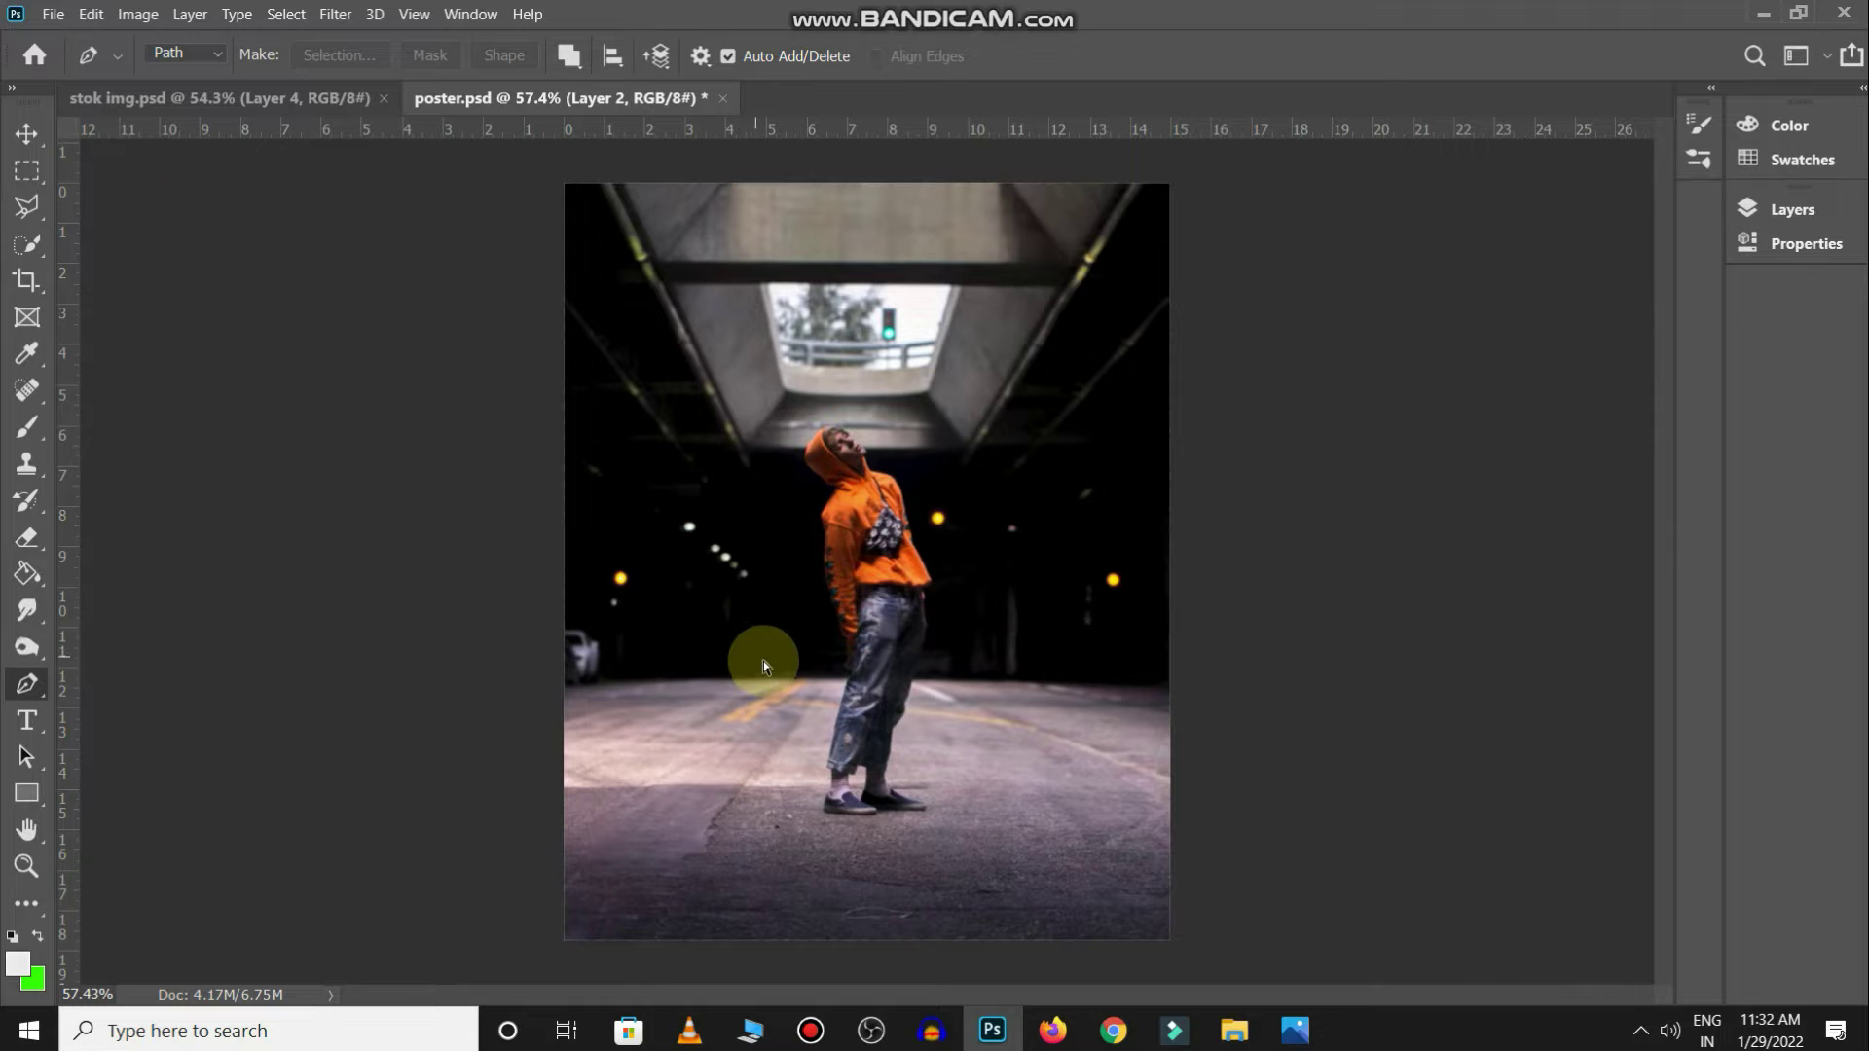
click(1789, 209)
click(1404, 408)
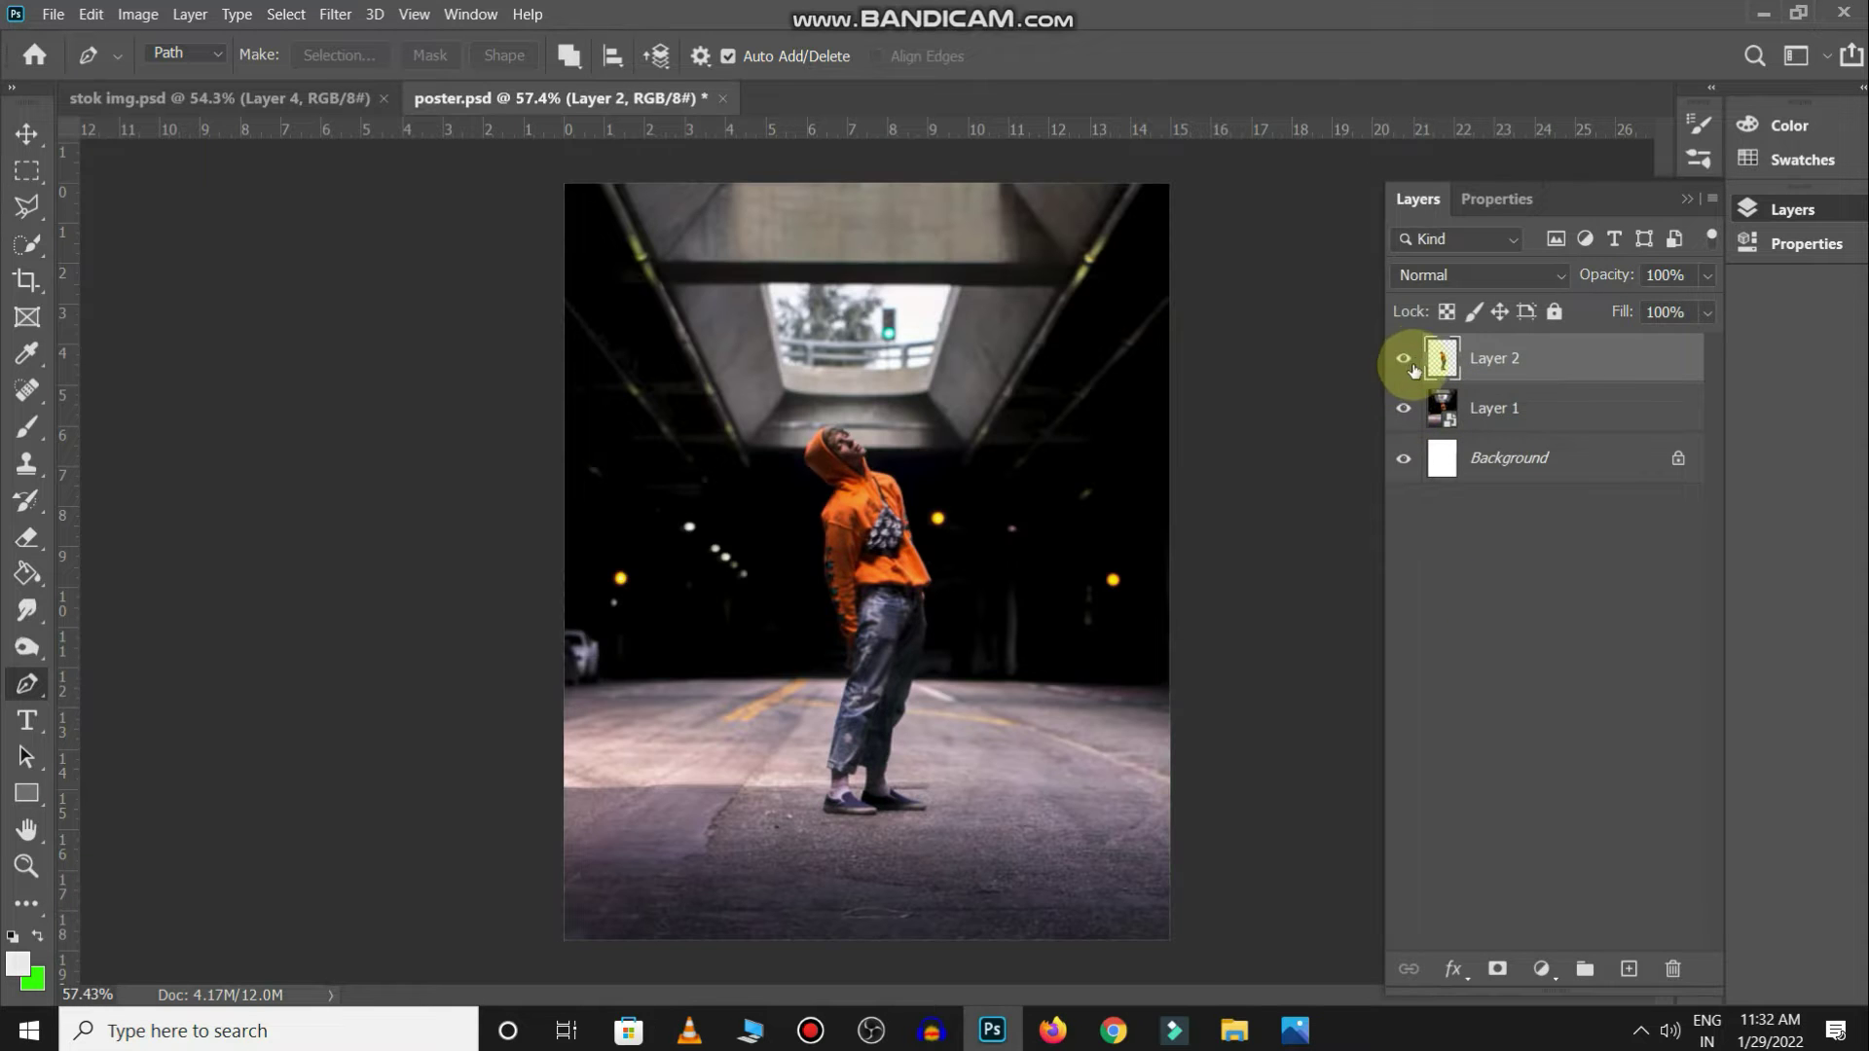
drag(867, 785, 993, 827)
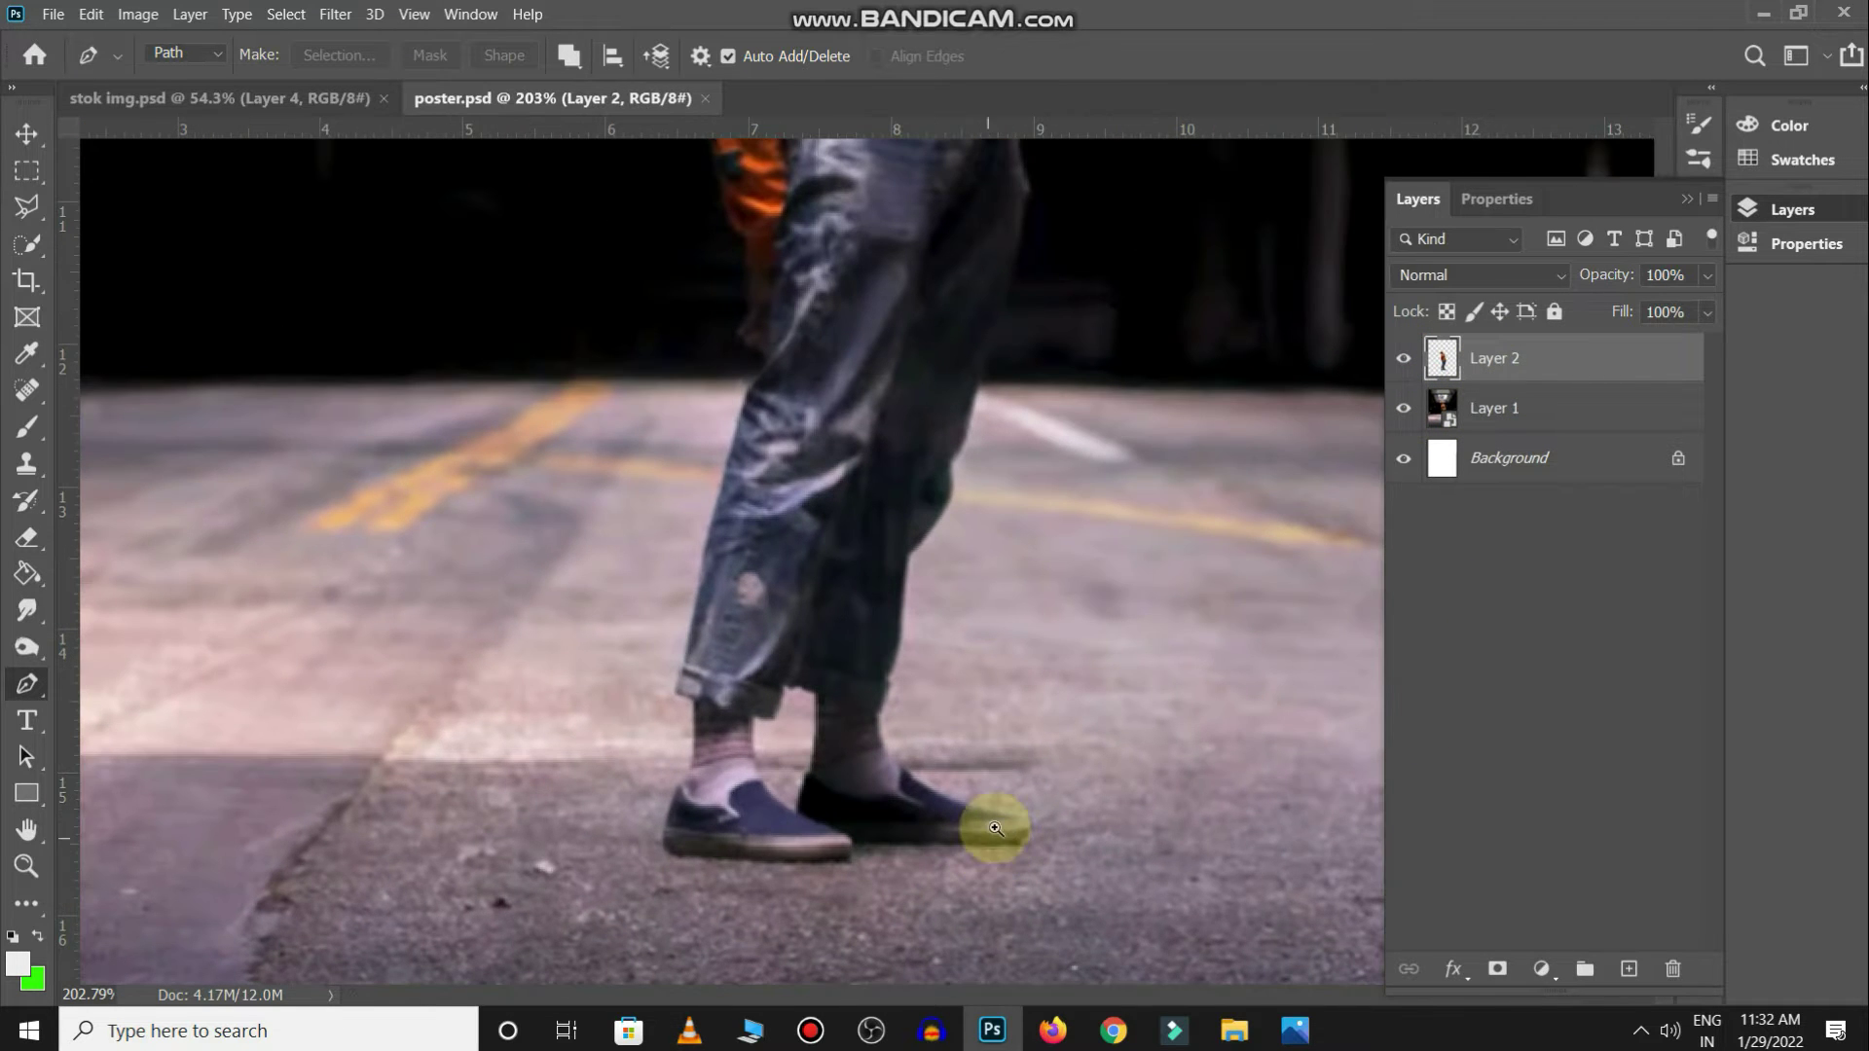
click(1543, 375)
click(1404, 408)
Zoom into the feet and check the cut-out edge around the sock gap, undoing the last edit
drag(759, 740, 835, 823)
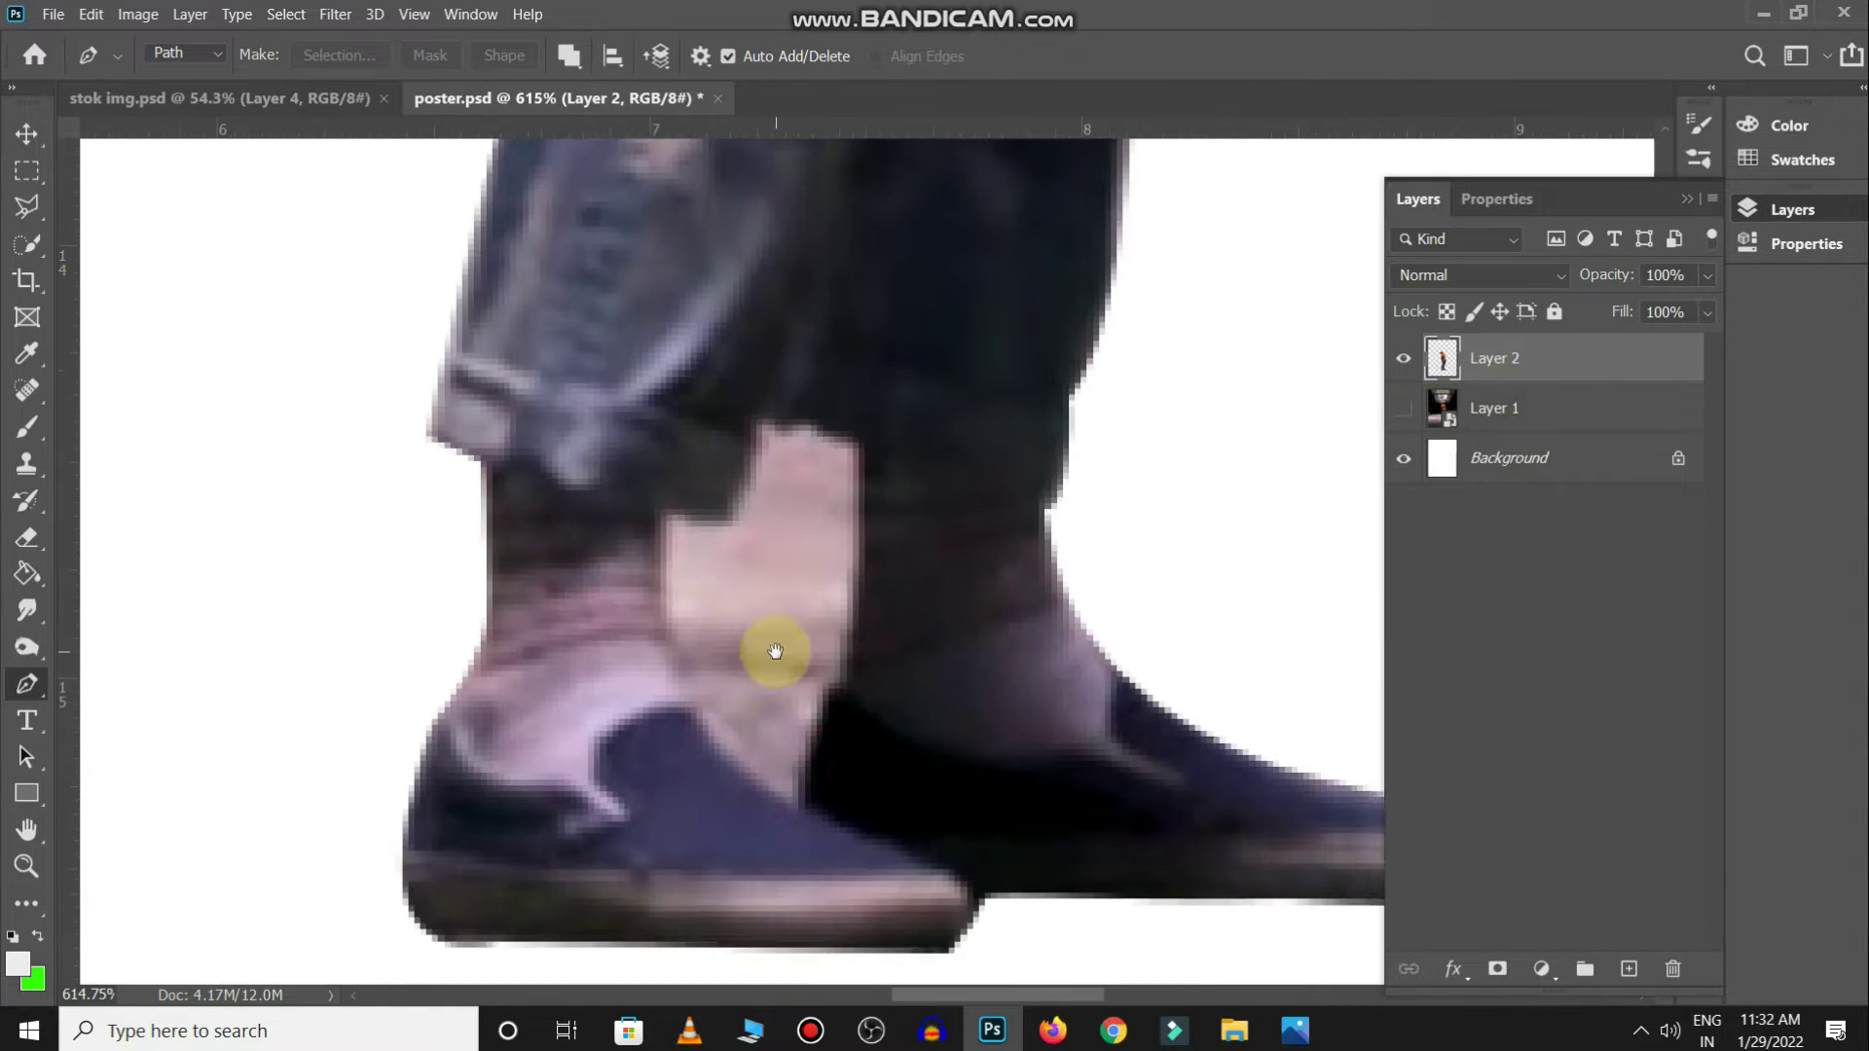
click(843, 525)
drag(716, 660, 718, 626)
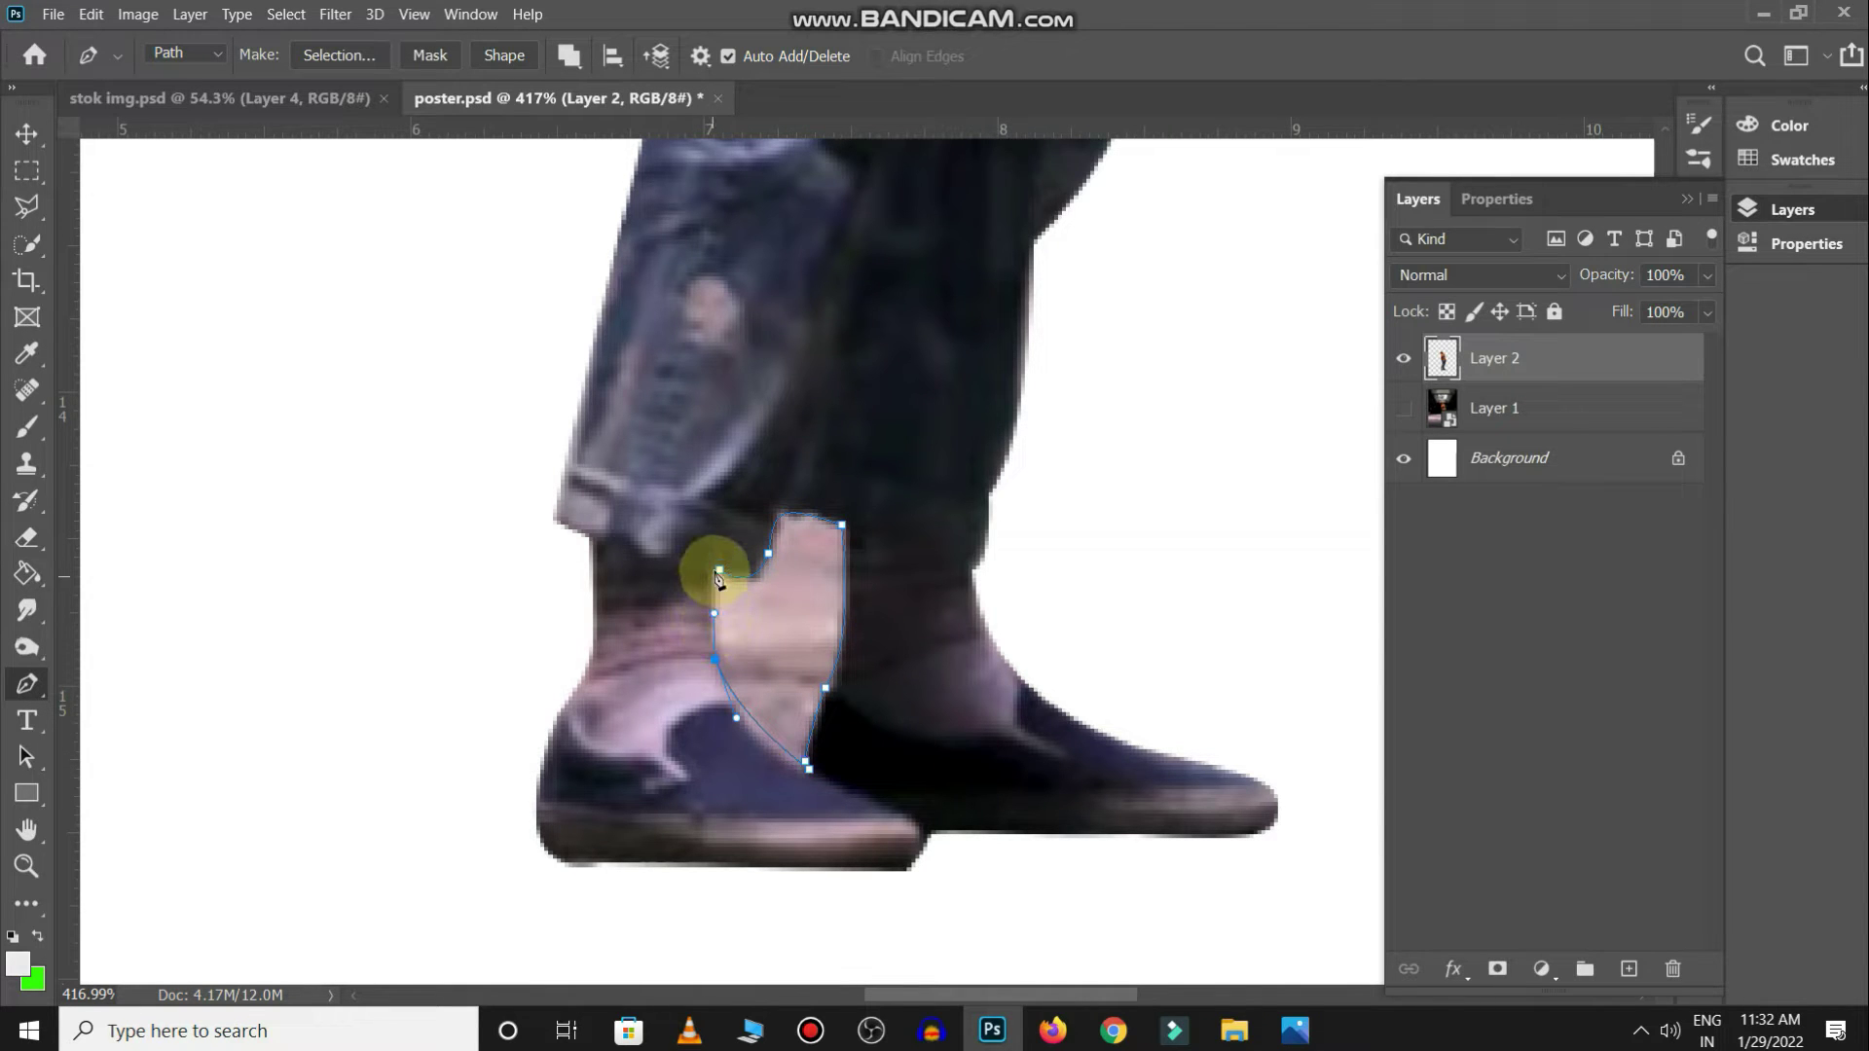
scroll(815, 581, down, 5)
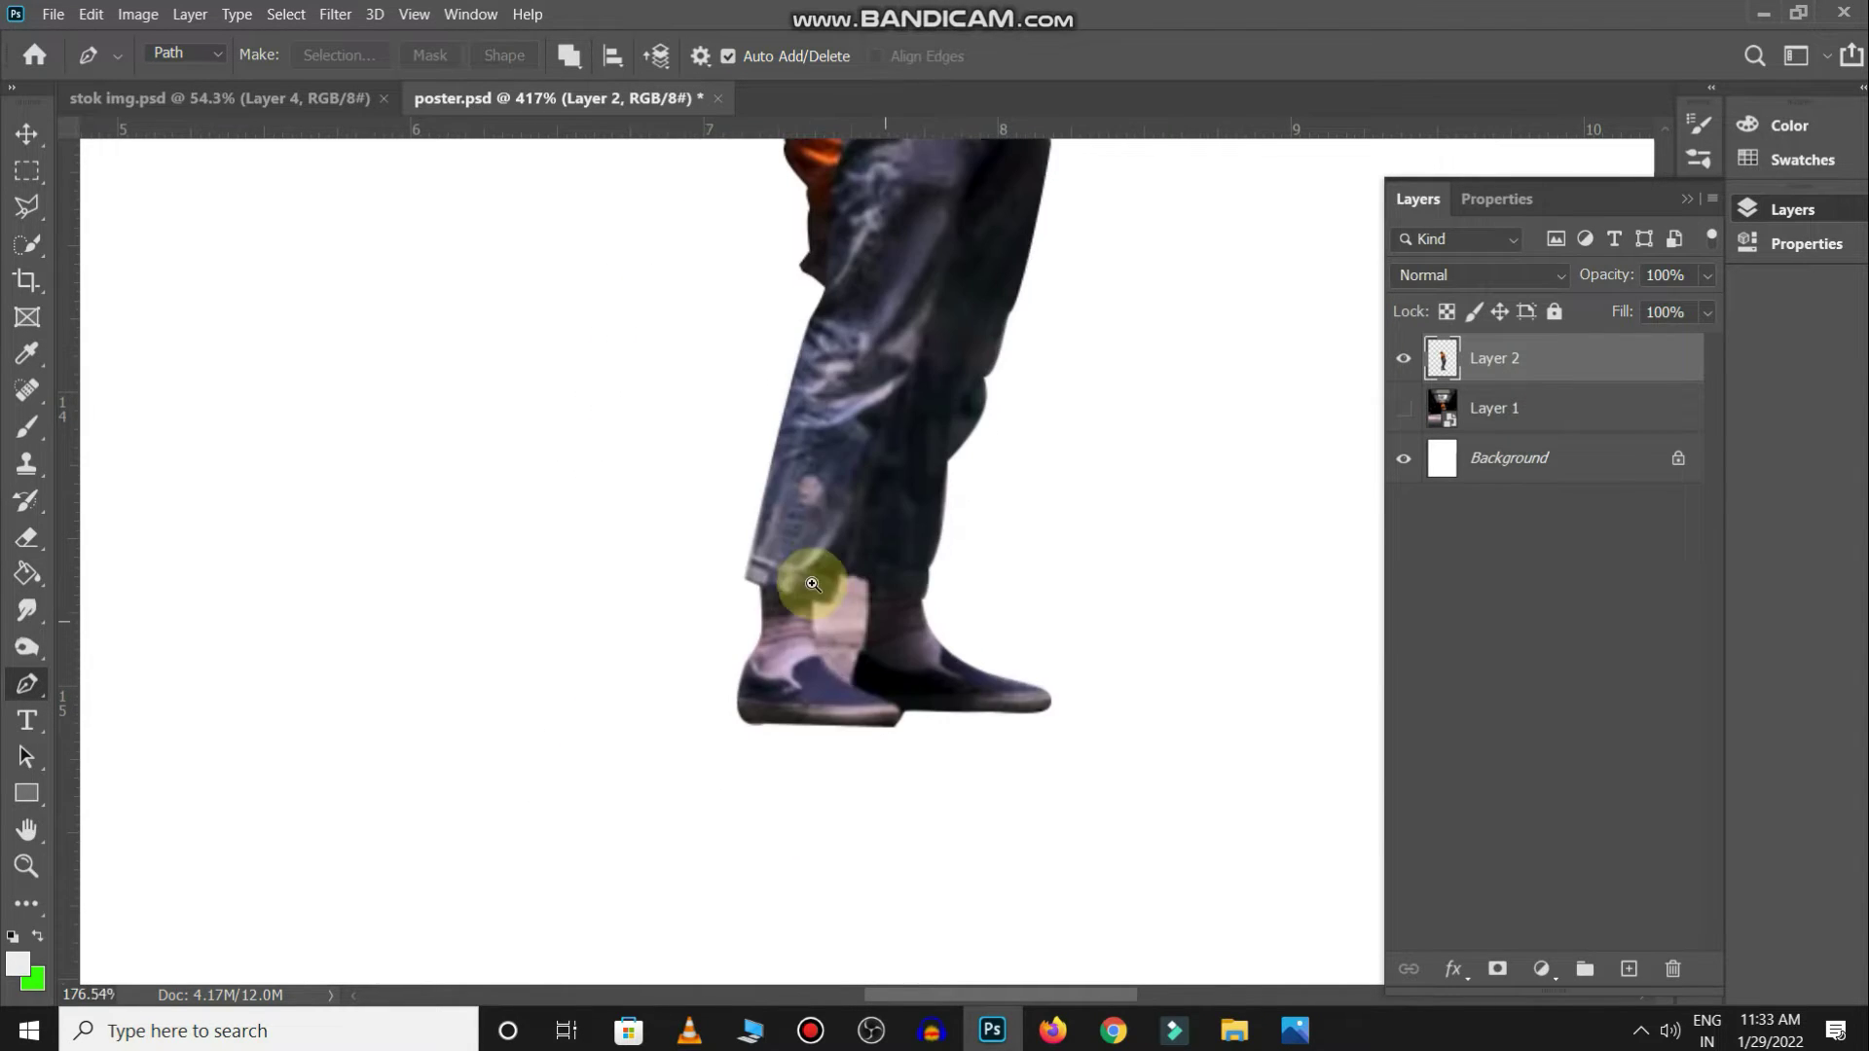
key(e)
key(ctrl+z)
Show Layer 1 and darken it with a Hue/Saturation adjustment at Lightness -61
scroll(945, 631, down, 5)
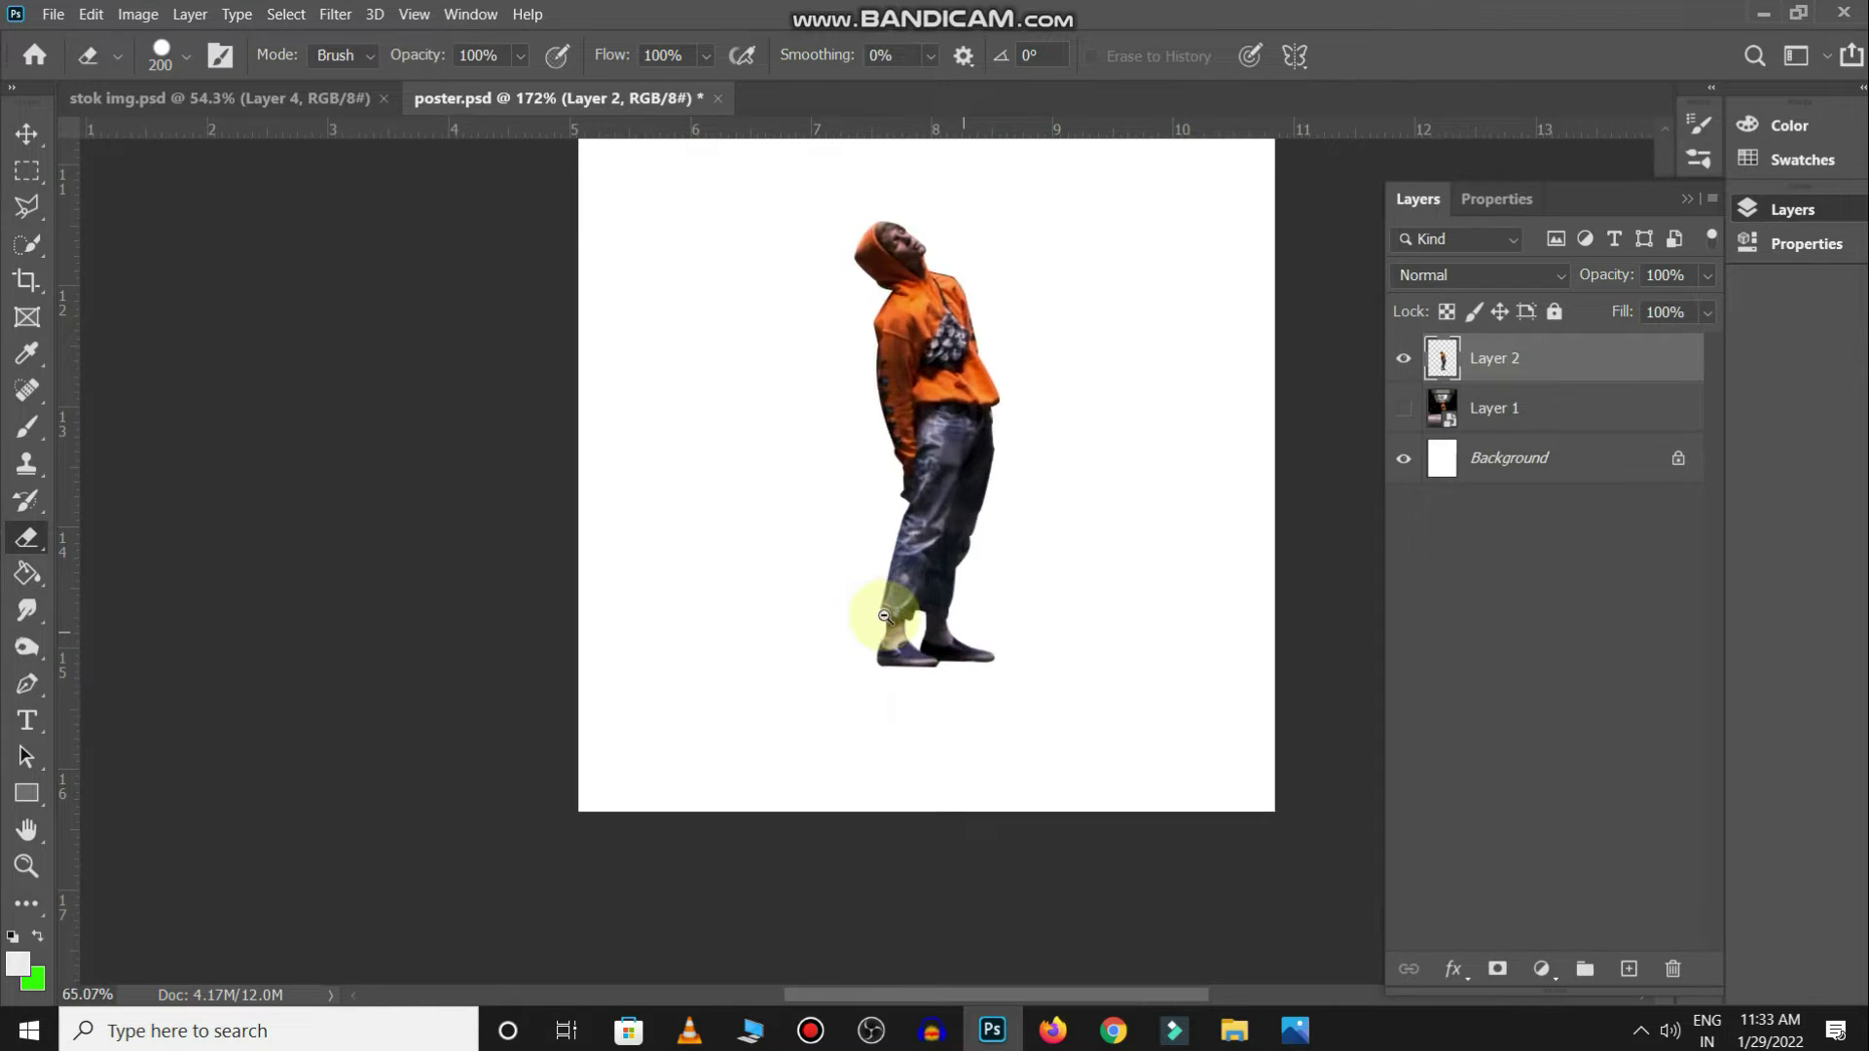
click(1403, 408)
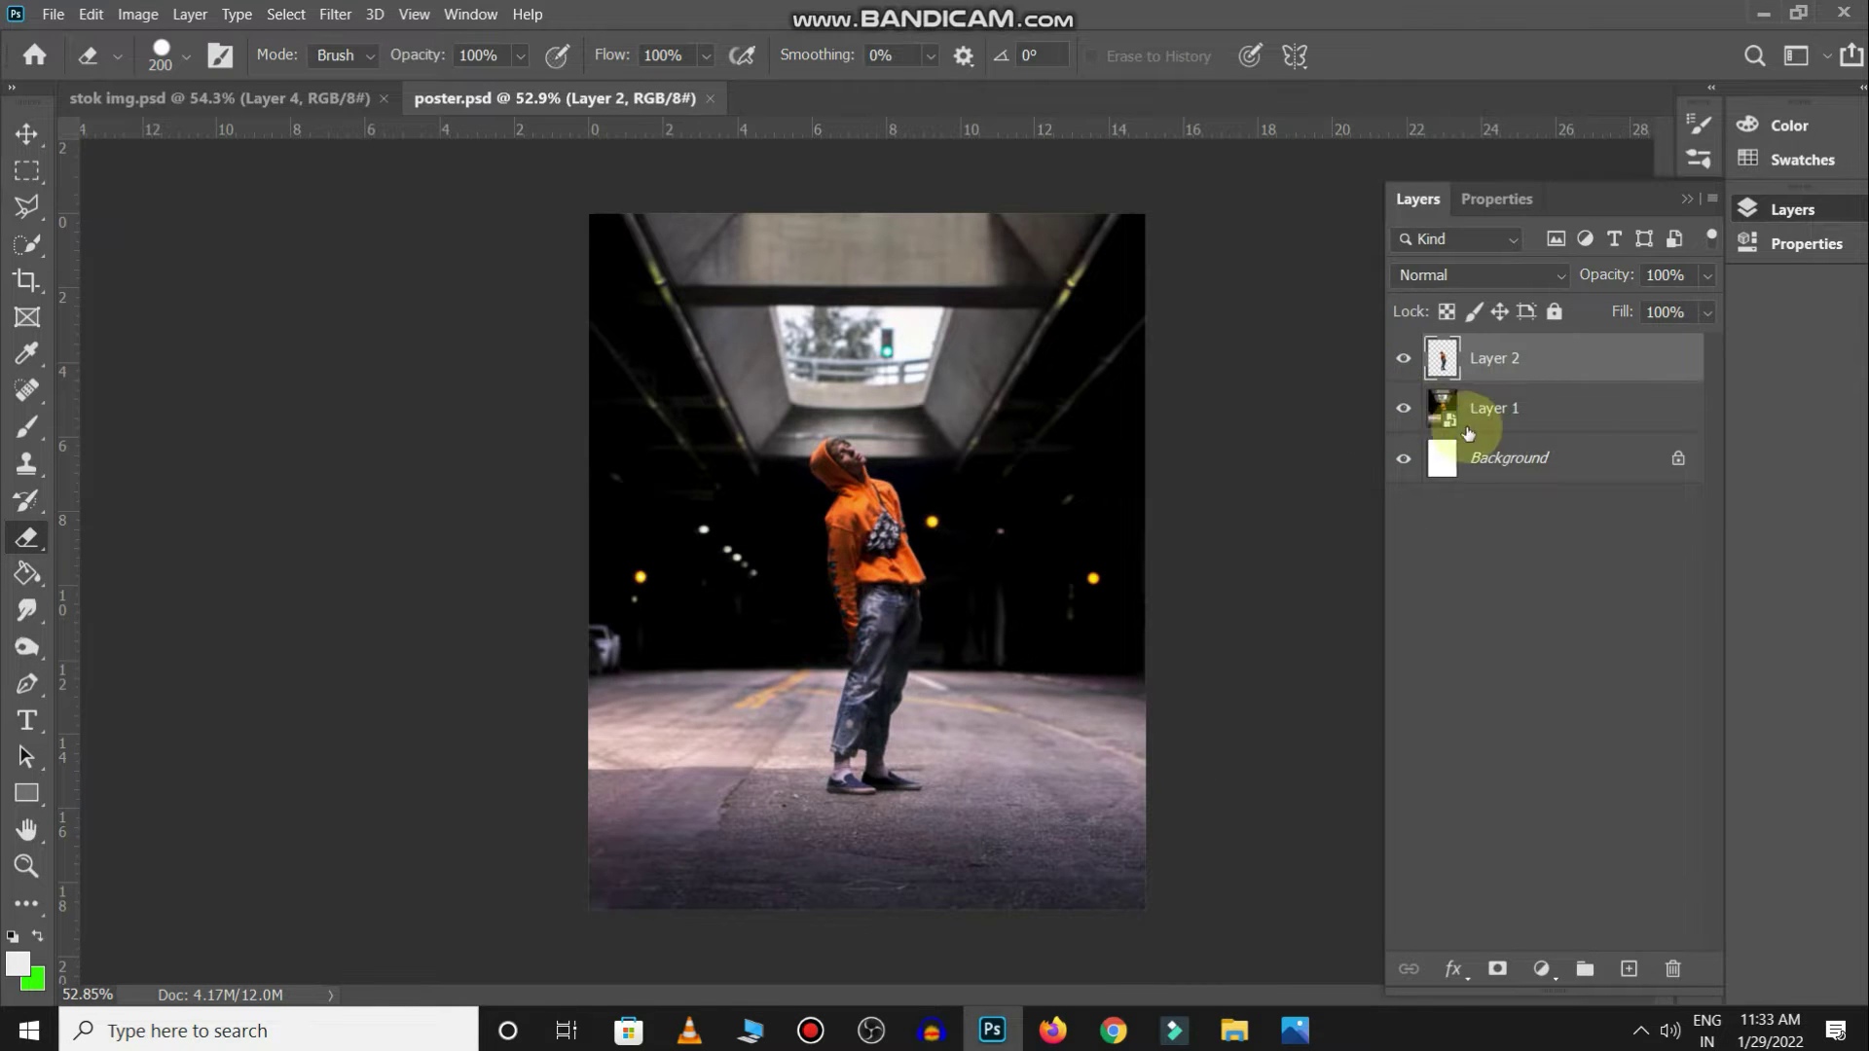
click(1544, 425)
click(1541, 969)
click(1618, 742)
drag(1524, 508, 1455, 517)
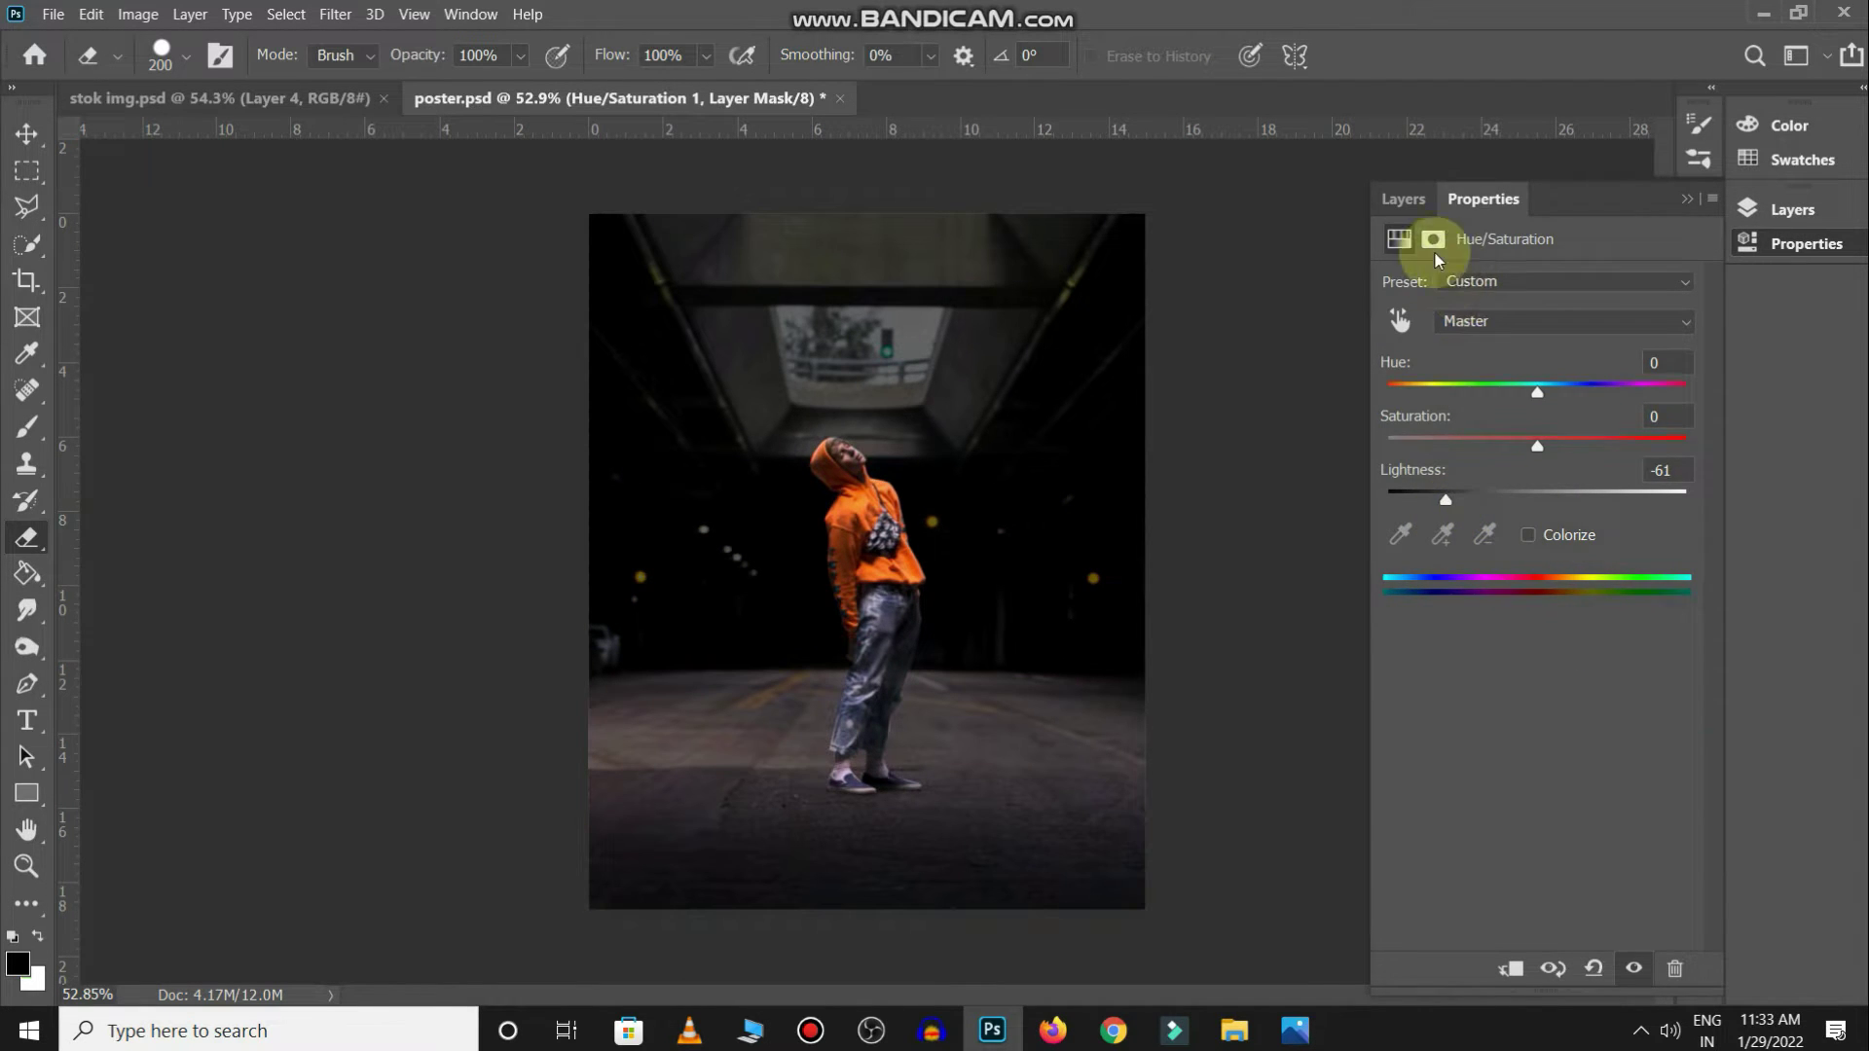
click(843, 652)
key(ctrl+Tab)
Bring the cloud photo into the poster as a hidden layer
click(627, 581)
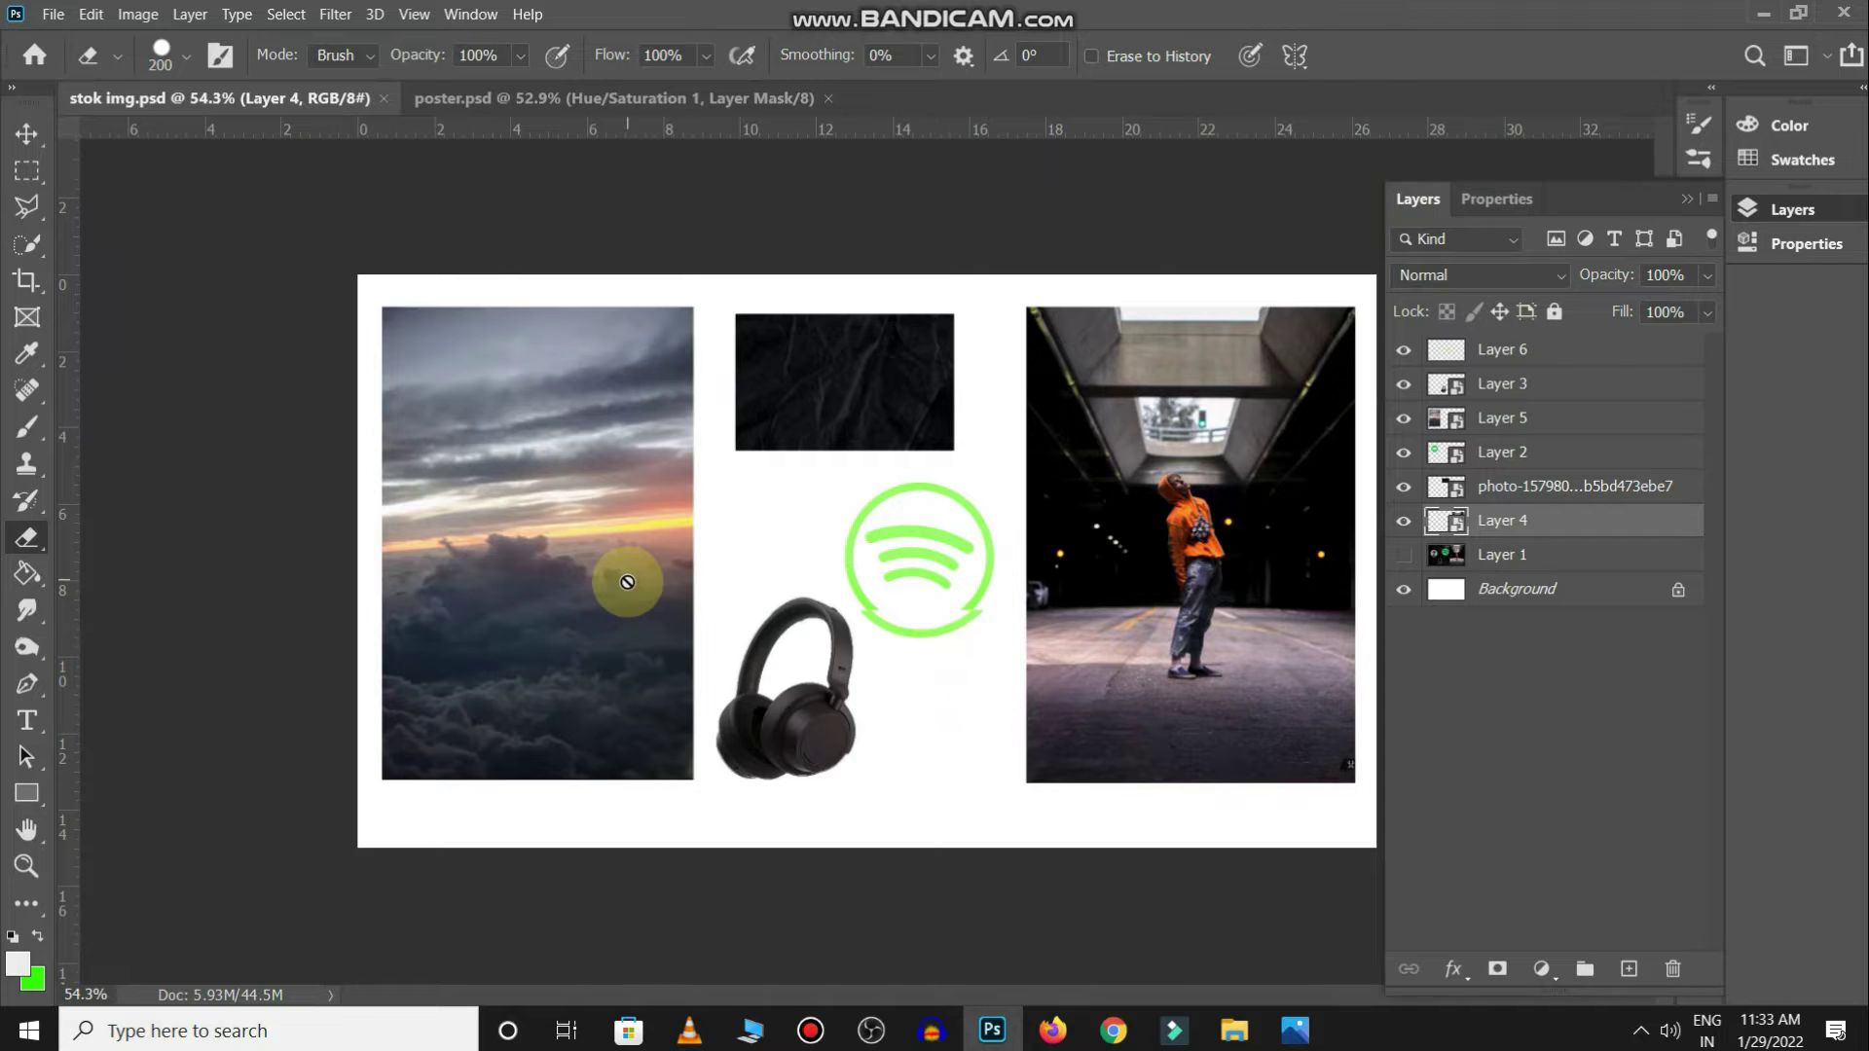
key(v)
drag(627, 584, 818, 589)
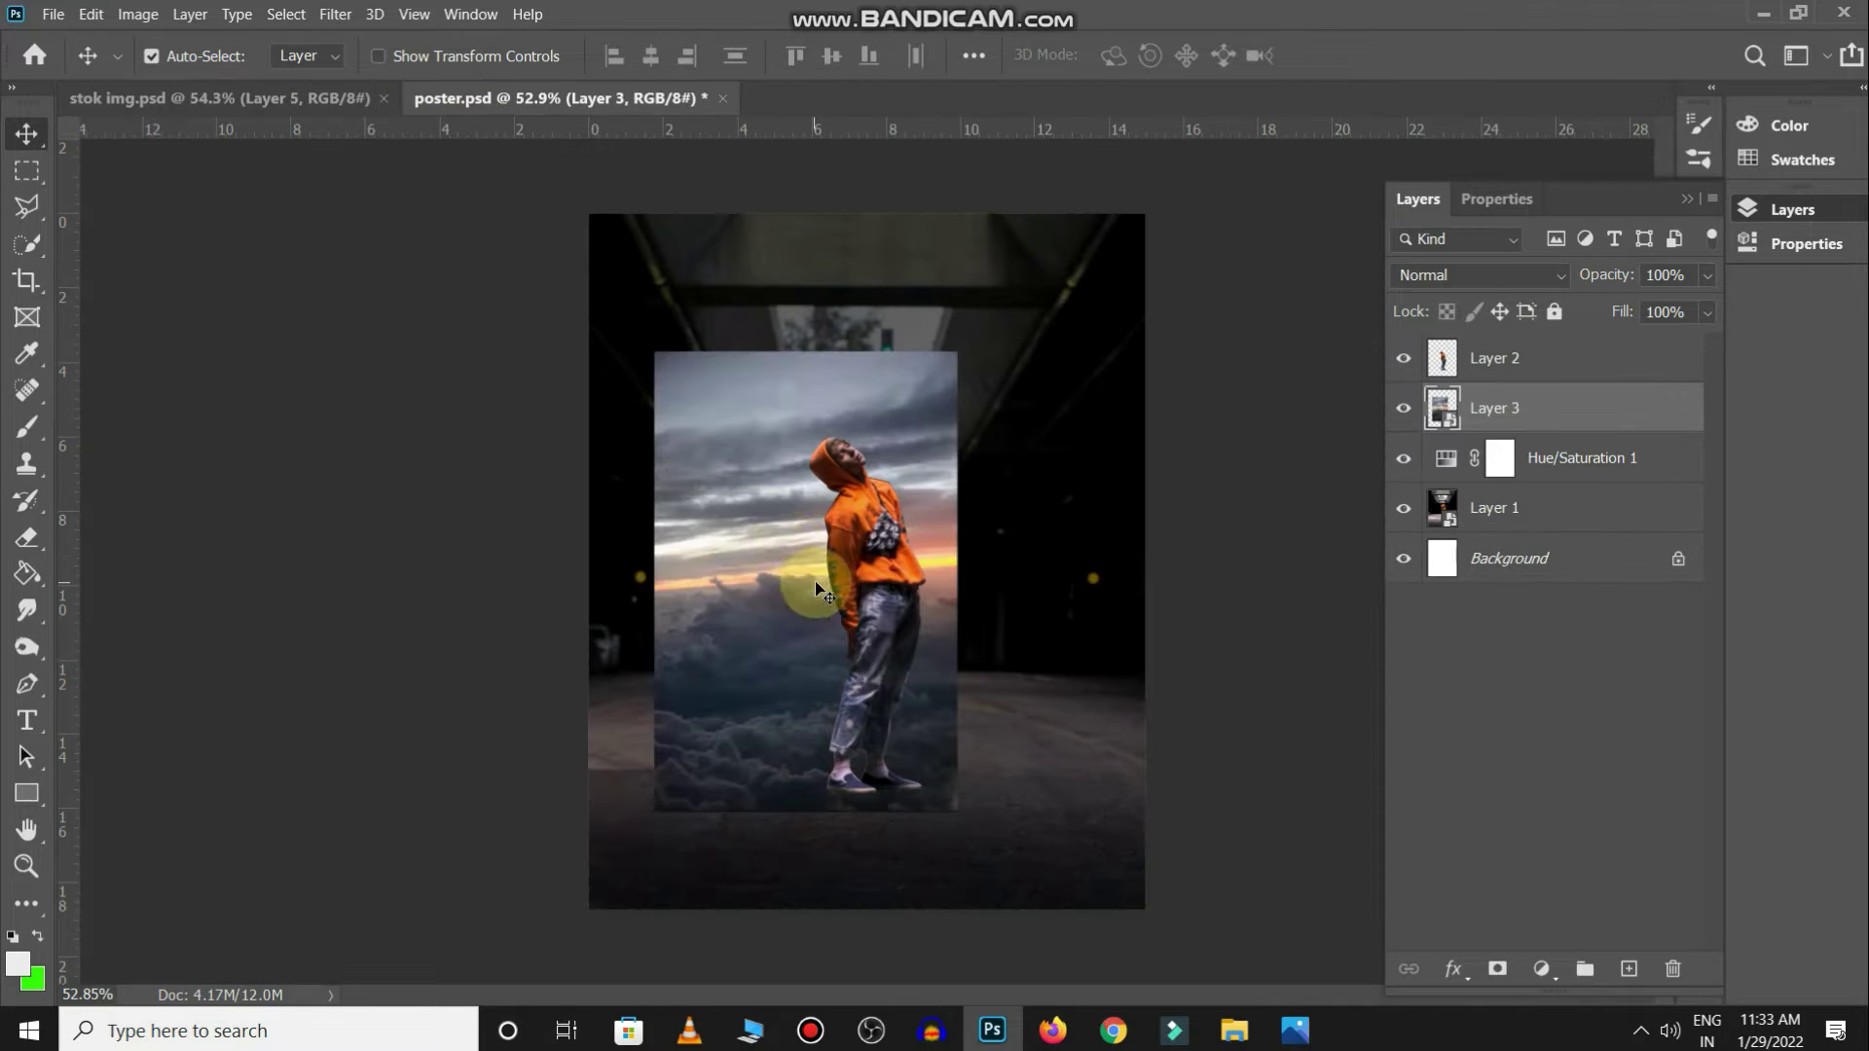
click(1403, 408)
Add a layer mask to Layer 1 and paint out the tunnel's upper area
click(1577, 513)
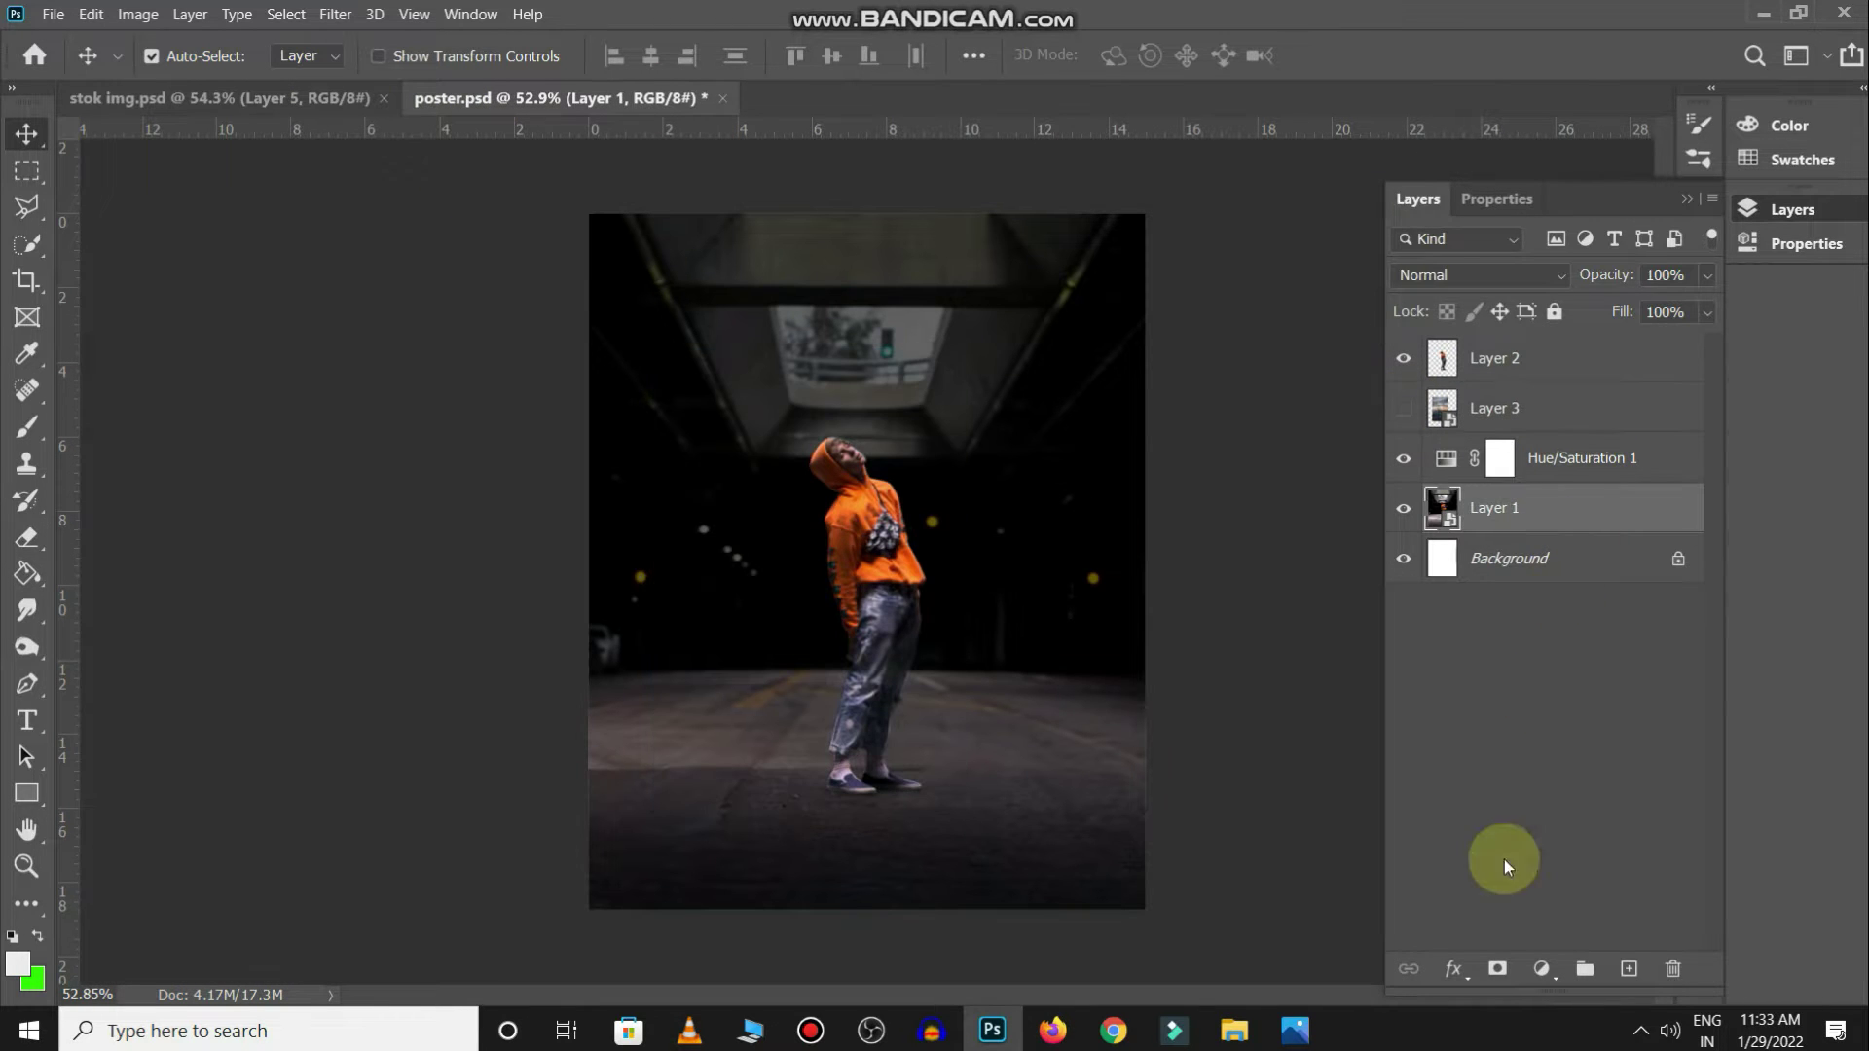
click(1497, 968)
key(b)
mouse_move(571, 292)
mouse_down()
mouse_move(868, 250)
mouse_move(1047, 315)
mouse_up()
drag(522, 54, 730, 54)
mouse_move(385, 336)
mouse_down()
mouse_move(928, 334)
mouse_move(659, 325)
mouse_move(1055, 459)
mouse_move(529, 580)
mouse_move(1118, 597)
mouse_move(1136, 617)
mouse_move(1227, 623)
mouse_move(534, 688)
mouse_move(1001, 626)
mouse_move(1168, 646)
mouse_move(91, 811)
mouse_up()
Toggle the tunnel layer to compare, then make the cloud layer, Layer 3, visible
click(26, 792)
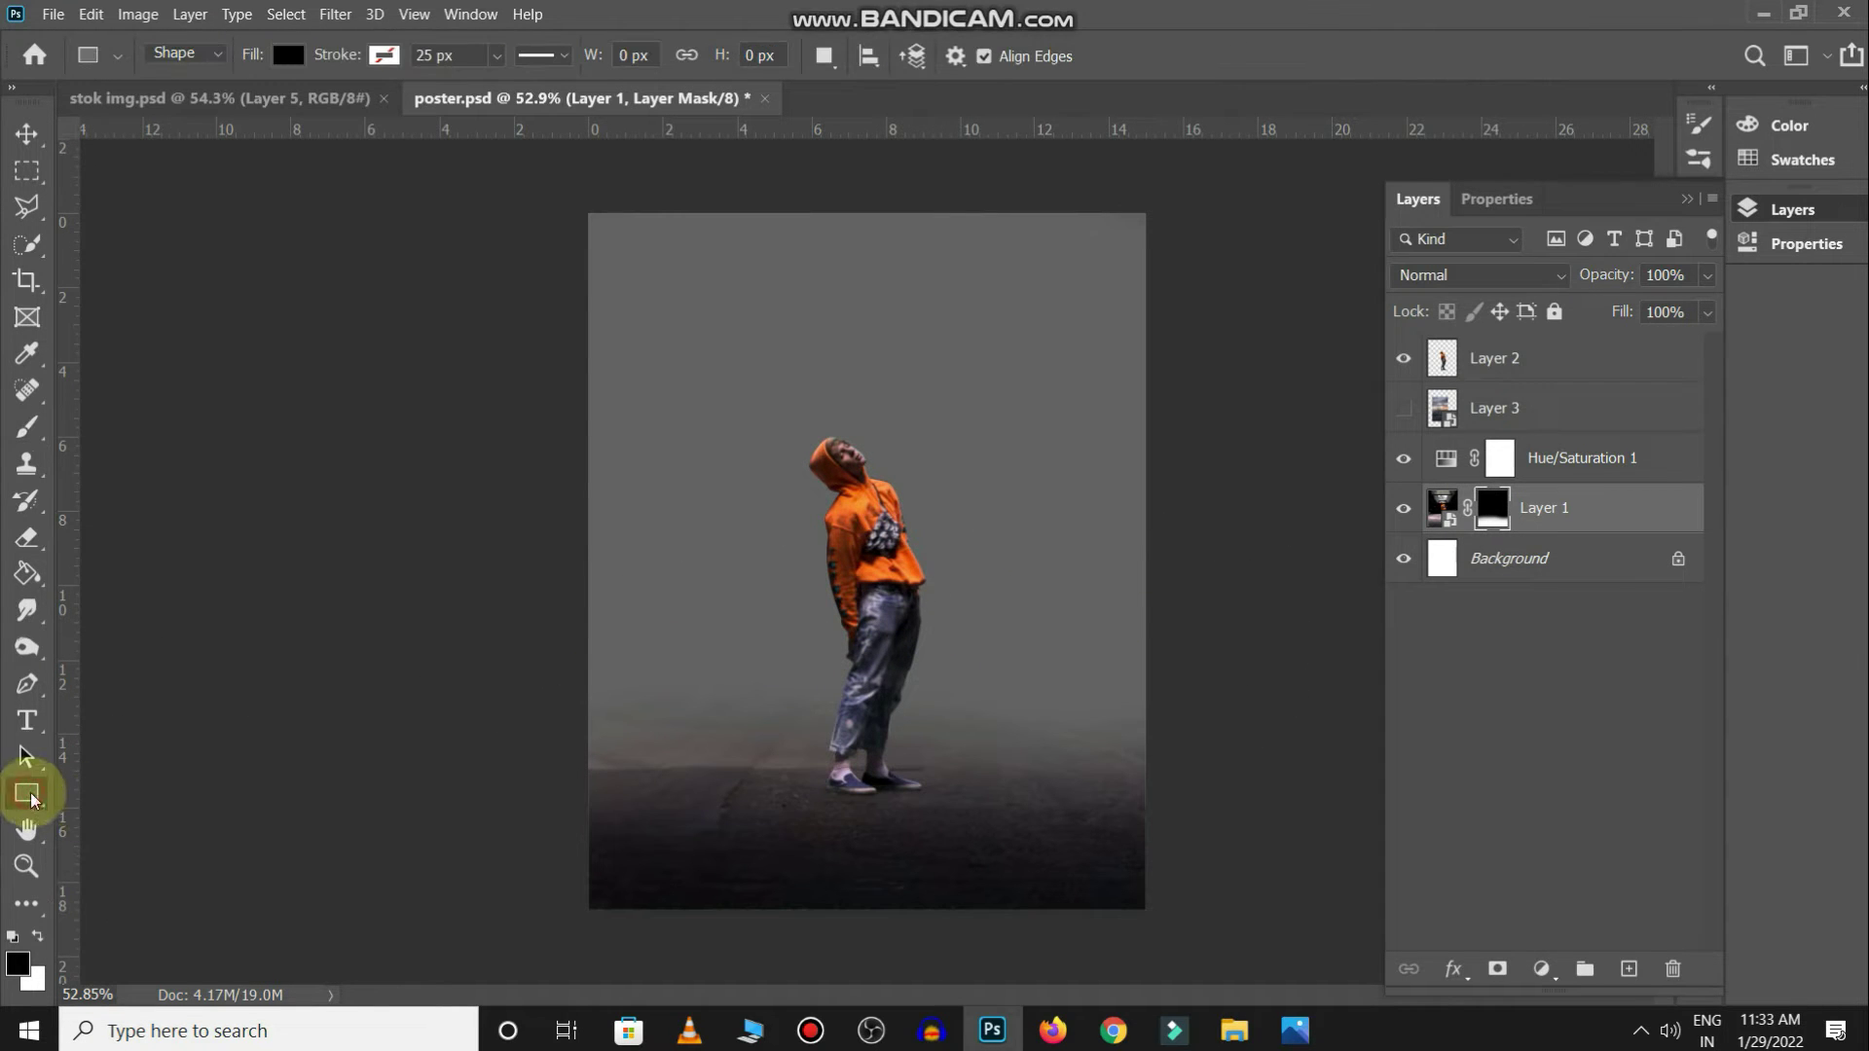
click(1402, 507)
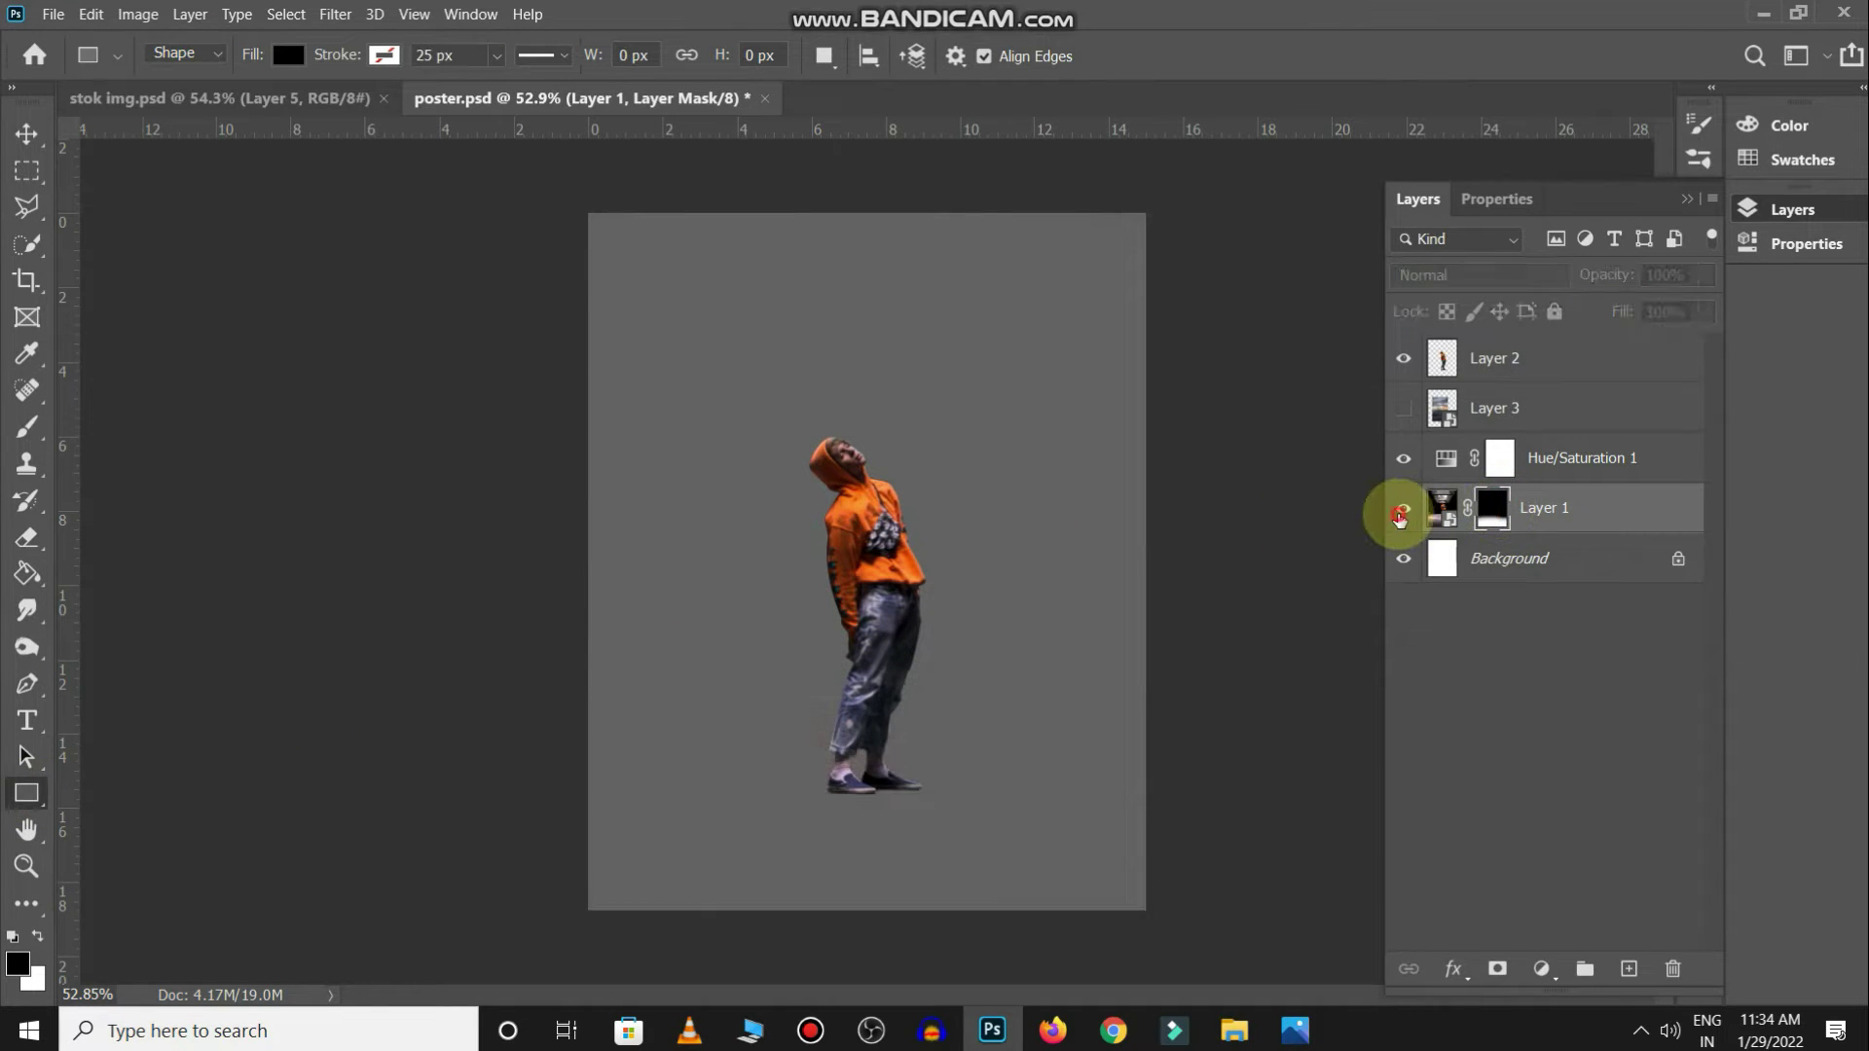
click(1403, 507)
key(ctrl+Tab)
key(ctrl+Tab)
click(1403, 408)
Move and scale the clouds to about 199% so they cover the whole poster
key(c)
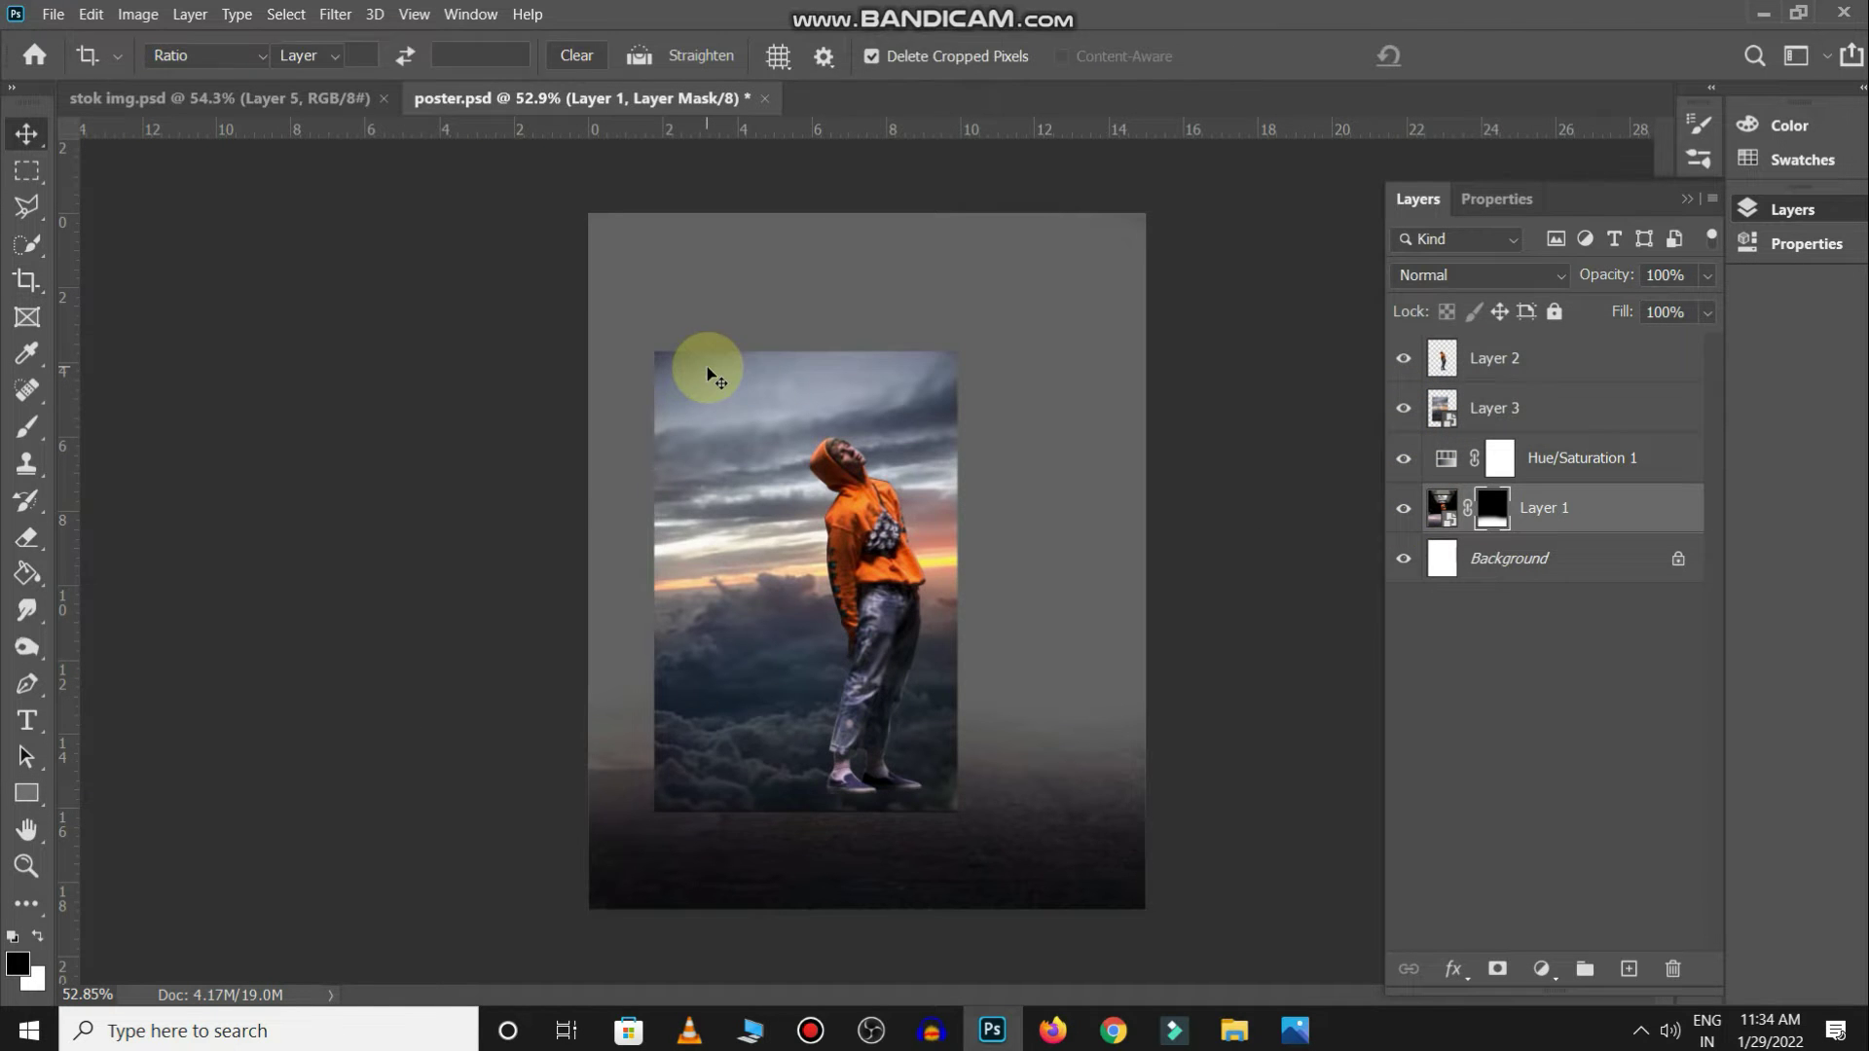
key(v)
drag(711, 373, 612, 203)
key(ctrl+t)
drag(866, 644, 1273, 934)
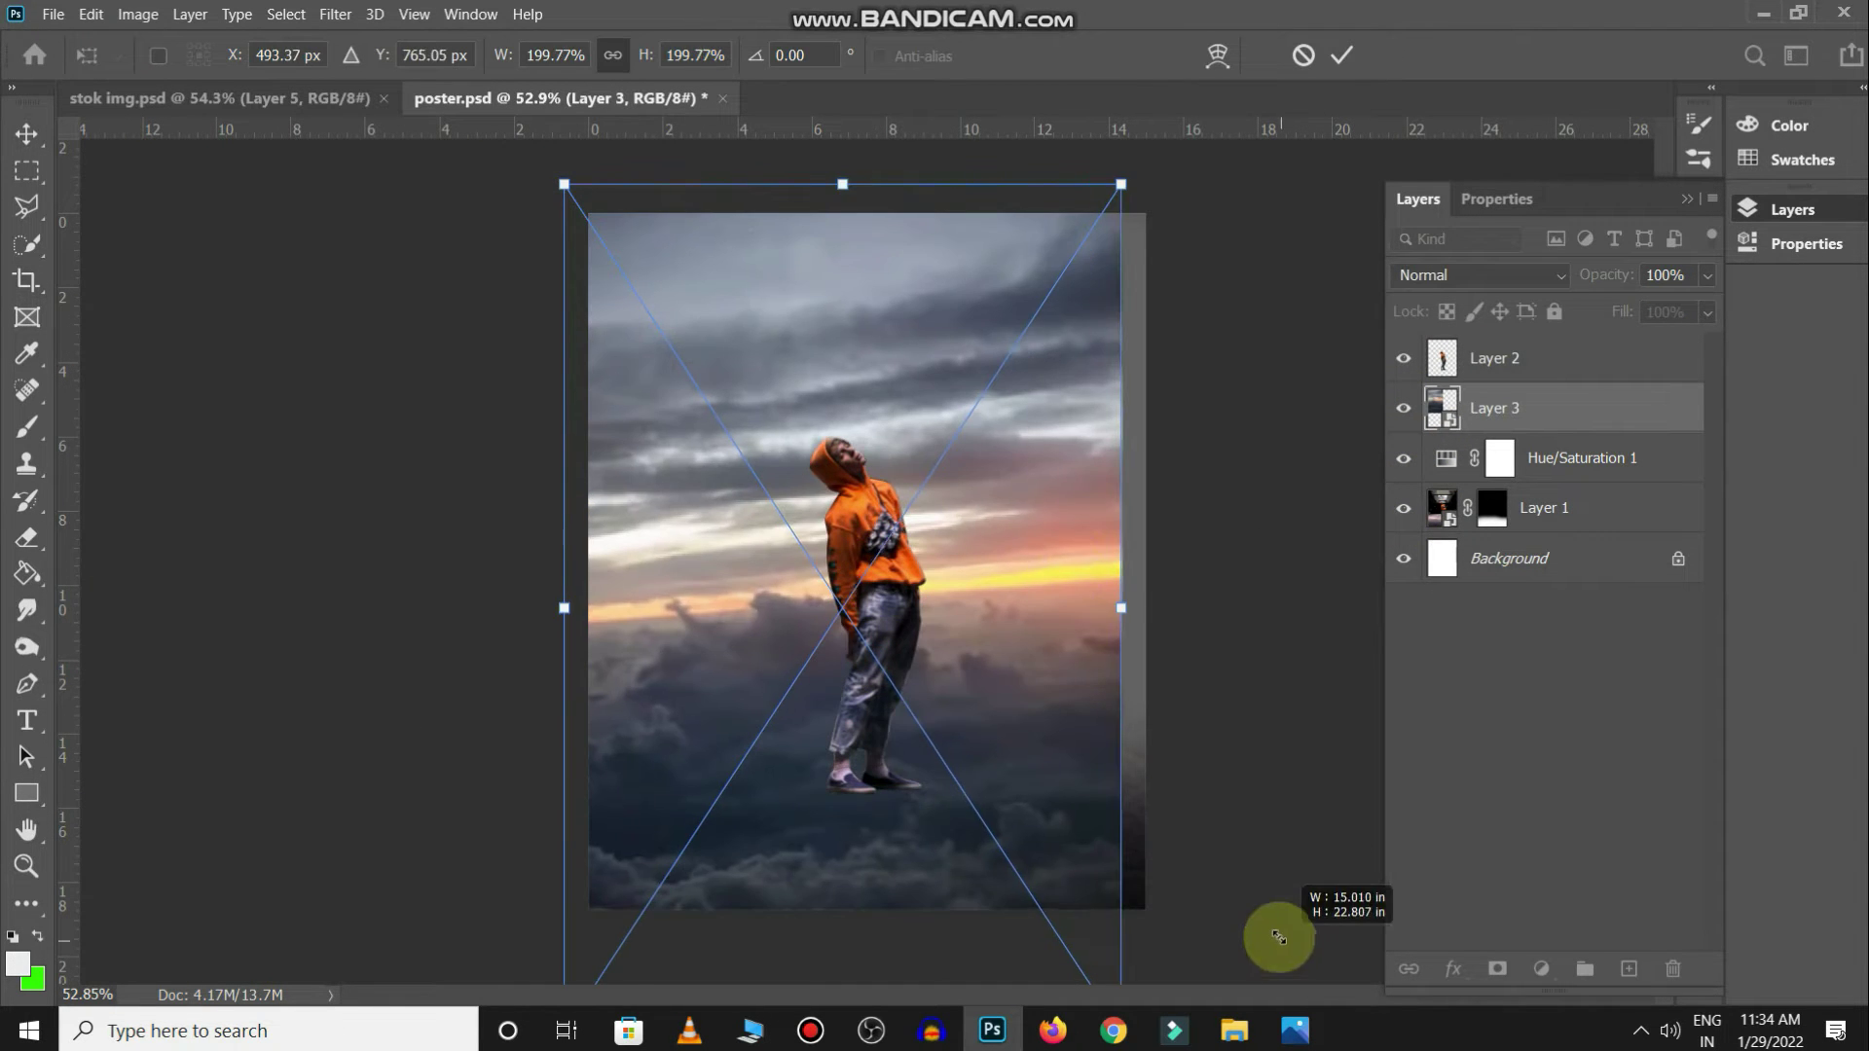
drag(1019, 464, 1043, 447)
key(Return)
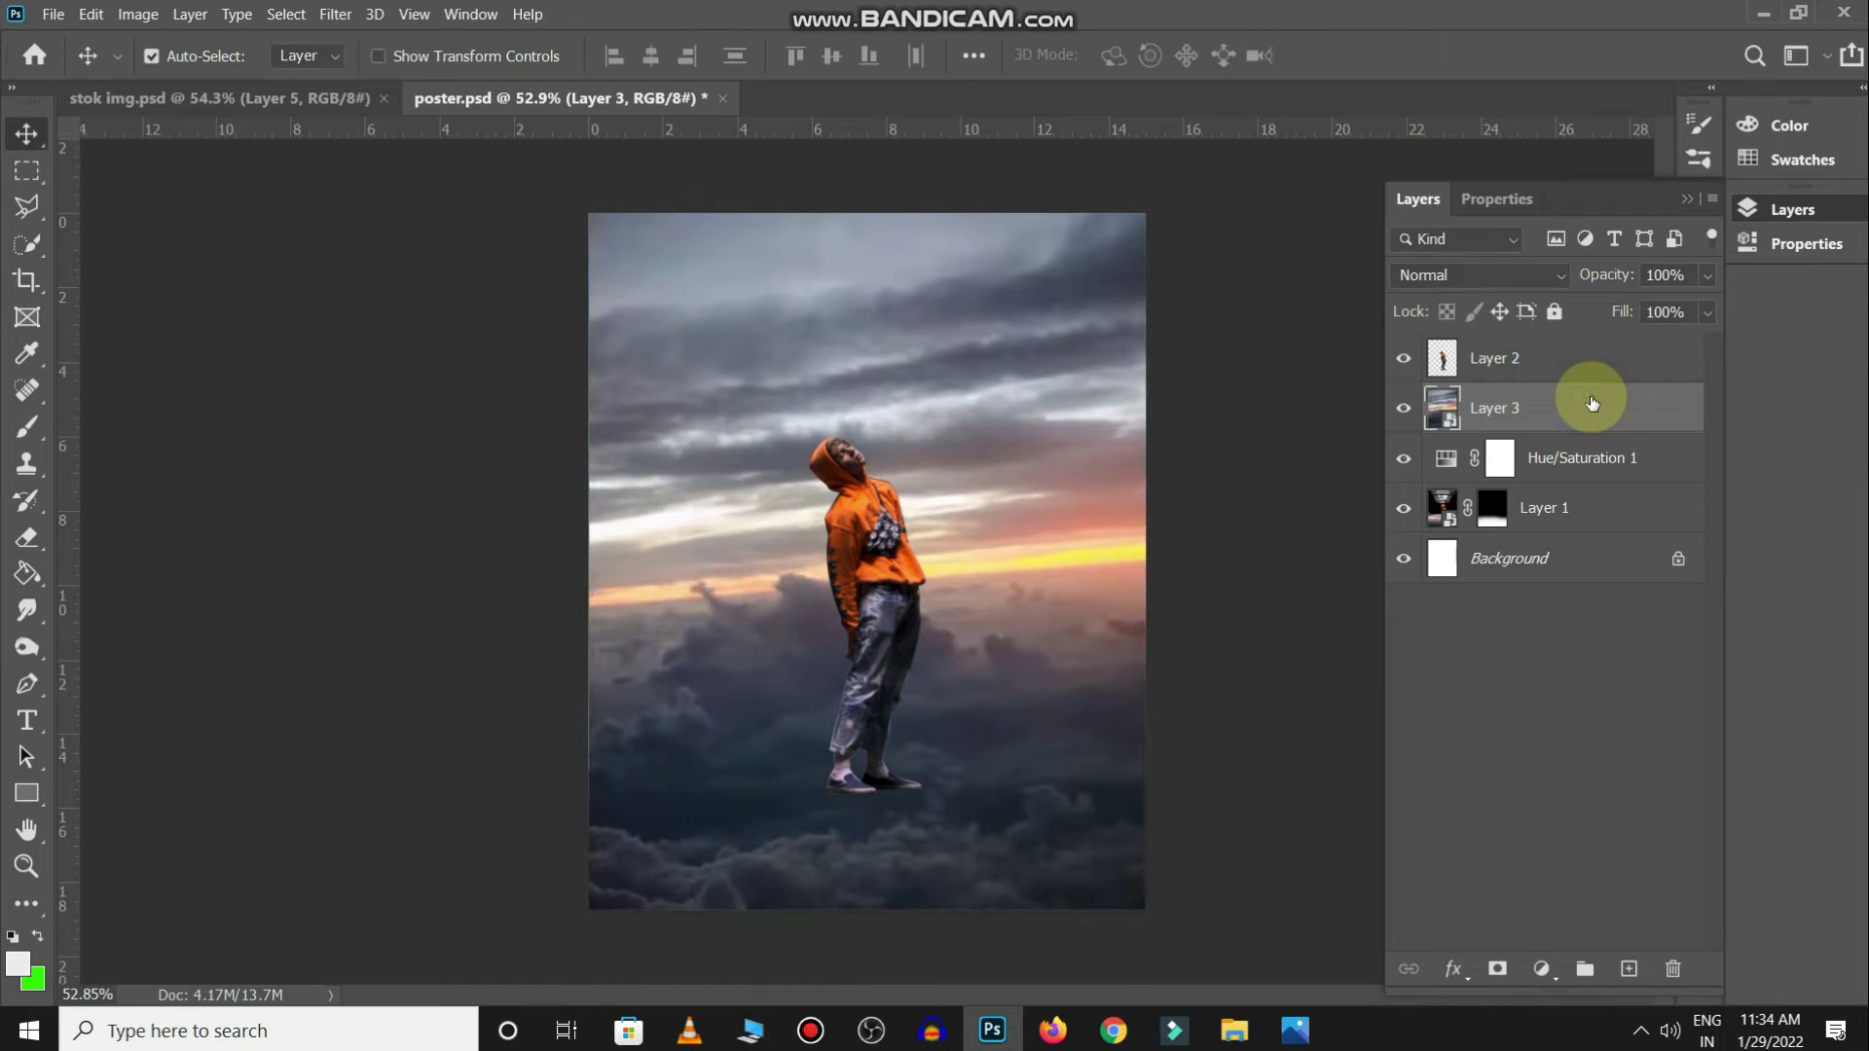
Move the clouds below the darkening adjustment and delete the Hue/Saturation layer
drag(1590, 408, 1599, 540)
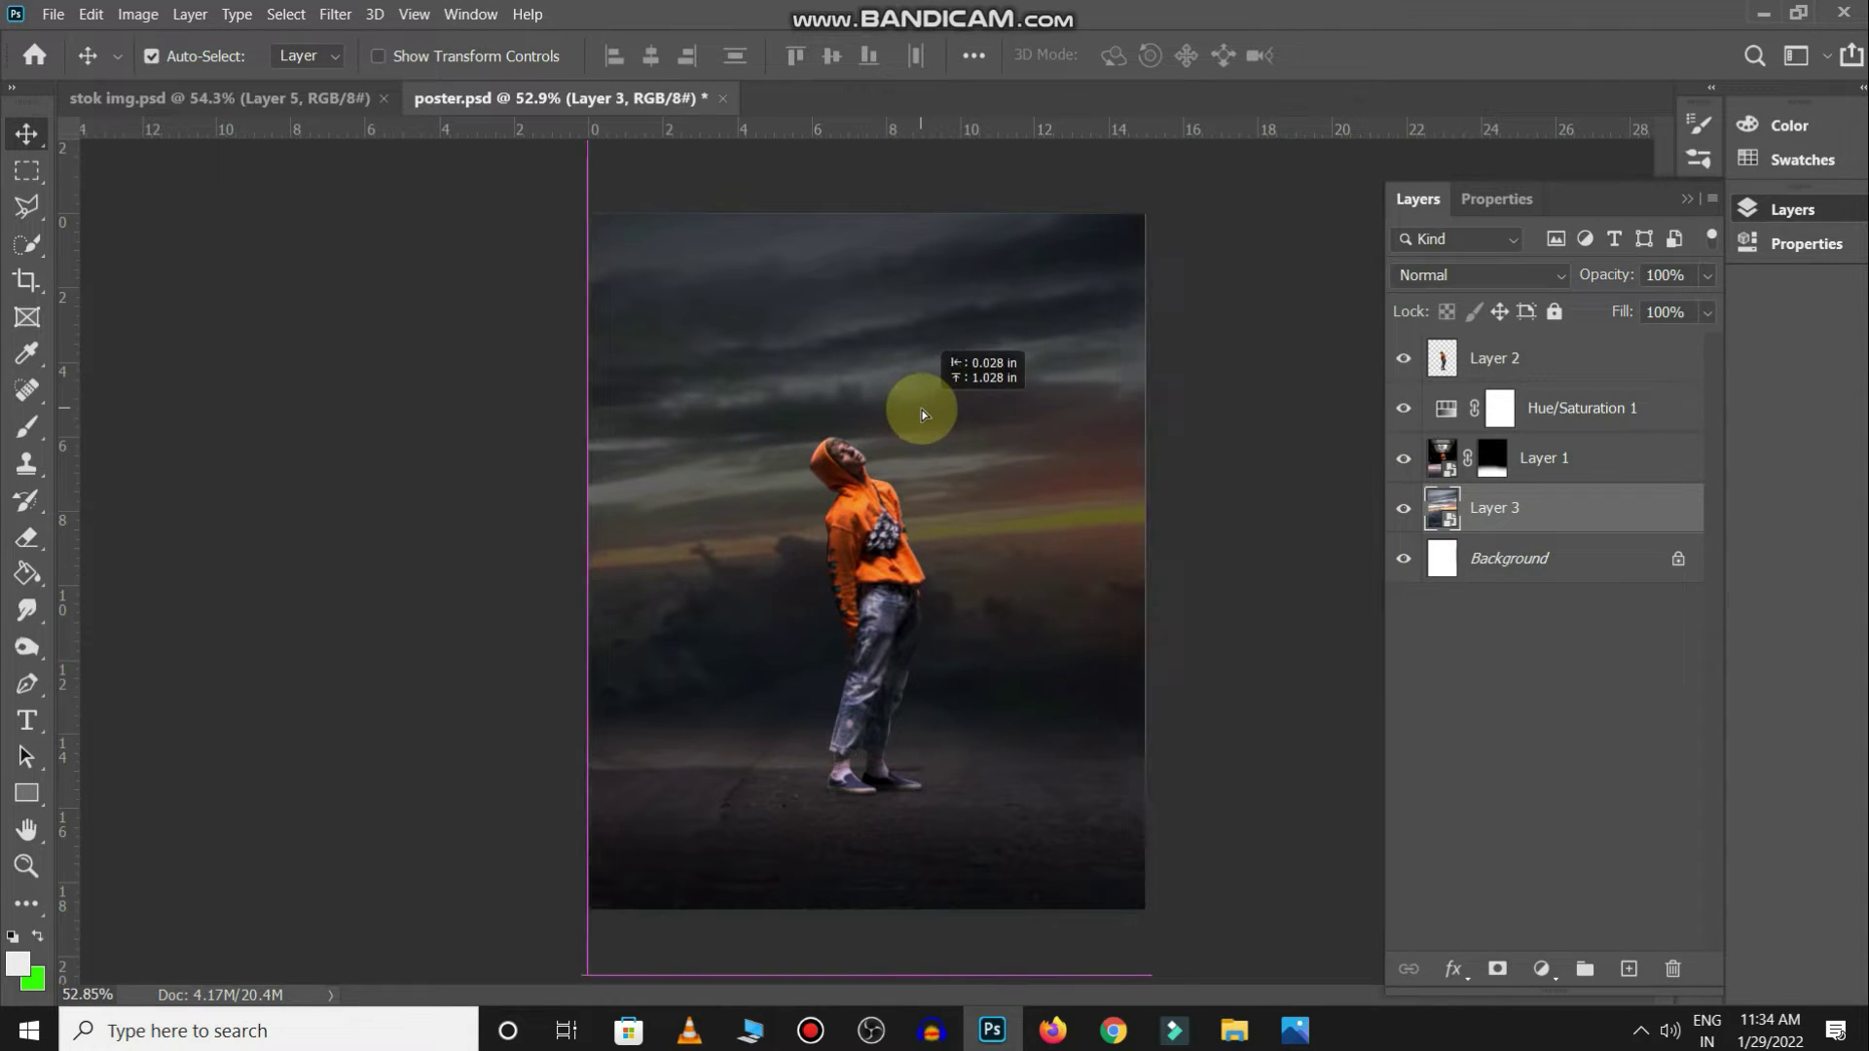
drag(928, 471, 959, 416)
click(1577, 425)
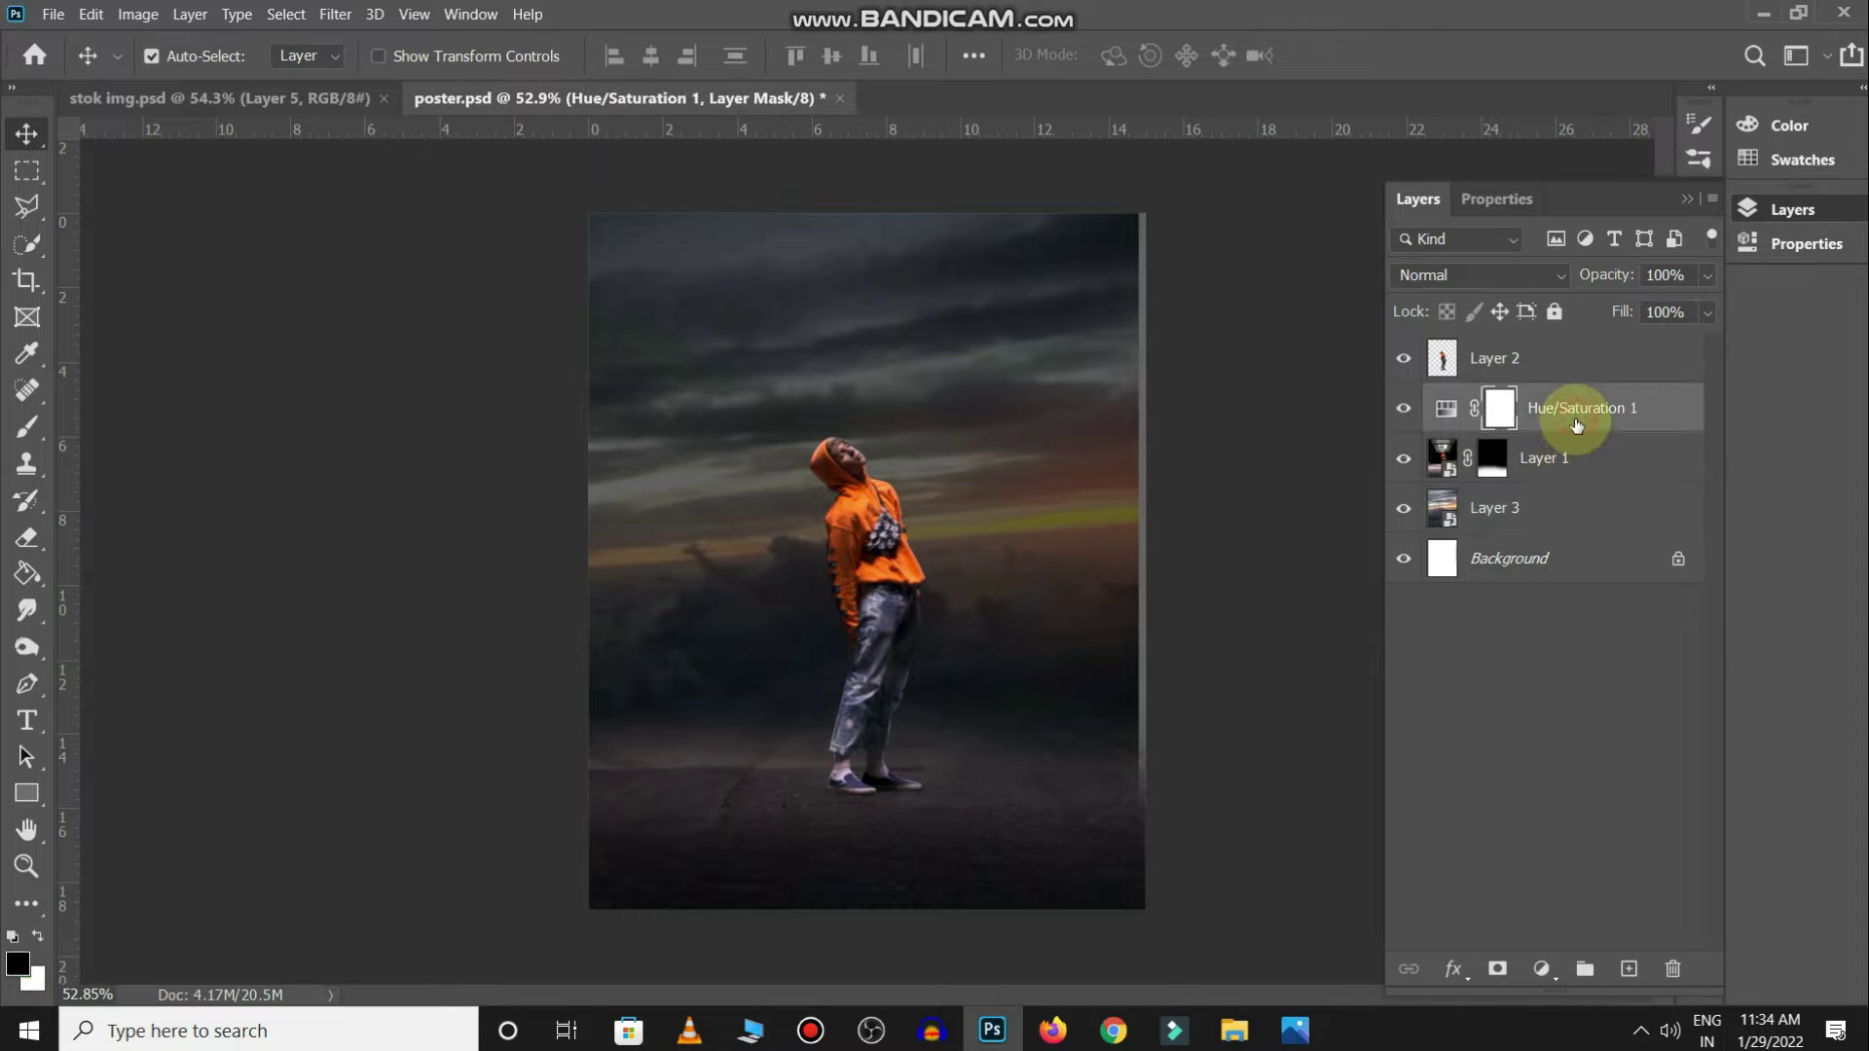
click(1402, 402)
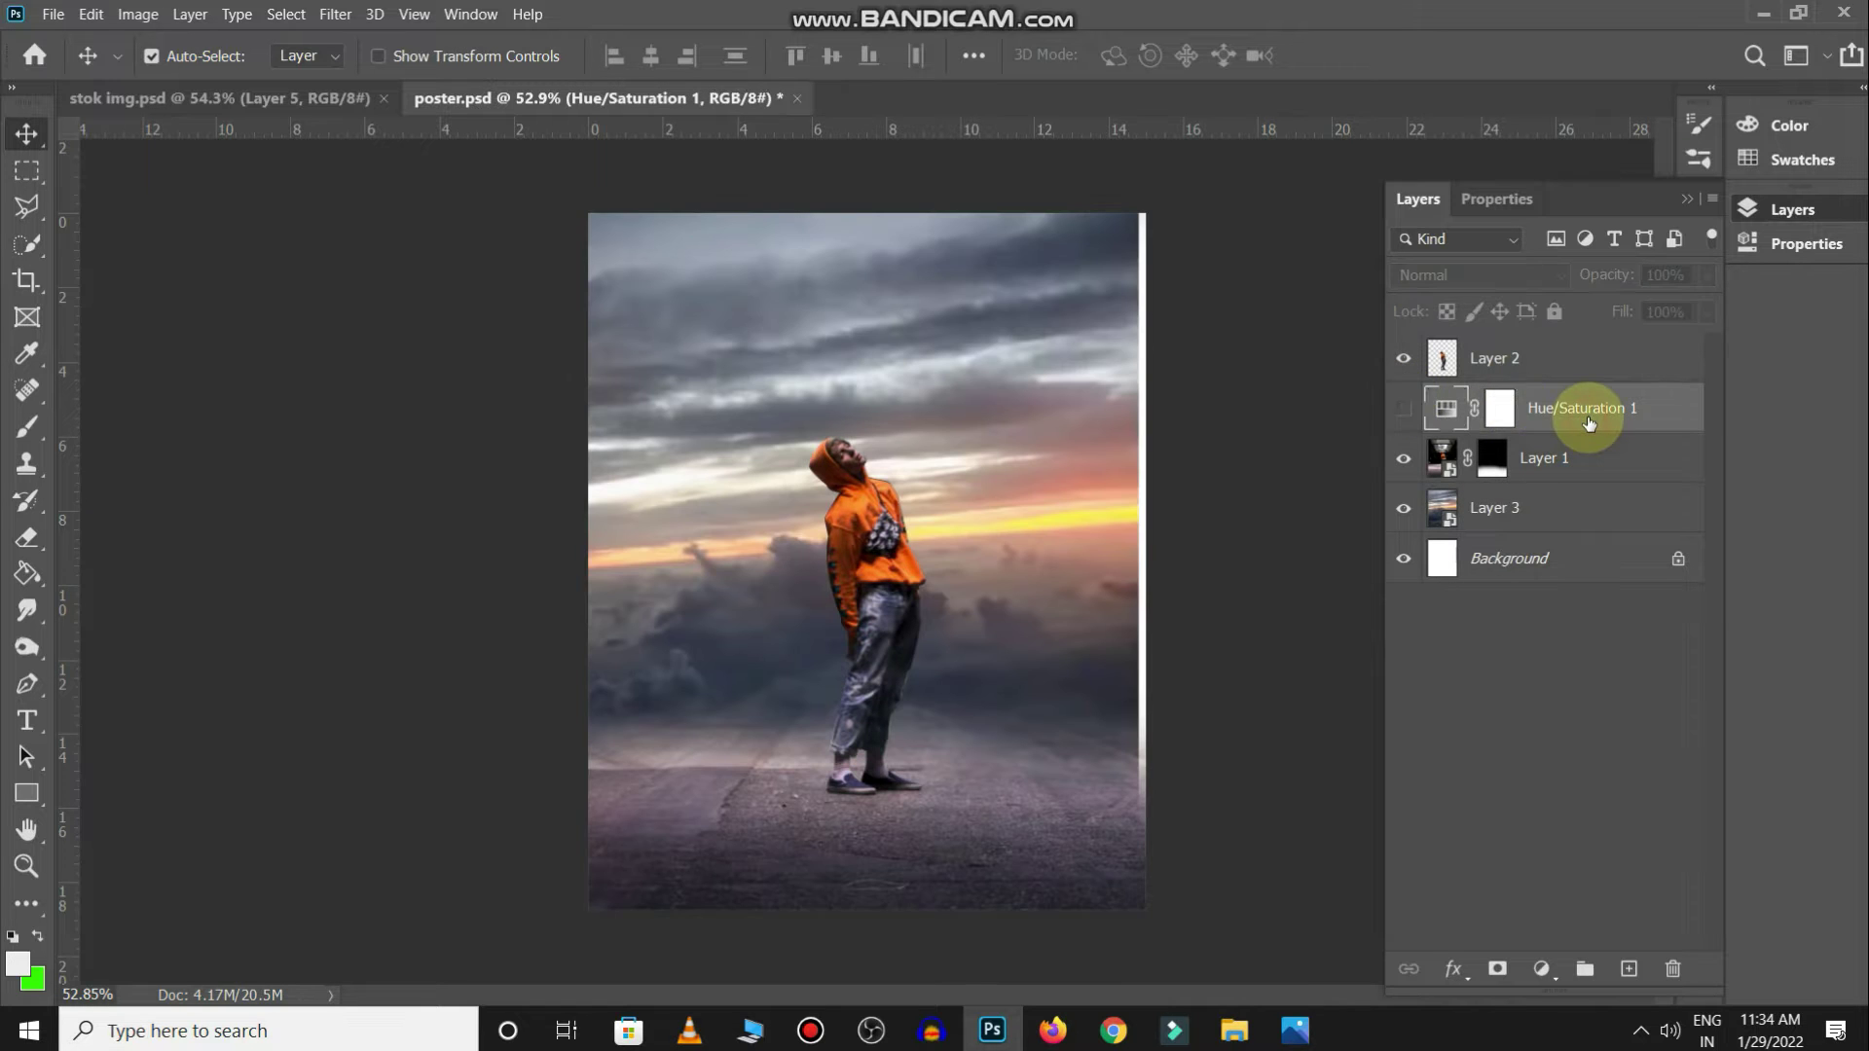
key(Delete)
click(1403, 408)
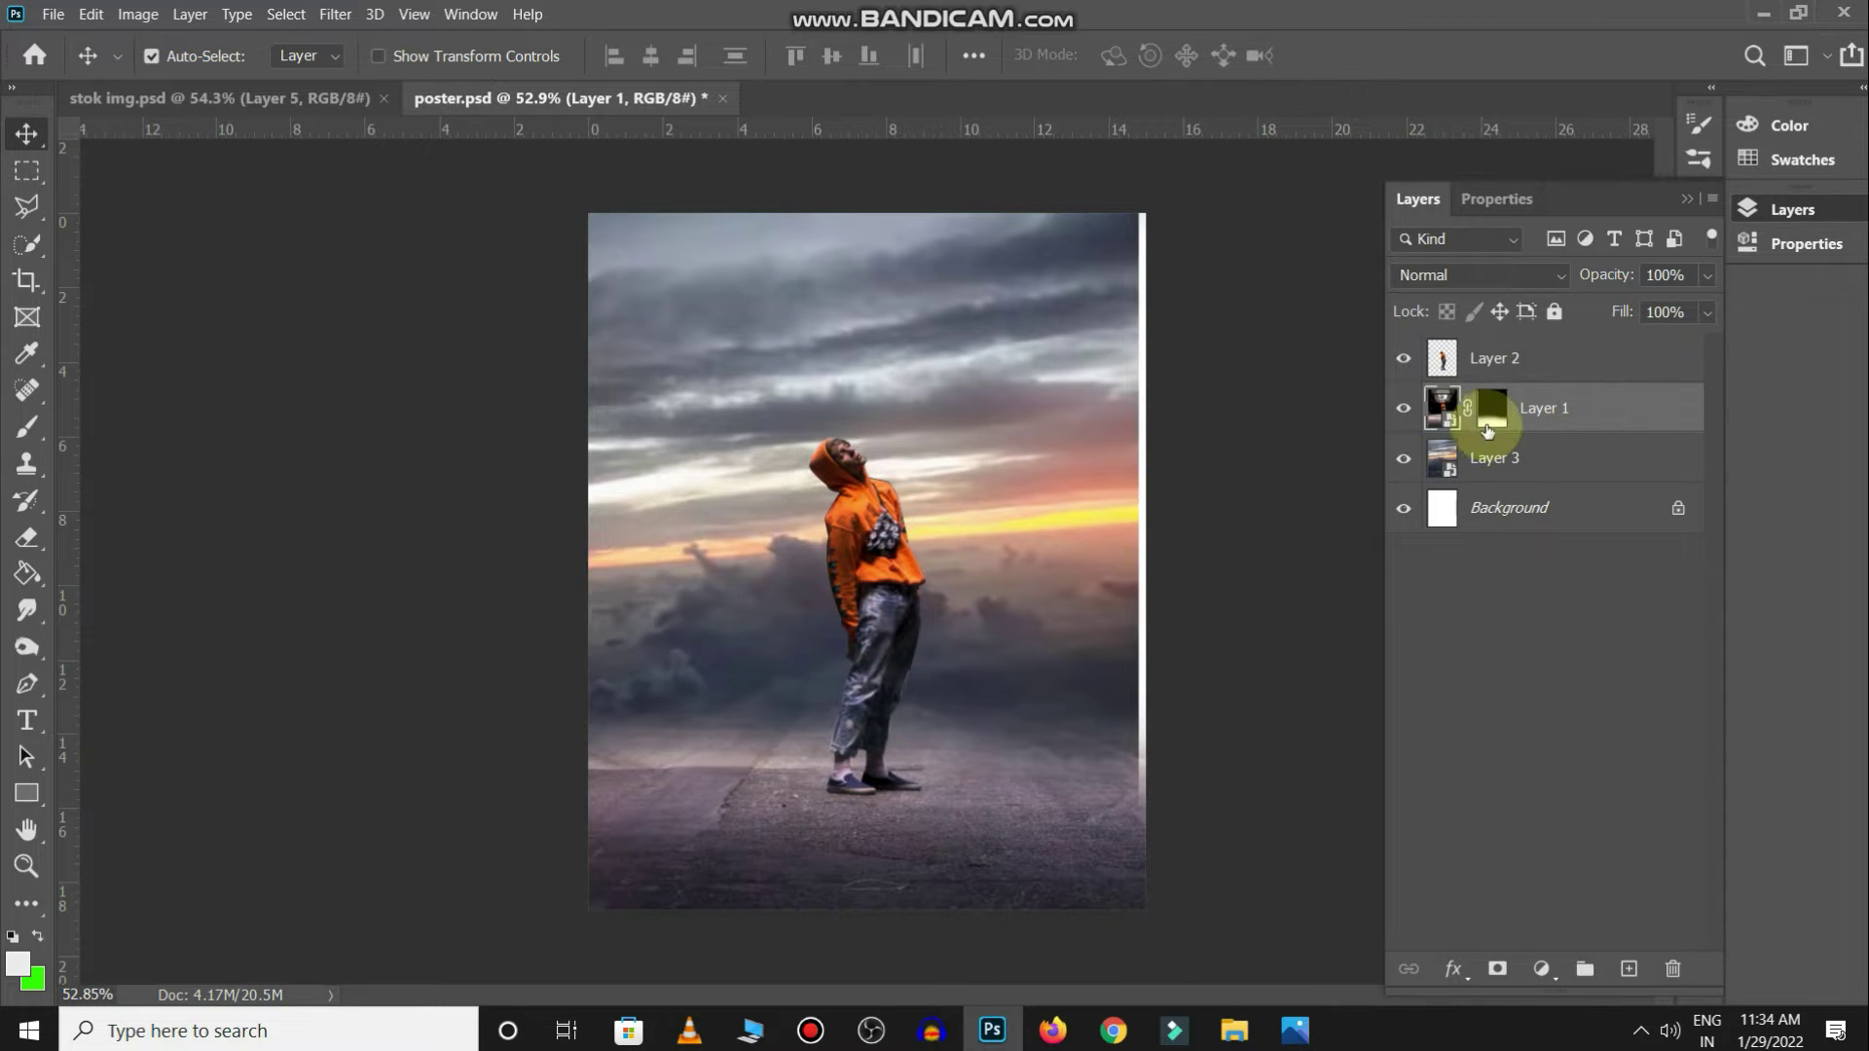
Stretch the cloud layer left to cover the white strip at the poster's edge
click(1442, 457)
drag(977, 405, 989, 405)
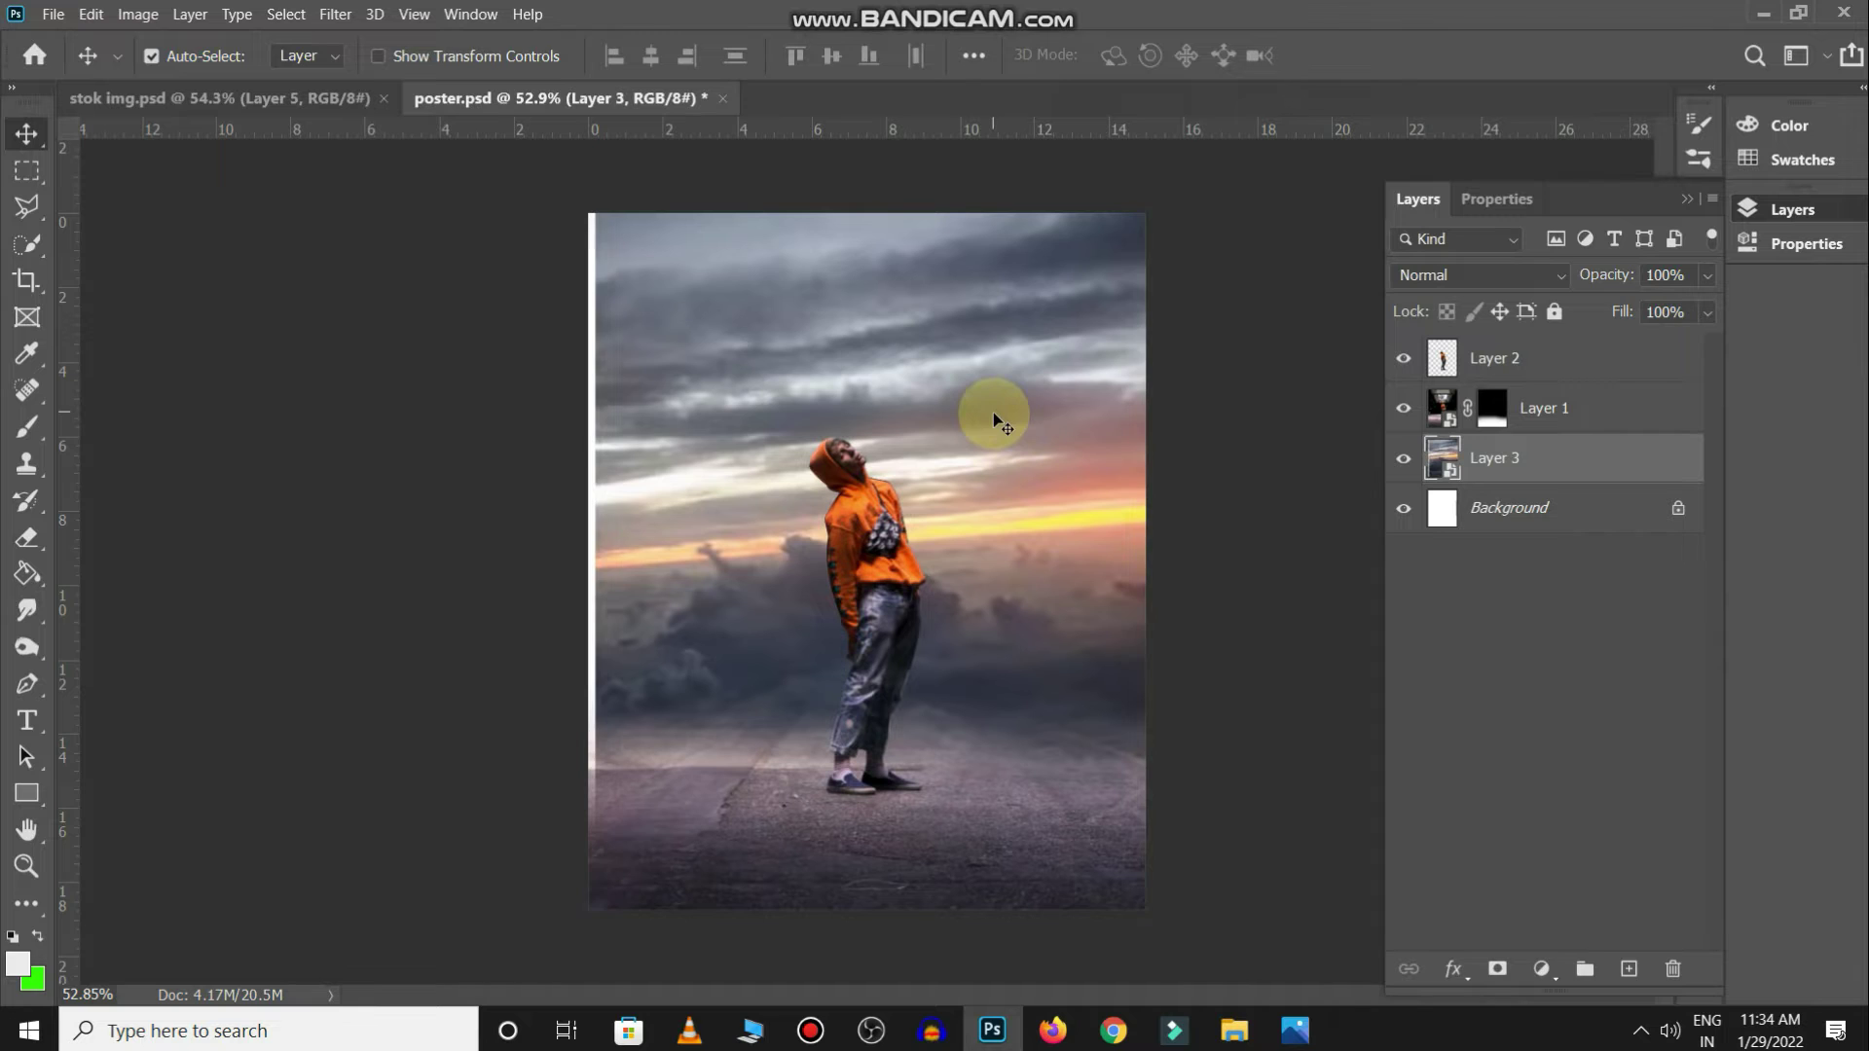
key(ctrl+t)
drag(598, 551, 551, 546)
key(Return)
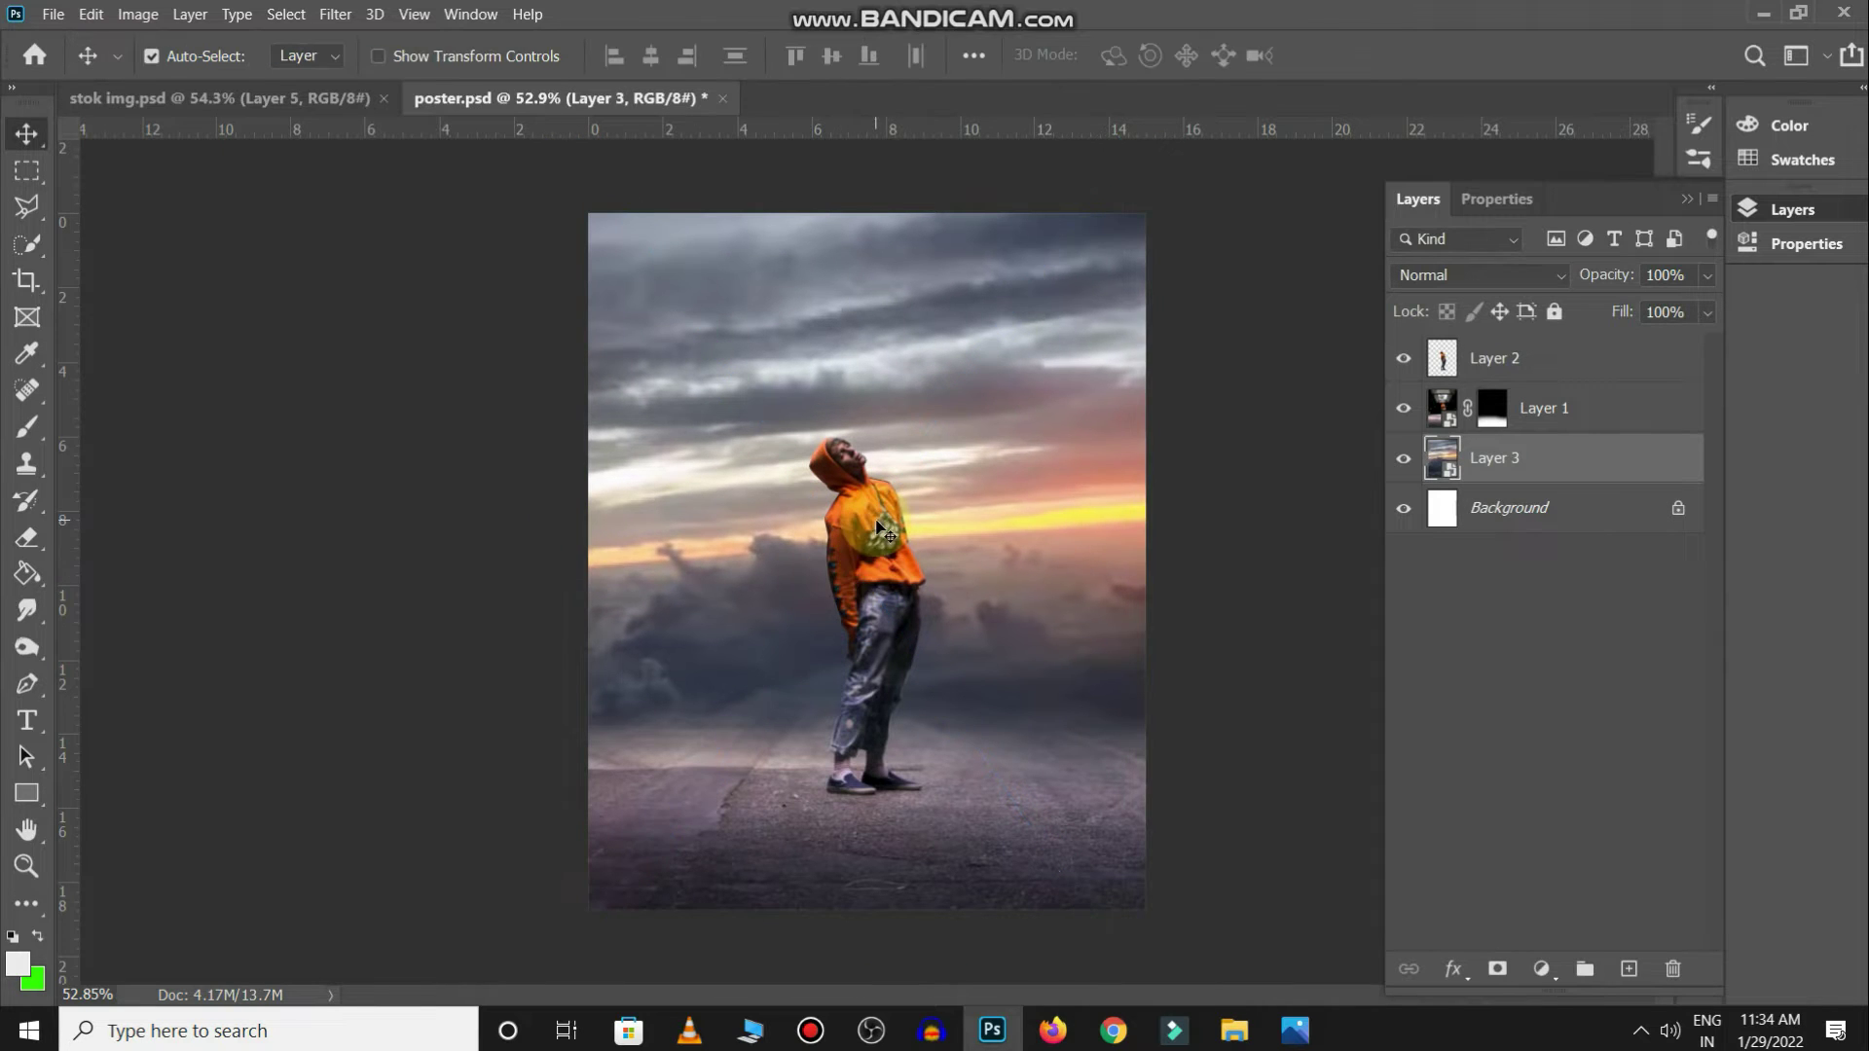
Paint black with a 300 px brush on Layer 1's mask near the ground
key(b)
key(d)
click(1491, 408)
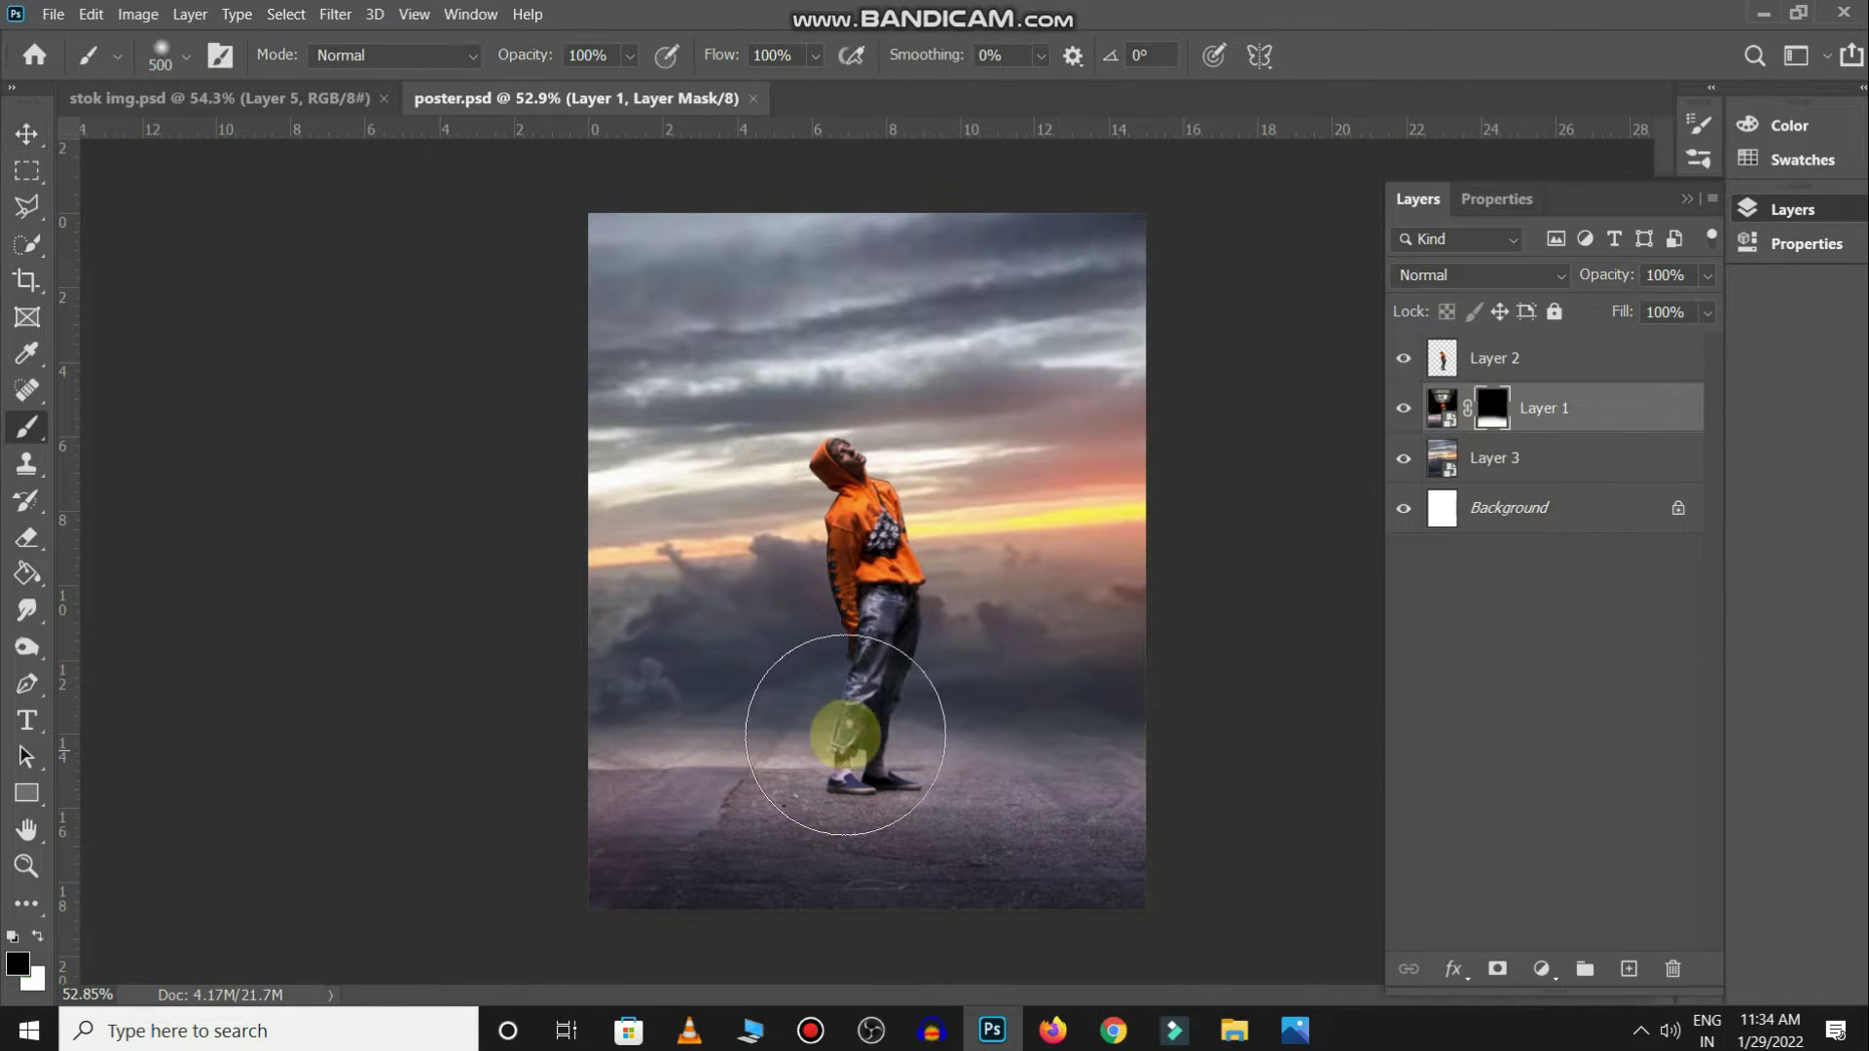
key(bracketleft)
key(bracketleft)
mouse_move(614, 730)
mouse_down()
mouse_move(1039, 714)
mouse_move(638, 750)
mouse_move(708, 823)
mouse_move(1042, 811)
mouse_up()
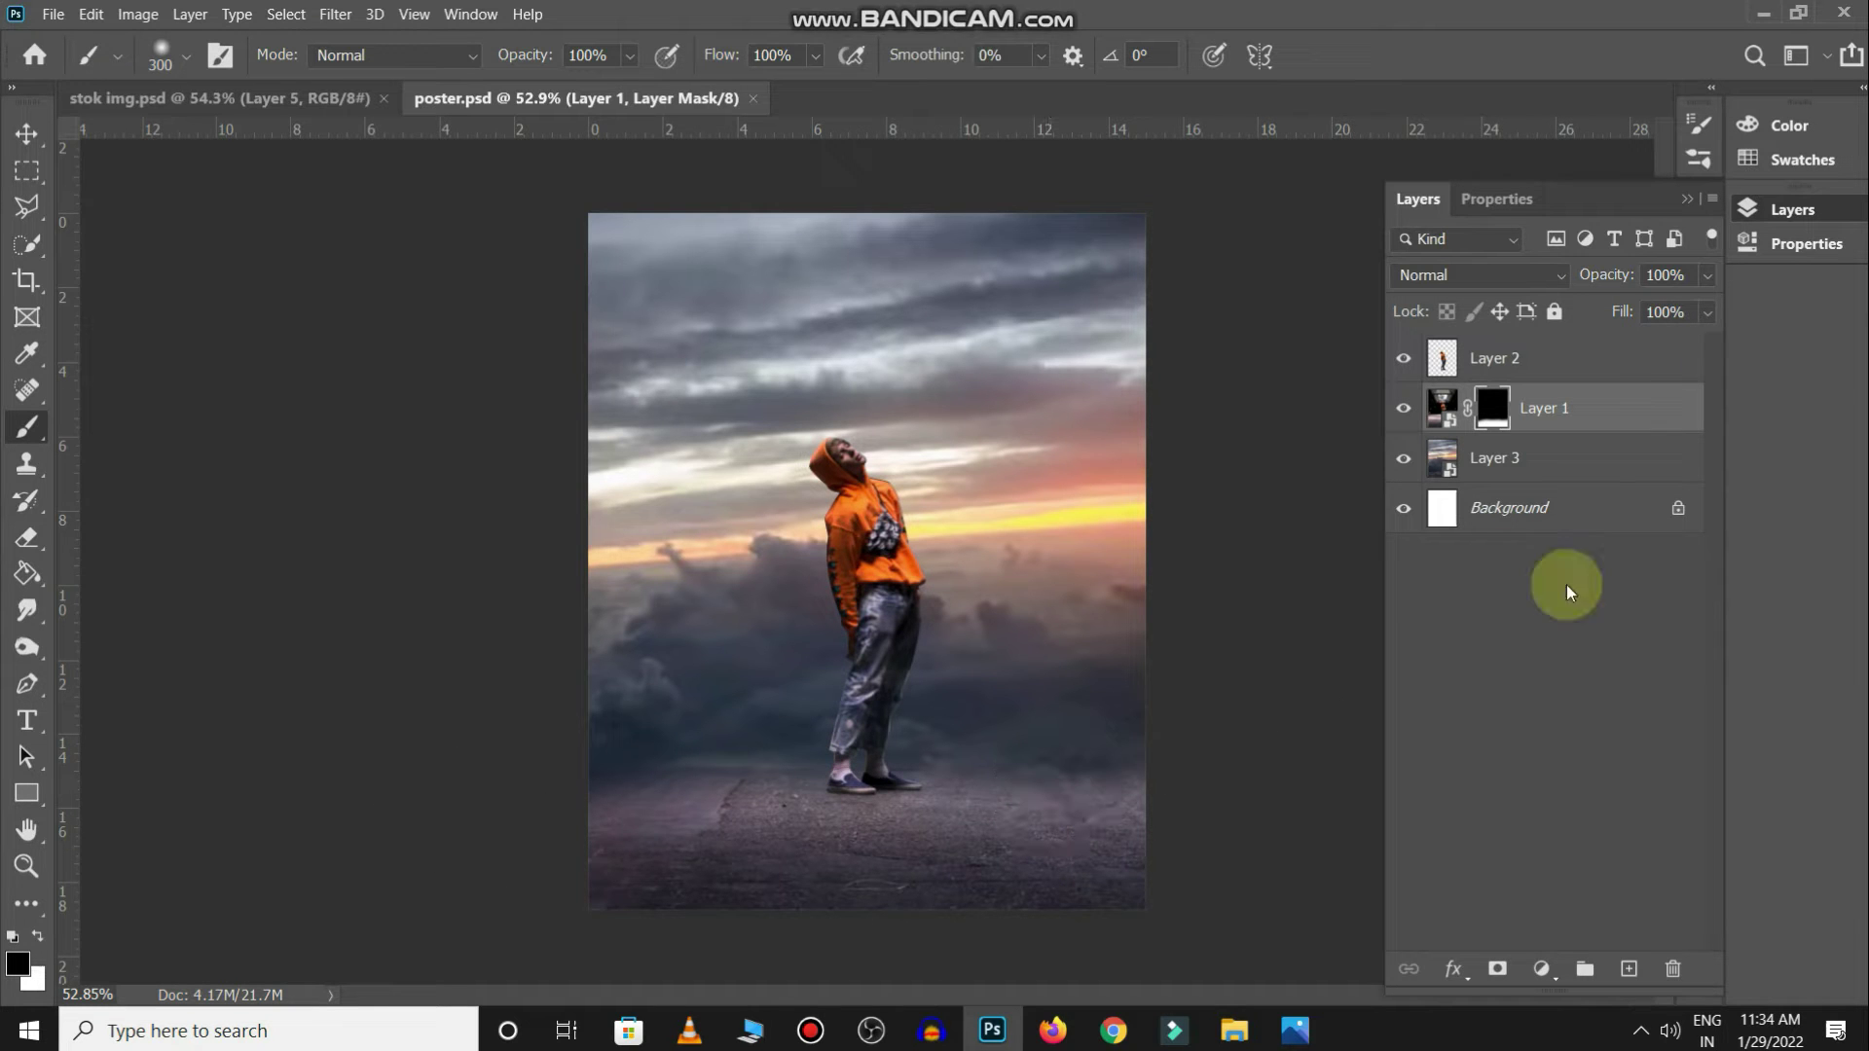
Add a Curves adjustment layer above the cloud layer, Layer 3
click(1580, 464)
click(1541, 969)
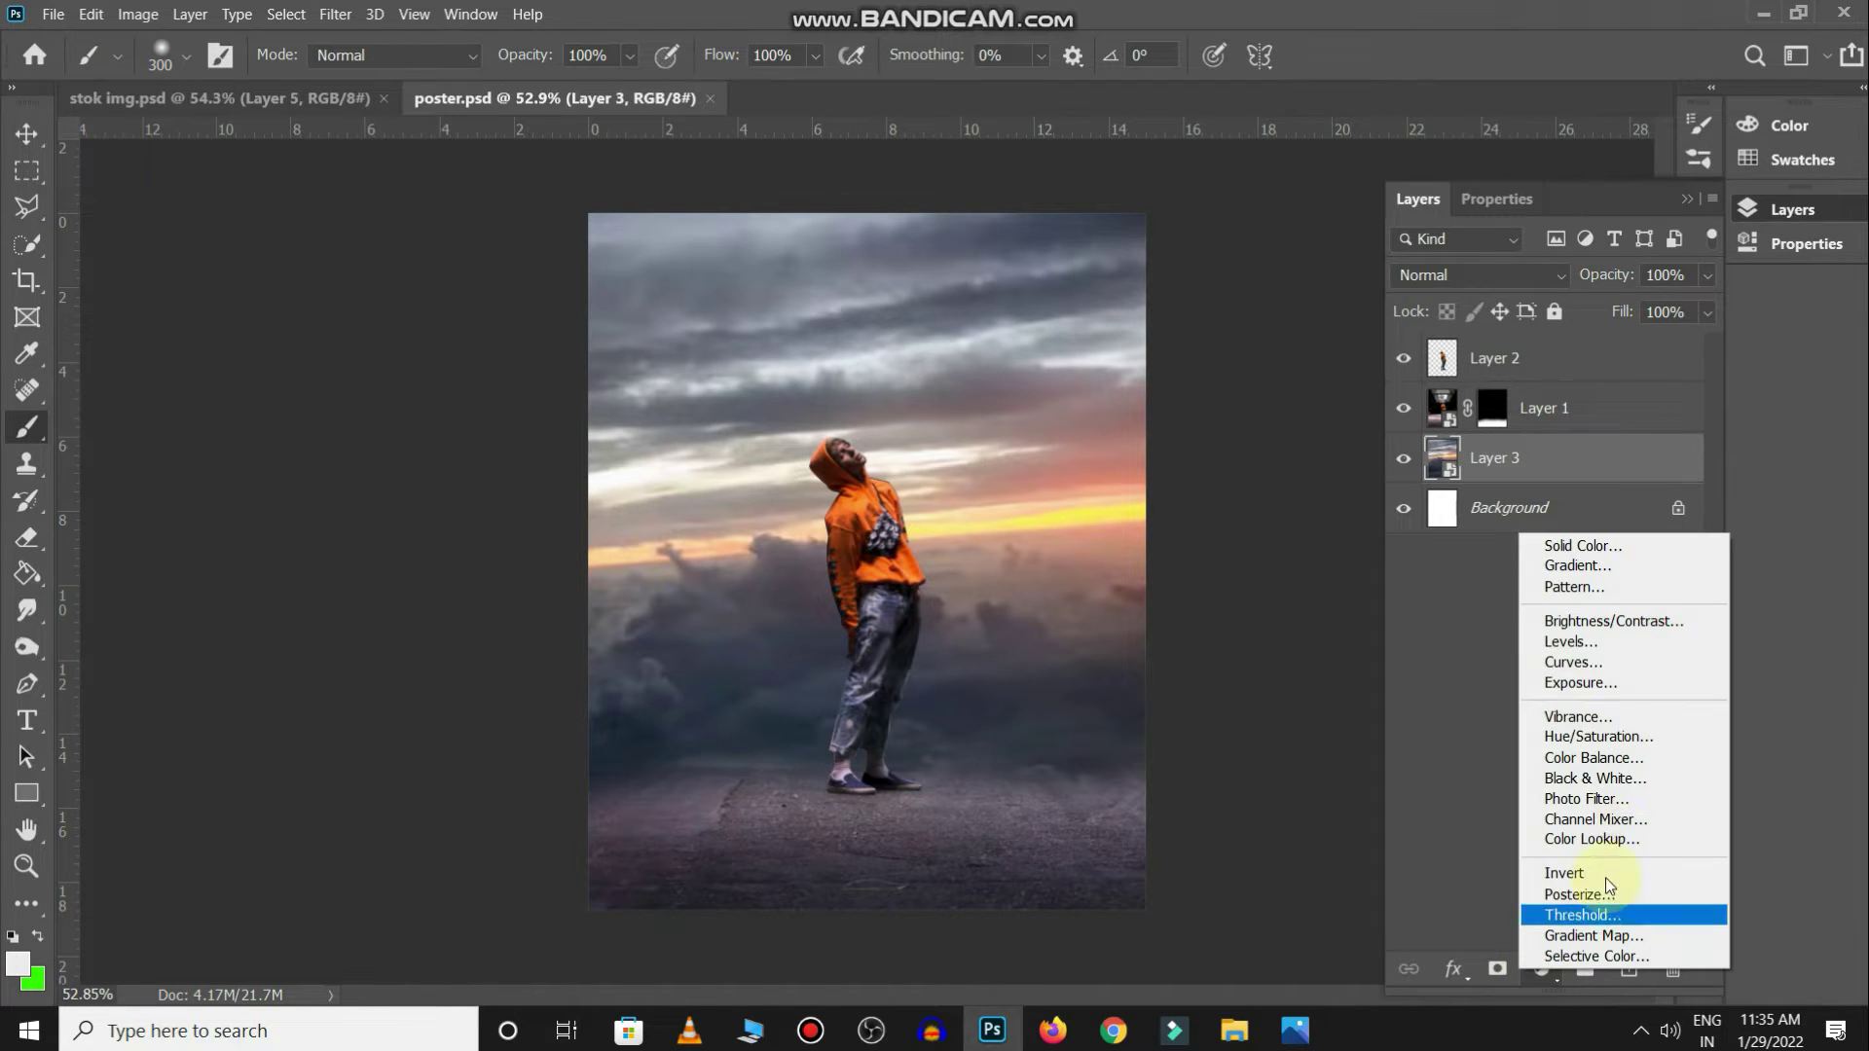
click(1618, 668)
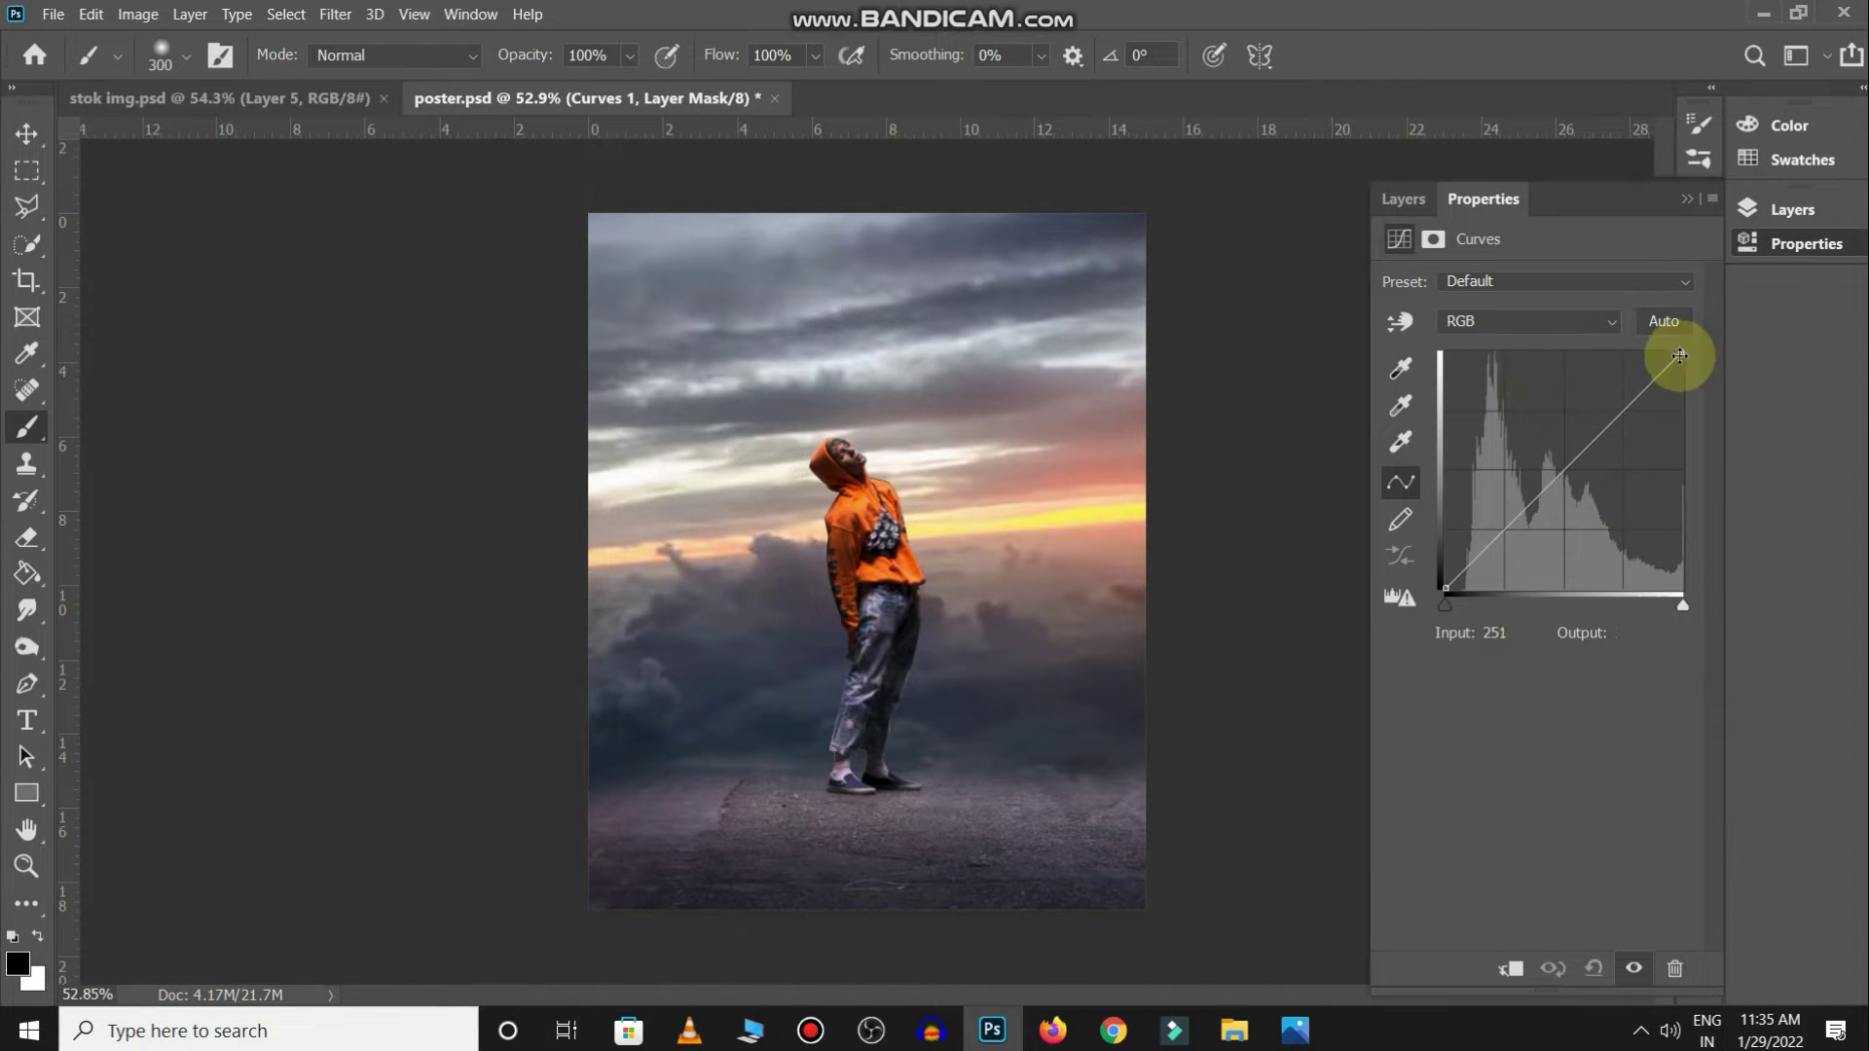
Lower the curve's top point to output 143 to darken the sky
drag(1677, 358, 1699, 454)
click(1403, 199)
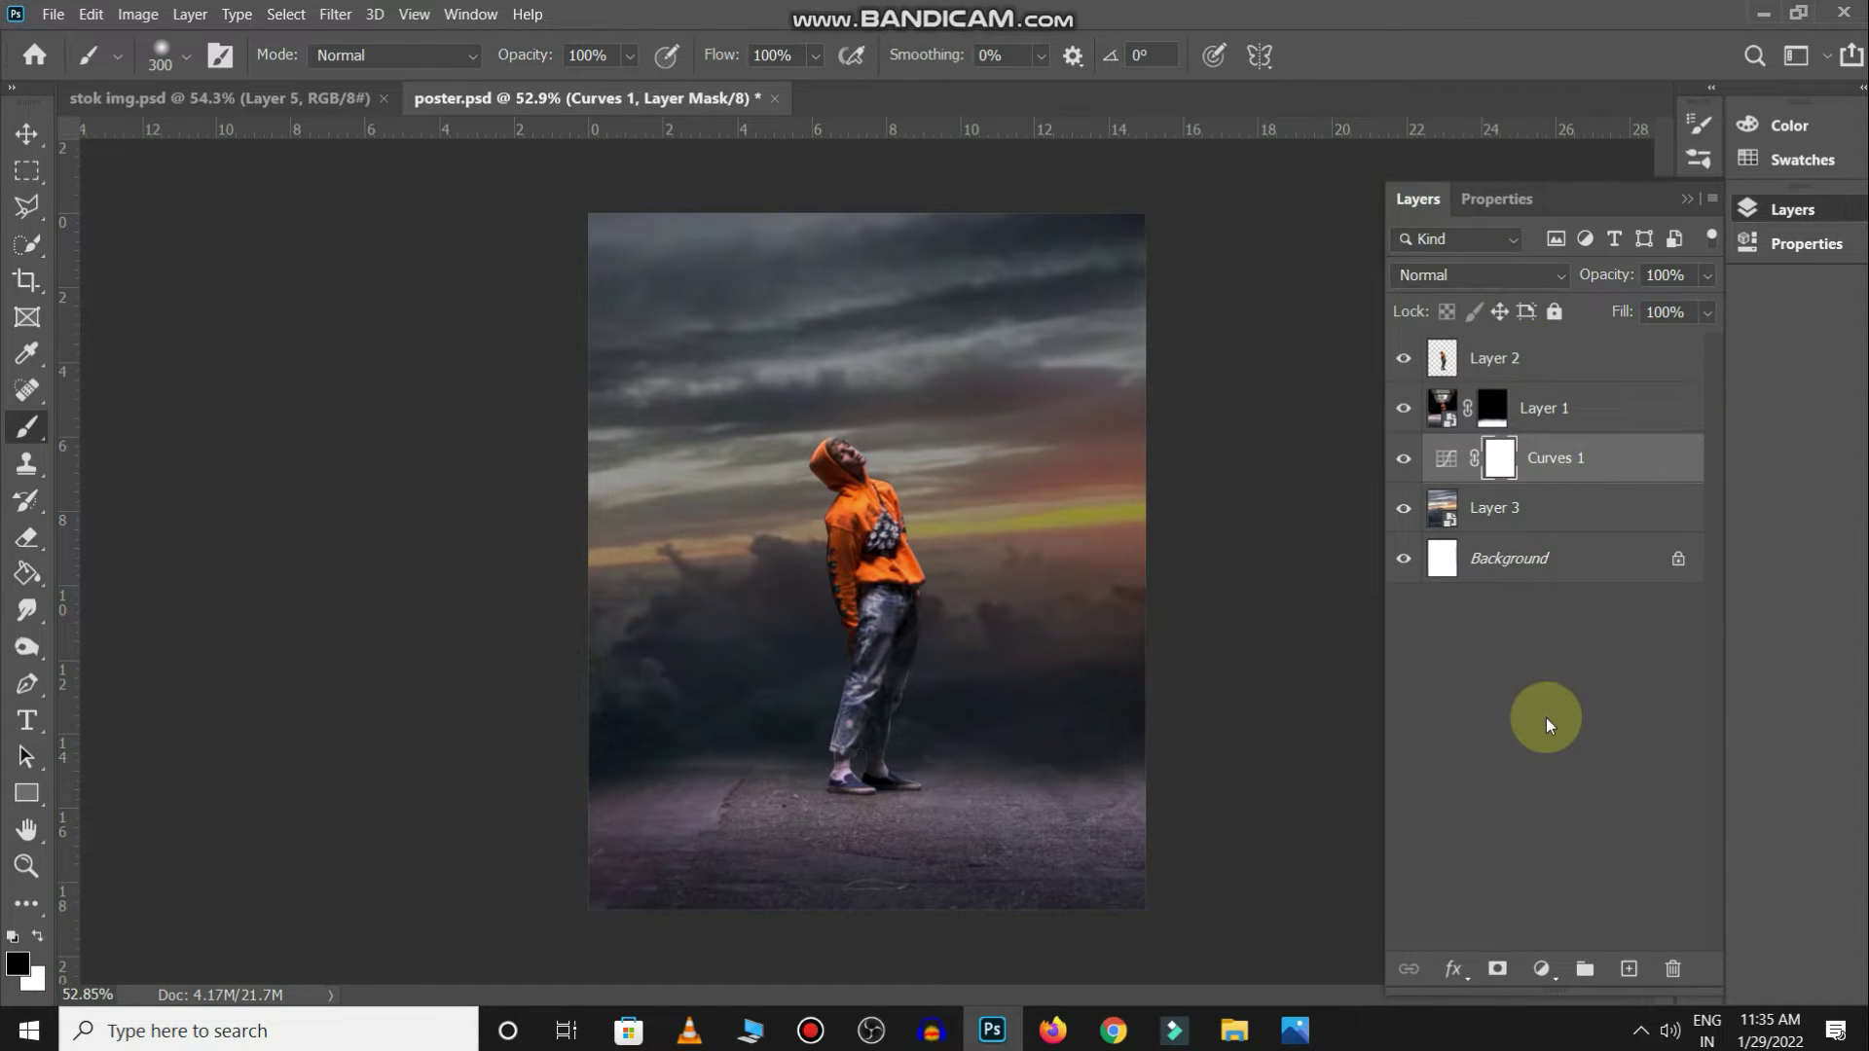
click(1545, 717)
Darken the figure with a Hue/Saturation at Lightness -34 clipped to Layer 2, and save
key(v)
click(870, 529)
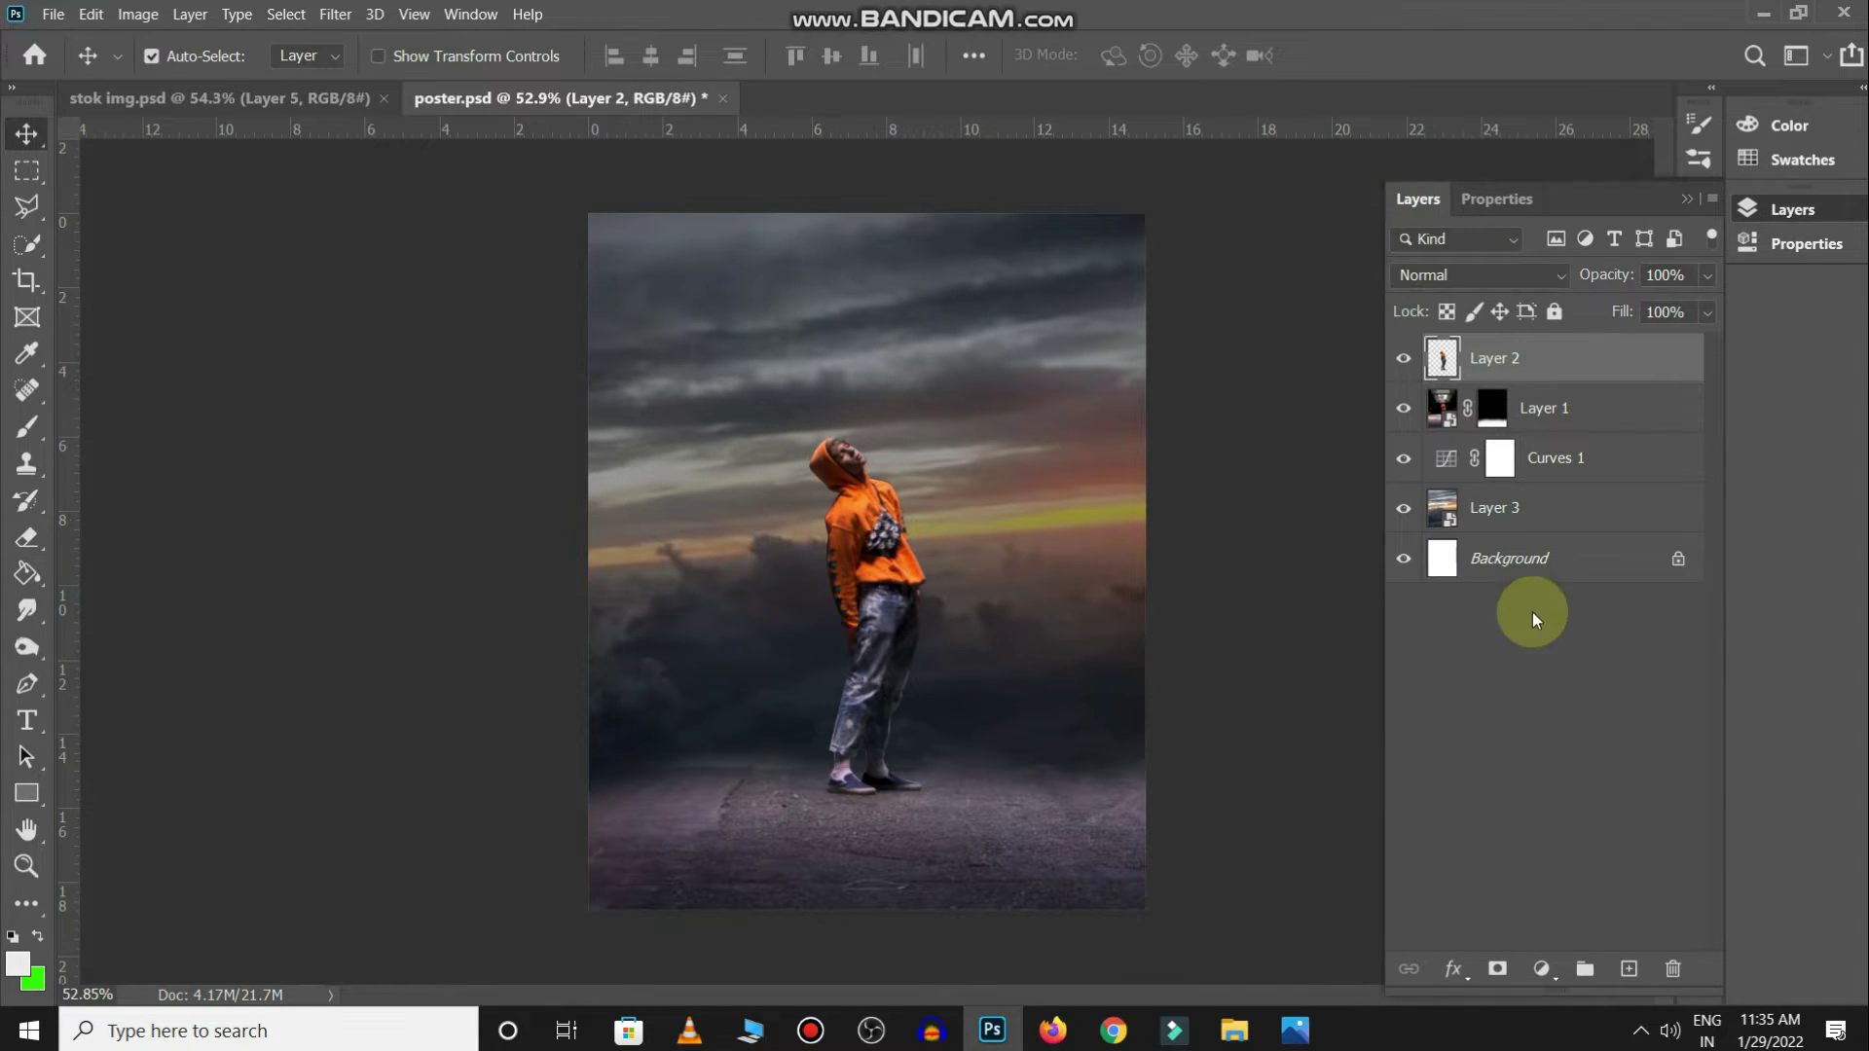
click(1541, 968)
click(1558, 740)
click(1593, 968)
drag(1524, 505, 1488, 511)
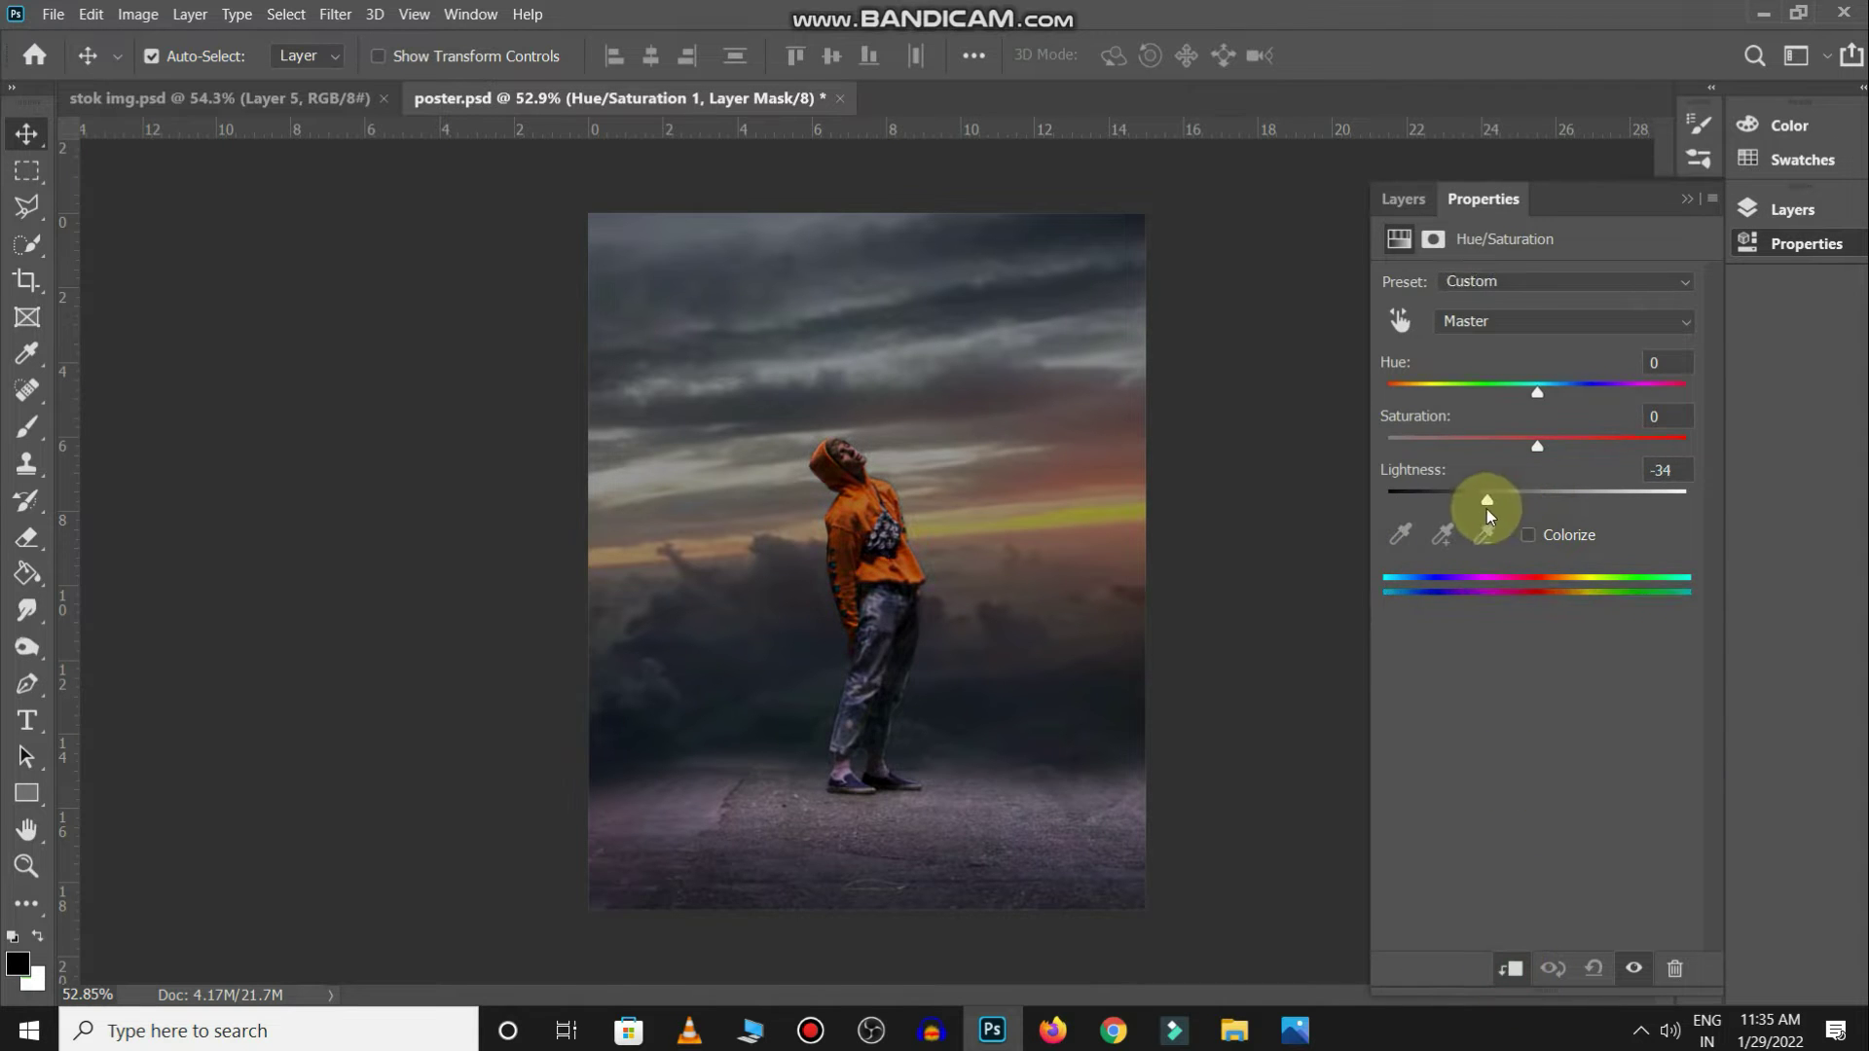
click(1402, 199)
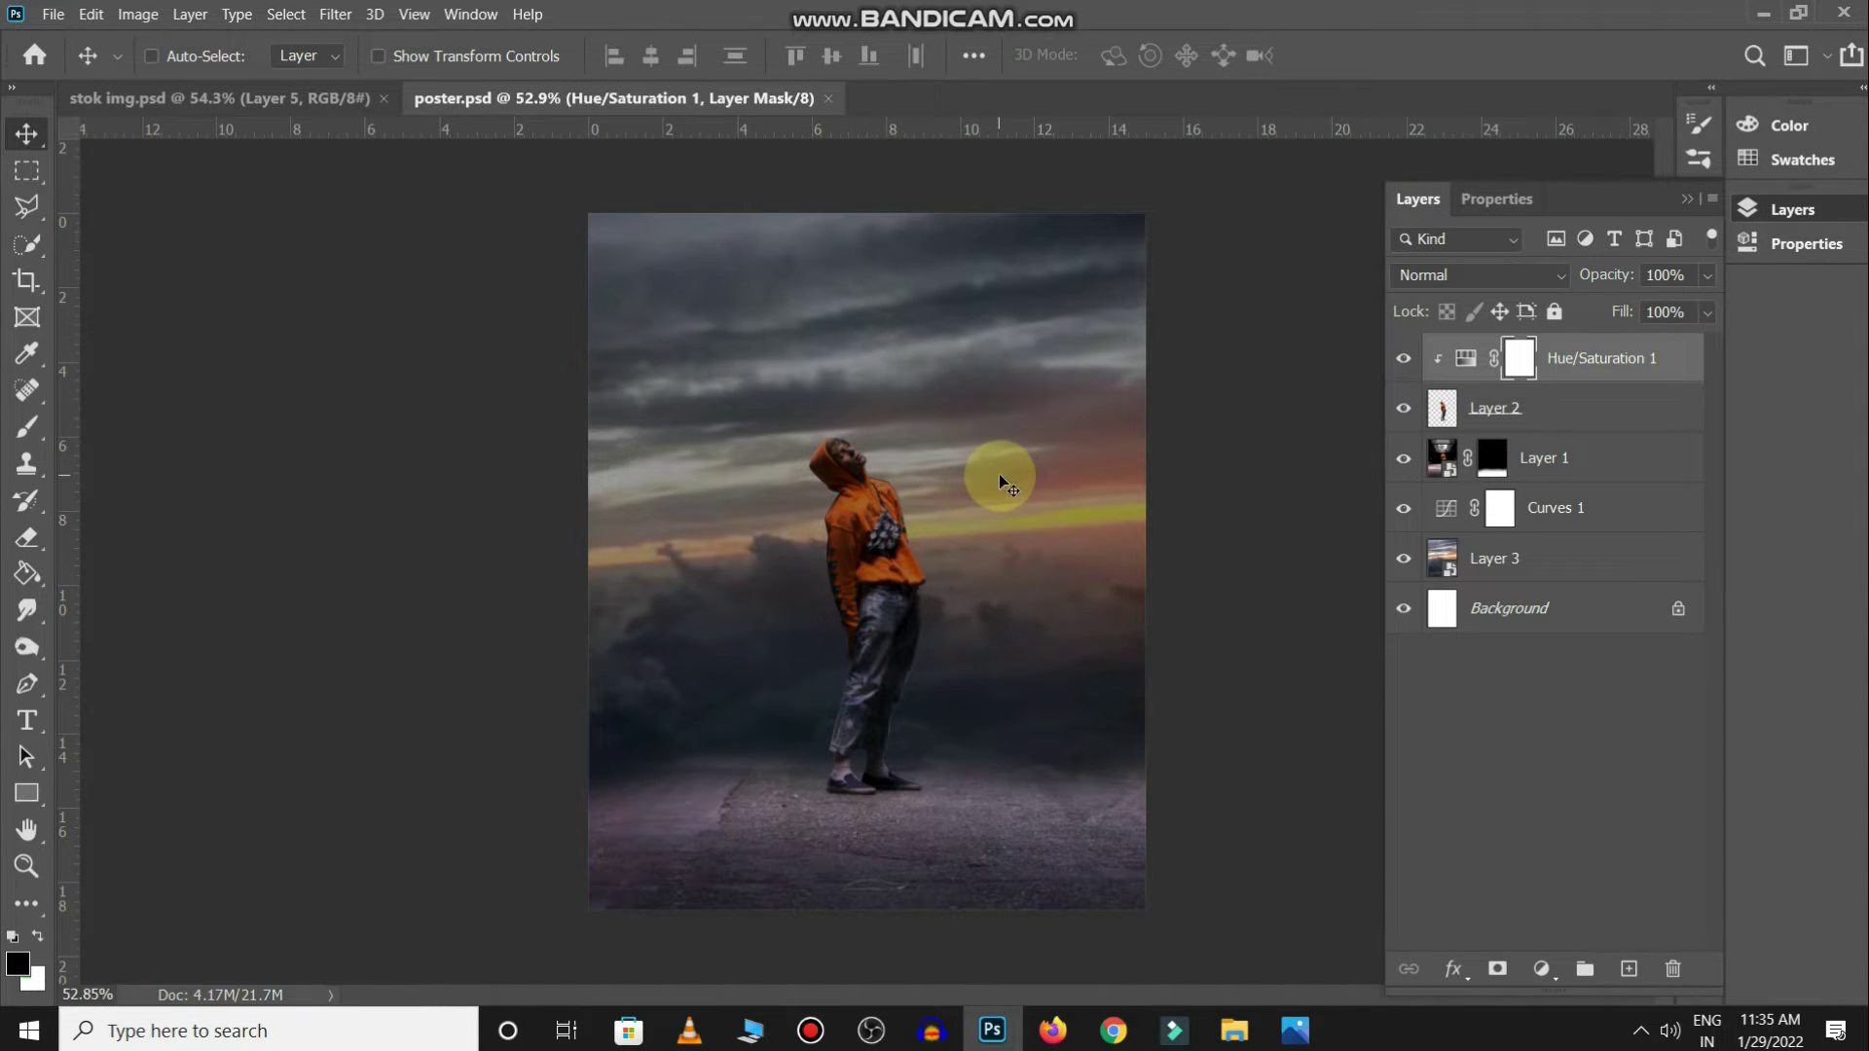
key(ctrl+s)
Bring the Spotify logo into the poster, enlarged and centred beneath the figure layer
key(ctrl+Tab)
drag(960, 555, 822, 579)
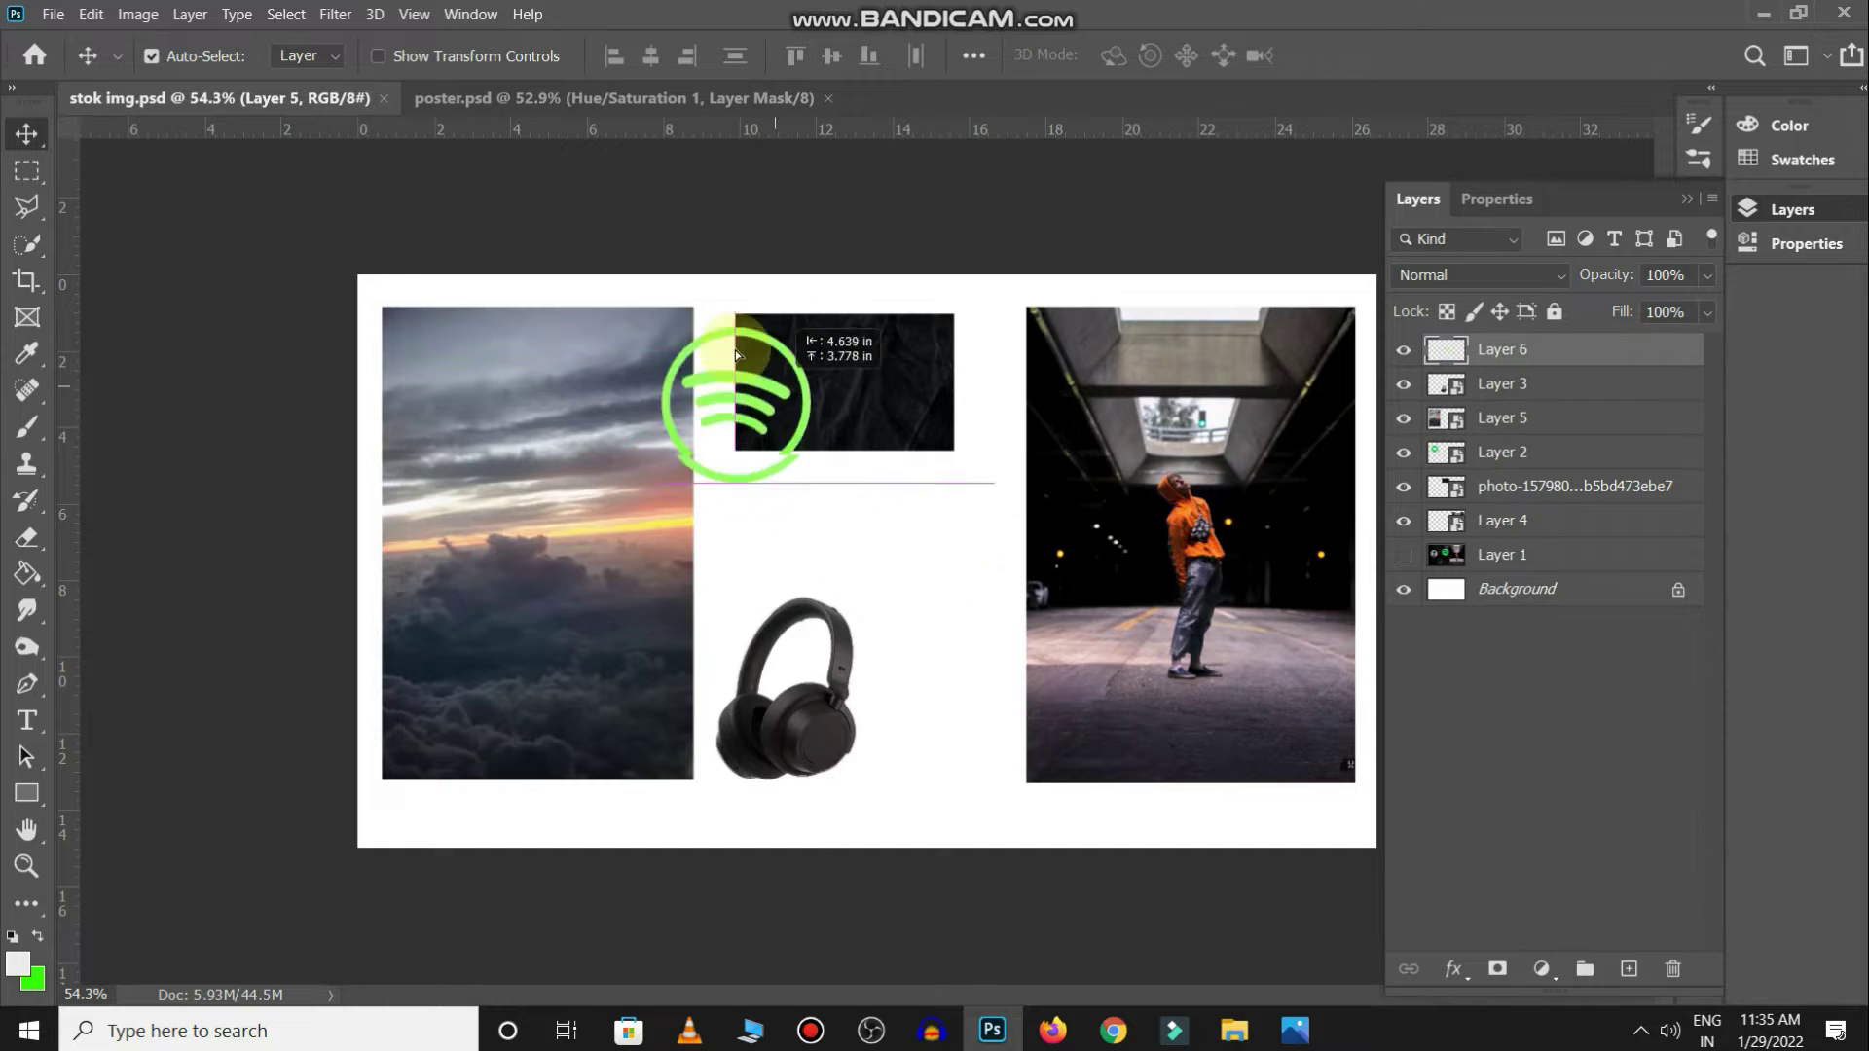
key(ctrl+t)
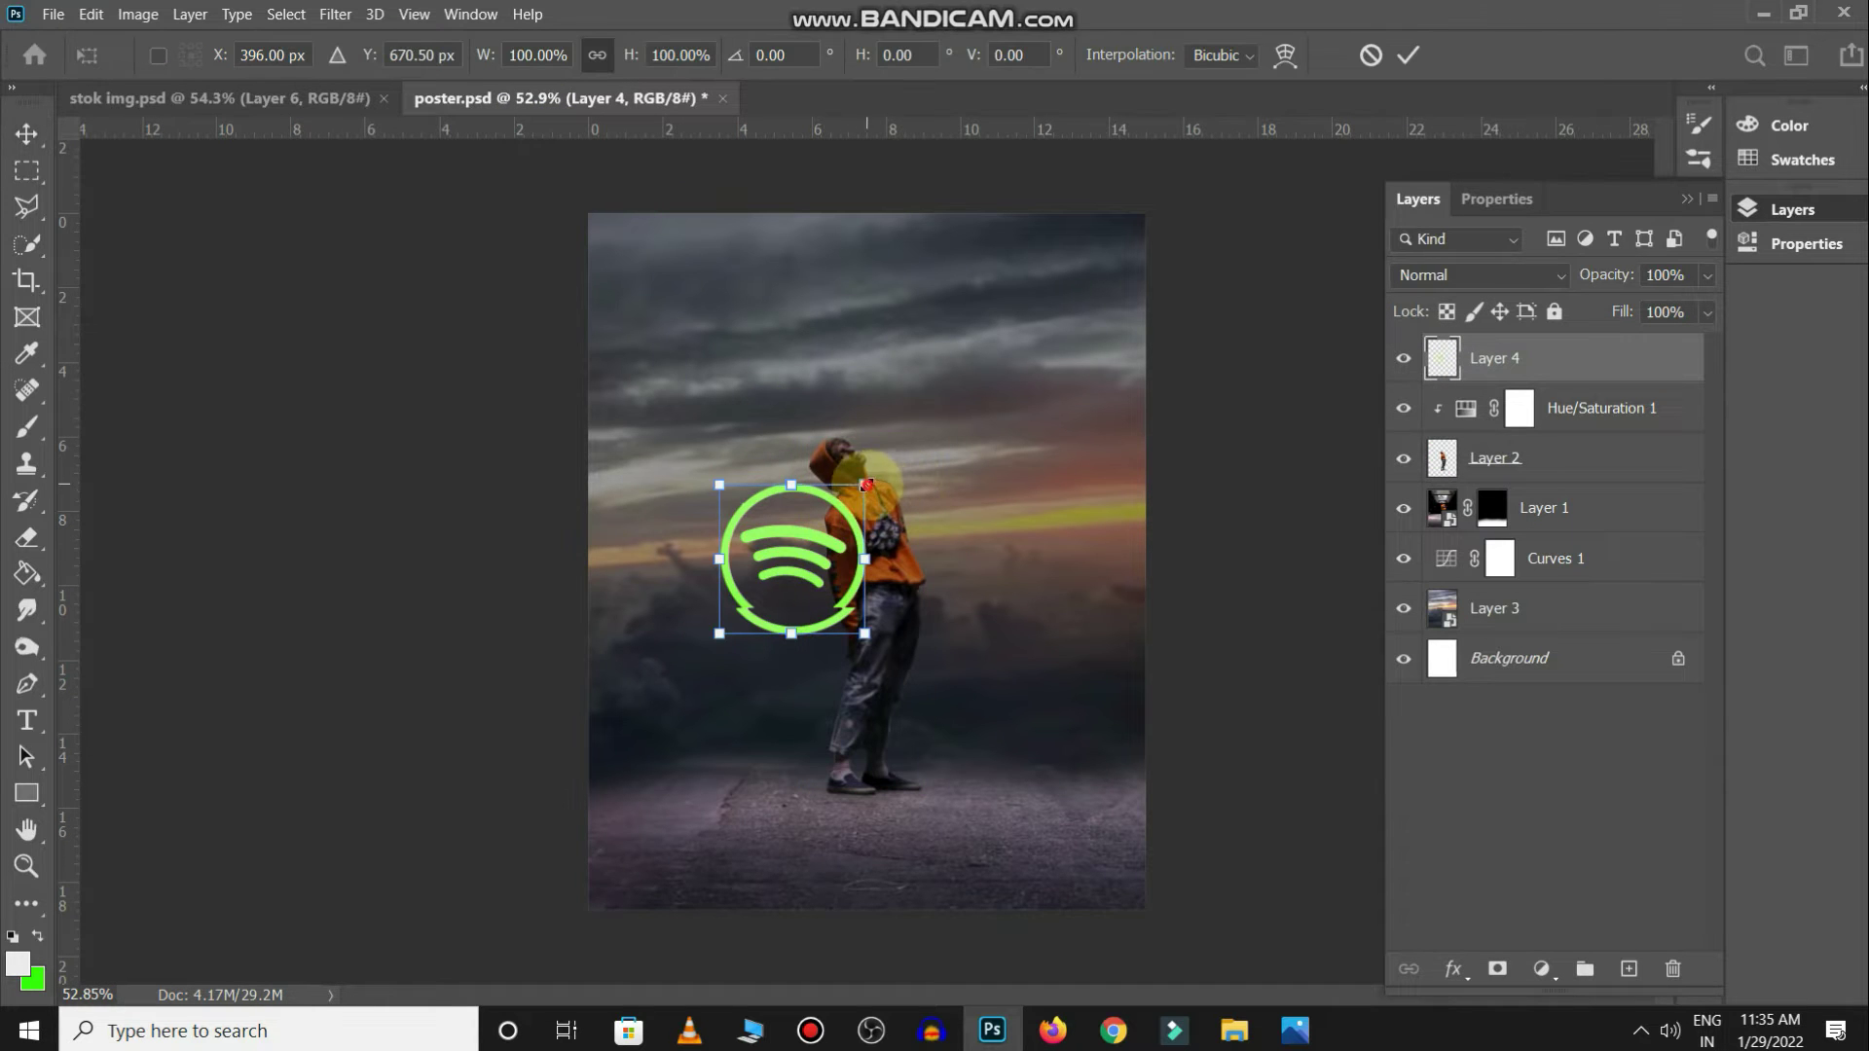
drag(865, 484, 1014, 326)
key(Return)
mouse_move(968, 419)
mouse_down()
mouse_move(947, 412)
mouse_move(957, 425)
mouse_up()
drag(1628, 370, 1667, 502)
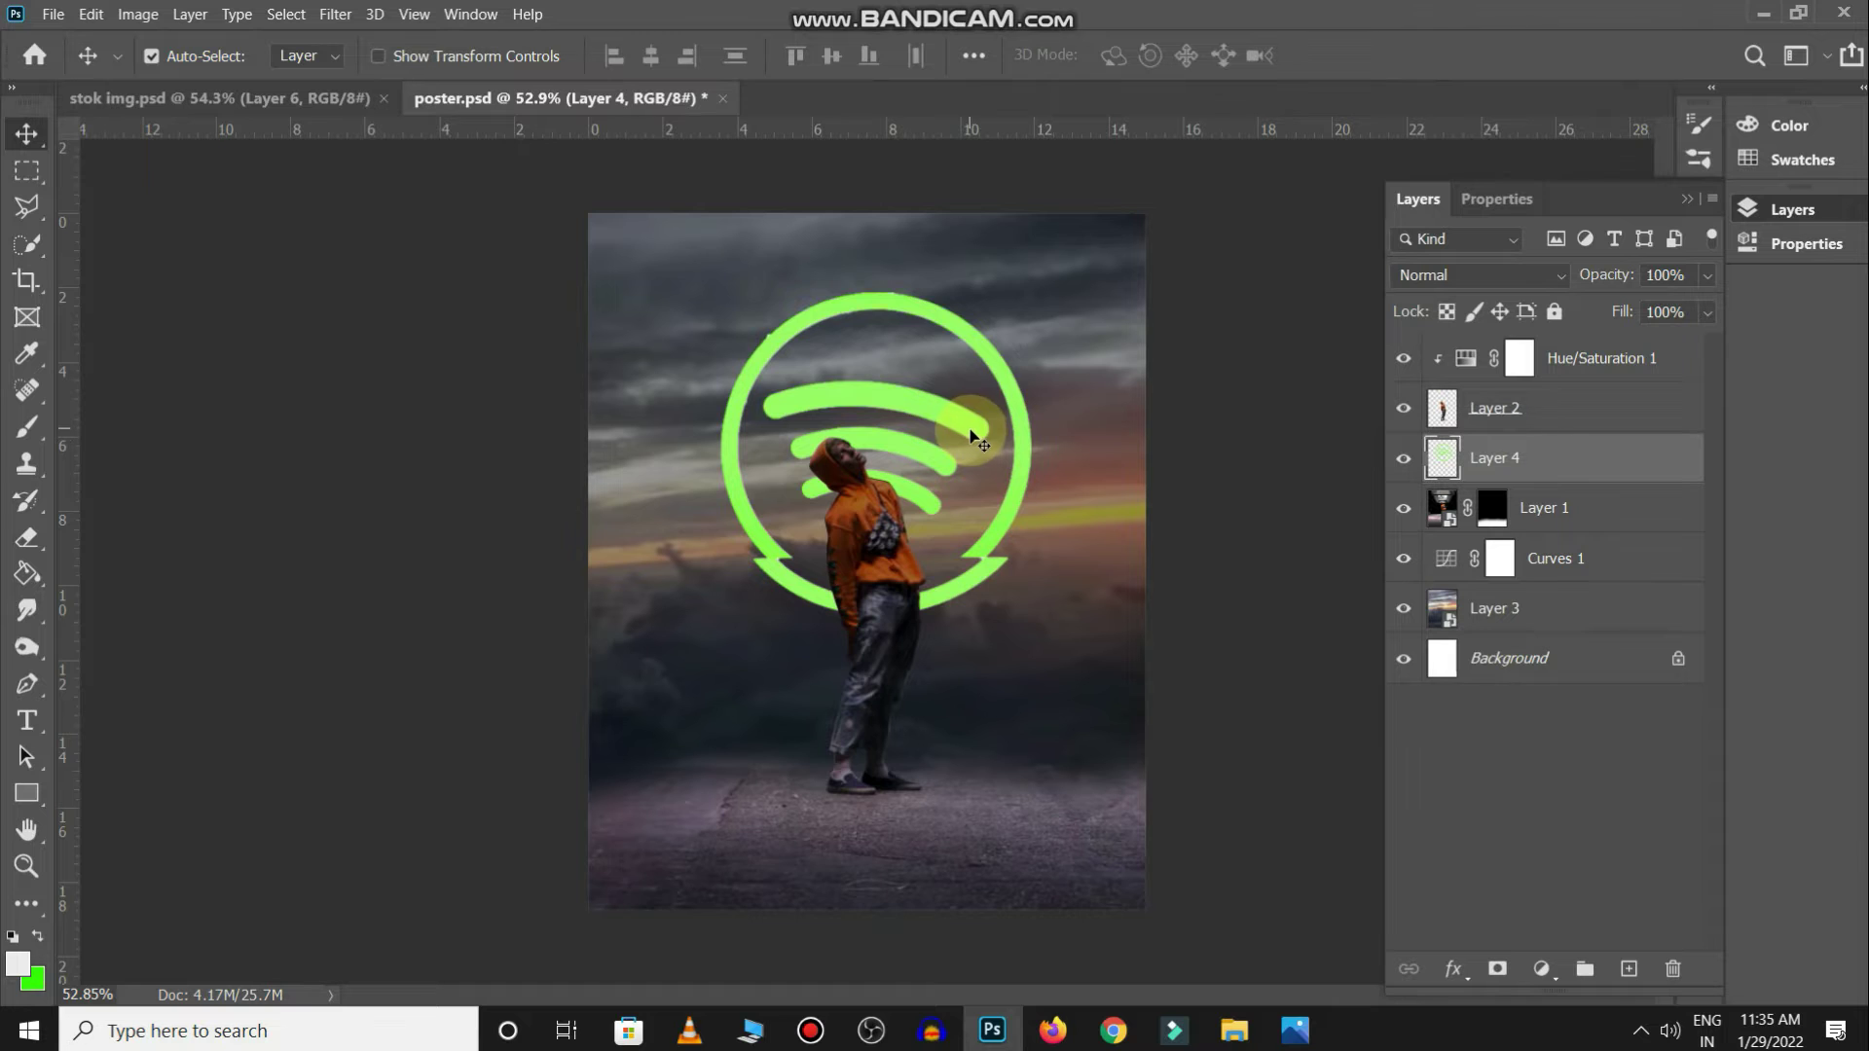
drag(970, 432, 956, 431)
Give the logo an Outer Glow at 30% opacity and an Inner Glow, then save
double_click(1650, 470)
drag(1189, 167, 1446, 182)
click(1241, 615)
double_click(1703, 308)
text(30)
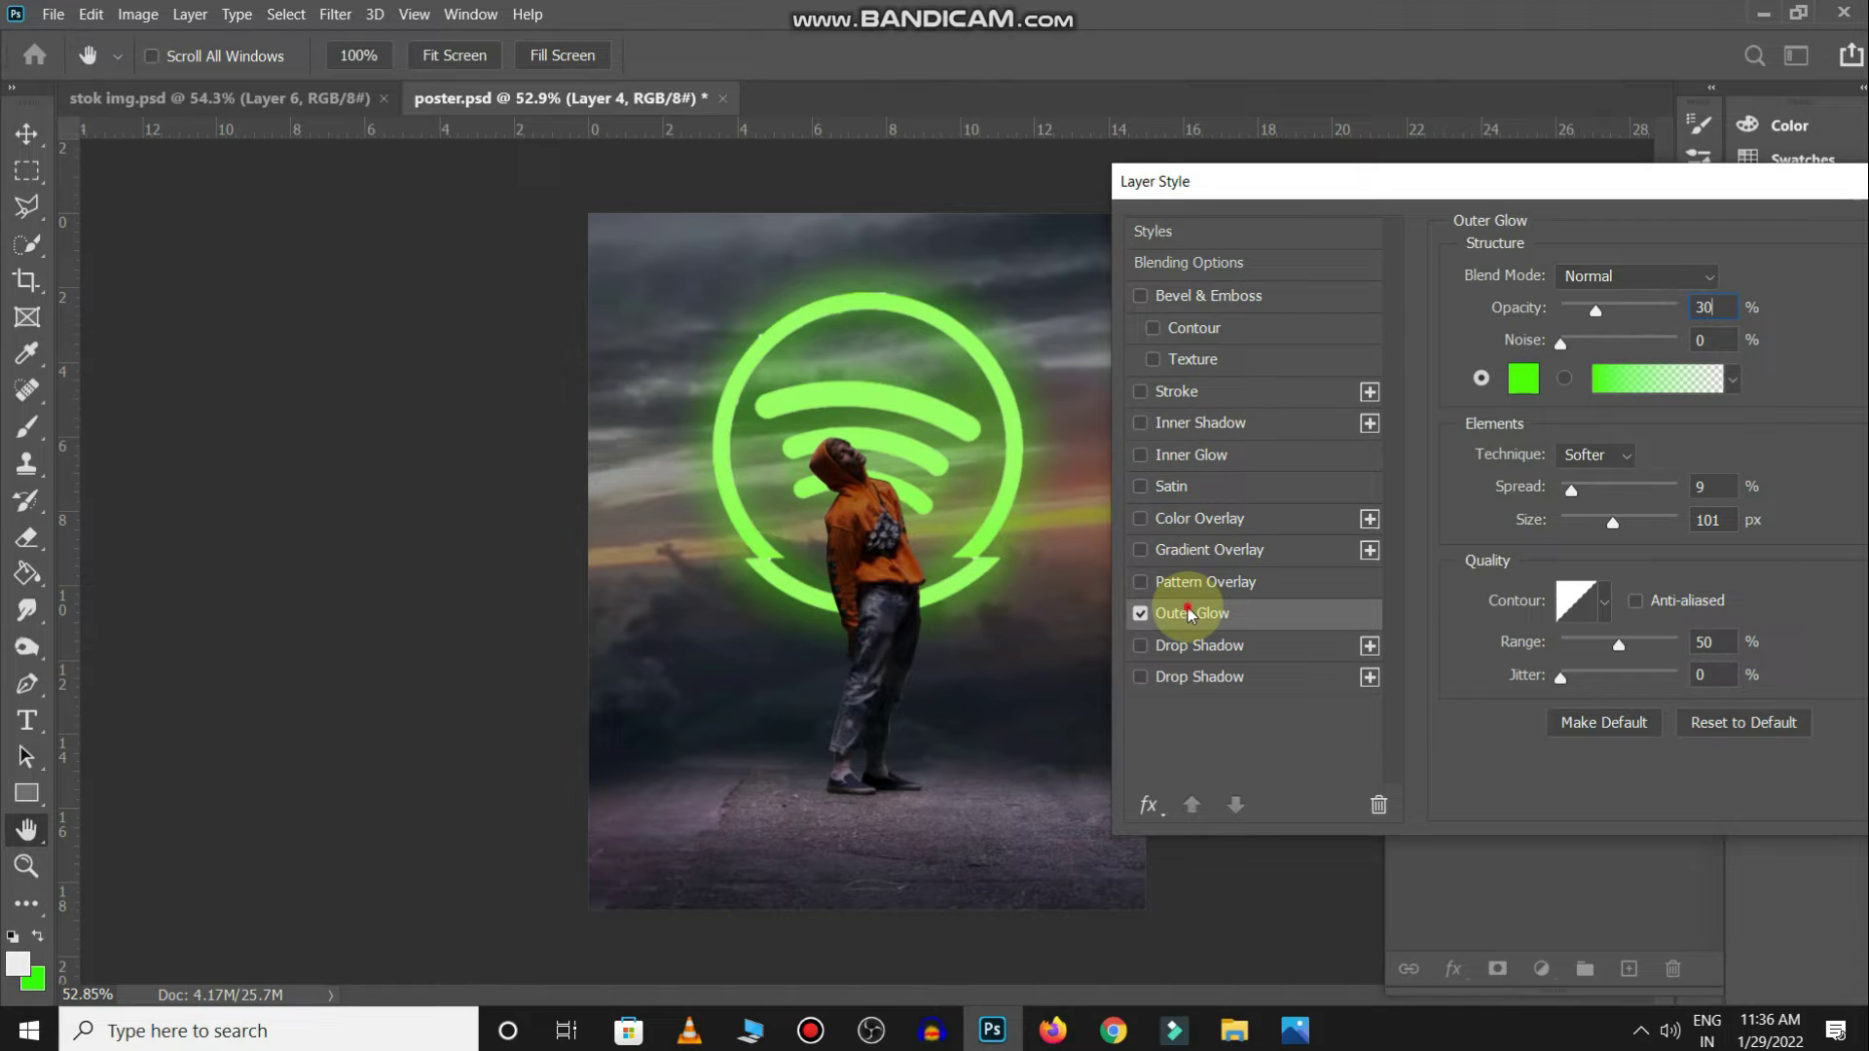
click(1192, 455)
drag(1602, 307, 1624, 309)
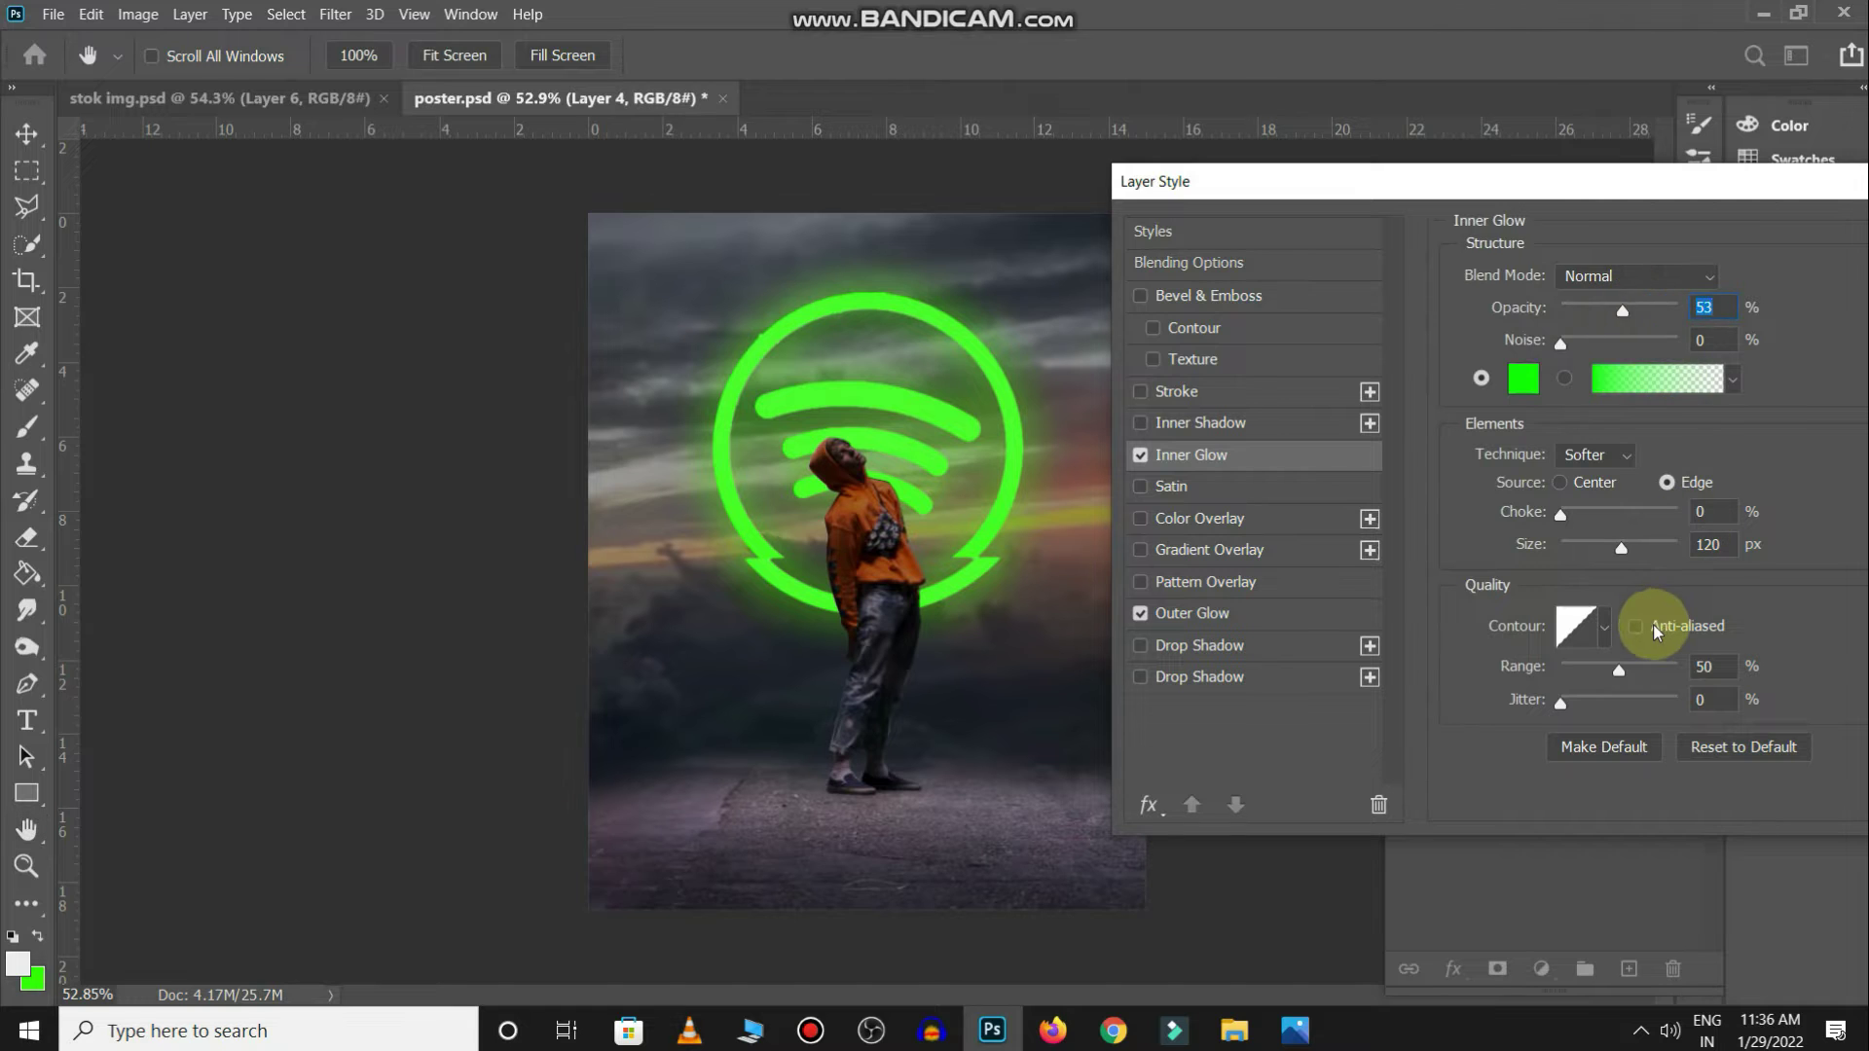
key(Return)
key(ctrl+s)
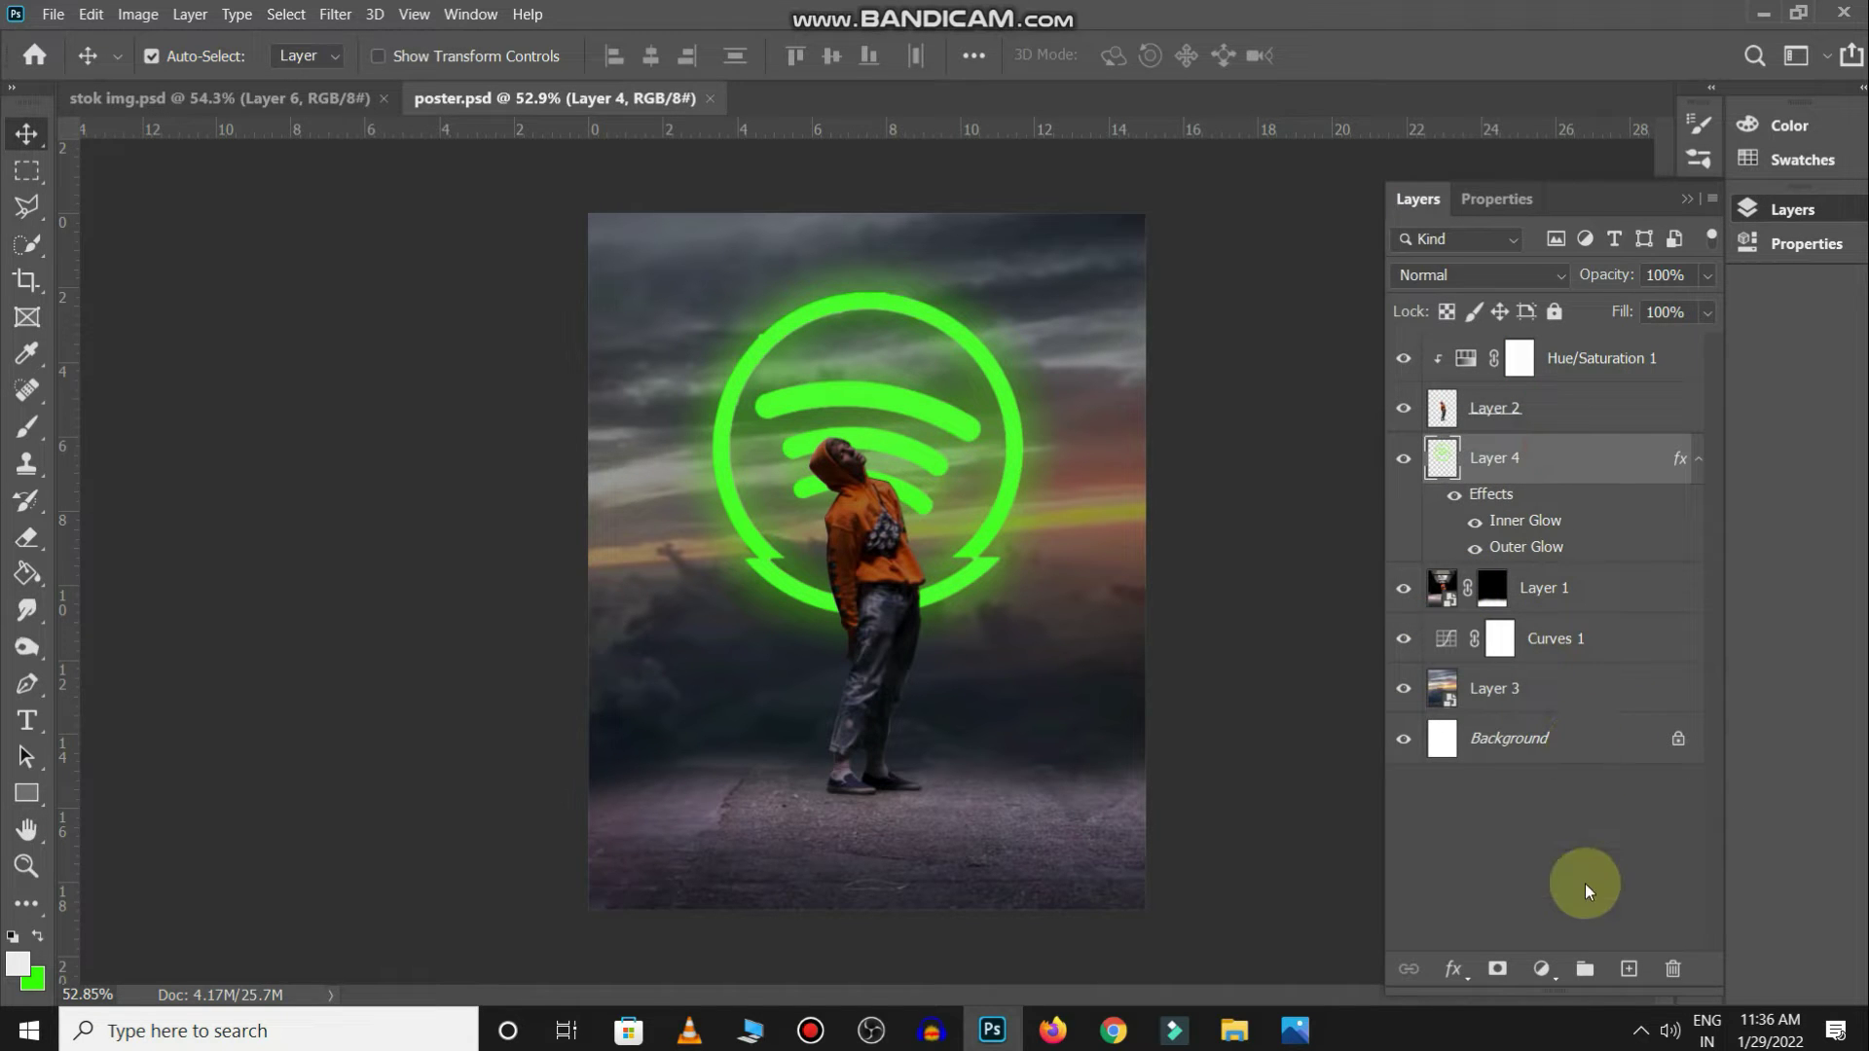
Add a bright green Solid Color fill in Screen mode with its mask inverted to hide it
click(1543, 968)
click(1603, 537)
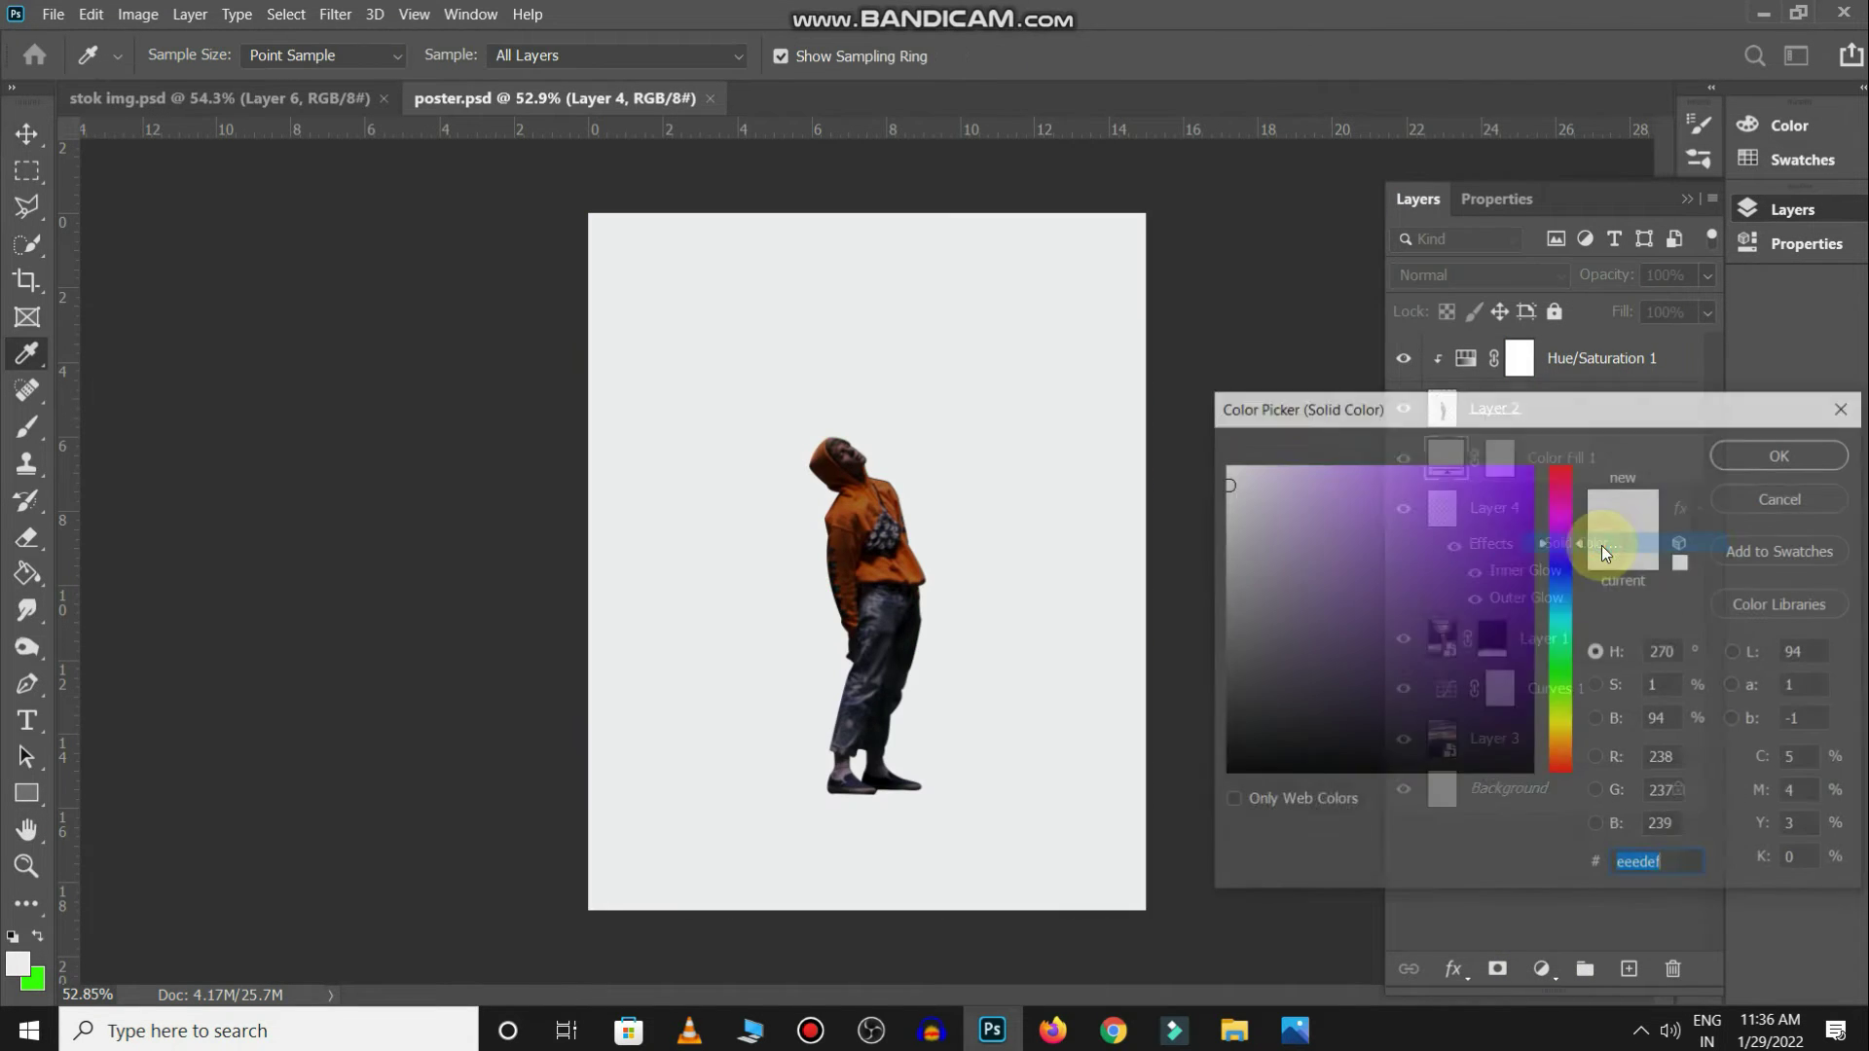
click(1562, 672)
click(1530, 467)
click(1772, 454)
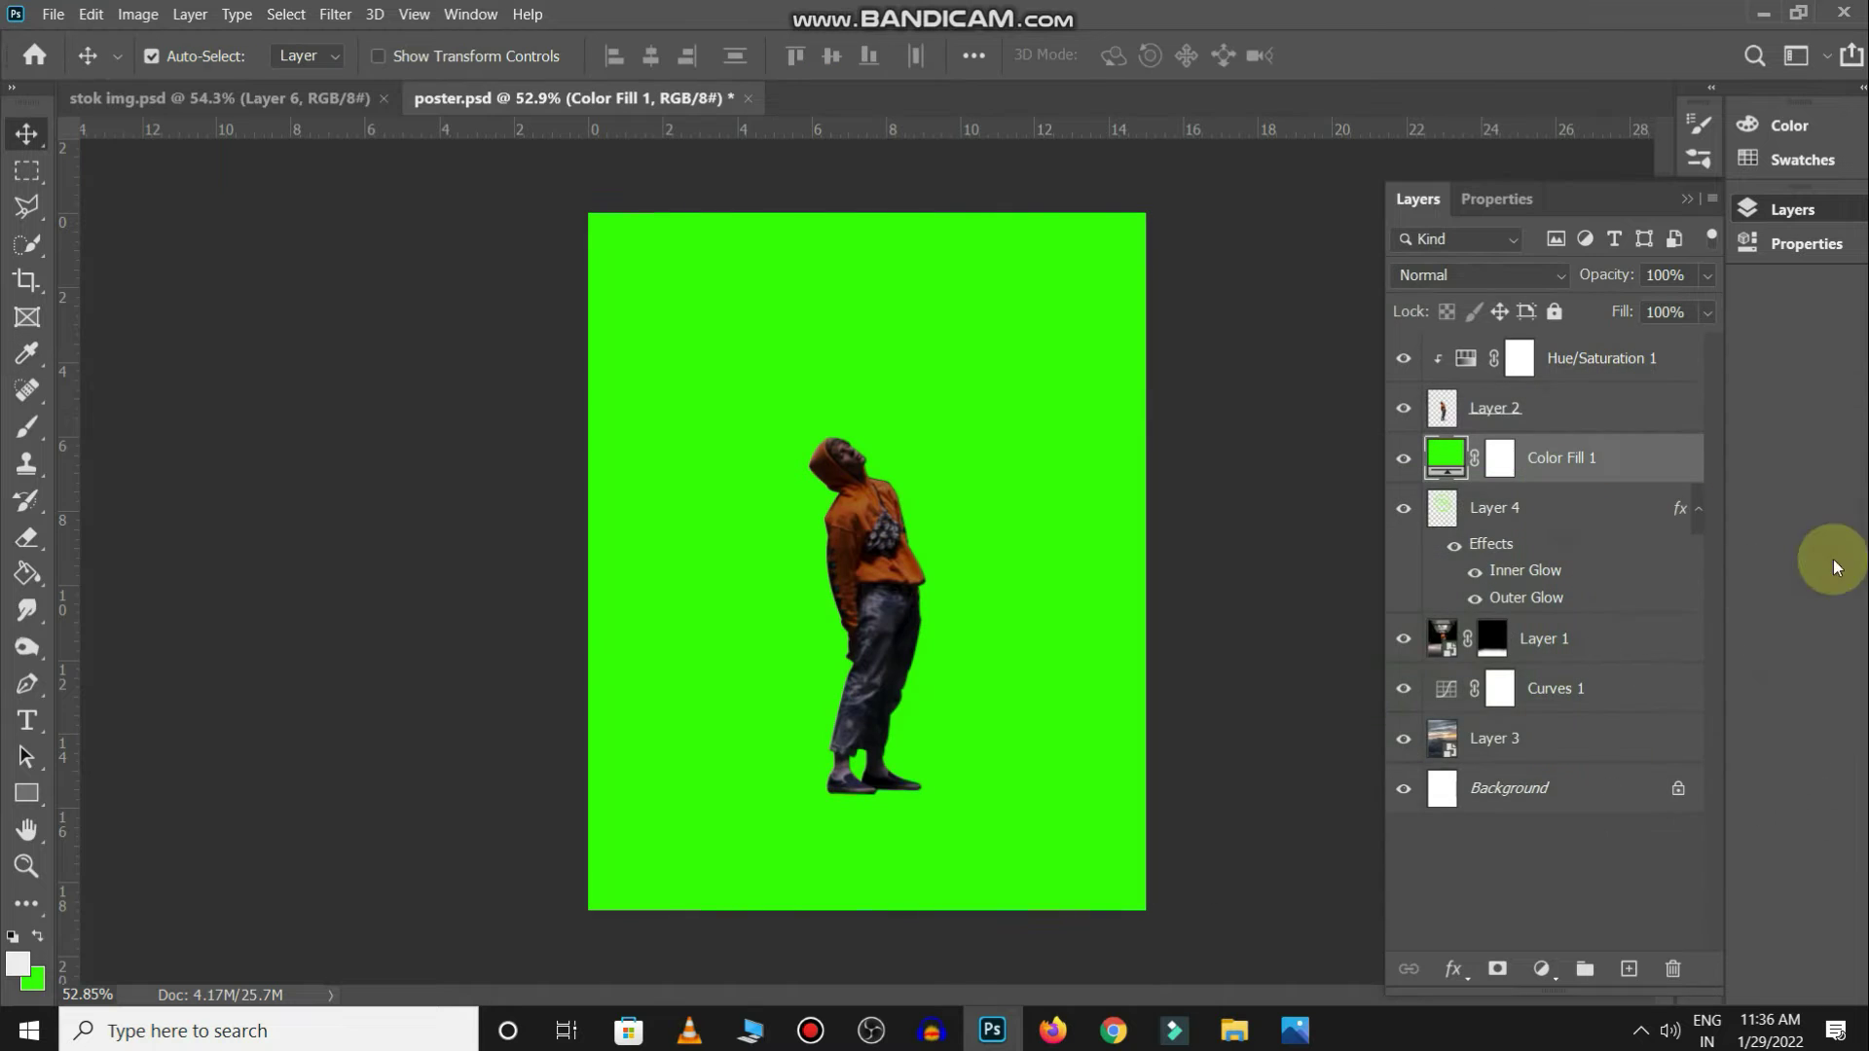
click(1507, 282)
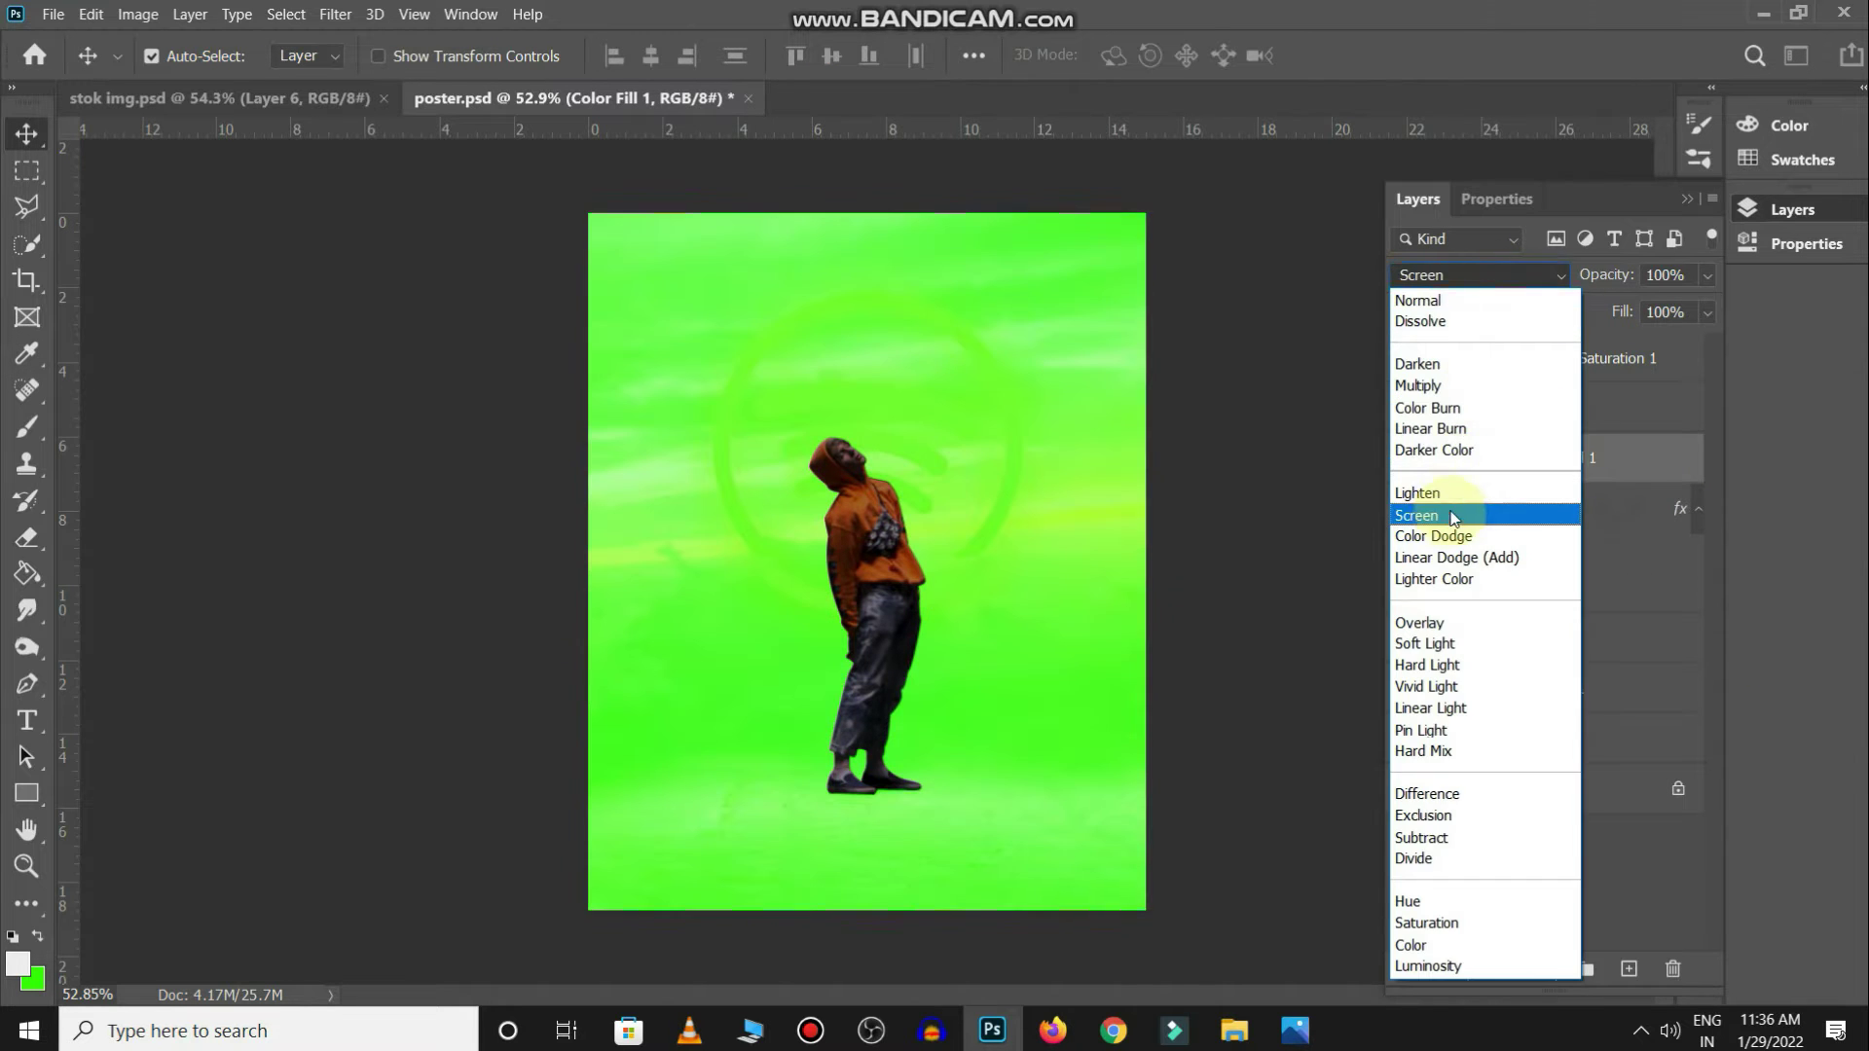
click(1448, 517)
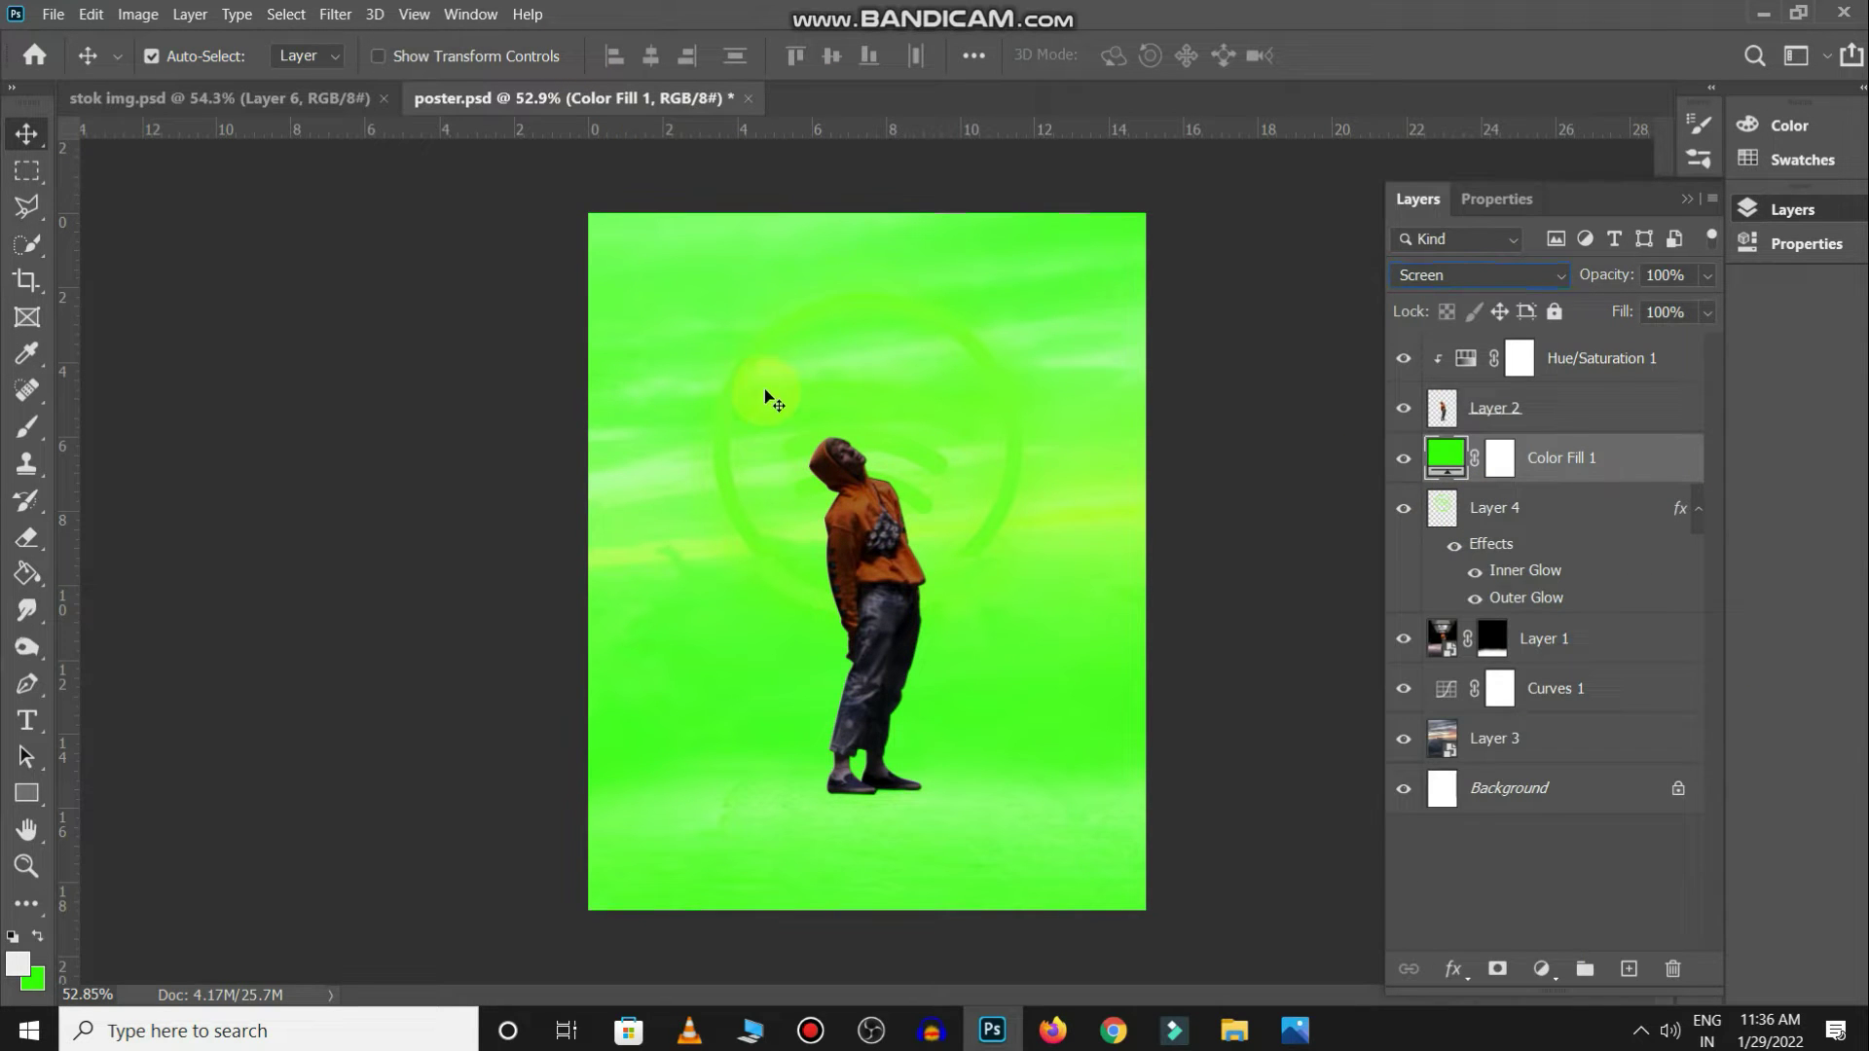
click(1497, 459)
key(ctrl+i)
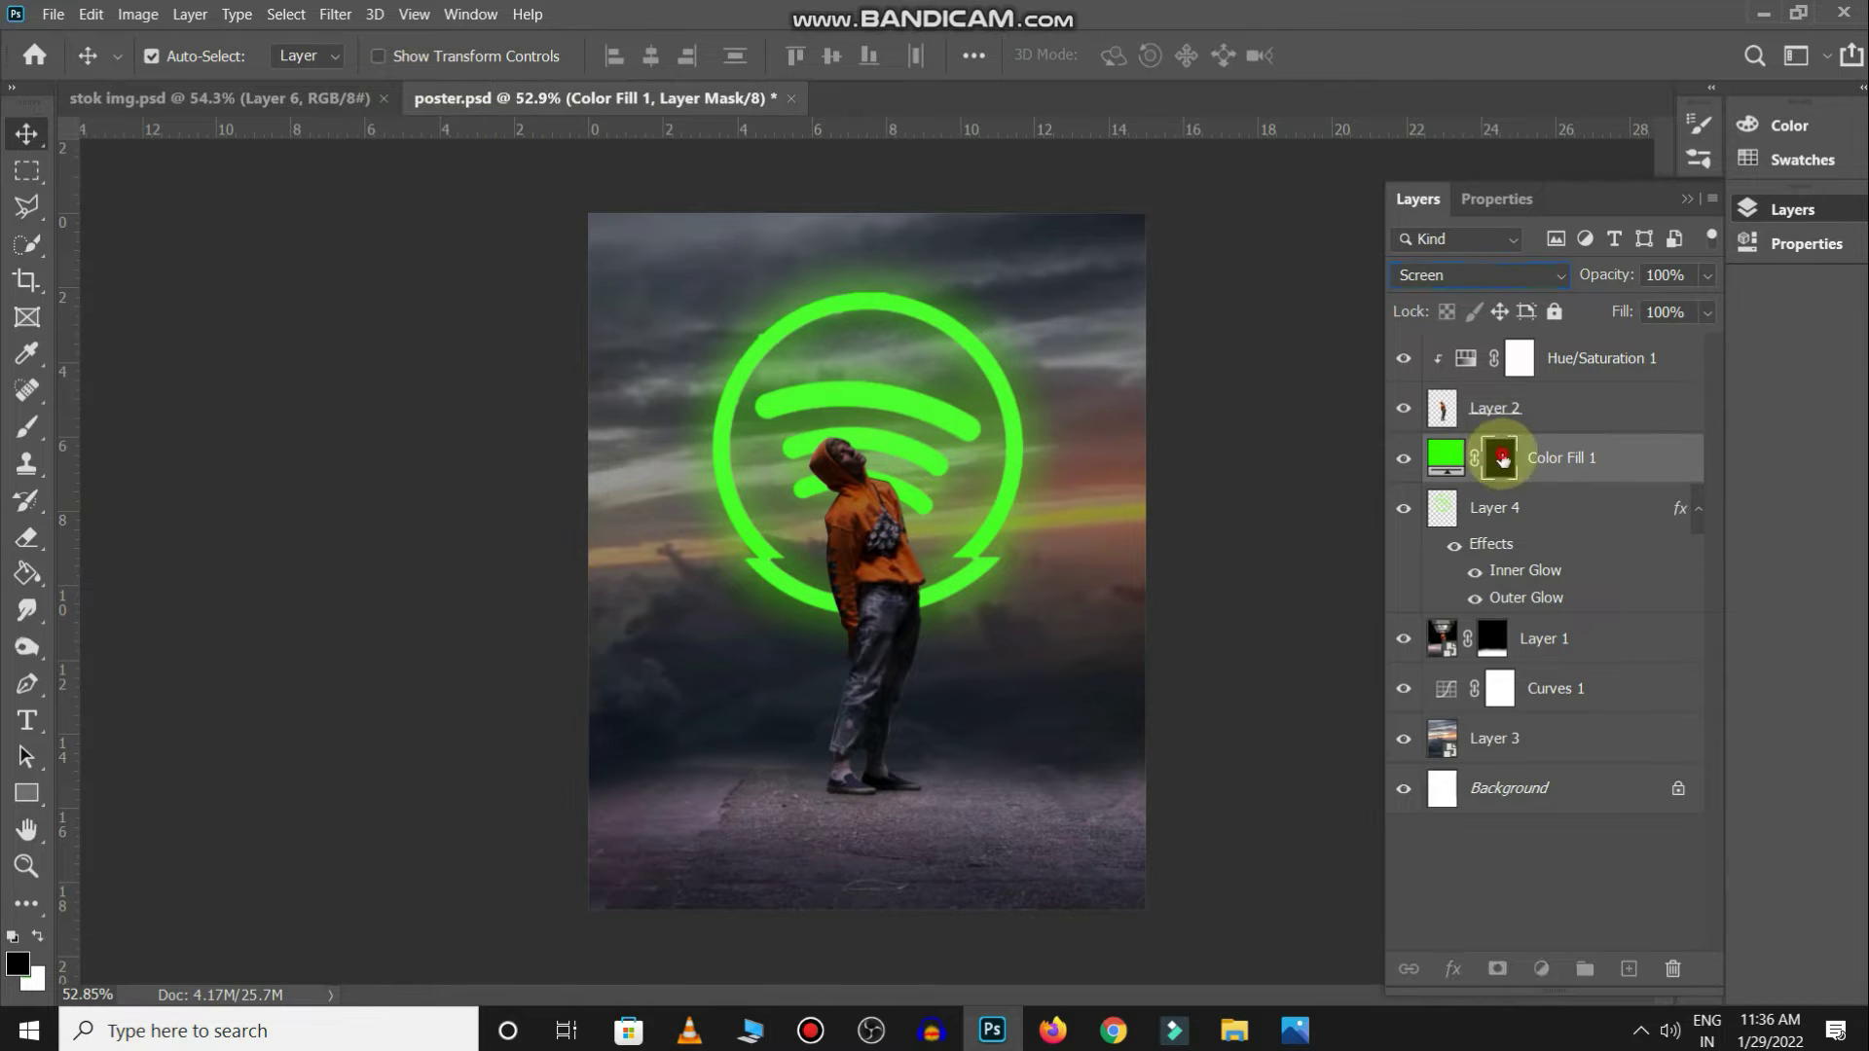
Paint white at 13% opacity on the mask to reveal green light around the logo and legs
click(28, 426)
key(3)
key(3)
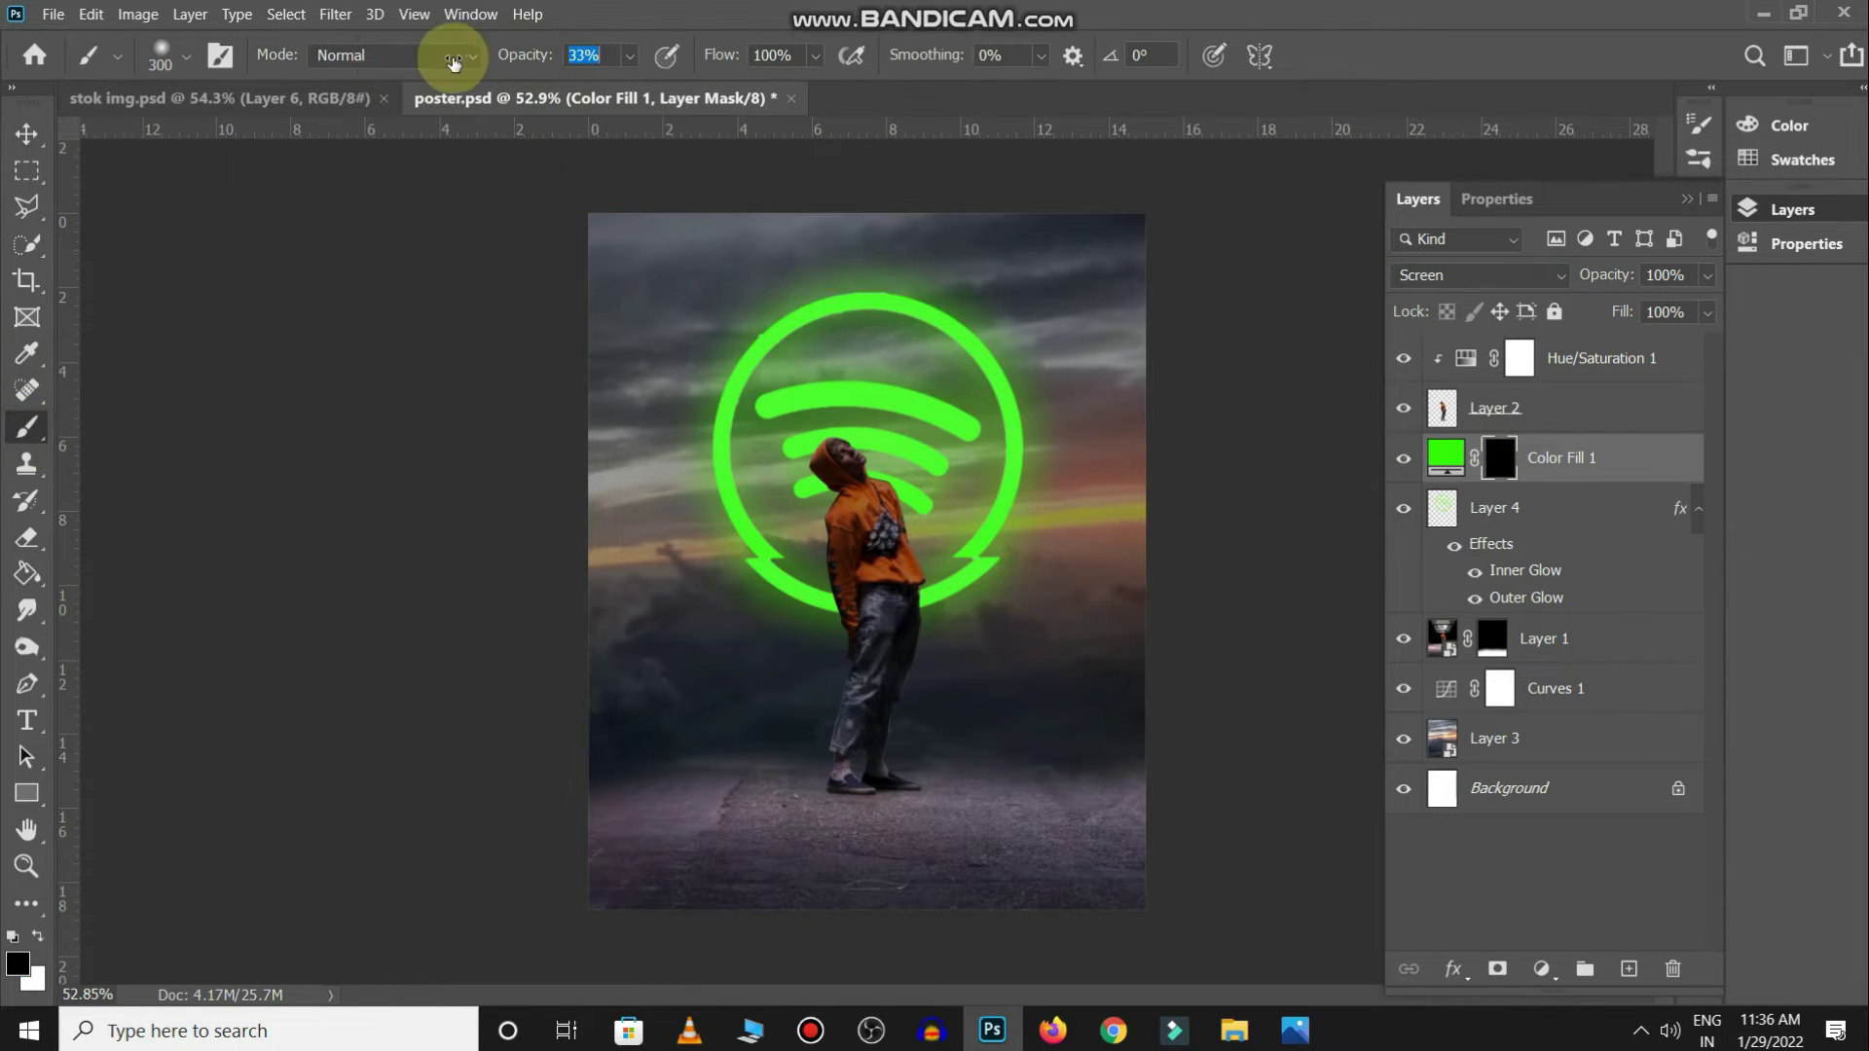
text(13)
click(782, 357)
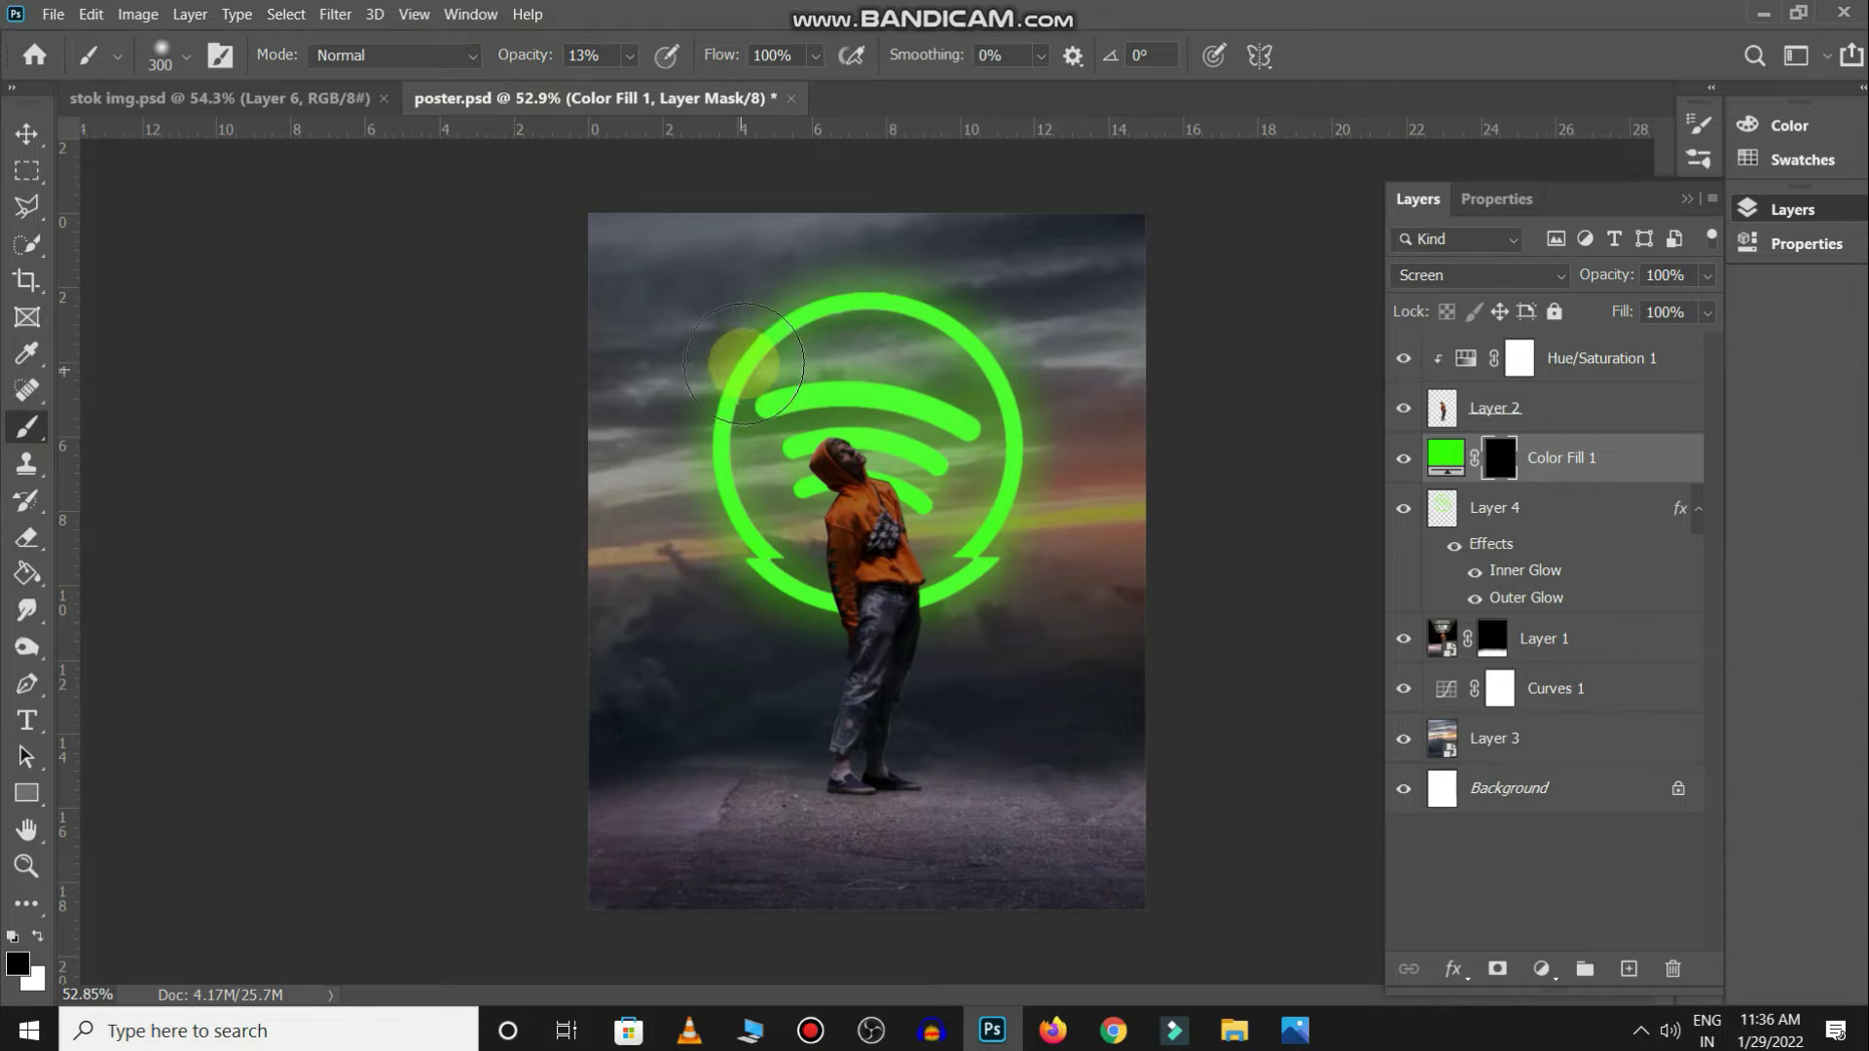
key(x)
mouse_move(754, 357)
mouse_down()
mouse_move(707, 511)
mouse_move(847, 780)
mouse_up()
key(bracketright)
key(bracketright)
key(bracketright)
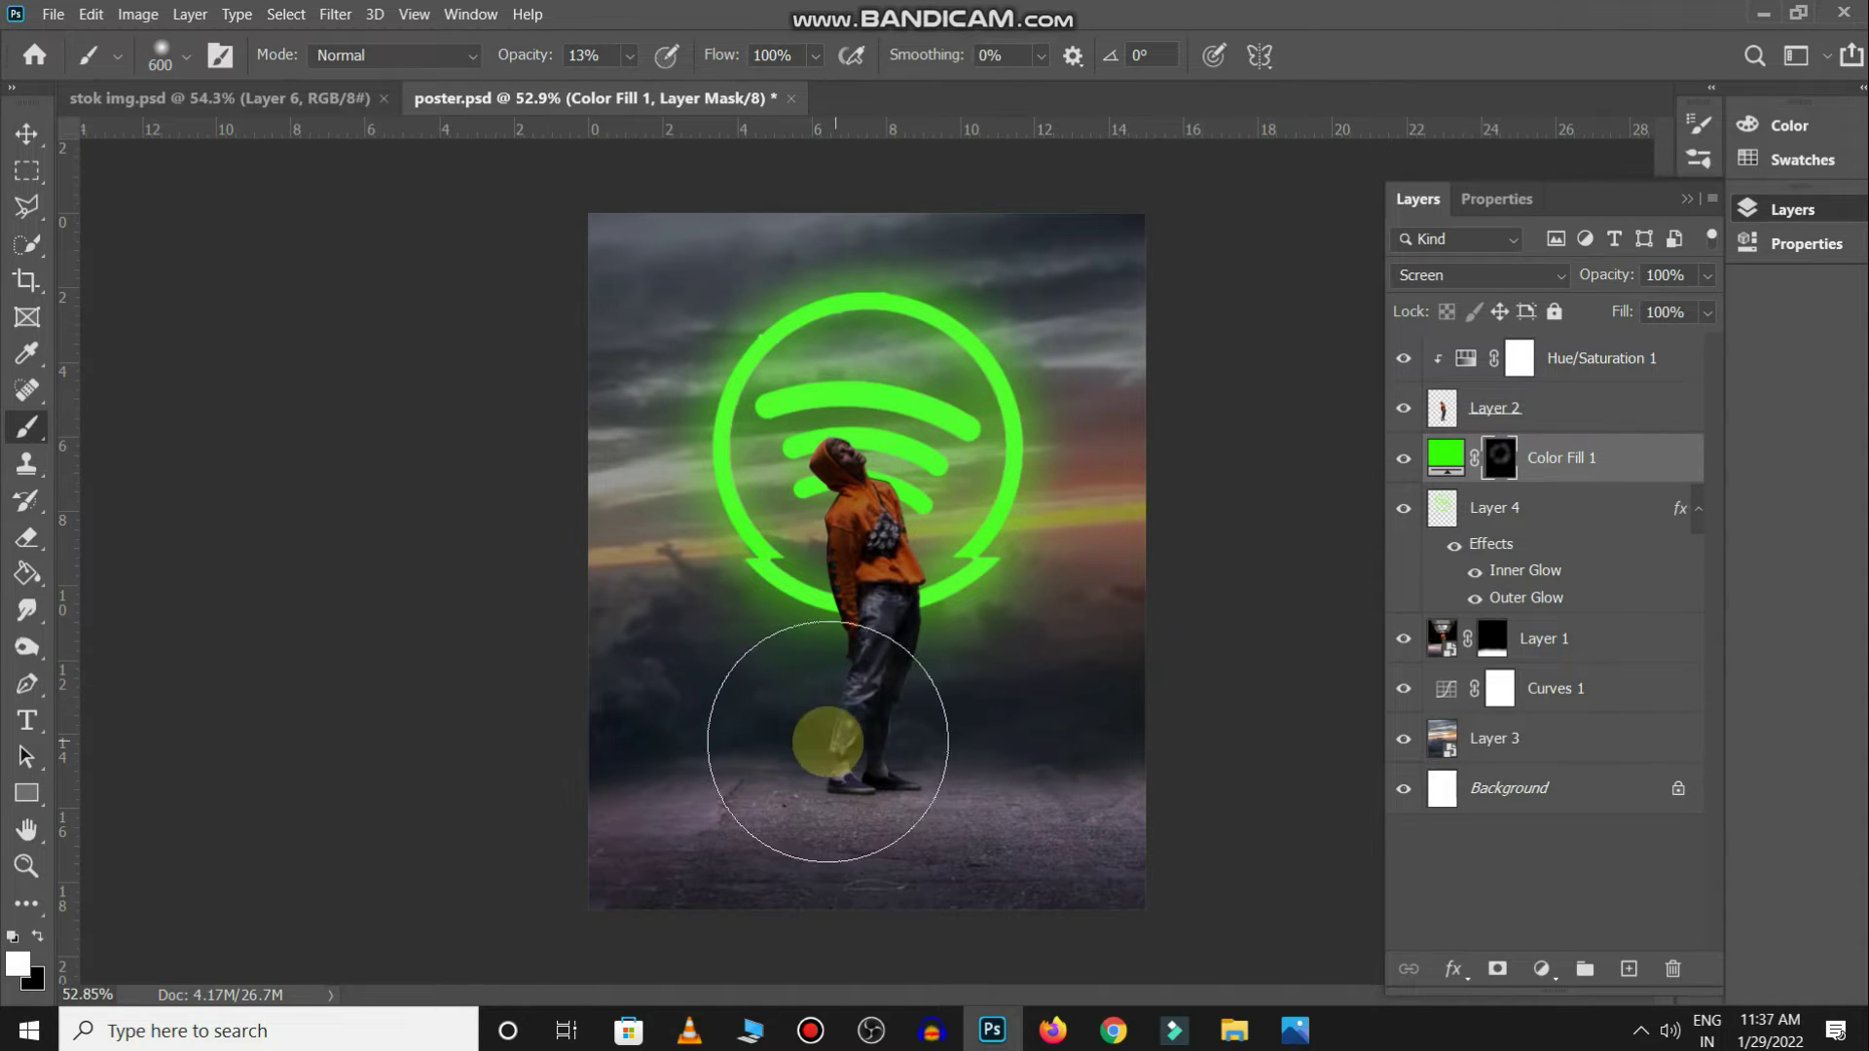
mouse_move(981, 759)
mouse_down()
mouse_move(863, 755)
mouse_move(710, 697)
mouse_move(889, 772)
mouse_move(1119, 753)
mouse_move(1022, 730)
mouse_move(1034, 697)
mouse_up()
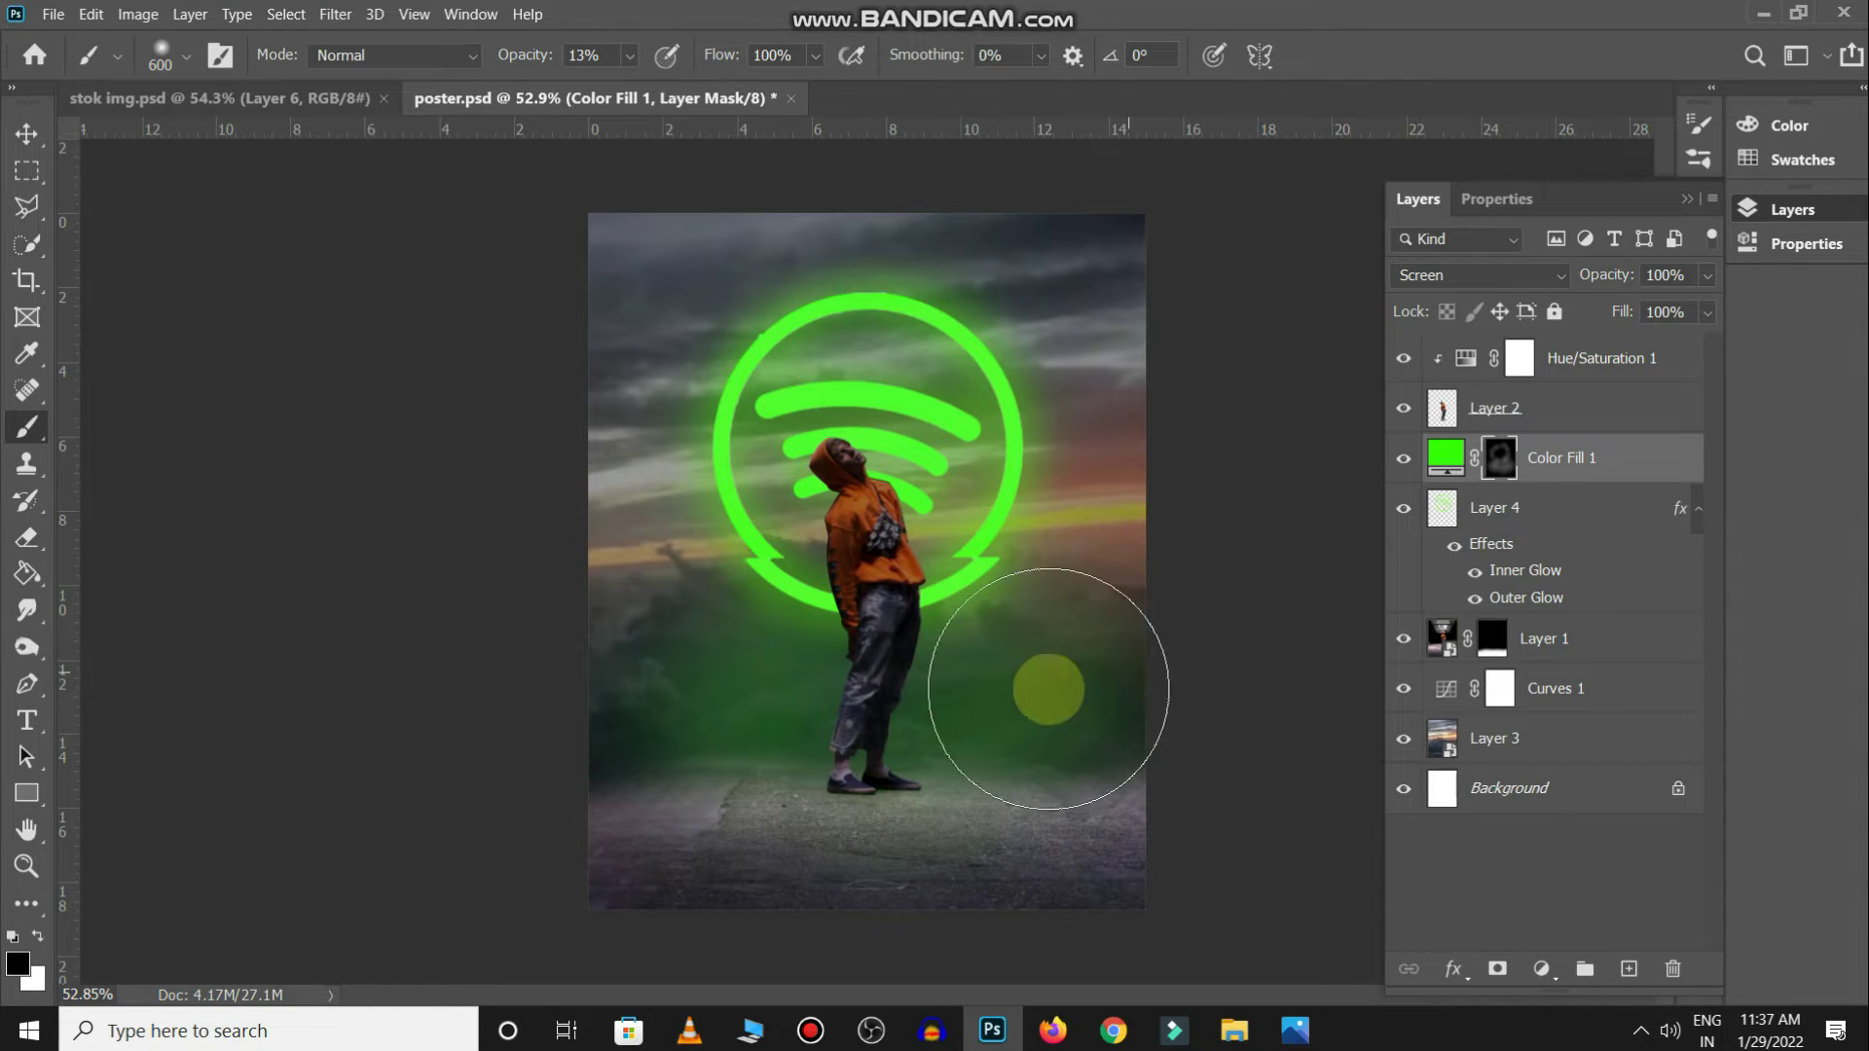
key(x)
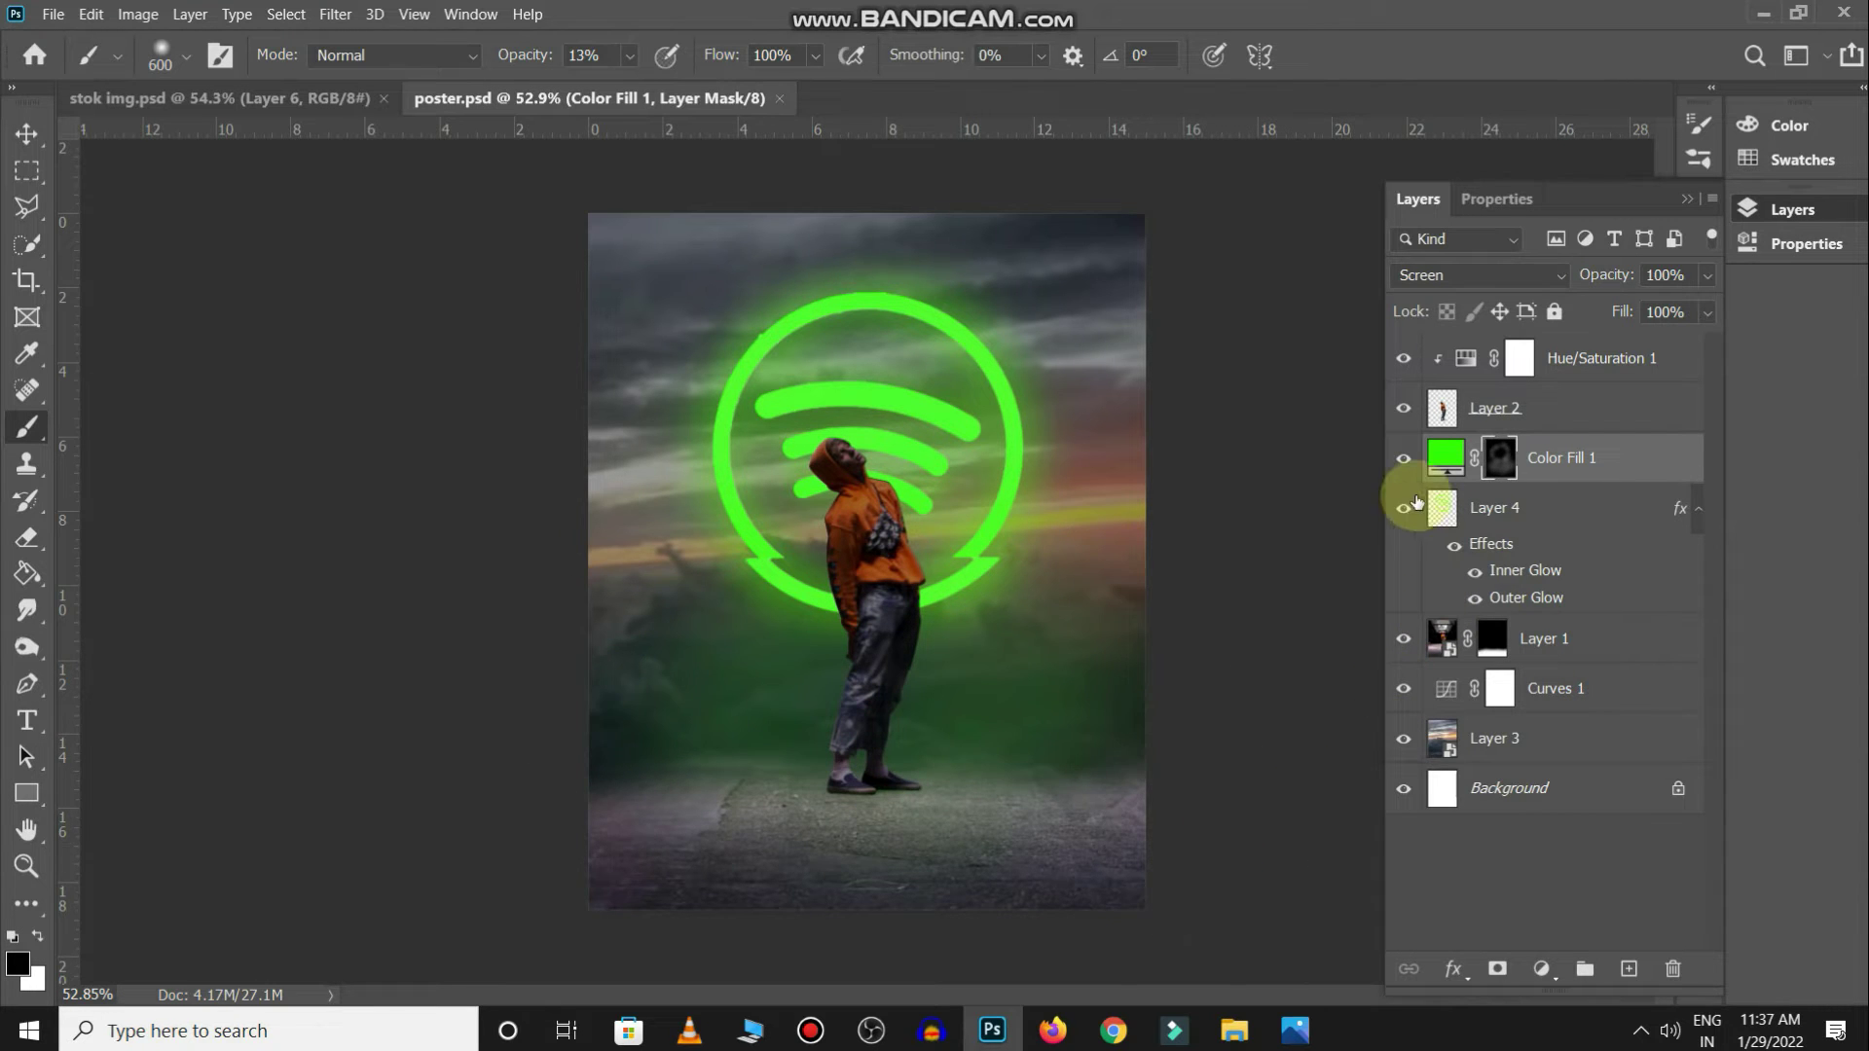
click(1404, 457)
click(1403, 458)
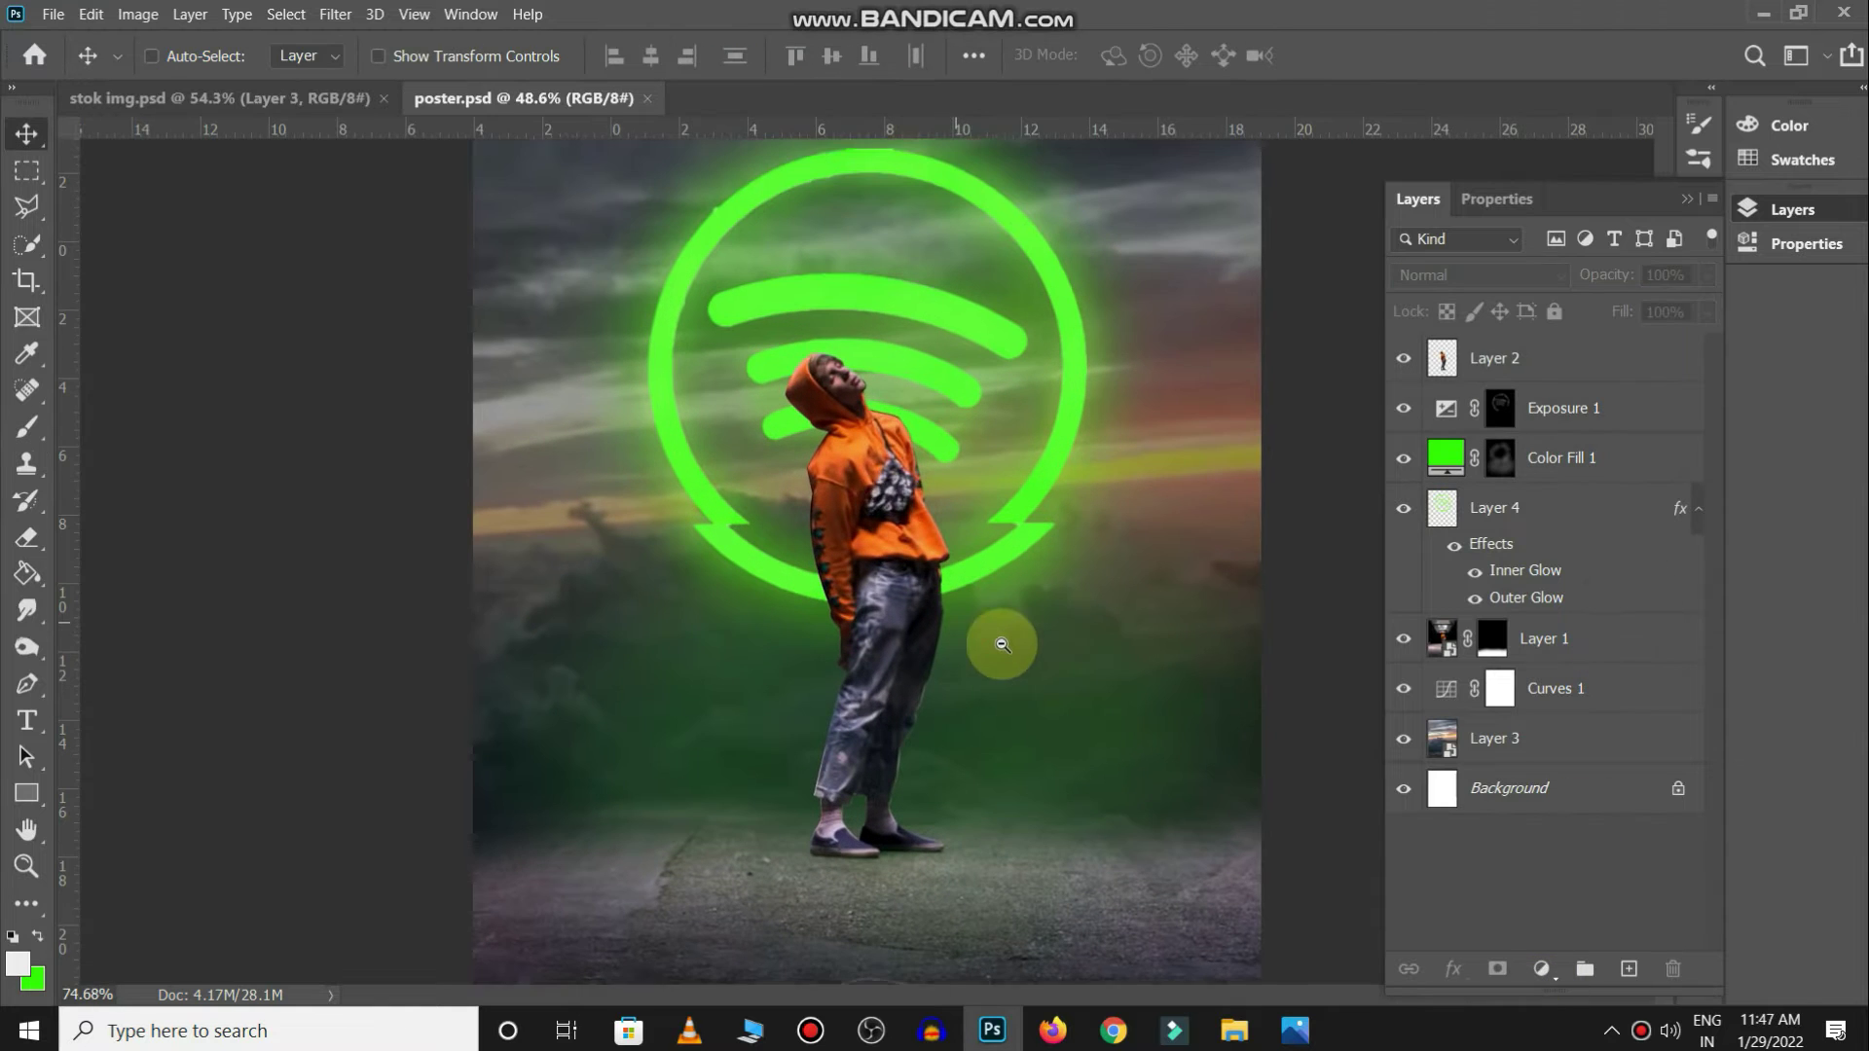
Add a bright green Solid Color fill above Layer 2 set to Screen blending
click(1541, 968)
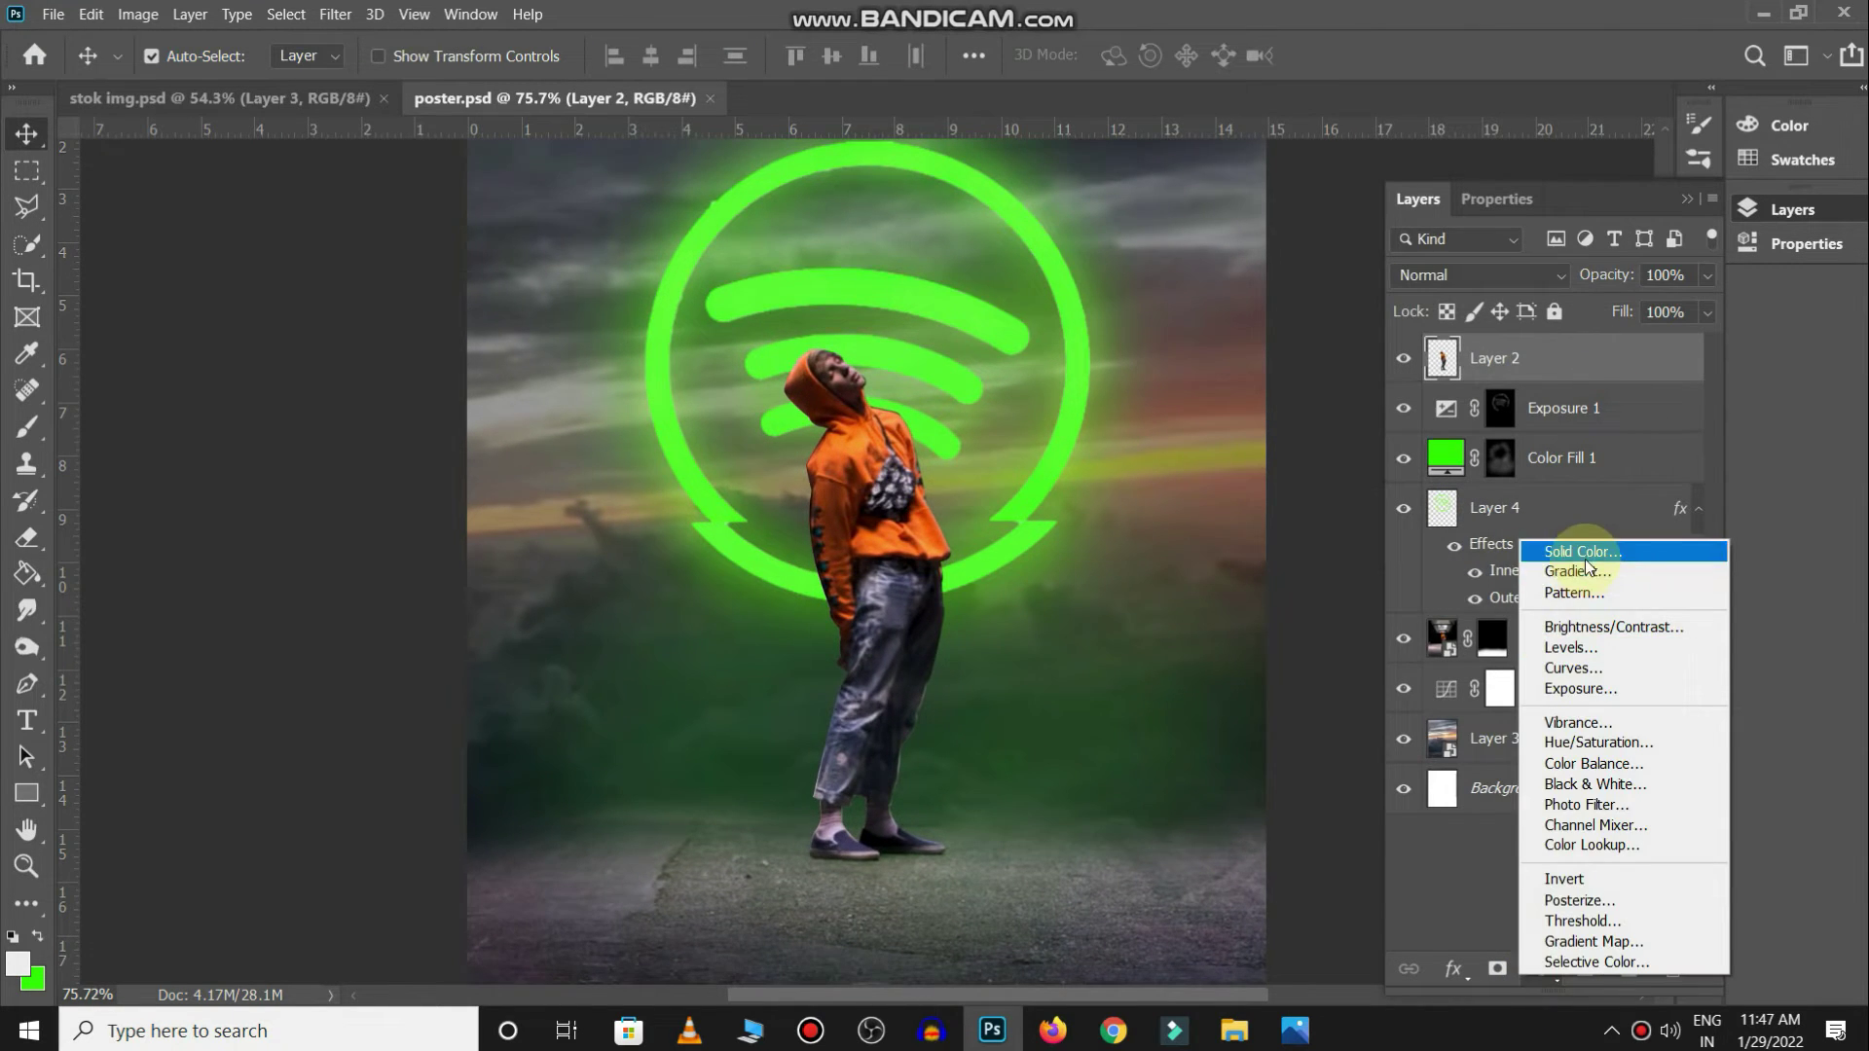
click(1655, 547)
click(1561, 692)
click(1530, 467)
click(1783, 453)
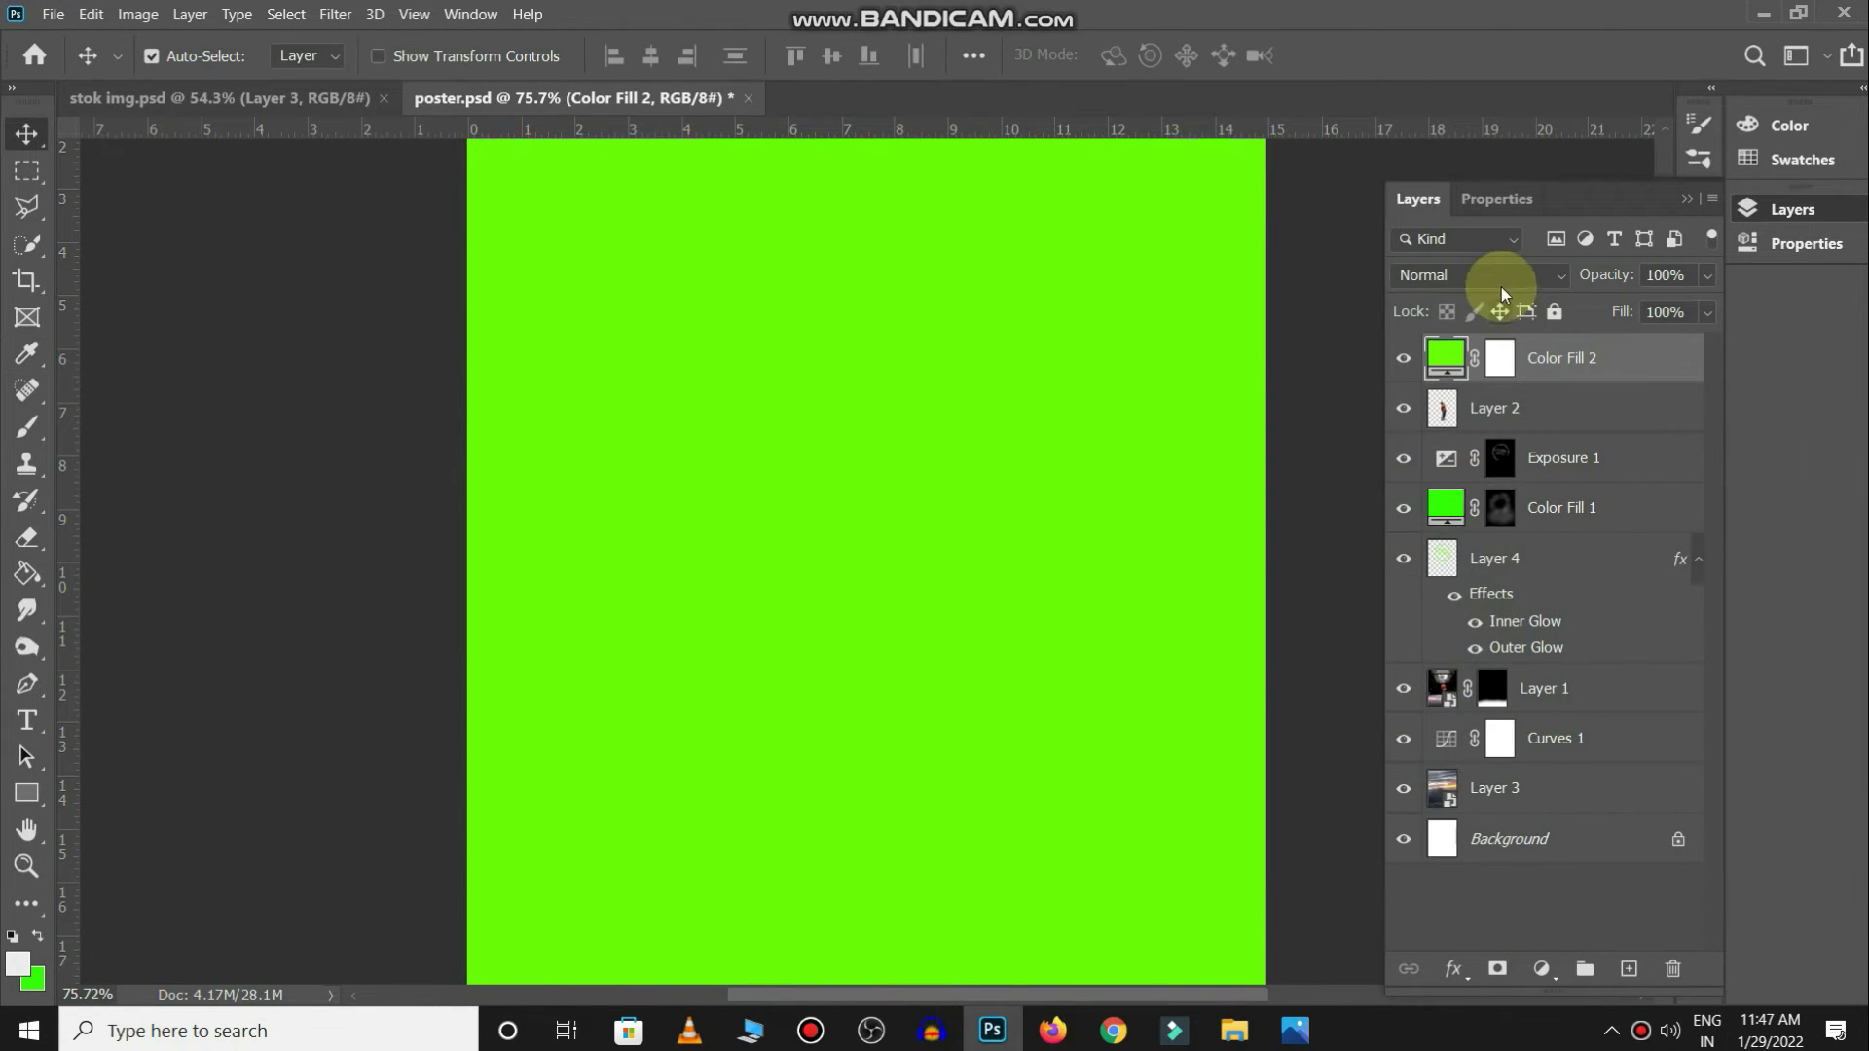
click(1480, 274)
click(1476, 515)
Split the Underlying Layer Blend If slider and clip the green fill to Layer 2
double_click(1681, 355)
drag(1047, 179, 1346, 182)
drag(1515, 720, 1699, 719)
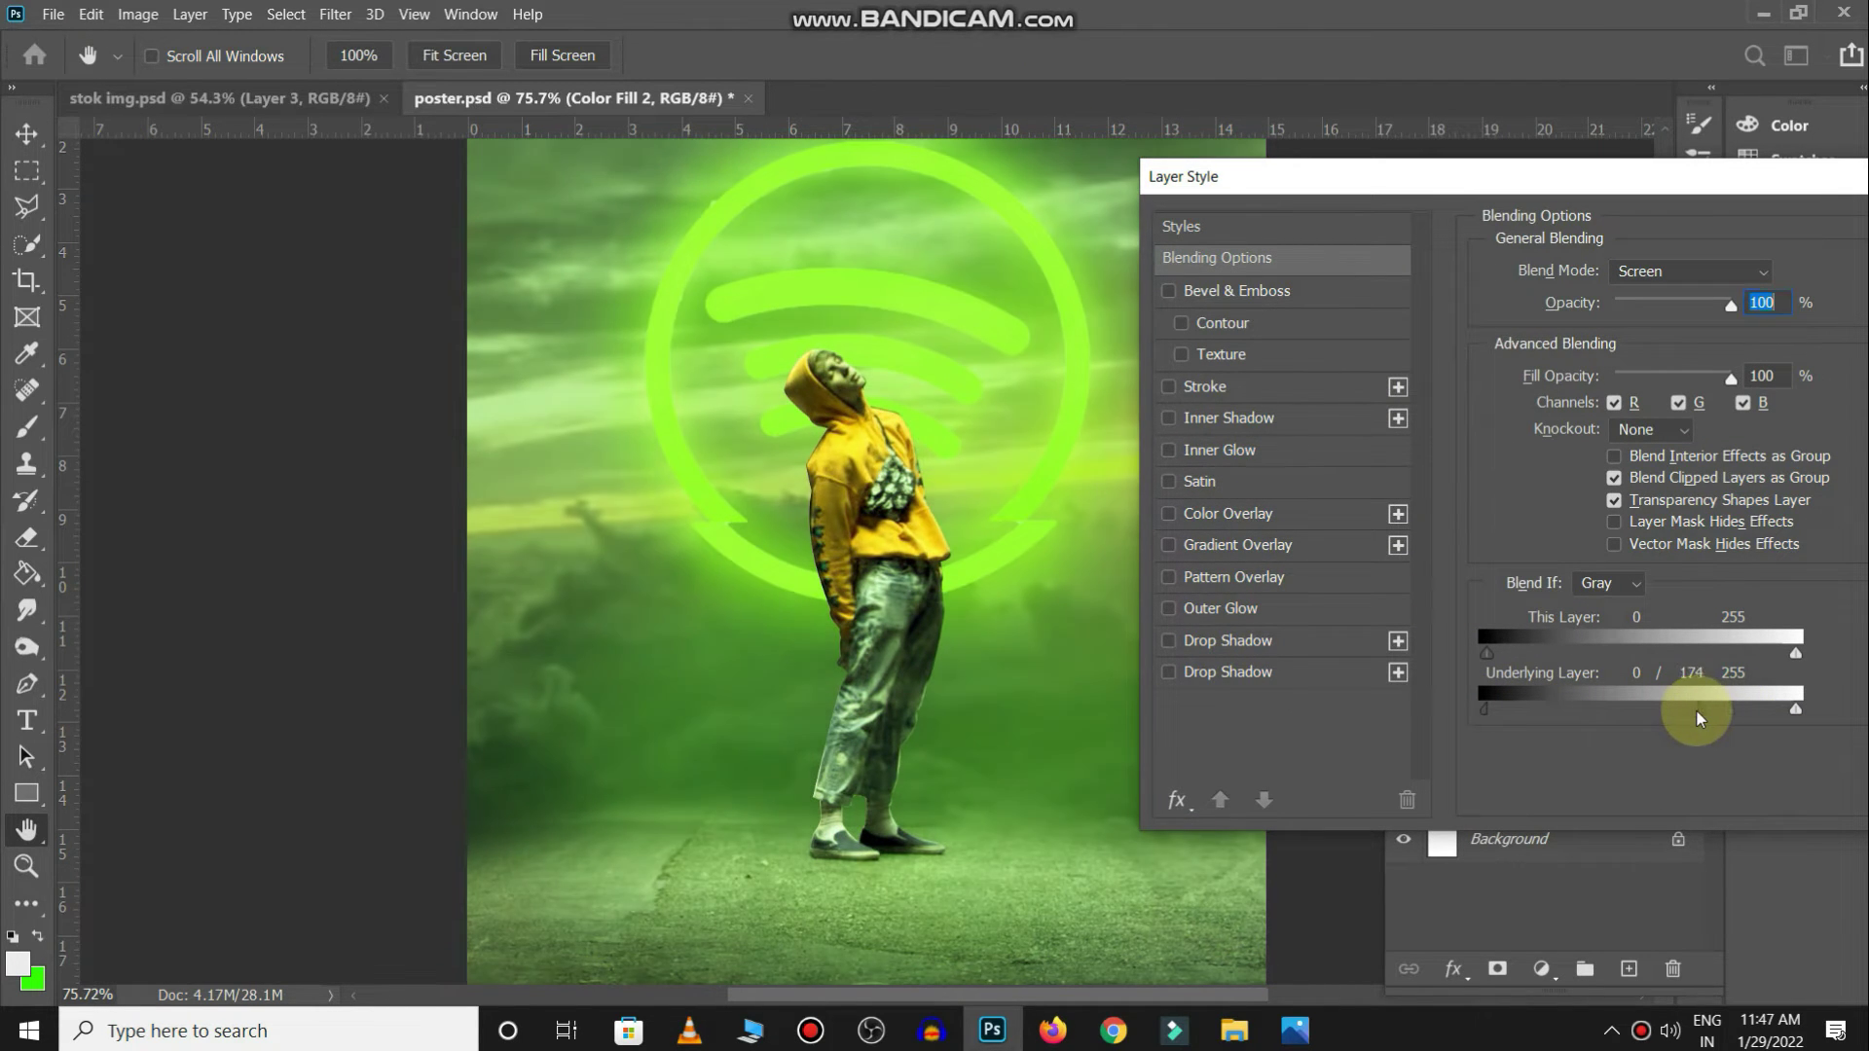
key(Return)
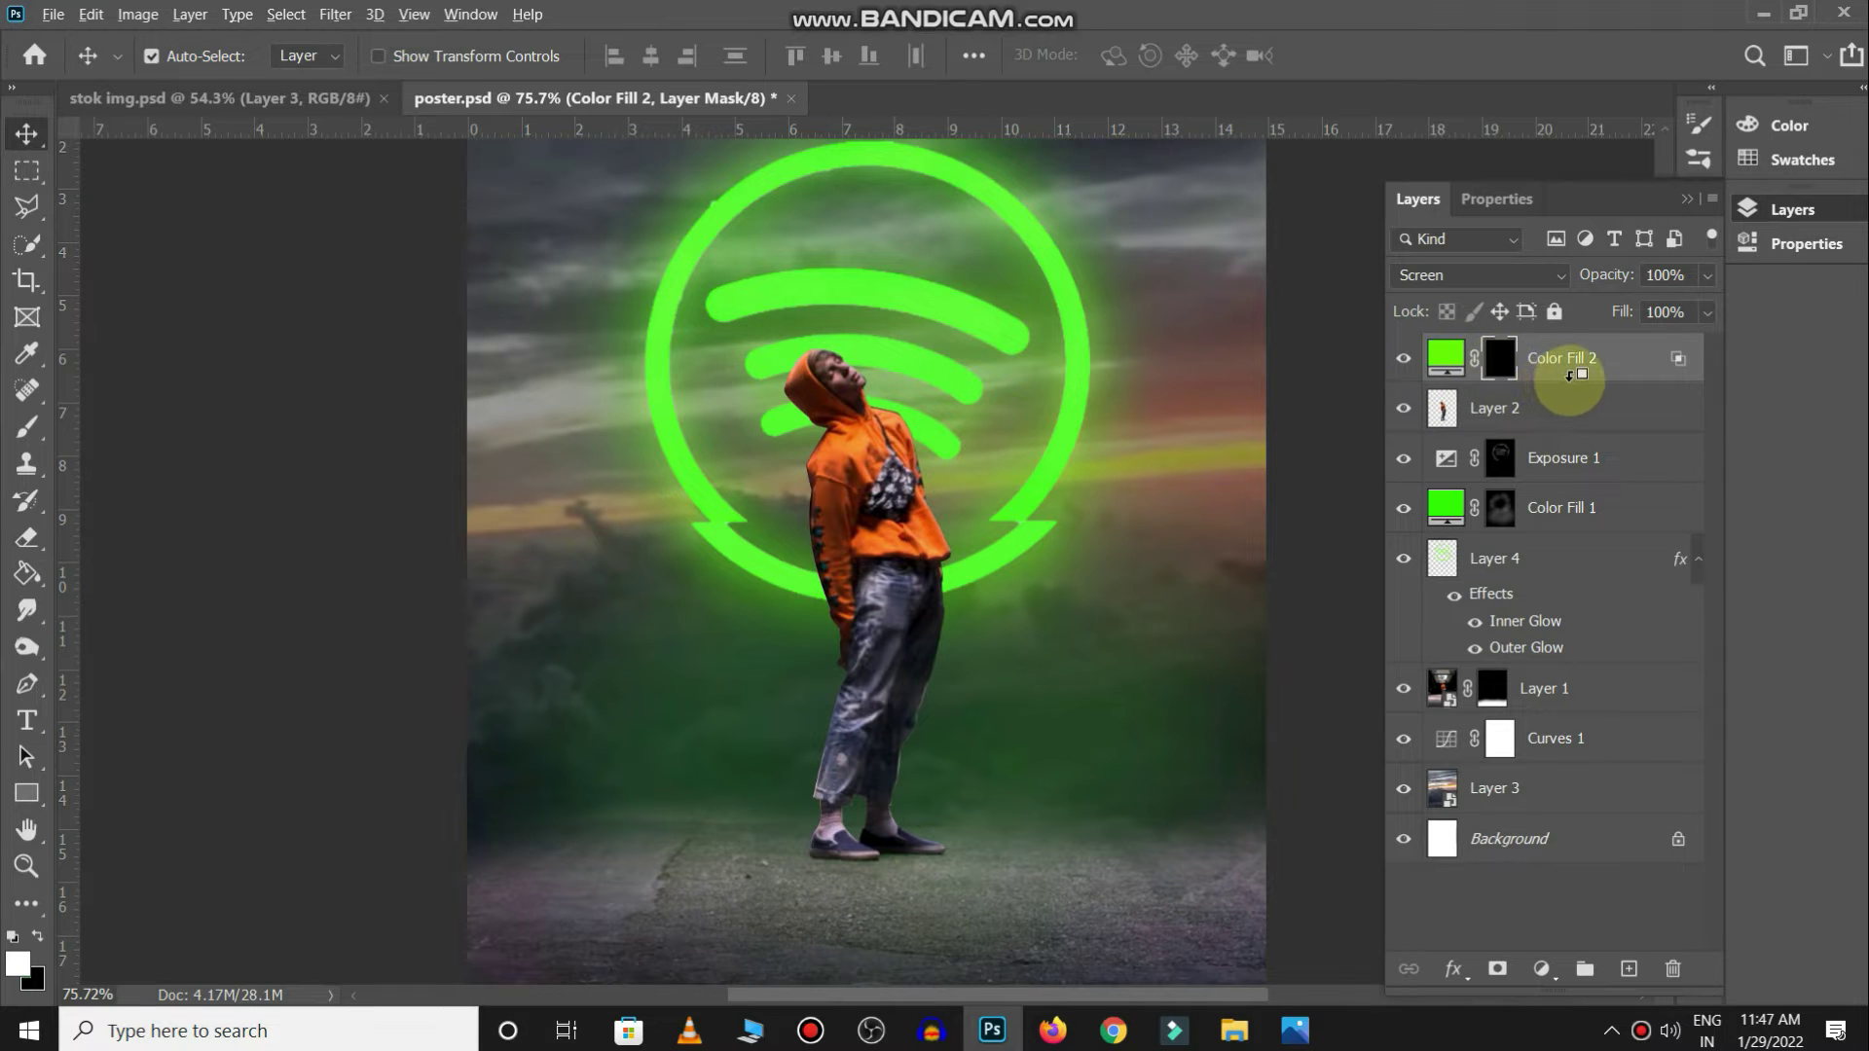
alt+click(1570, 375)
Paint black on Color Fill 2's mask to remove green from the hoodie strap, trouser leg and shoe
key(b)
scroll(871, 362, up, 3)
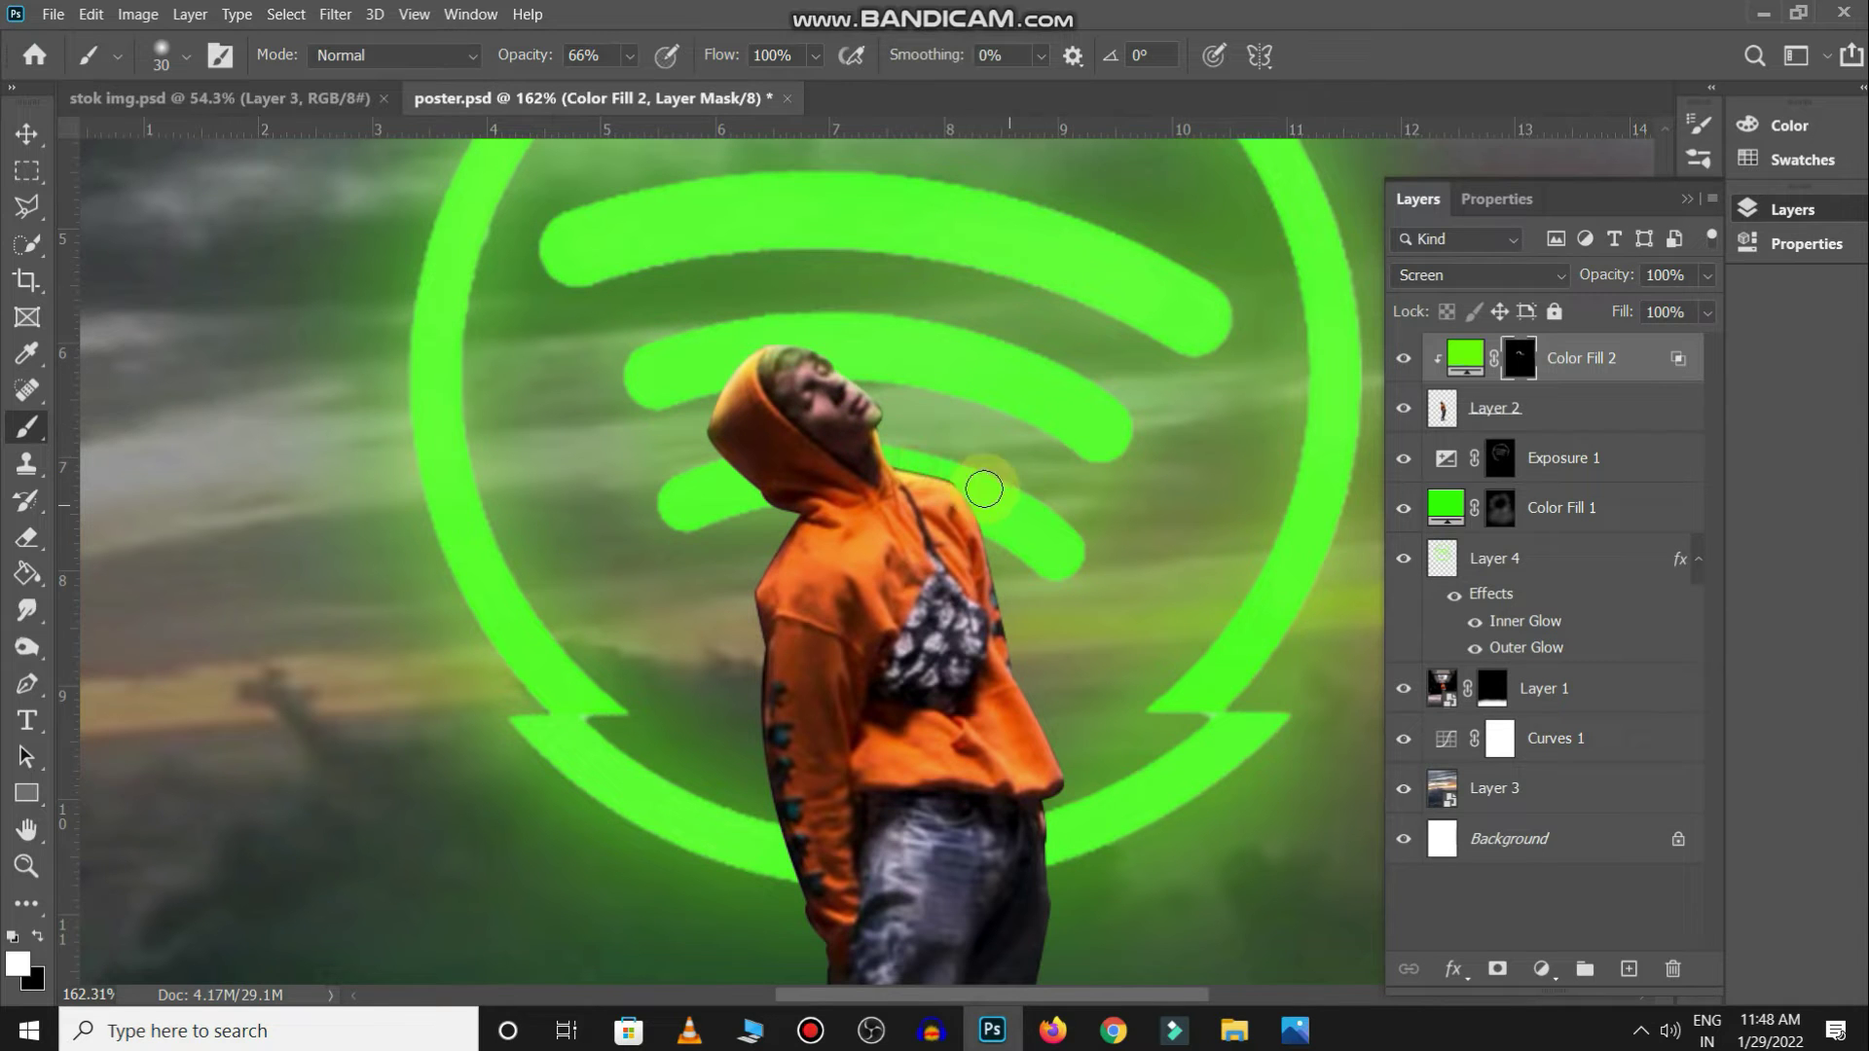
mouse_move(1012, 582)
mouse_down()
mouse_move(881, 550)
mouse_move(773, 620)
mouse_move(772, 659)
mouse_up()
key(bracketright)
key(bracketright)
key(bracketright)
key(bracketleft)
key(bracketleft)
key(bracketleft)
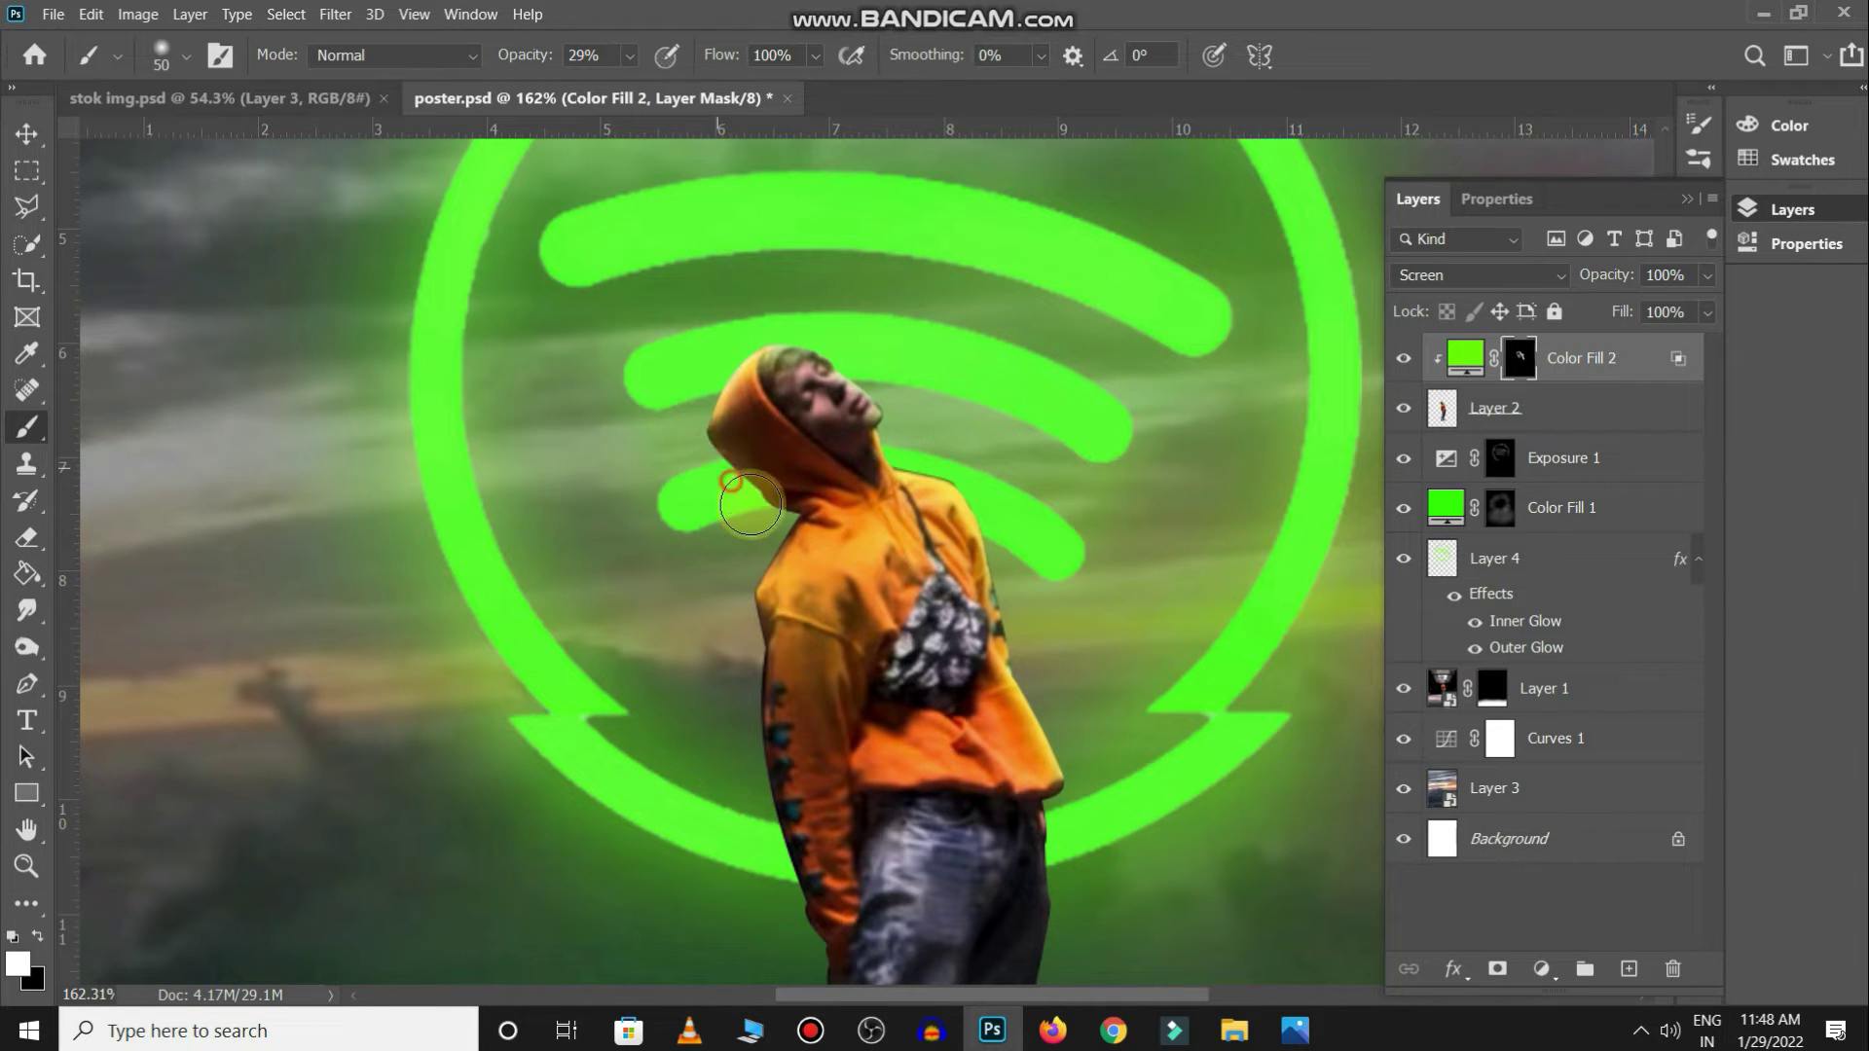
drag(886, 561, 816, 541)
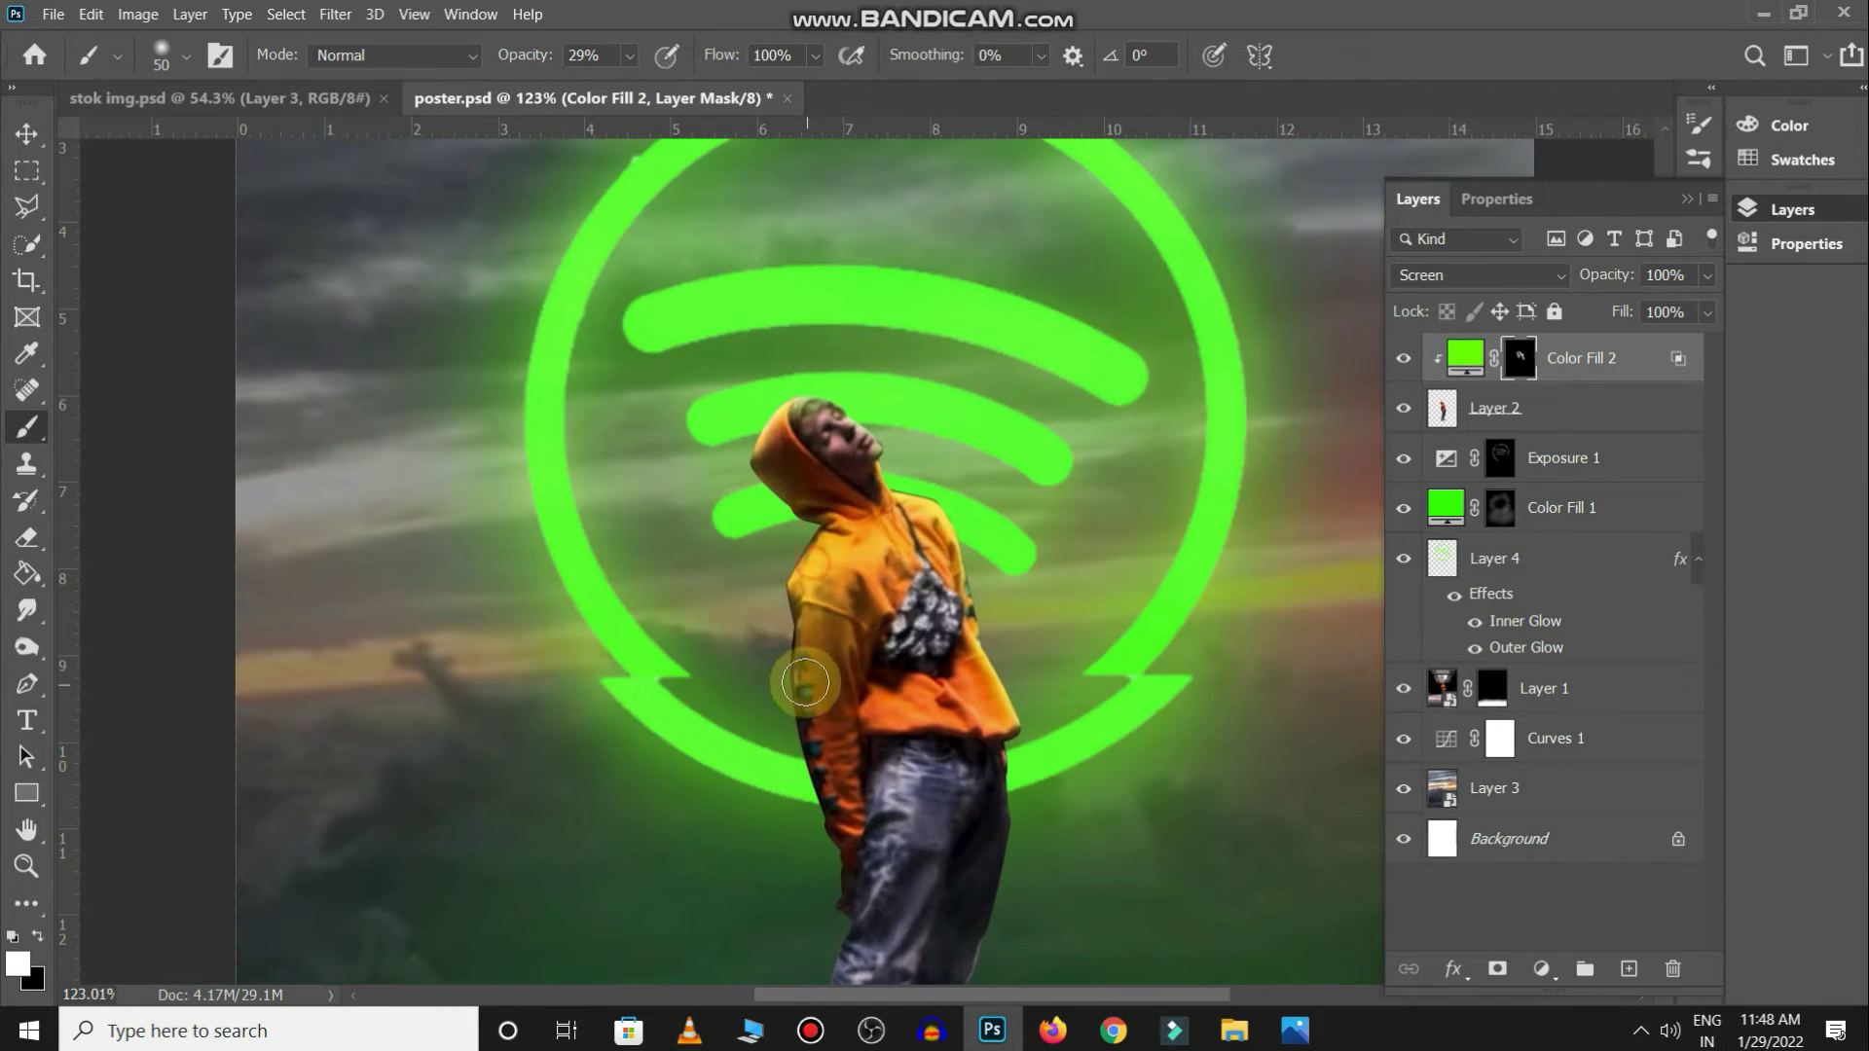
scroll(837, 818, down, 3)
scroll(857, 647, down, 2)
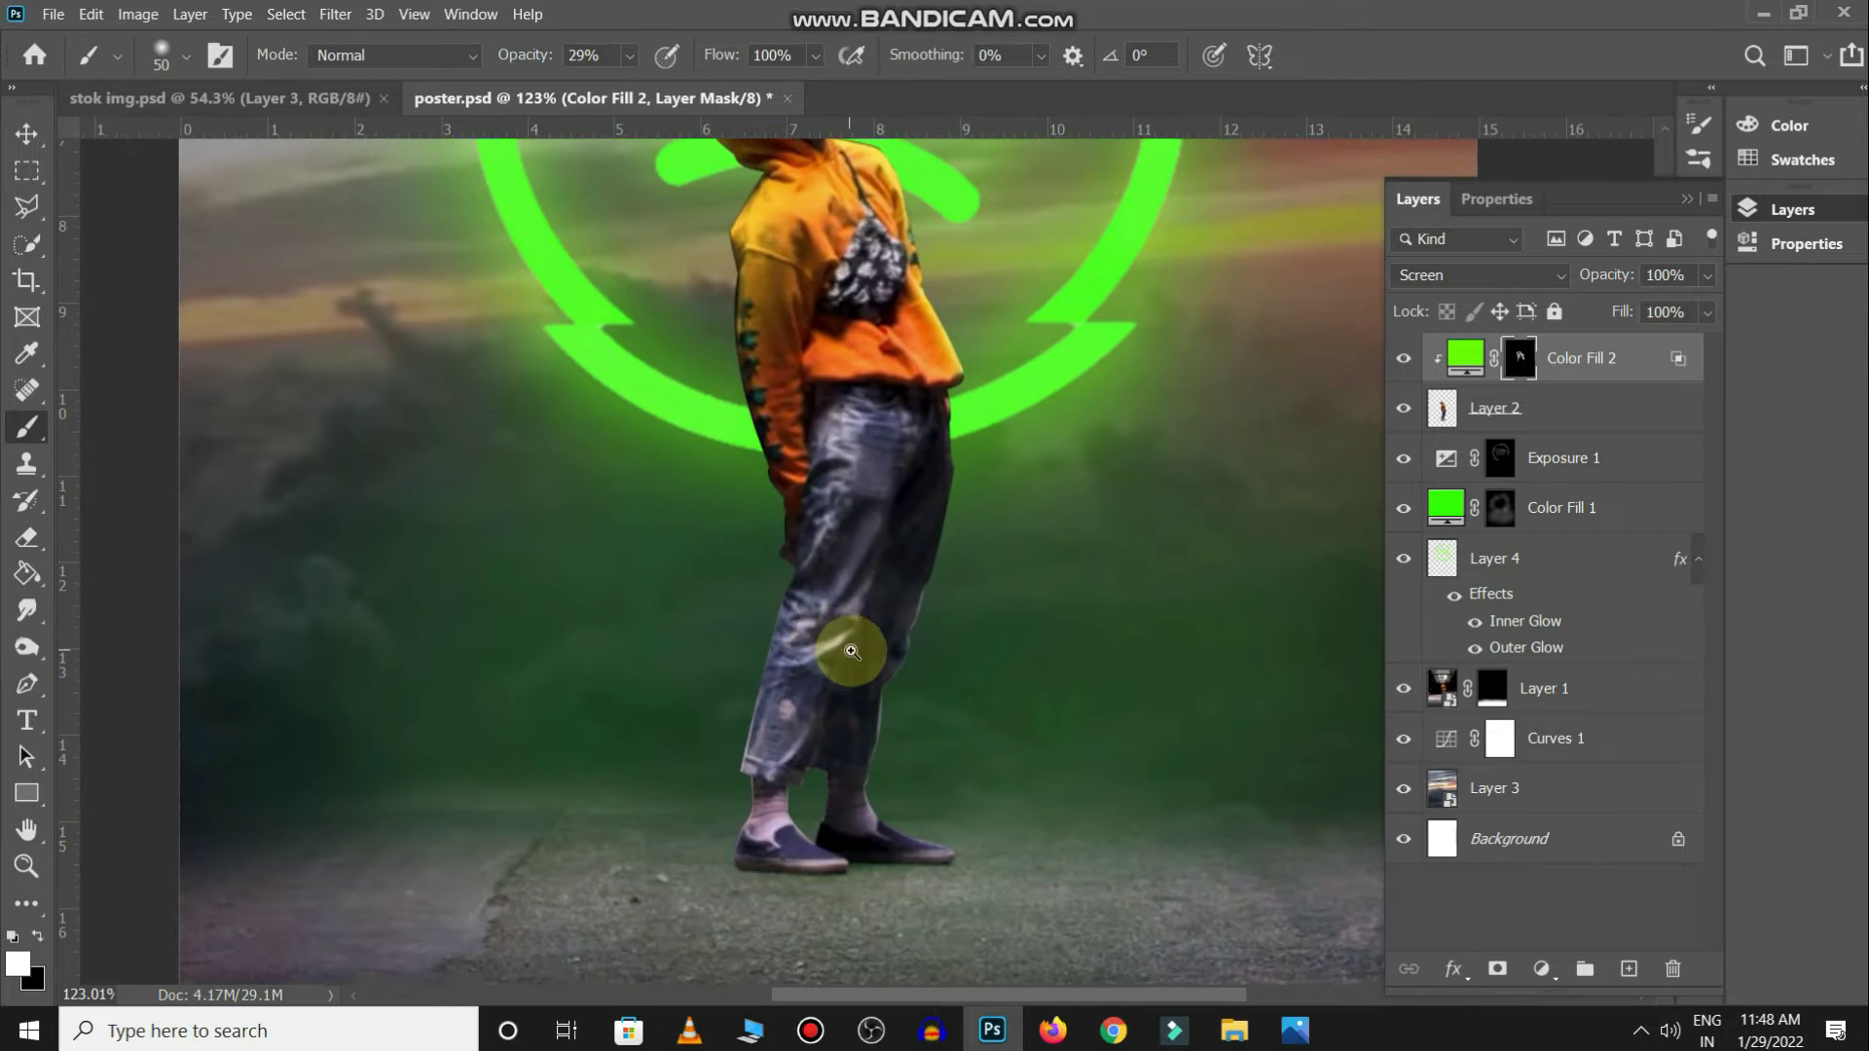
scroll(837, 584, down, 2)
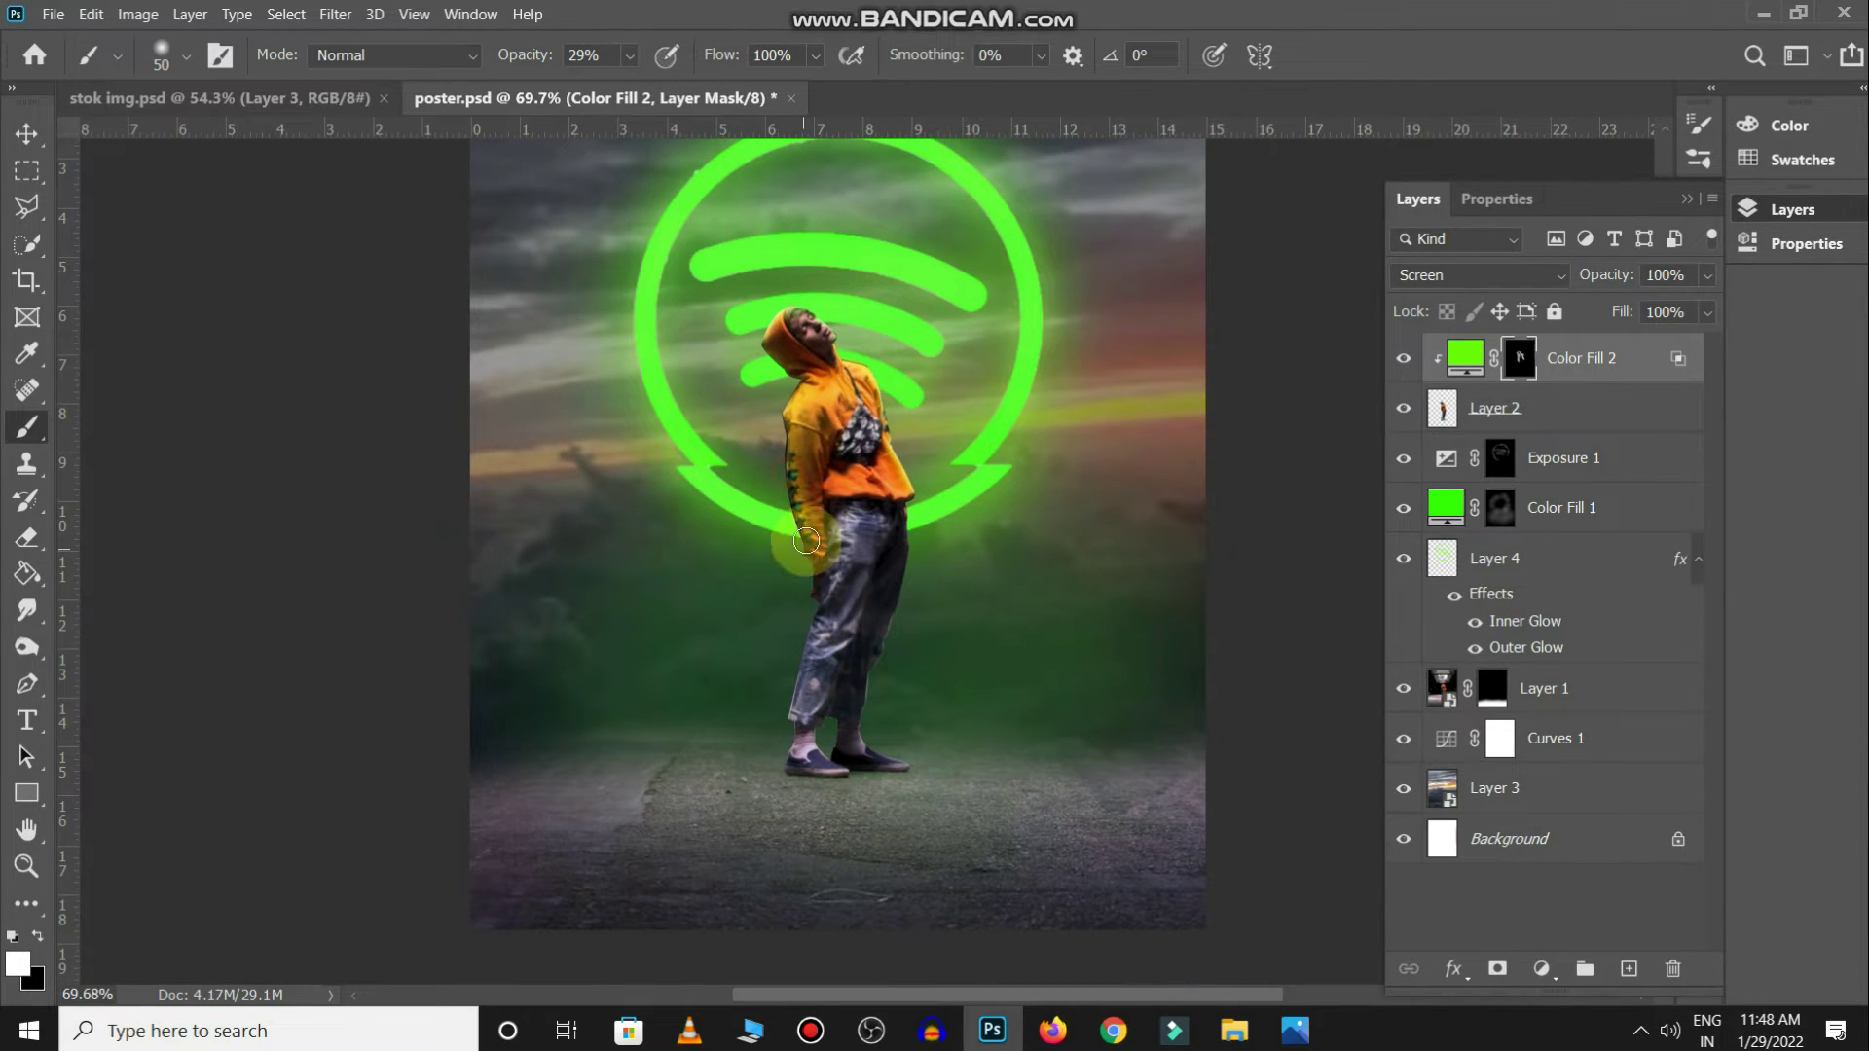
drag(811, 623, 815, 730)
drag(521, 65, 545, 65)
drag(813, 627, 791, 675)
mouse_move(814, 773)
mouse_down()
mouse_move(793, 751)
mouse_move(821, 670)
mouse_move(783, 778)
mouse_up()
Paint white to restore green on the trouser leg's right edge, then compare the full poster
scroll(799, 623, up, 3)
key(x)
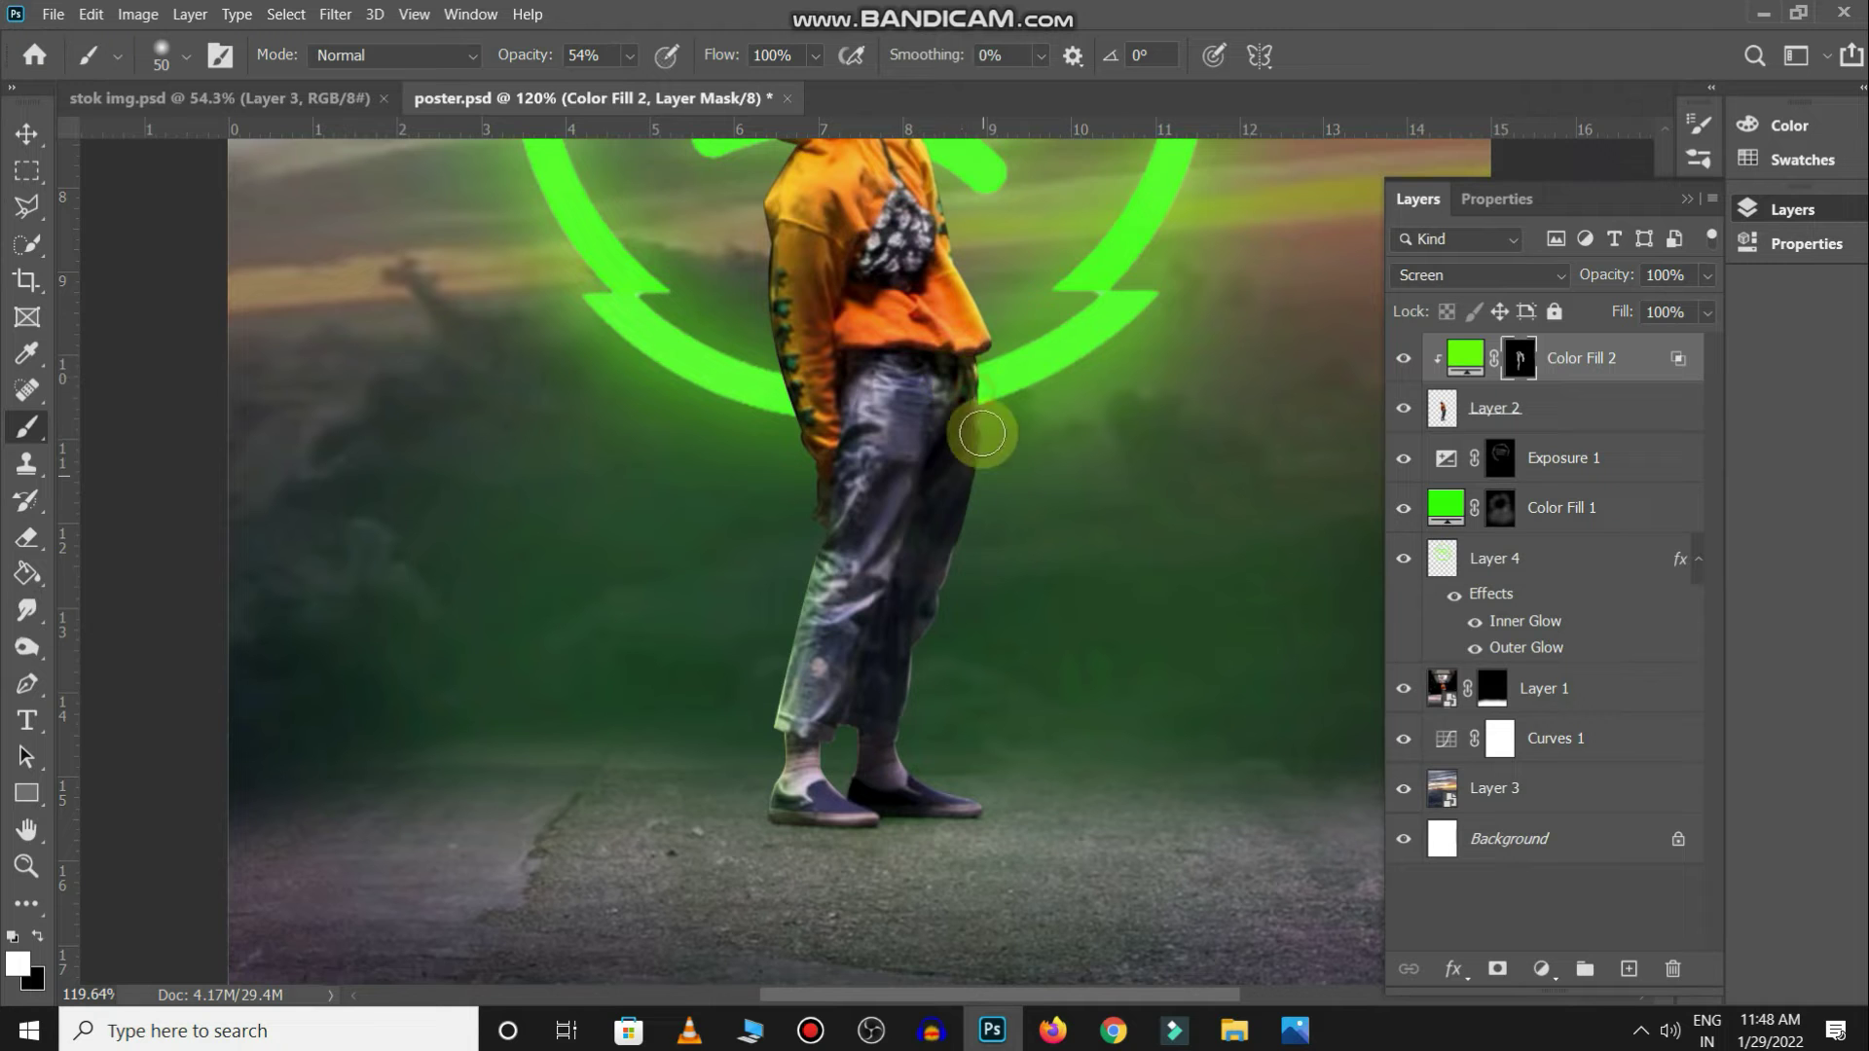
drag(963, 560, 929, 681)
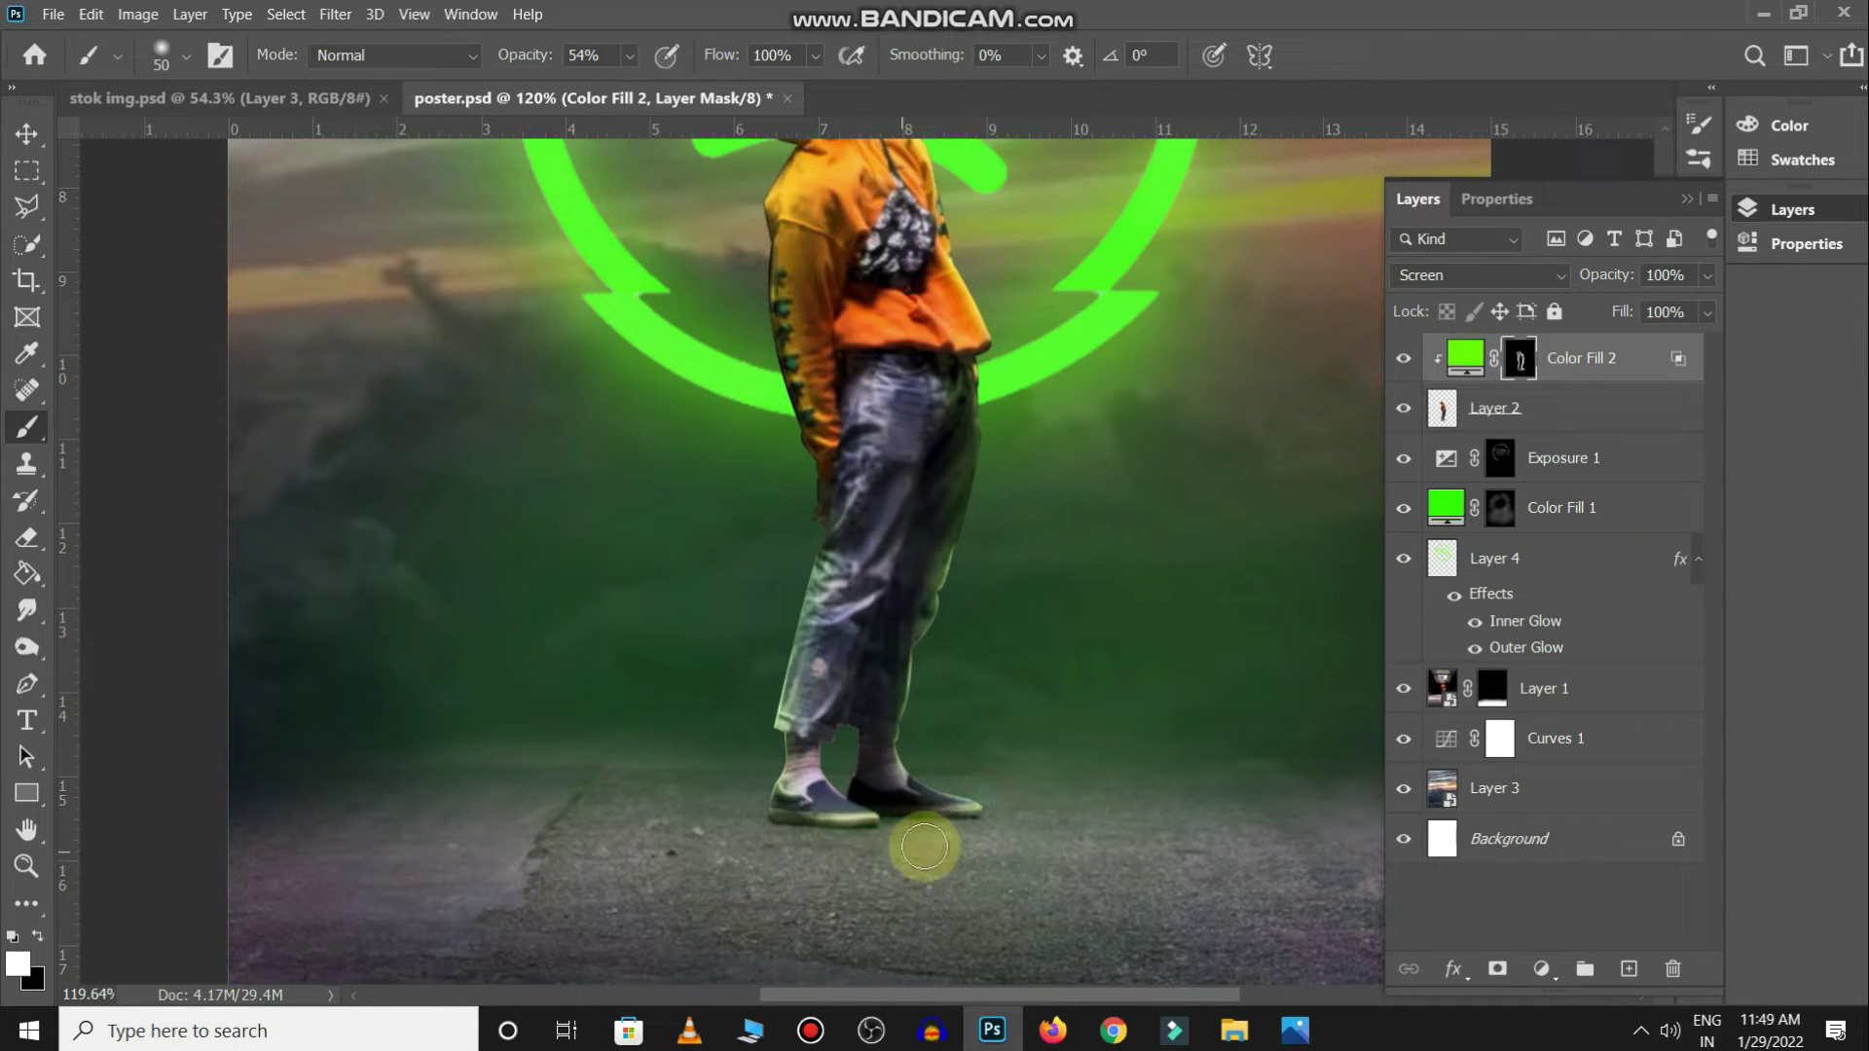
scroll(924, 846, down, 3)
scroll(951, 634, up, 5)
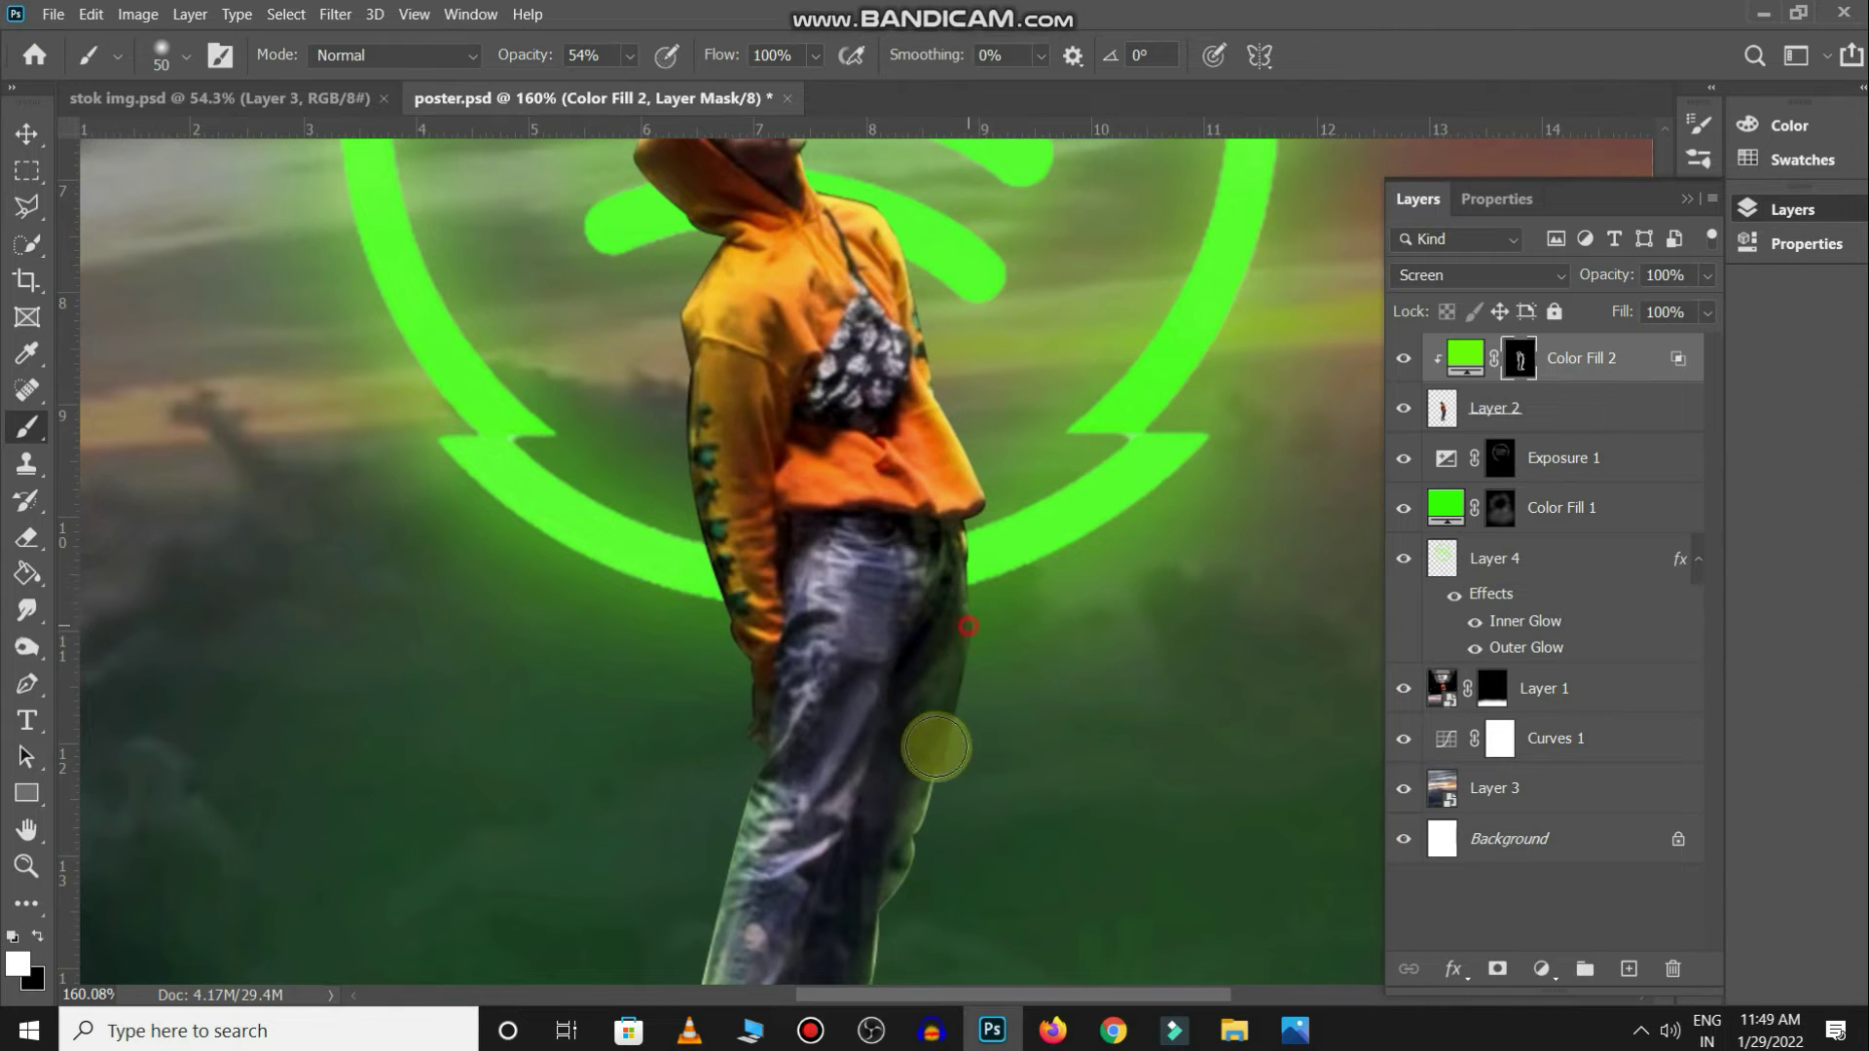
key(ctrl+0)
click(1409, 360)
drag(1047, 783, 1017, 767)
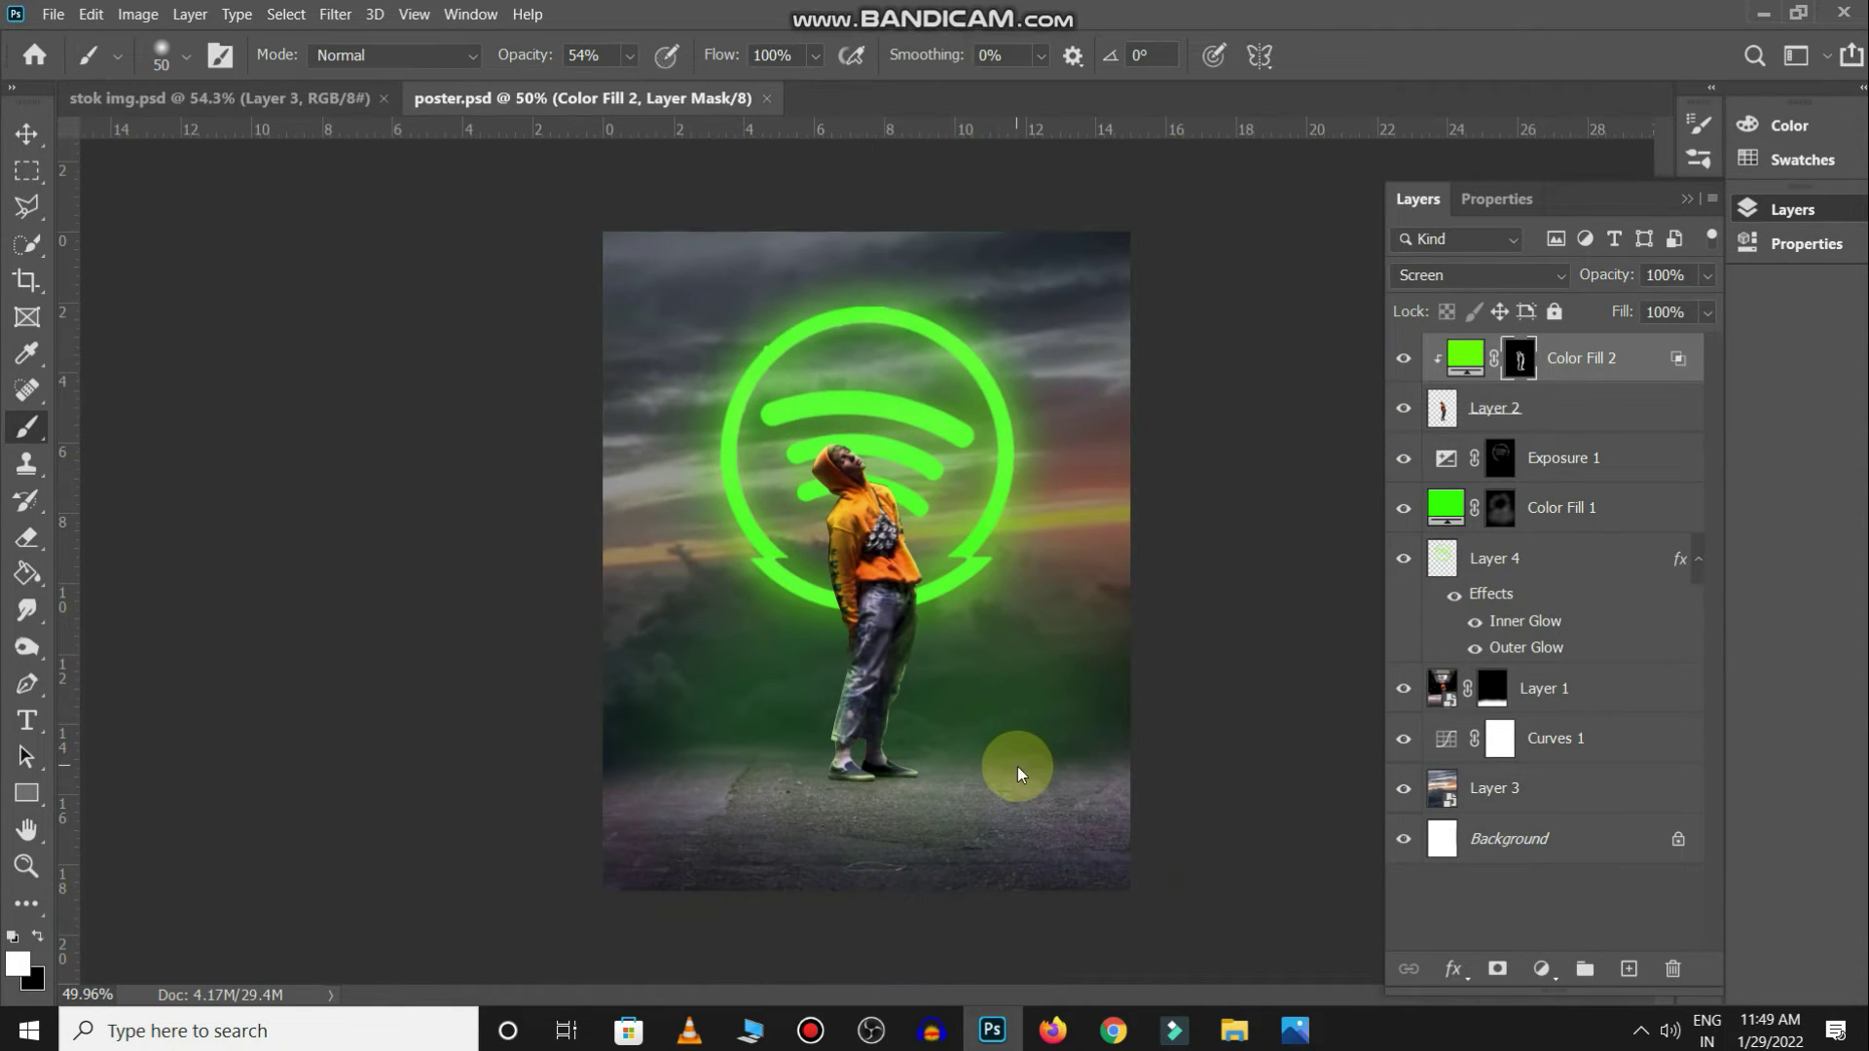
Add a bright green Color Fill 3 and split its Underlying Layer Blend If slider
click(1514, 925)
click(1541, 968)
click(1567, 543)
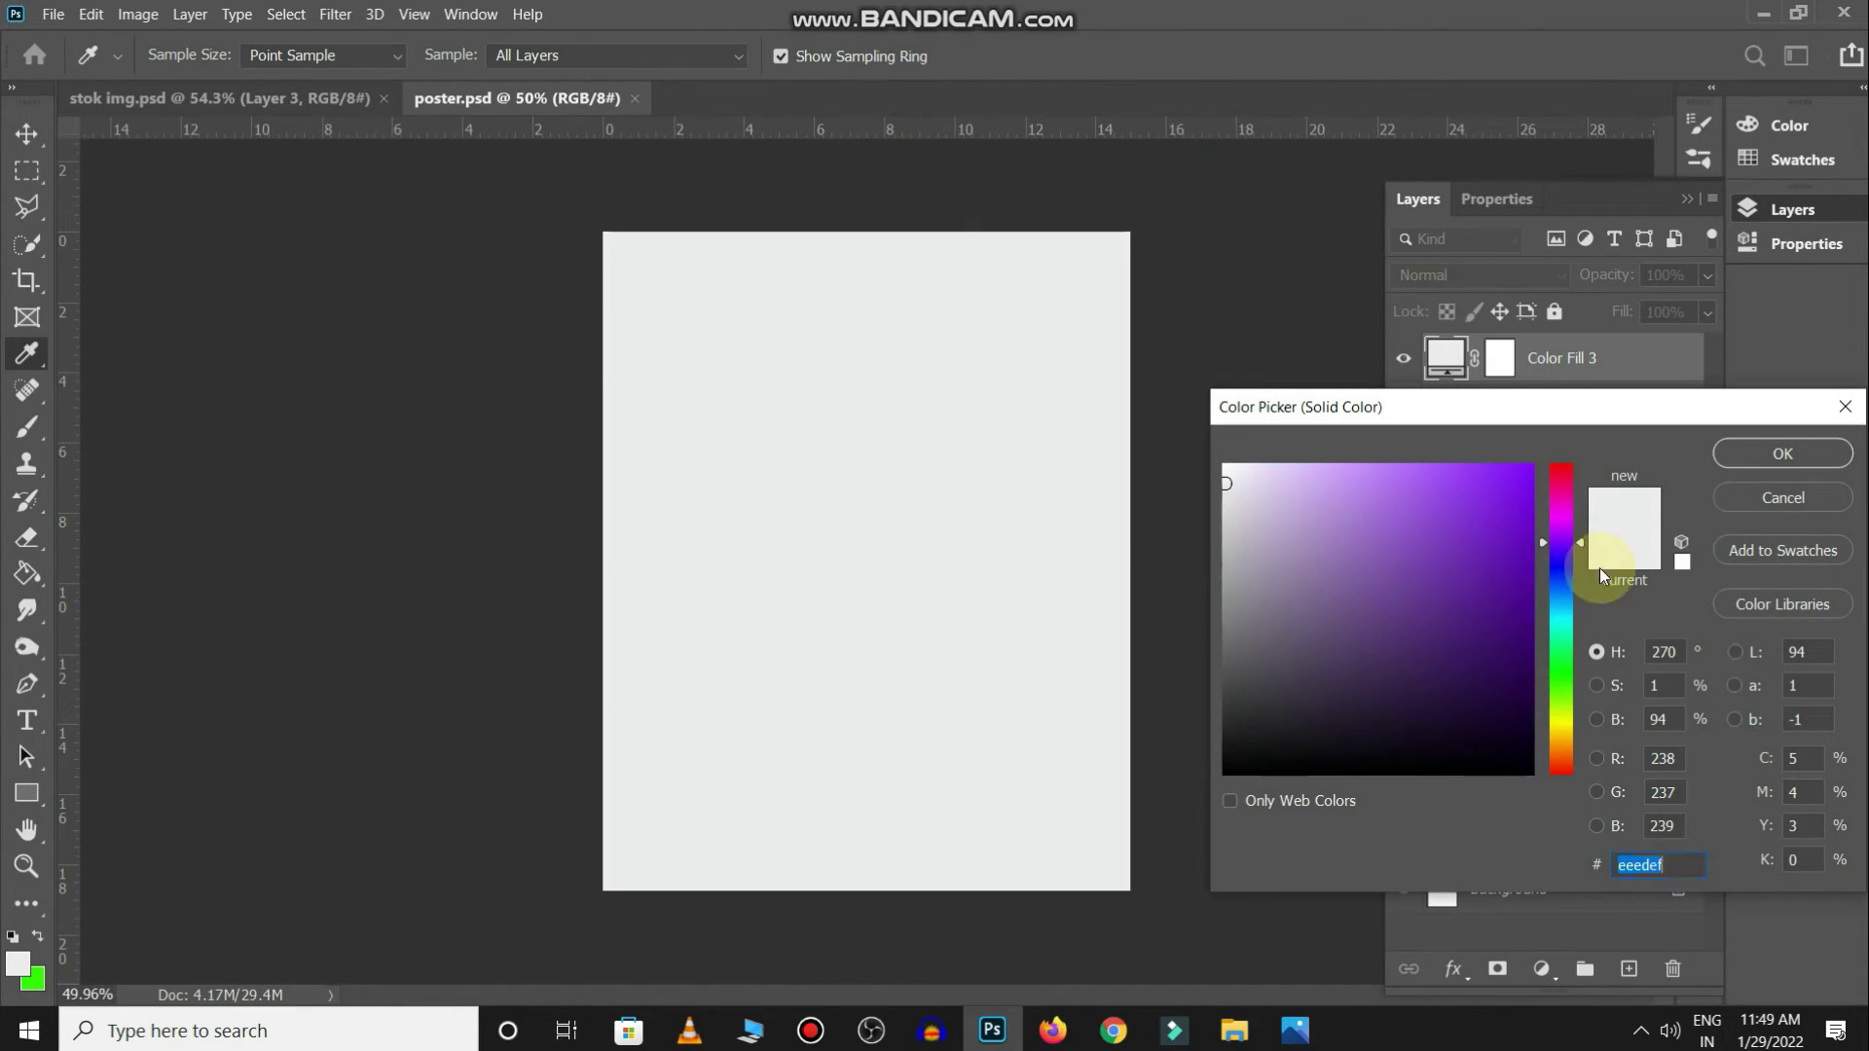
click(1562, 689)
click(1514, 536)
click(1782, 454)
double_click(1645, 360)
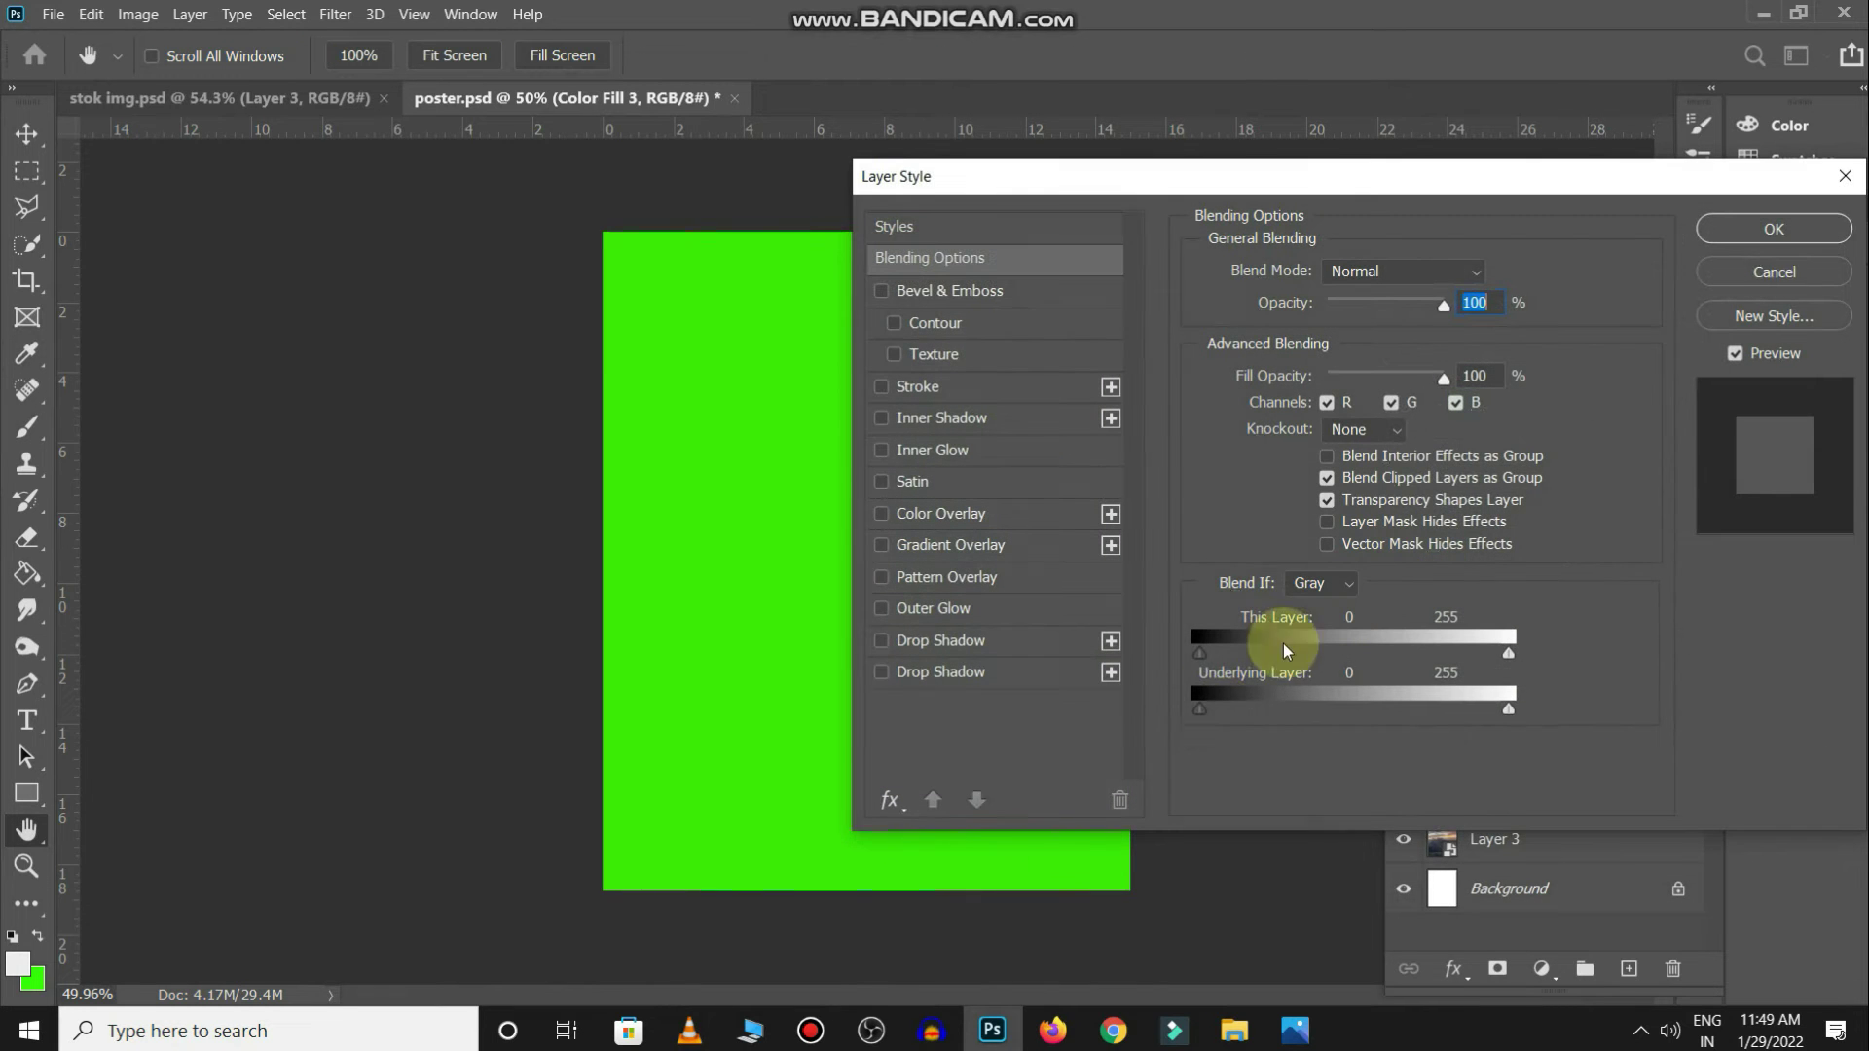
drag(1272, 718, 1406, 709)
Paint a soft green glow across the ground around the feet on Color Fill 3's mask with a 500 px brush
key(Return)
key(b)
click(1499, 360)
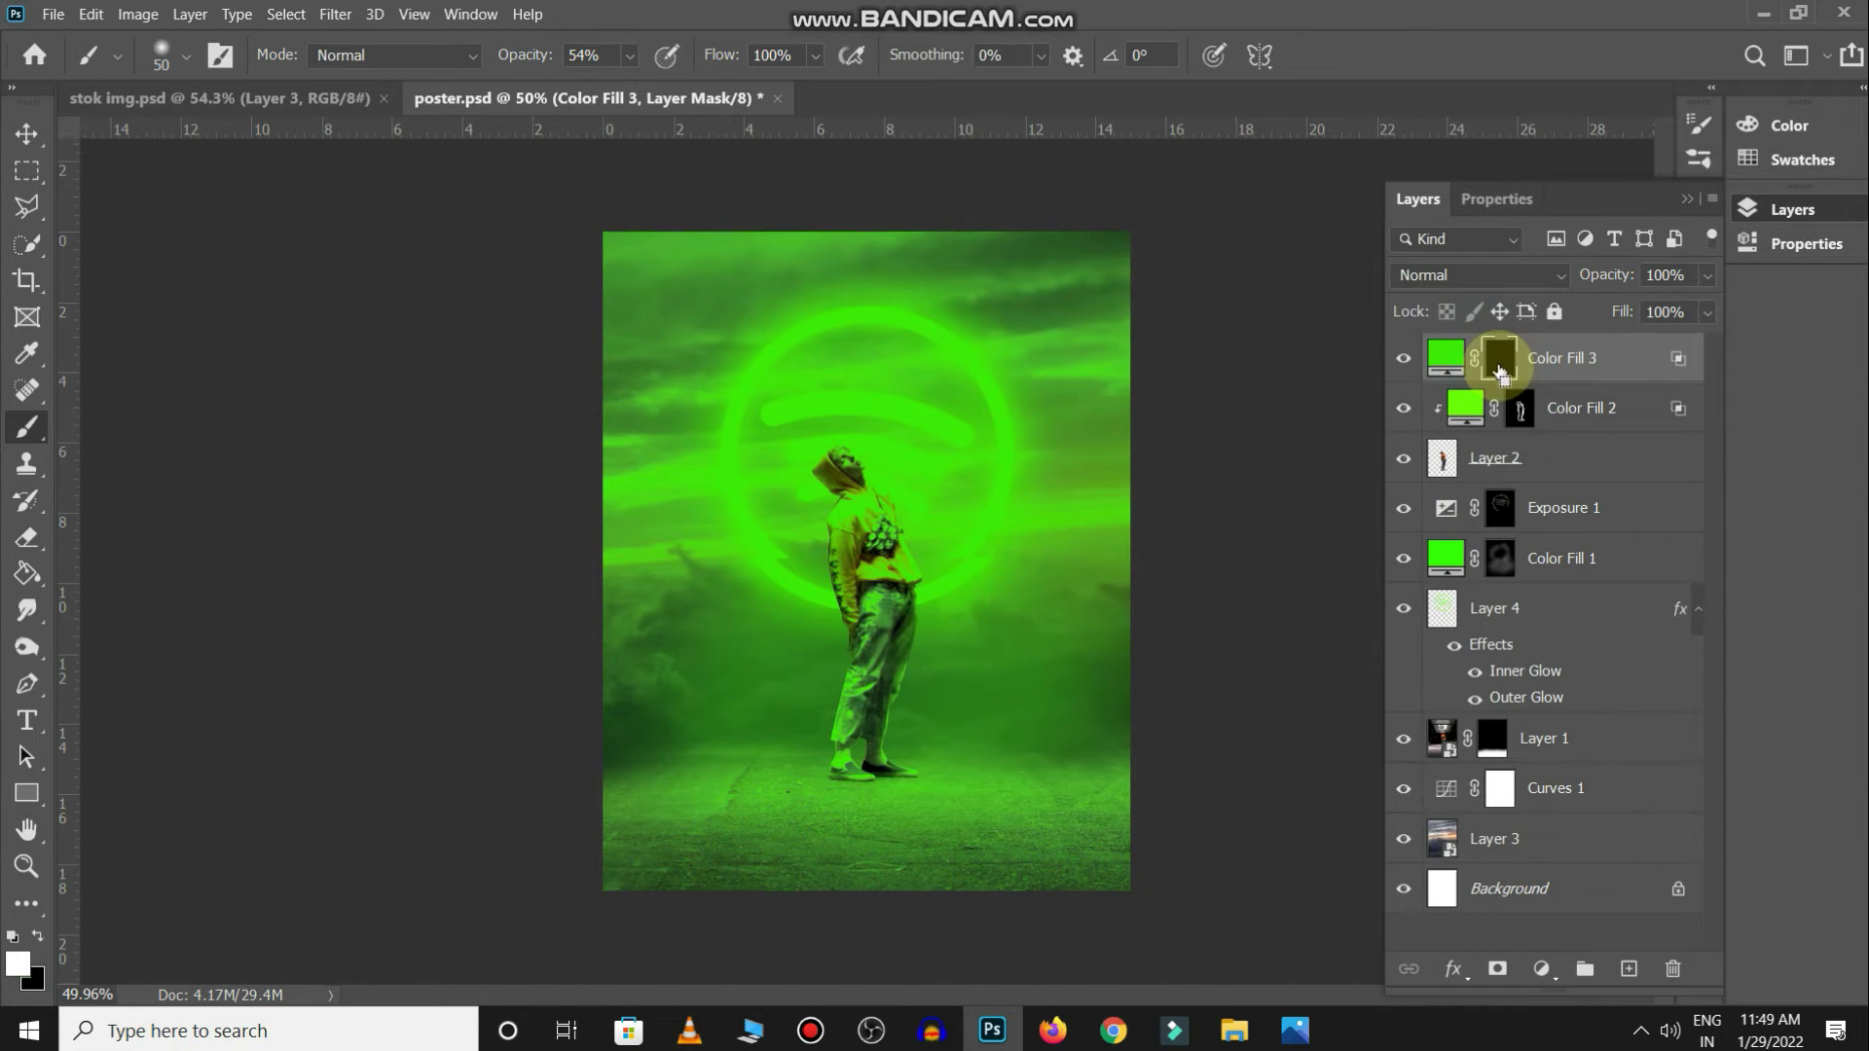
key(bracketright)
key(bracketright)
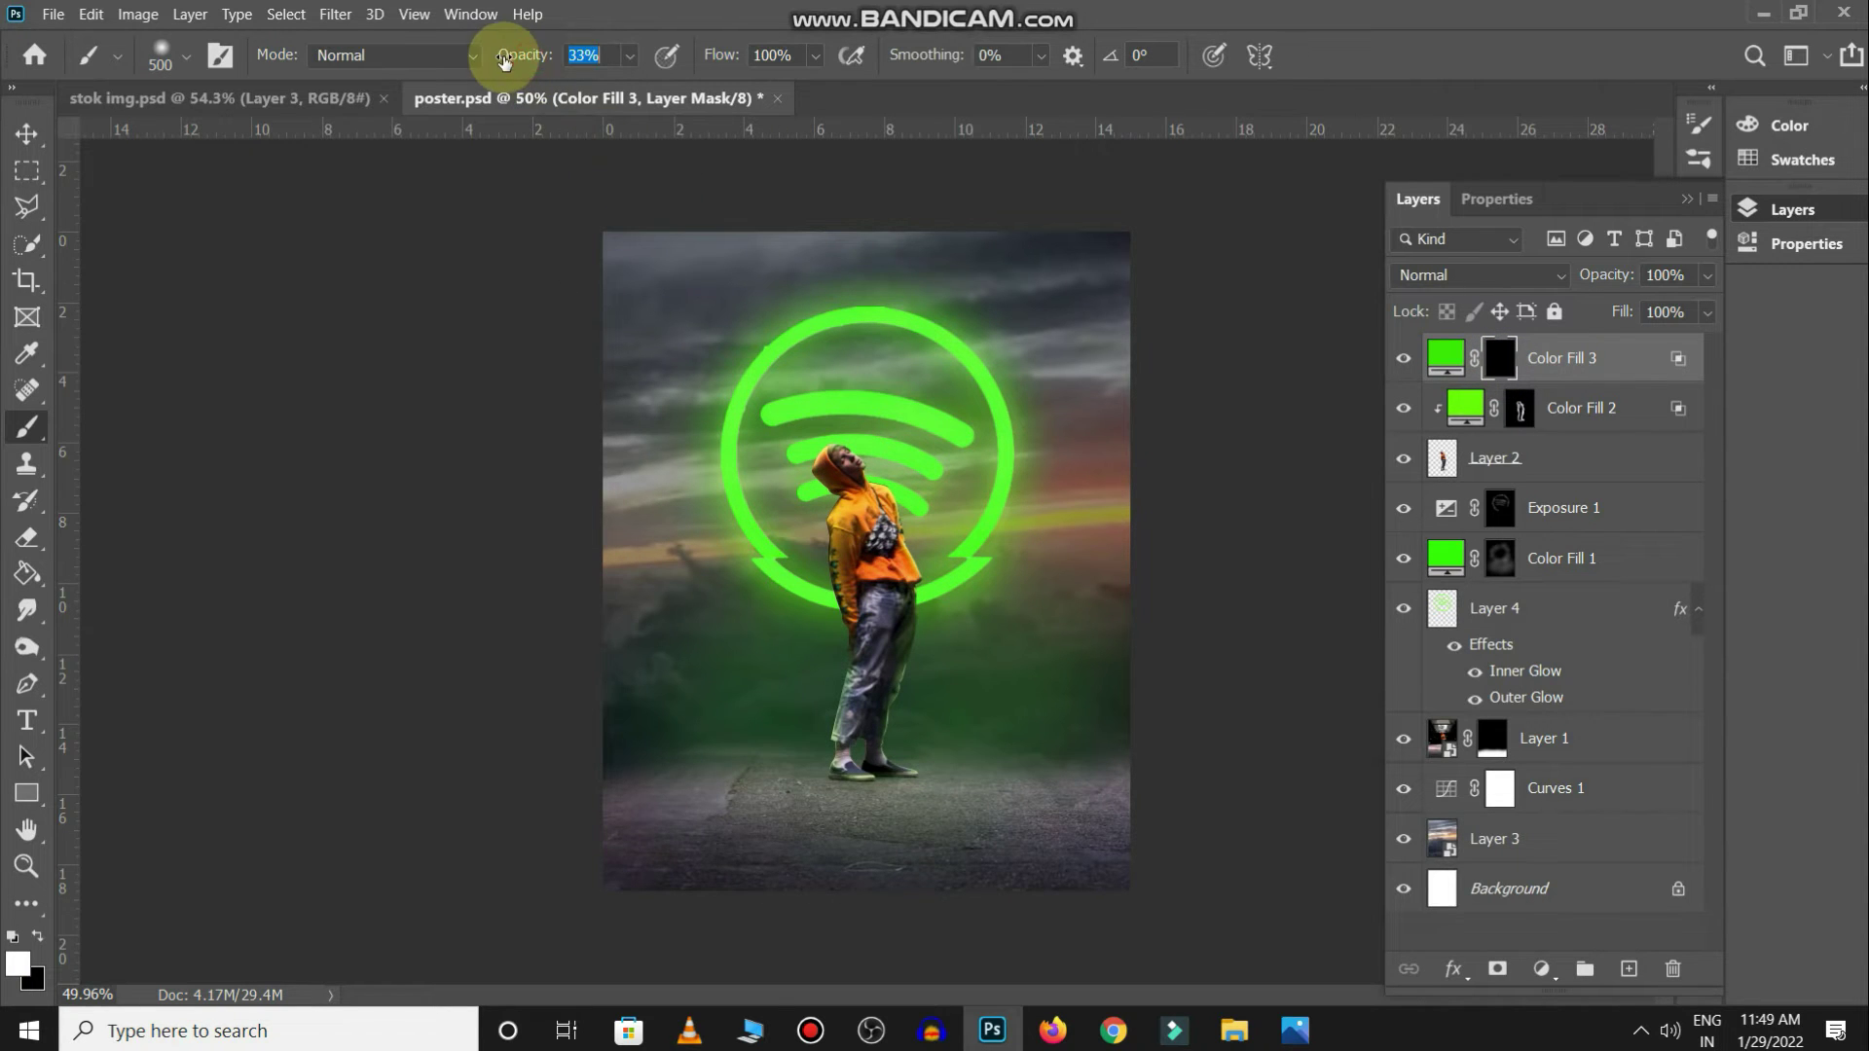
drag(646, 805, 1022, 850)
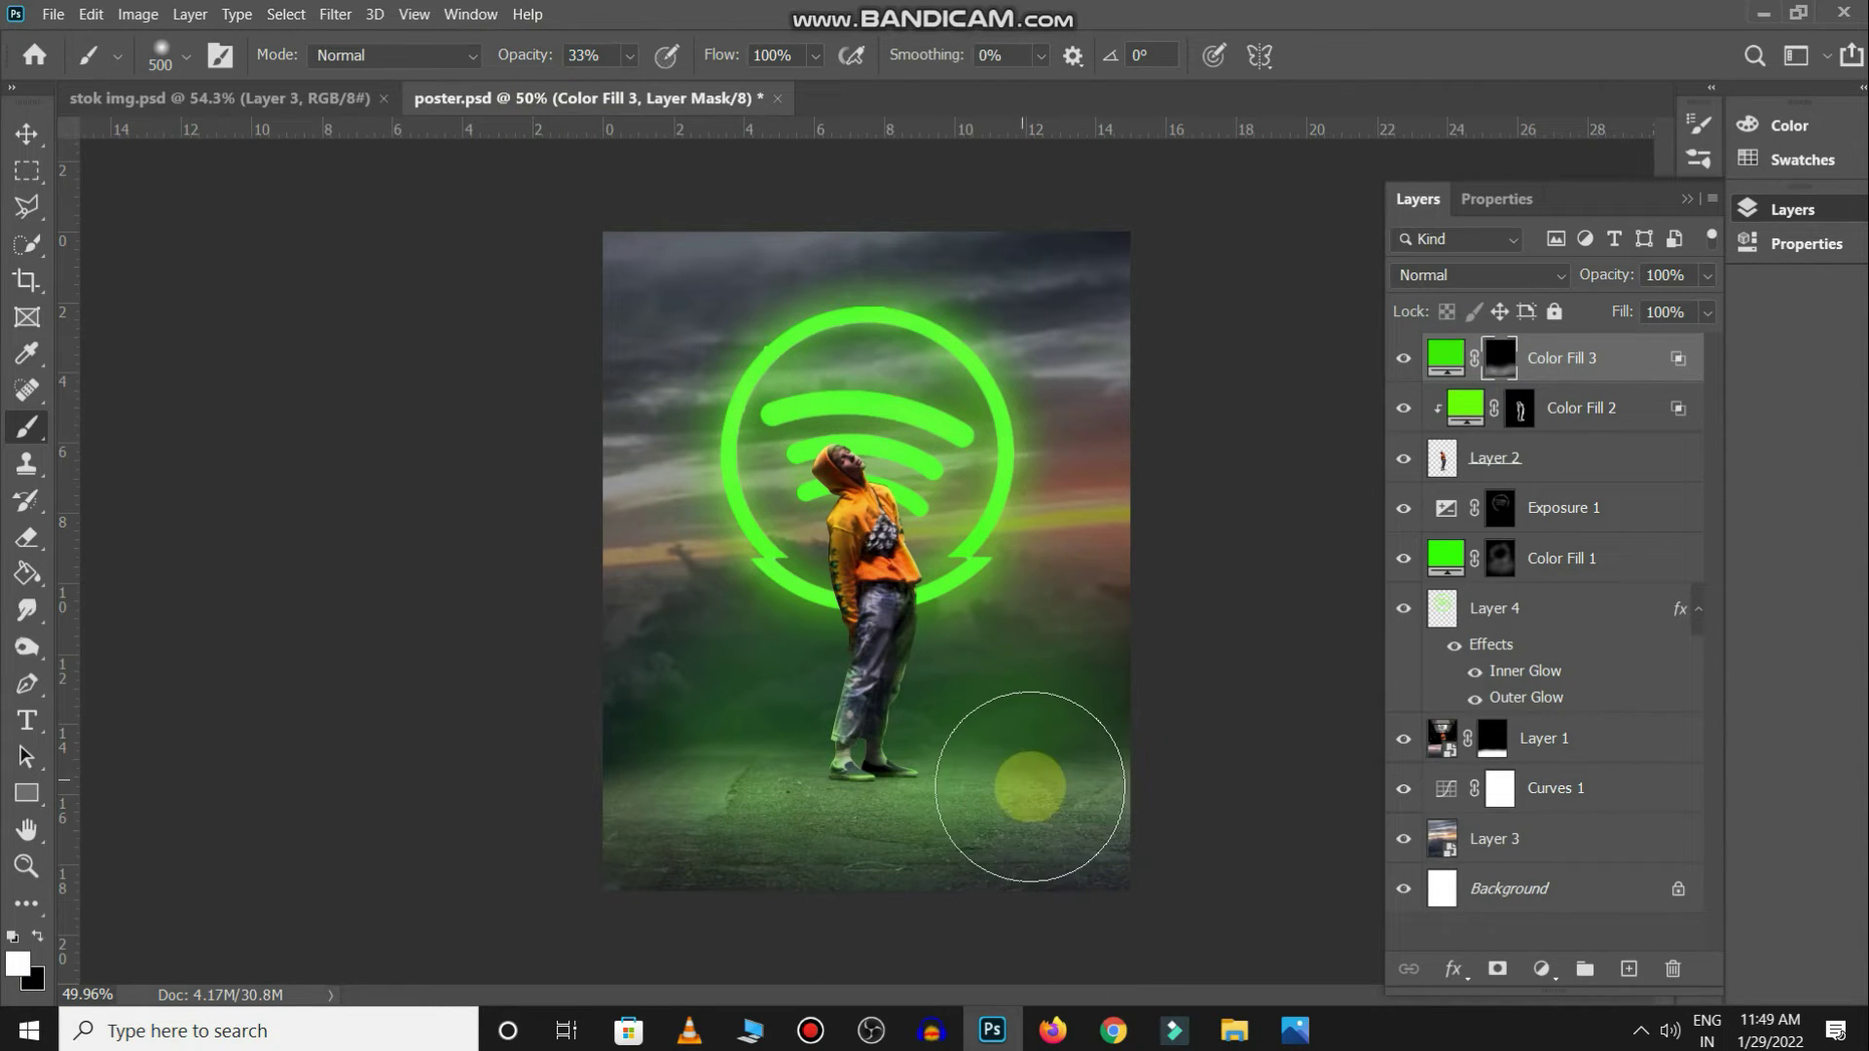
drag(654, 803, 512, 913)
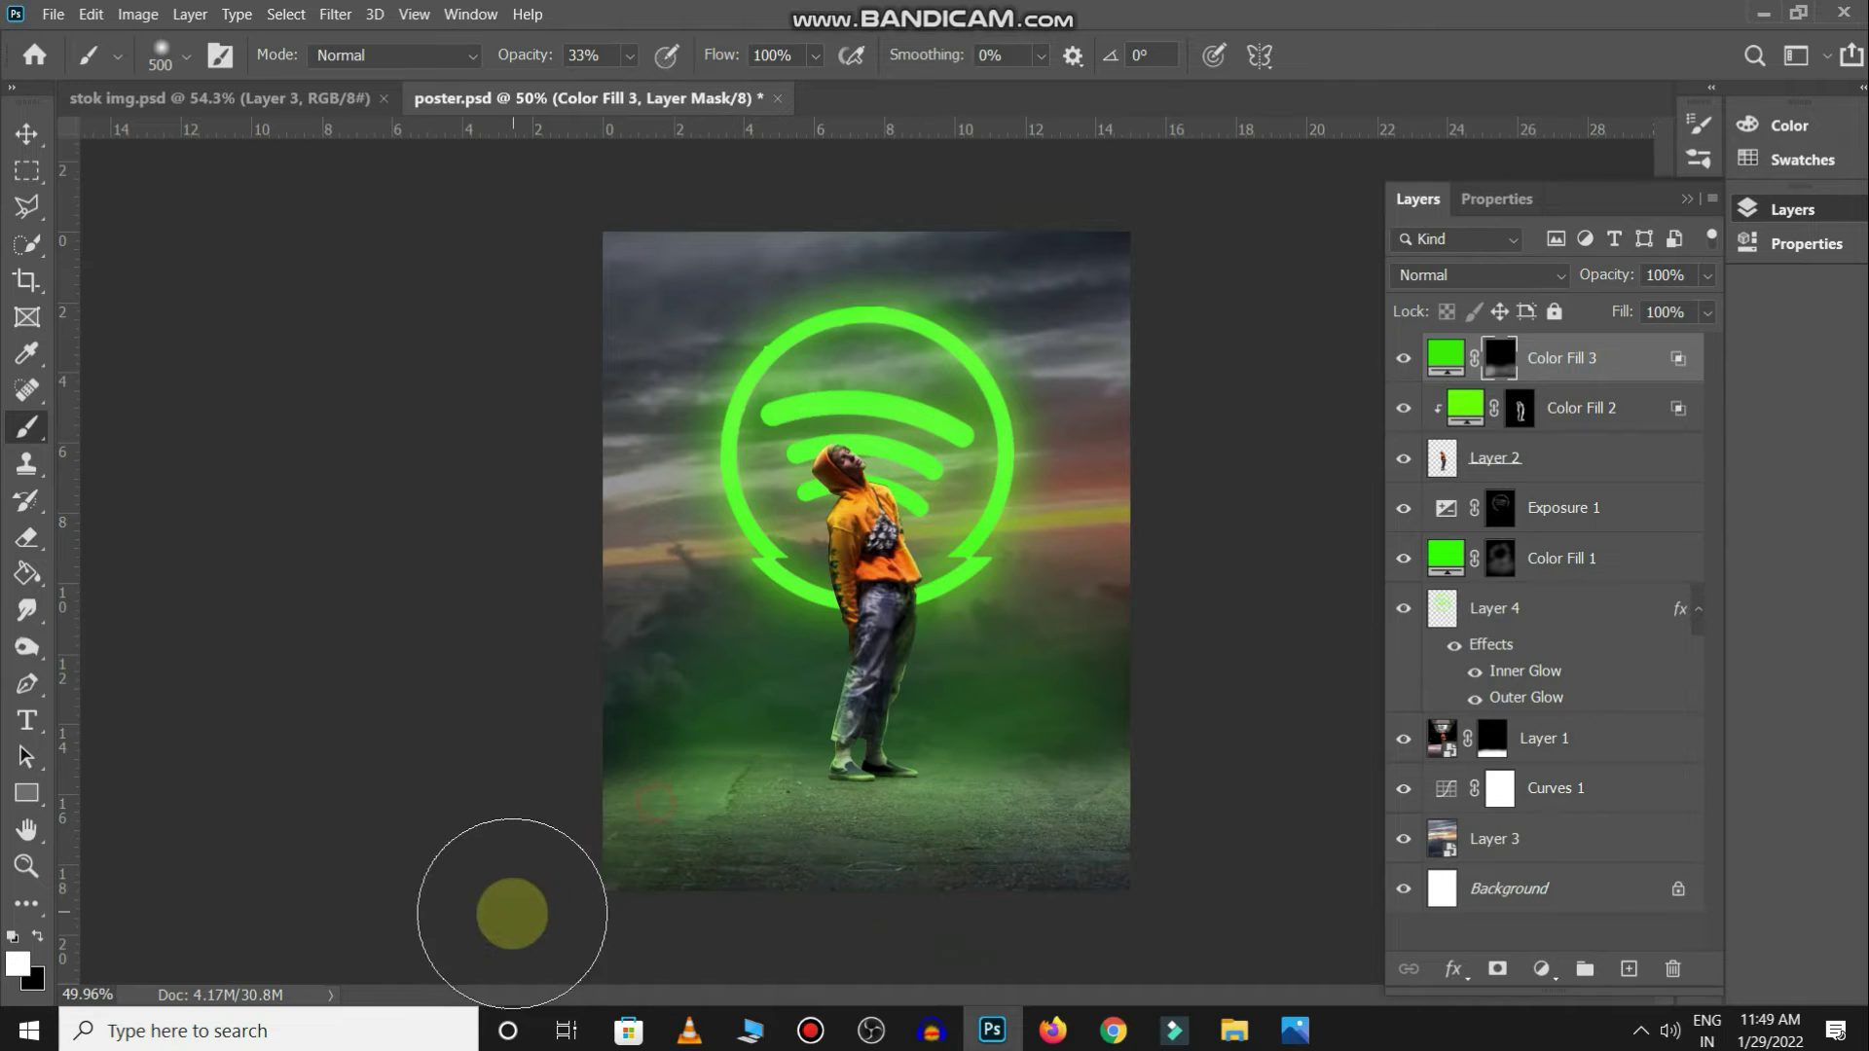
key(x)
key(x)
mouse_move(868, 851)
mouse_down()
mouse_move(925, 811)
mouse_move(1009, 801)
mouse_up()
key(x)
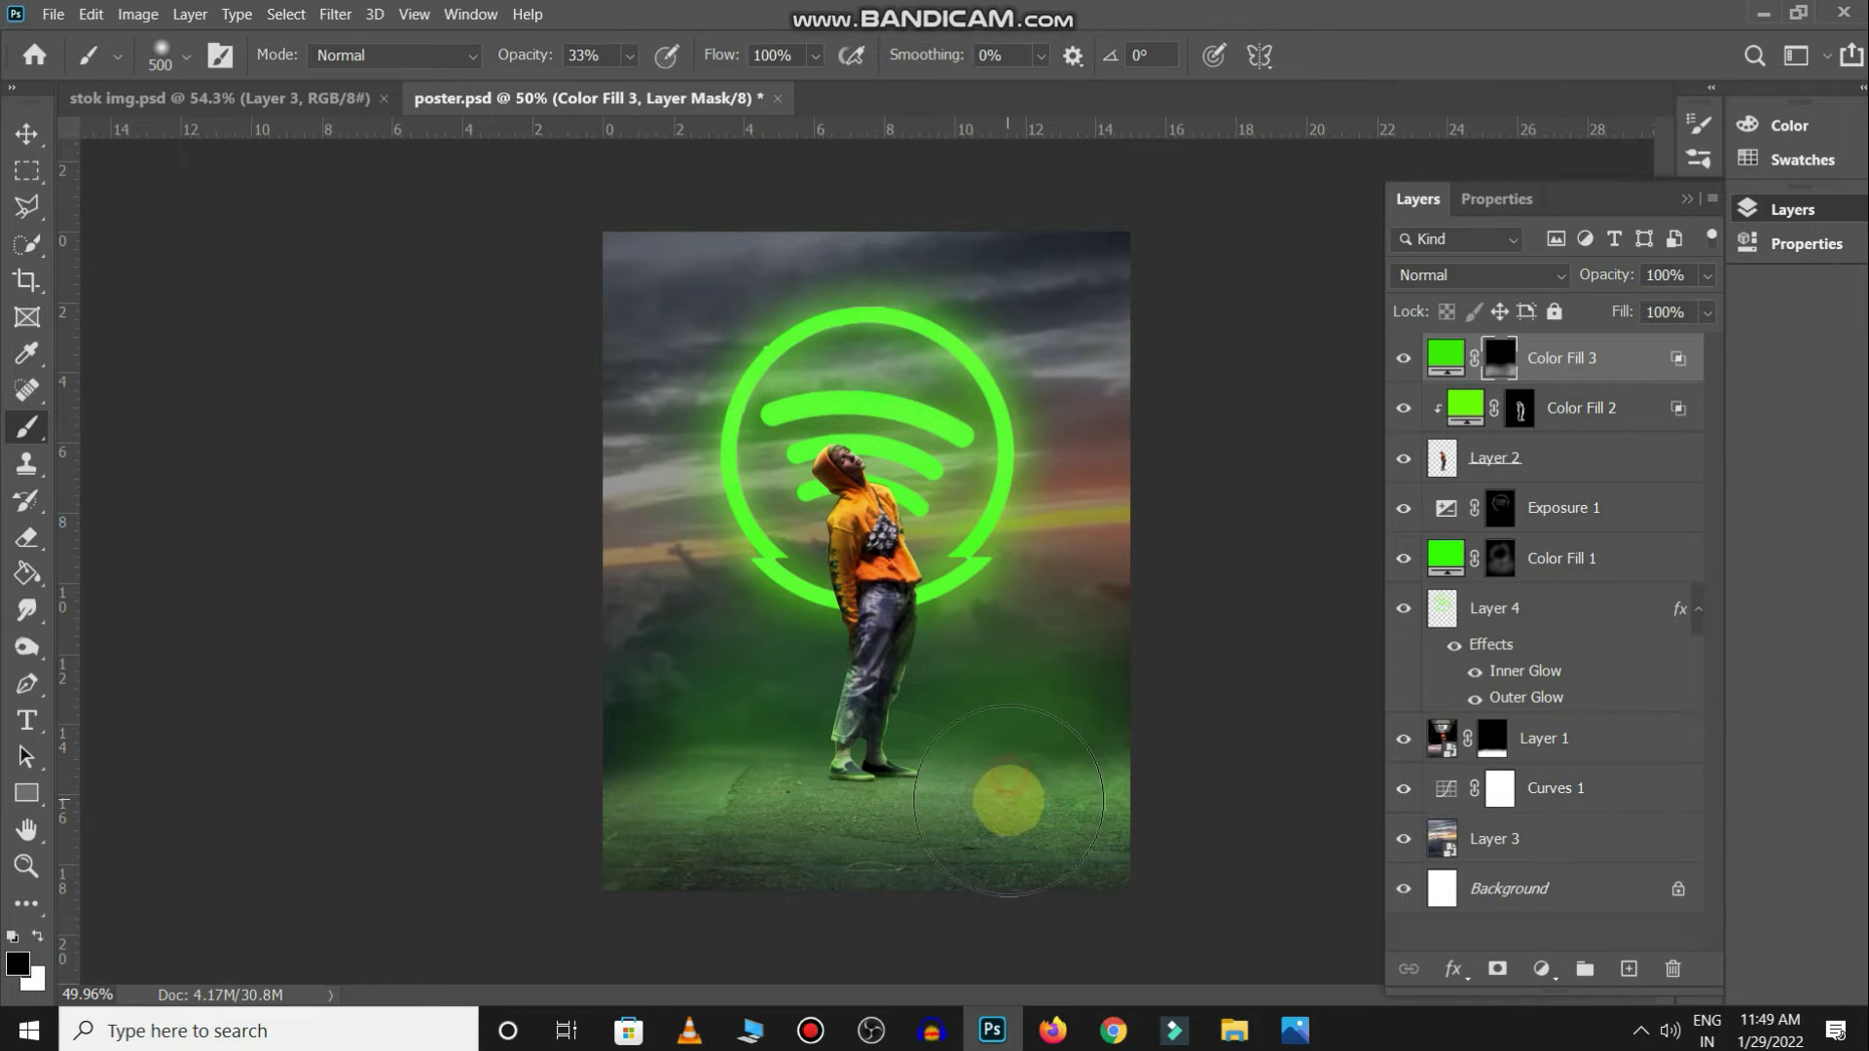
scroll(972, 851, down, 2)
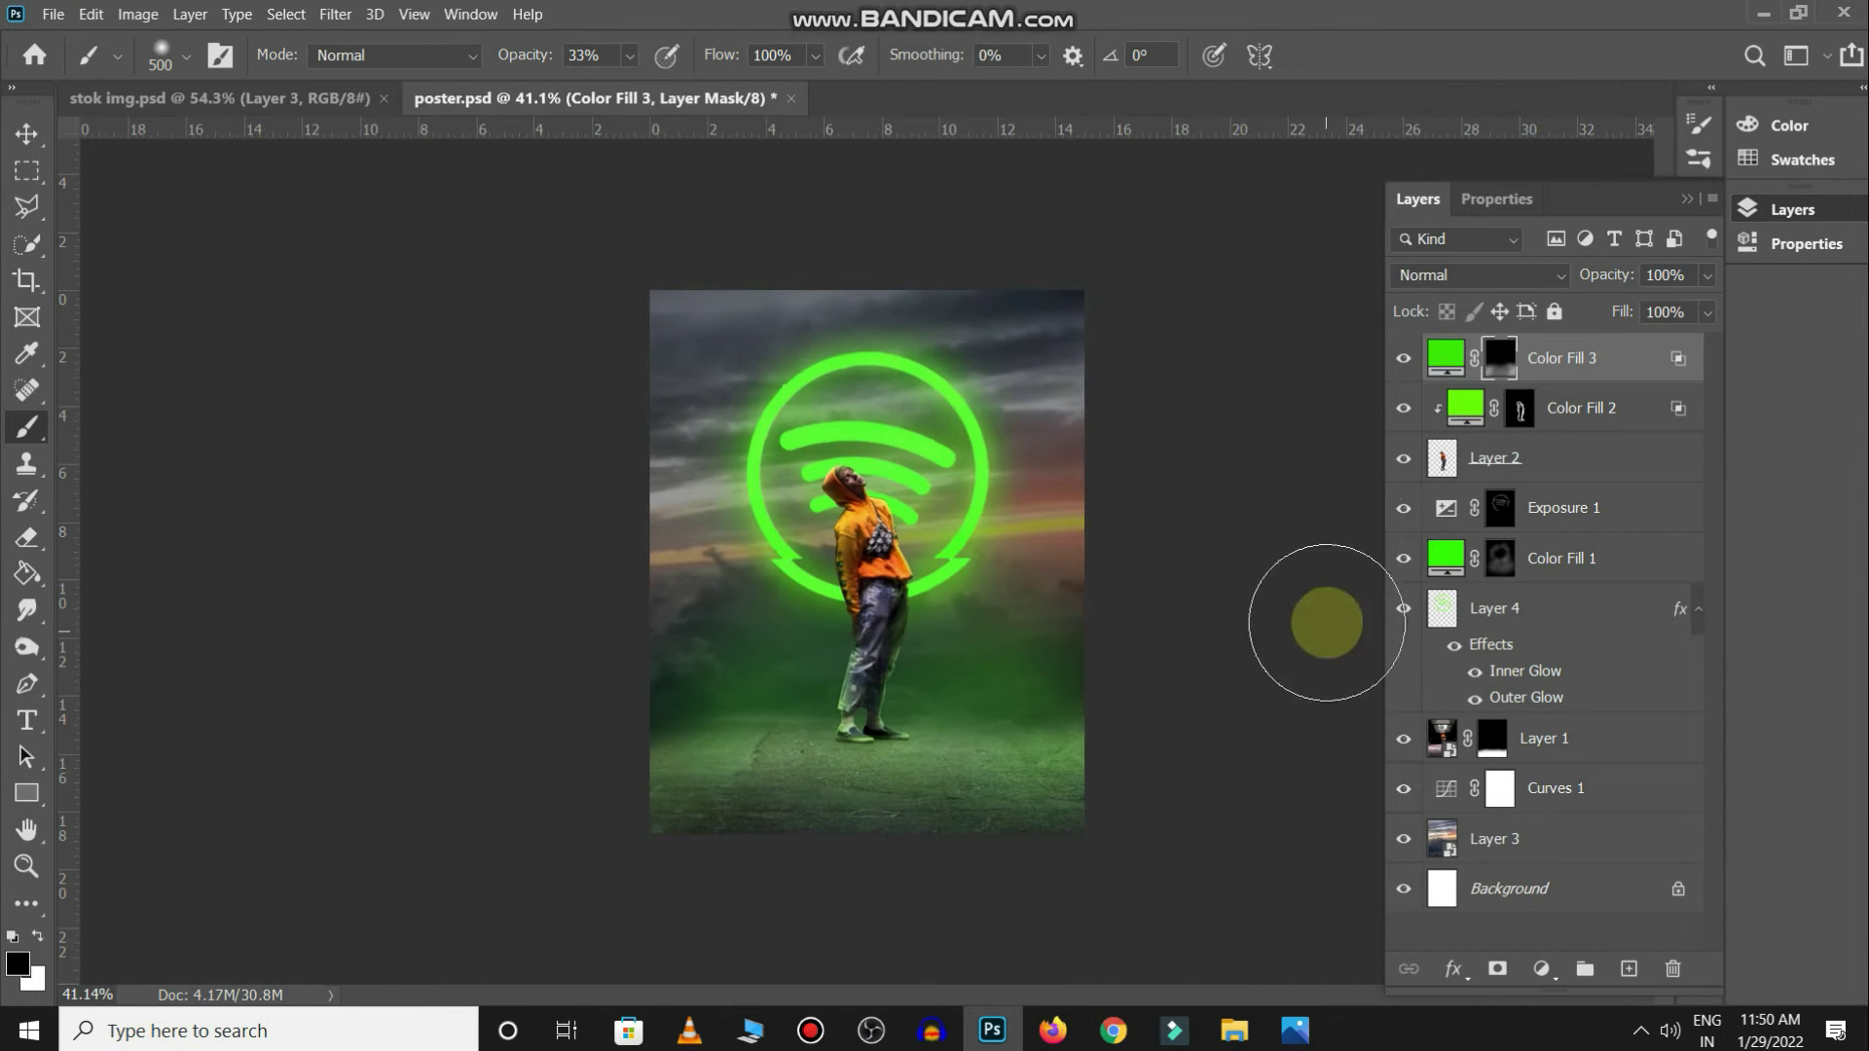
click(1407, 356)
click(1408, 356)
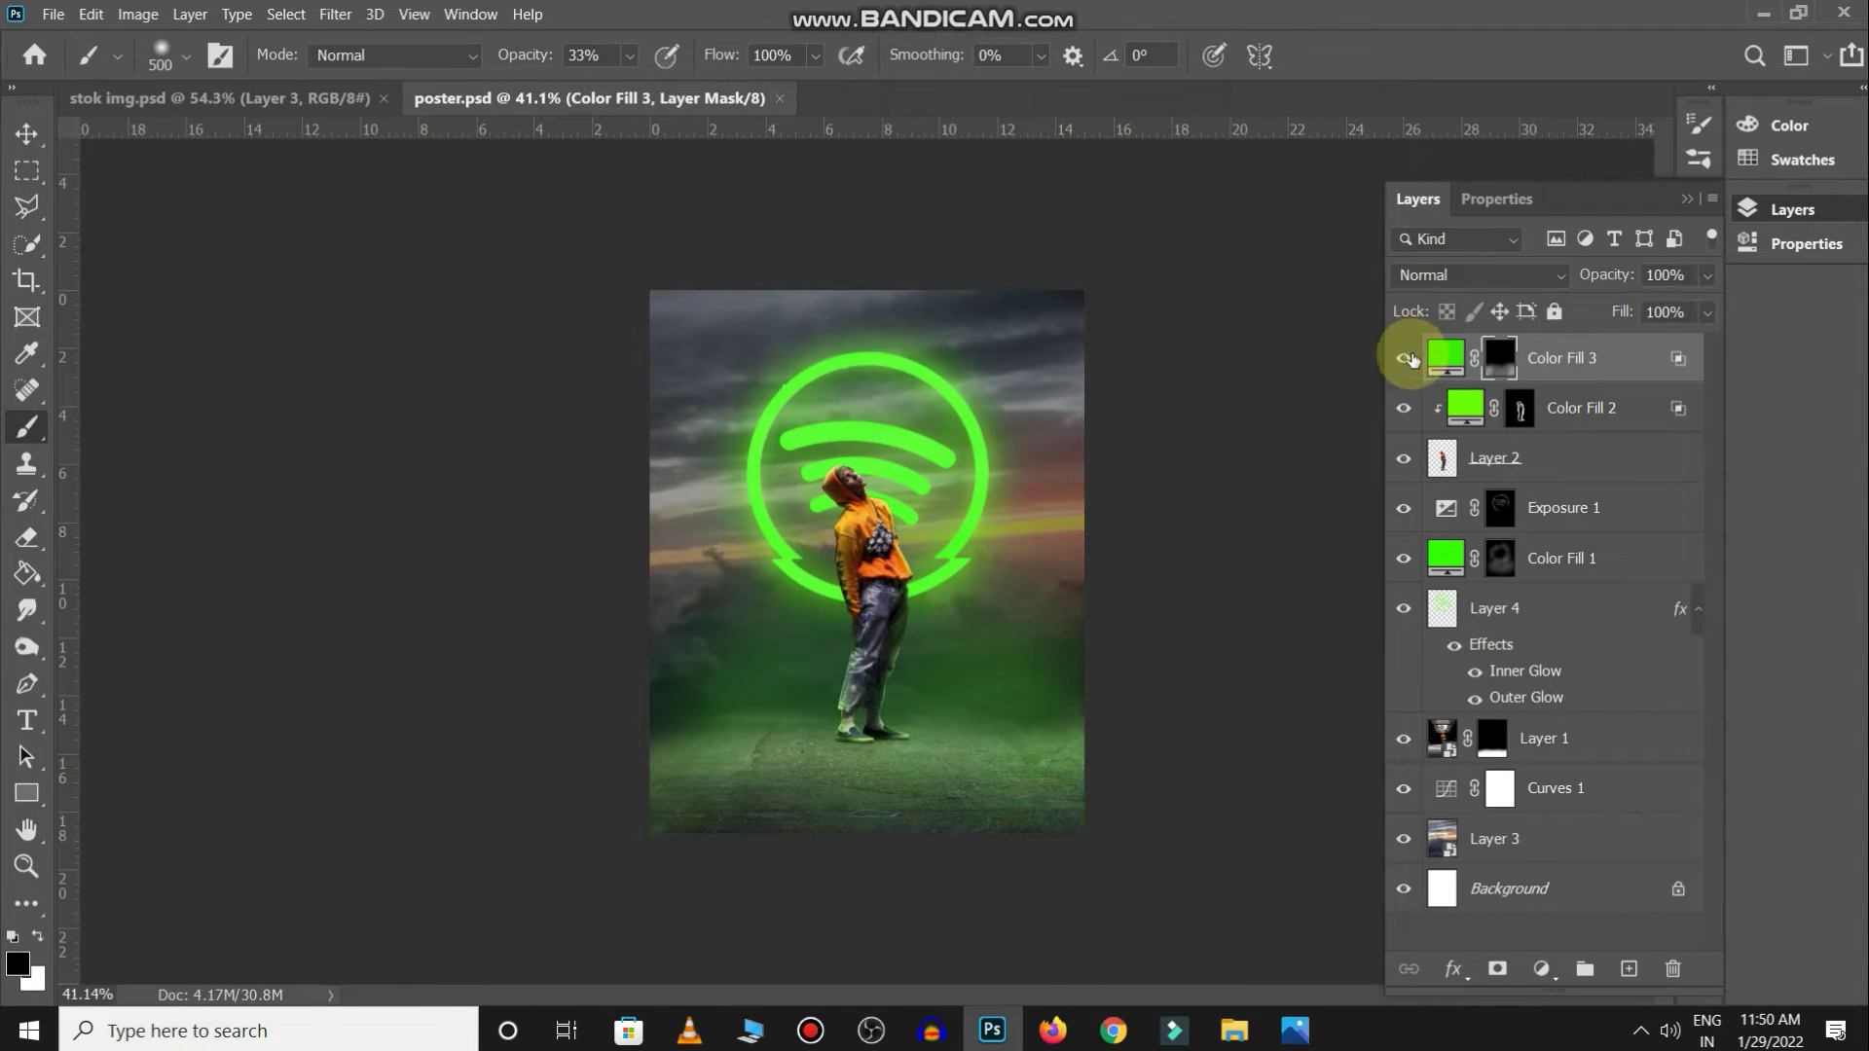
Darken the man with a clipped Hue/Saturation adjustment at Lightness -44
key(v)
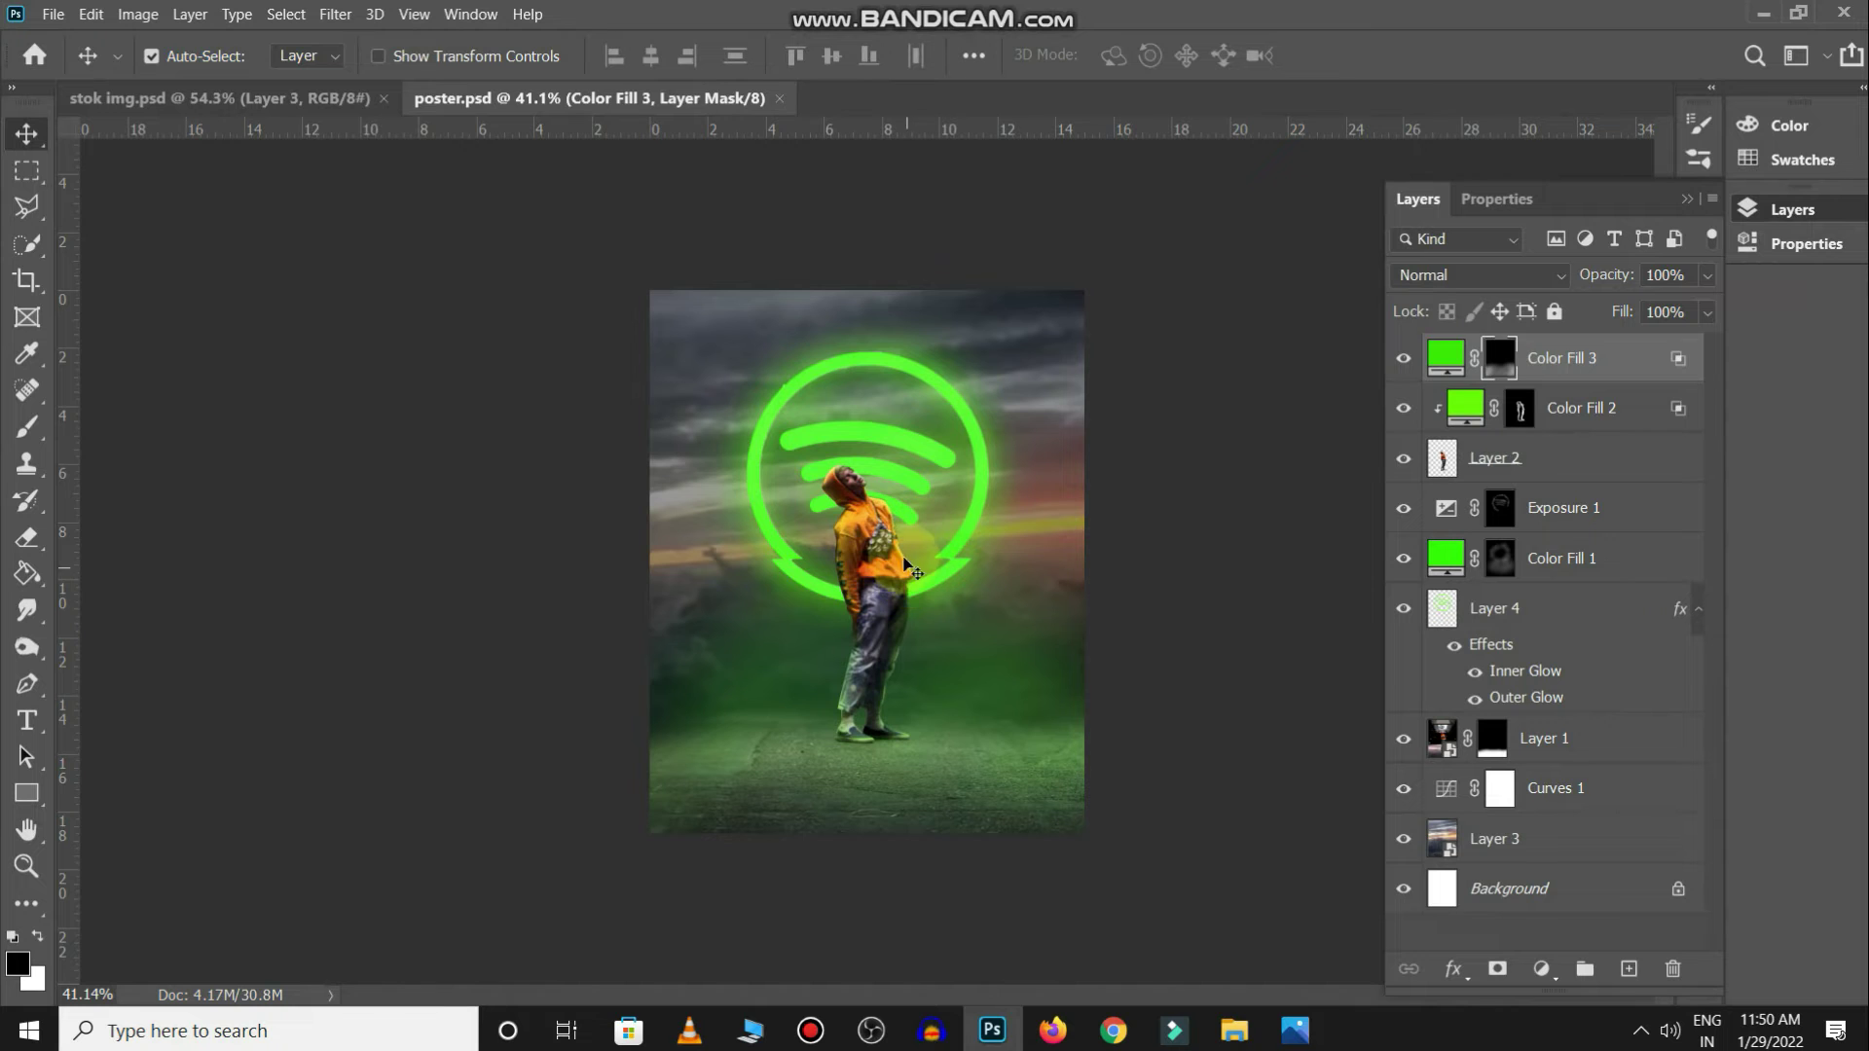
click(894, 553)
click(1555, 969)
click(1608, 726)
drag(1537, 493, 1474, 504)
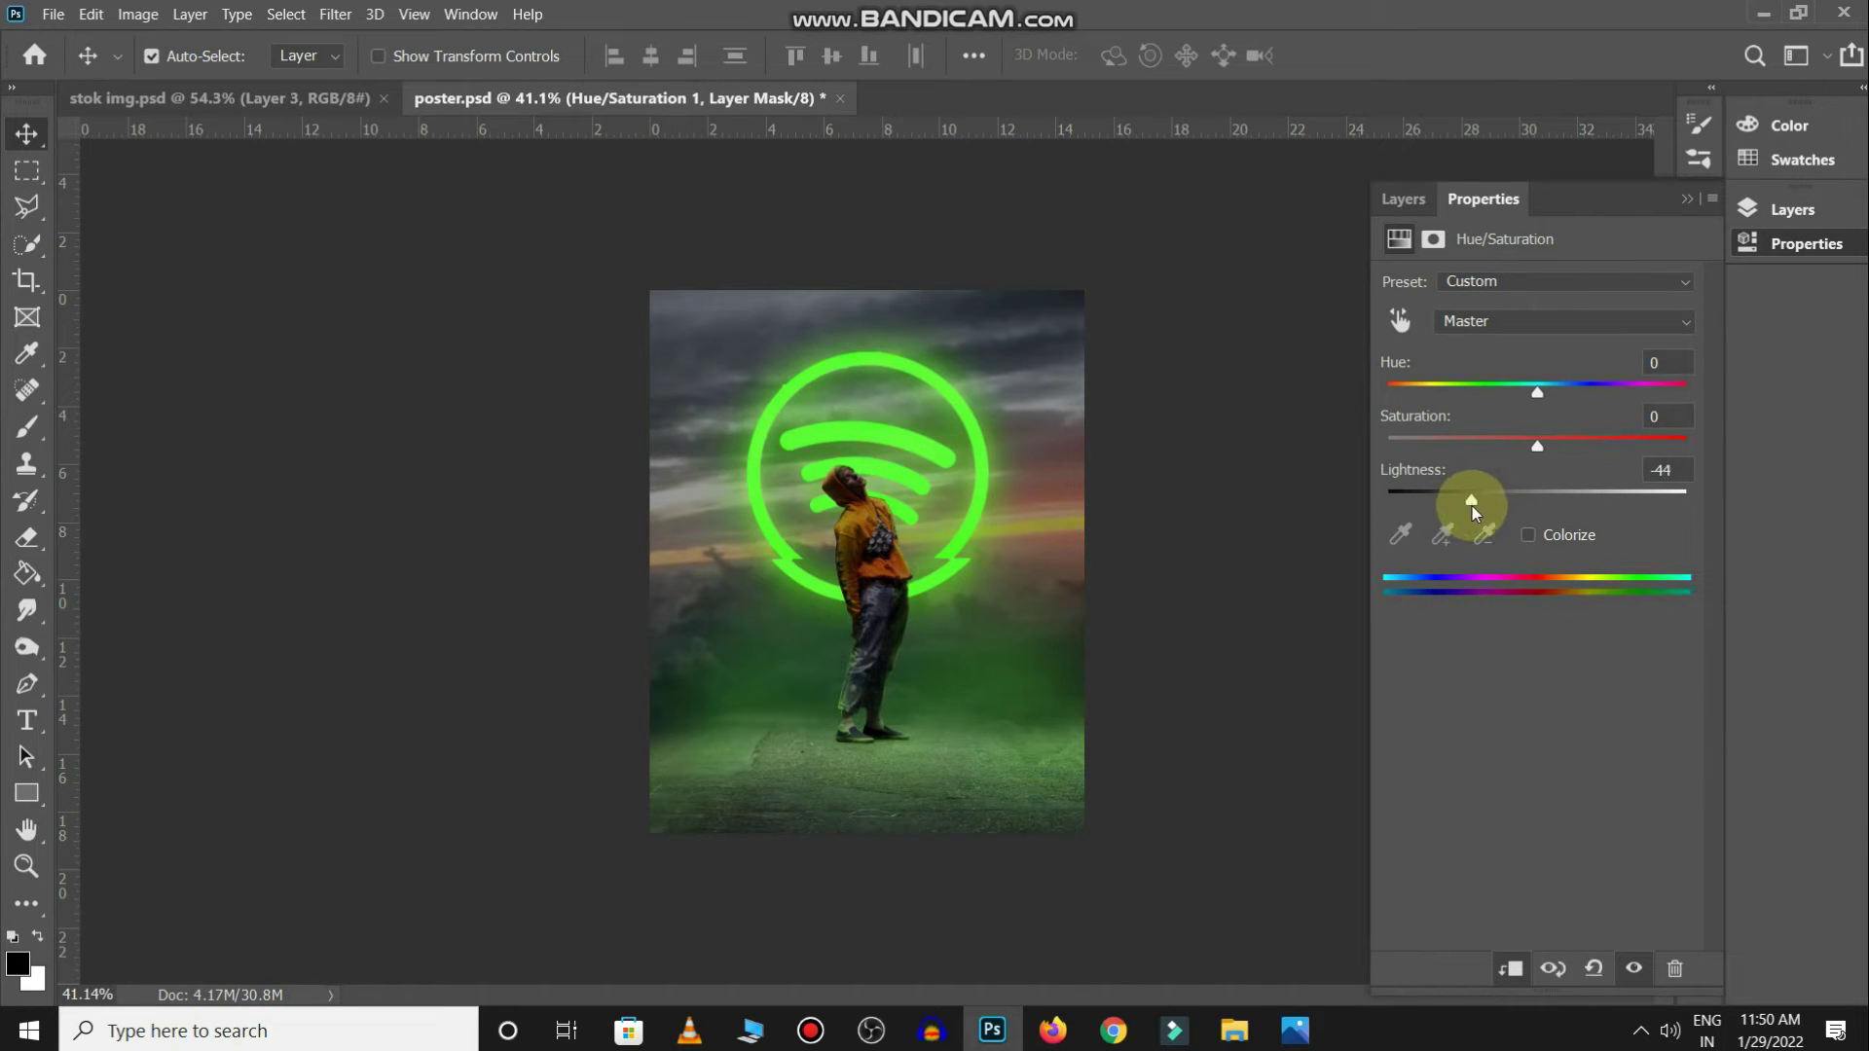
Bring the headphones layer from stok img.psd into the poster as Layer 5
scroll(1101, 676, up, 5)
scroll(1165, 676, down, 4)
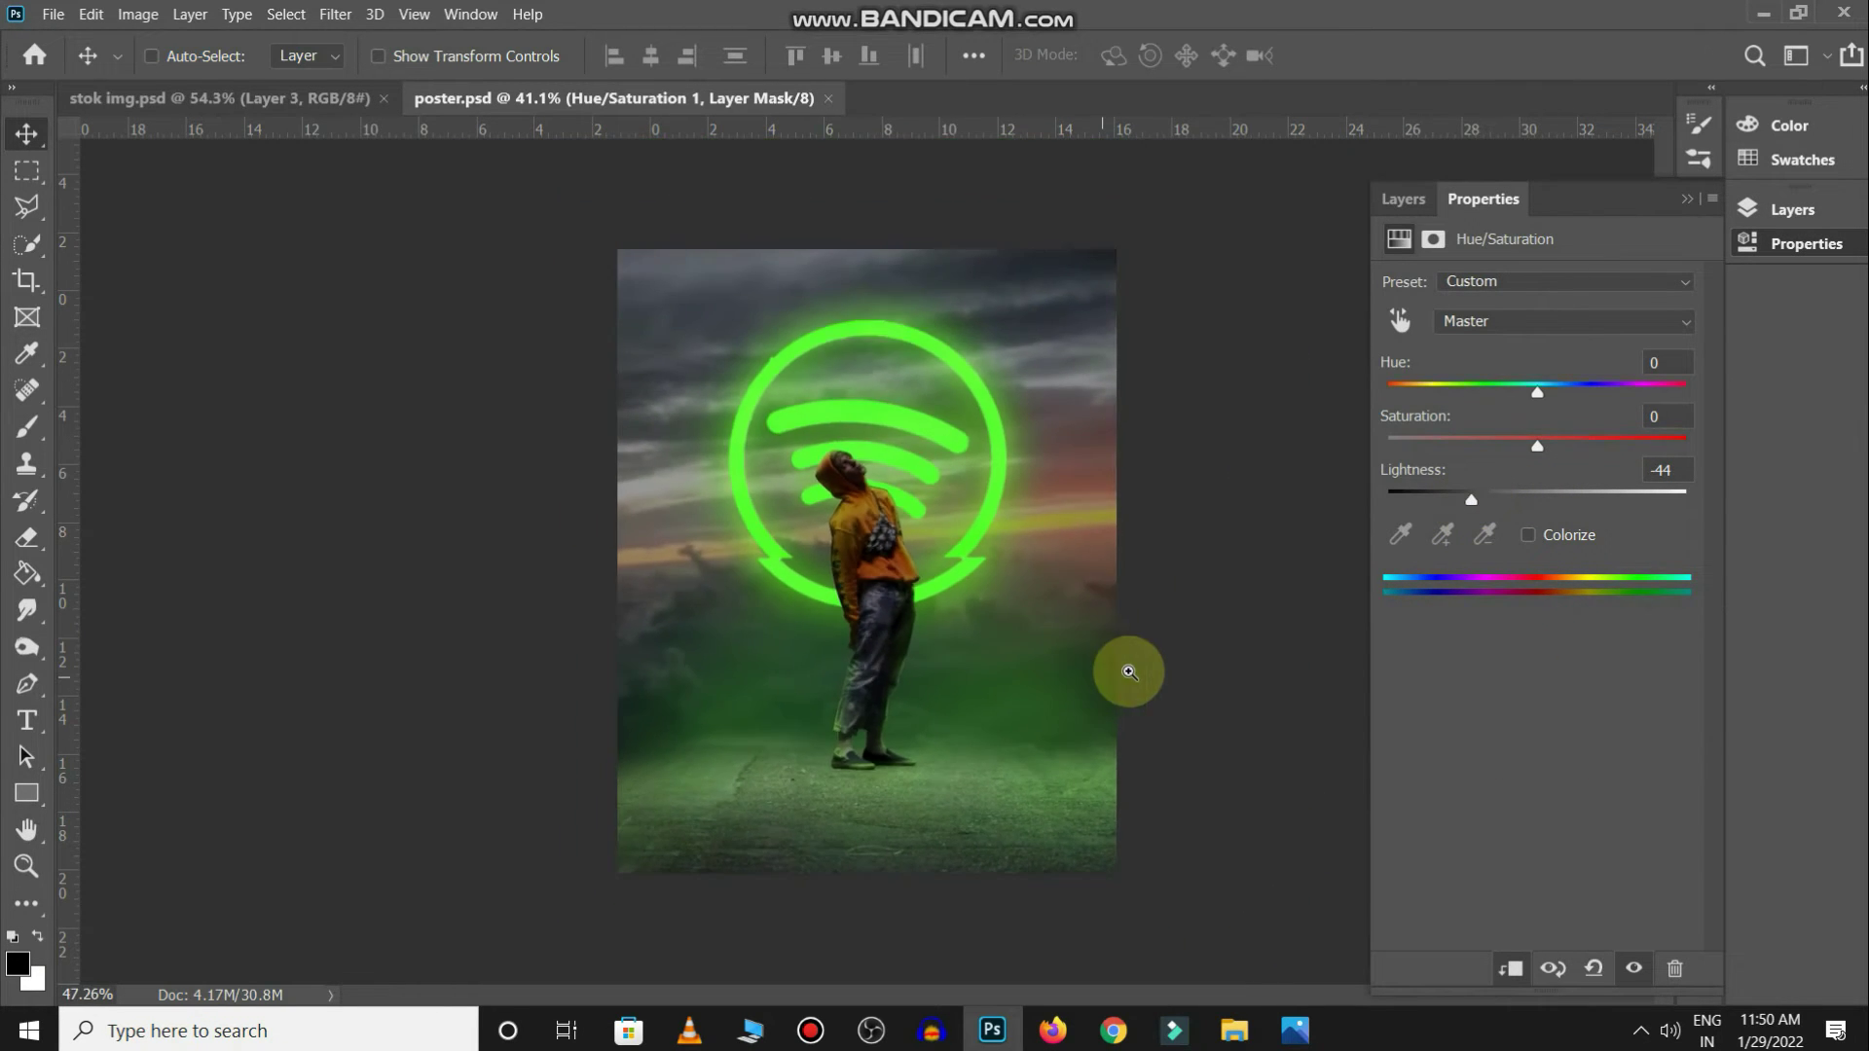
key(ctrl+Tab)
mouse_move(816, 730)
mouse_down()
mouse_move(538, 103)
mouse_move(874, 752)
mouse_up()
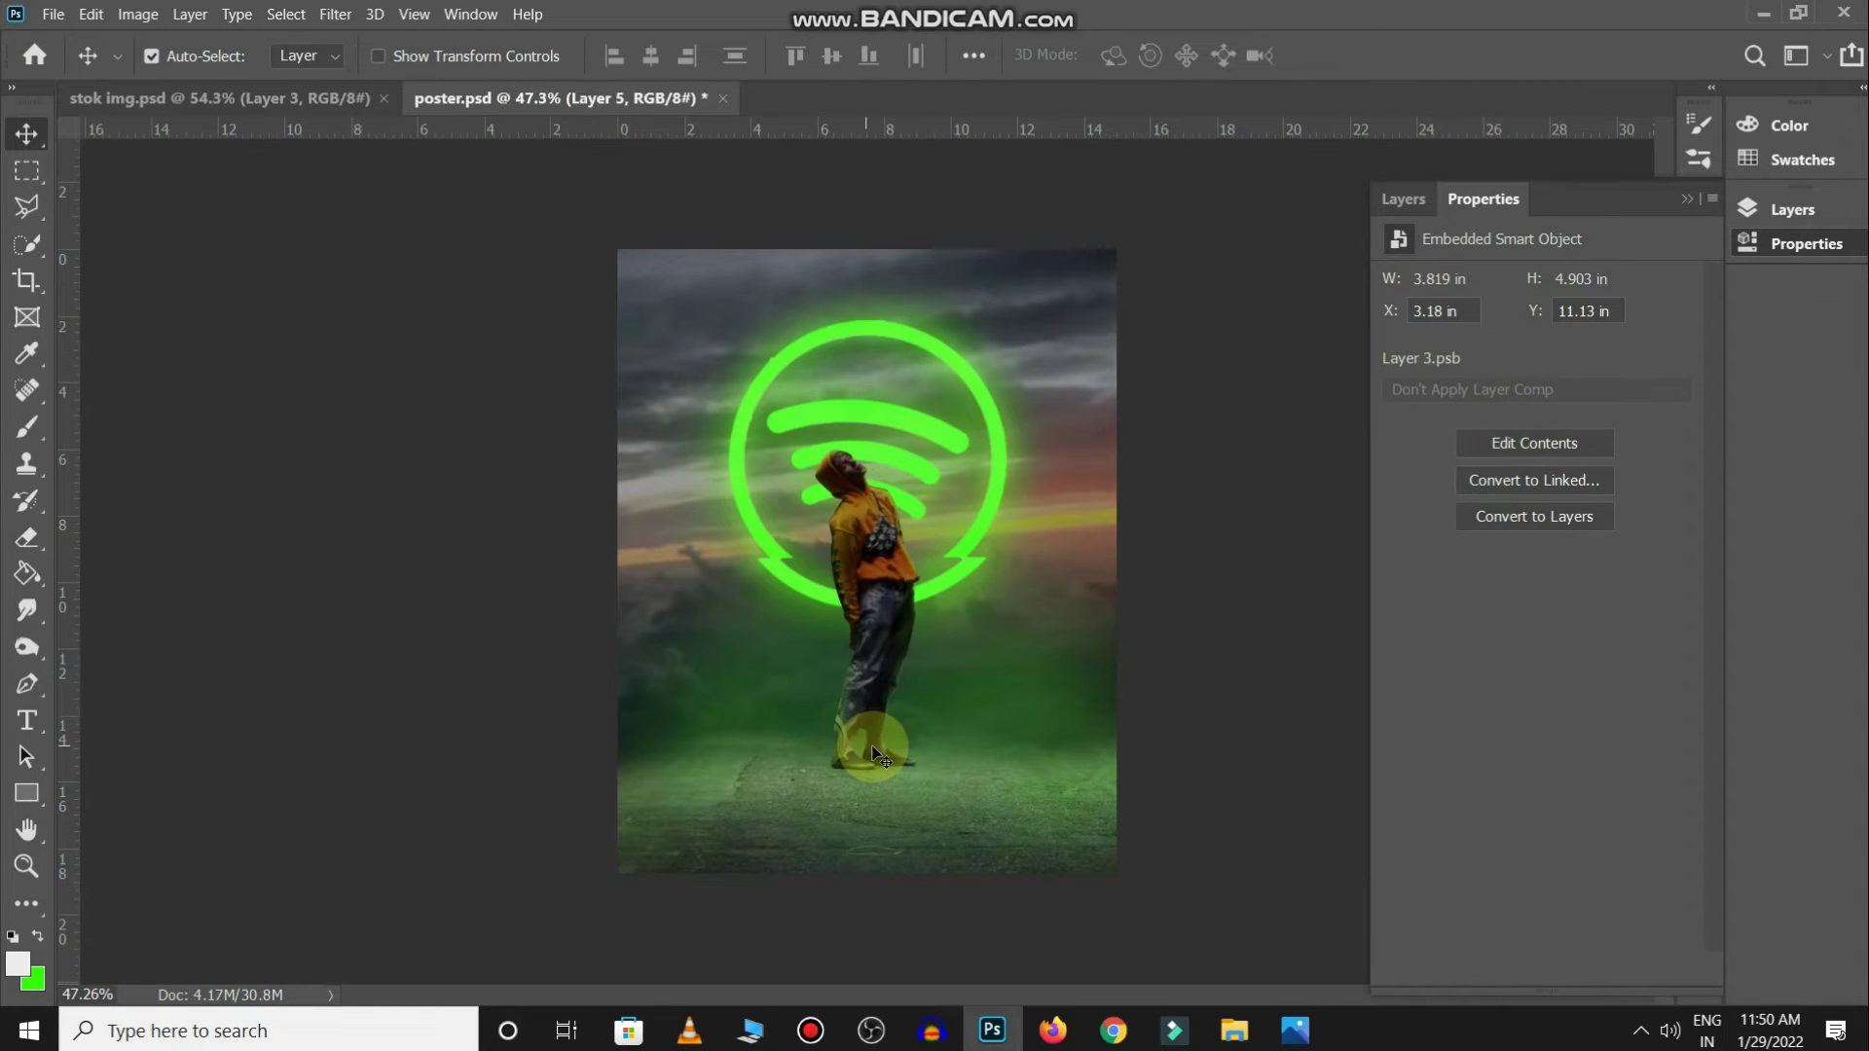
Enlarge the headphones and place them up and to the left beside the man
click(1403, 199)
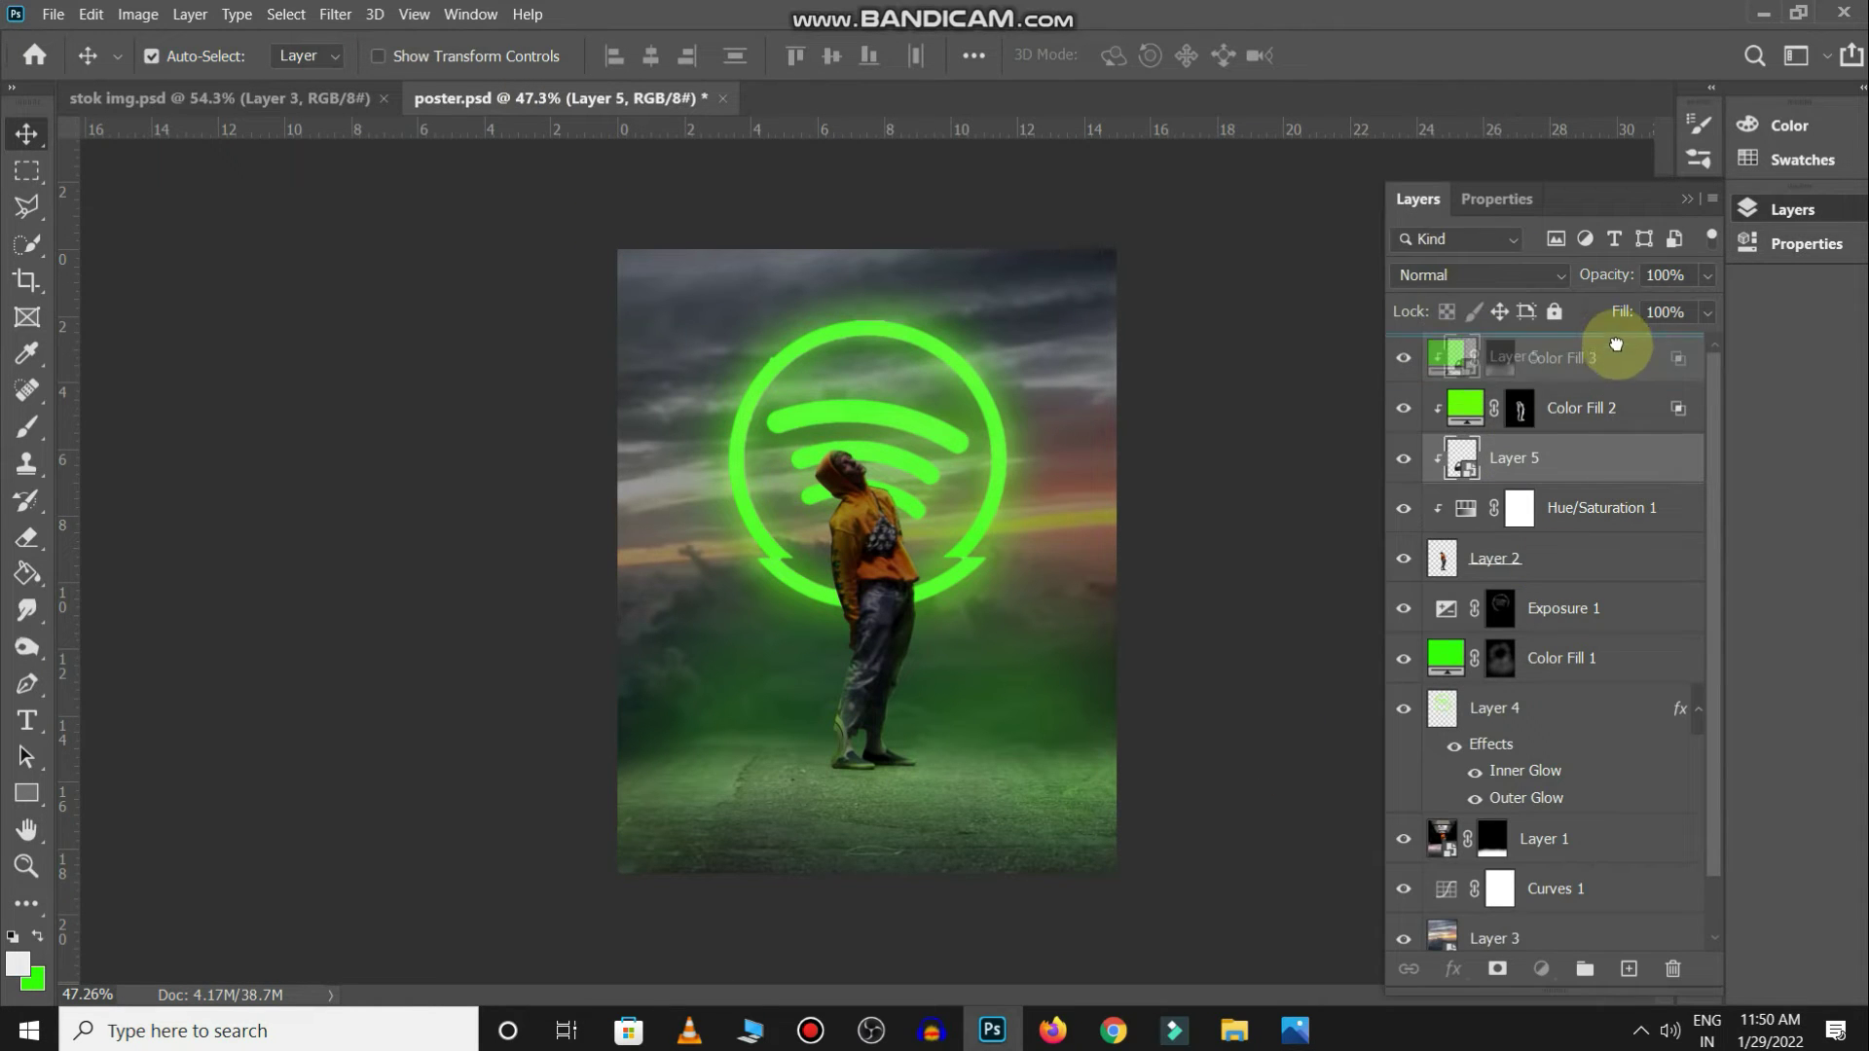
drag(796, 742, 1012, 789)
key(ctrl+t)
mouse_move(1063, 669)
mouse_down()
mouse_move(1077, 618)
mouse_move(1119, 701)
mouse_move(1080, 746)
mouse_up()
drag(1026, 672, 974, 613)
mouse_move(1003, 732)
mouse_down()
mouse_move(1065, 714)
mouse_move(808, 643)
mouse_up()
key(Return)
Add shrunk, rotated headphones copies positioned over the man
key(ctrl+t)
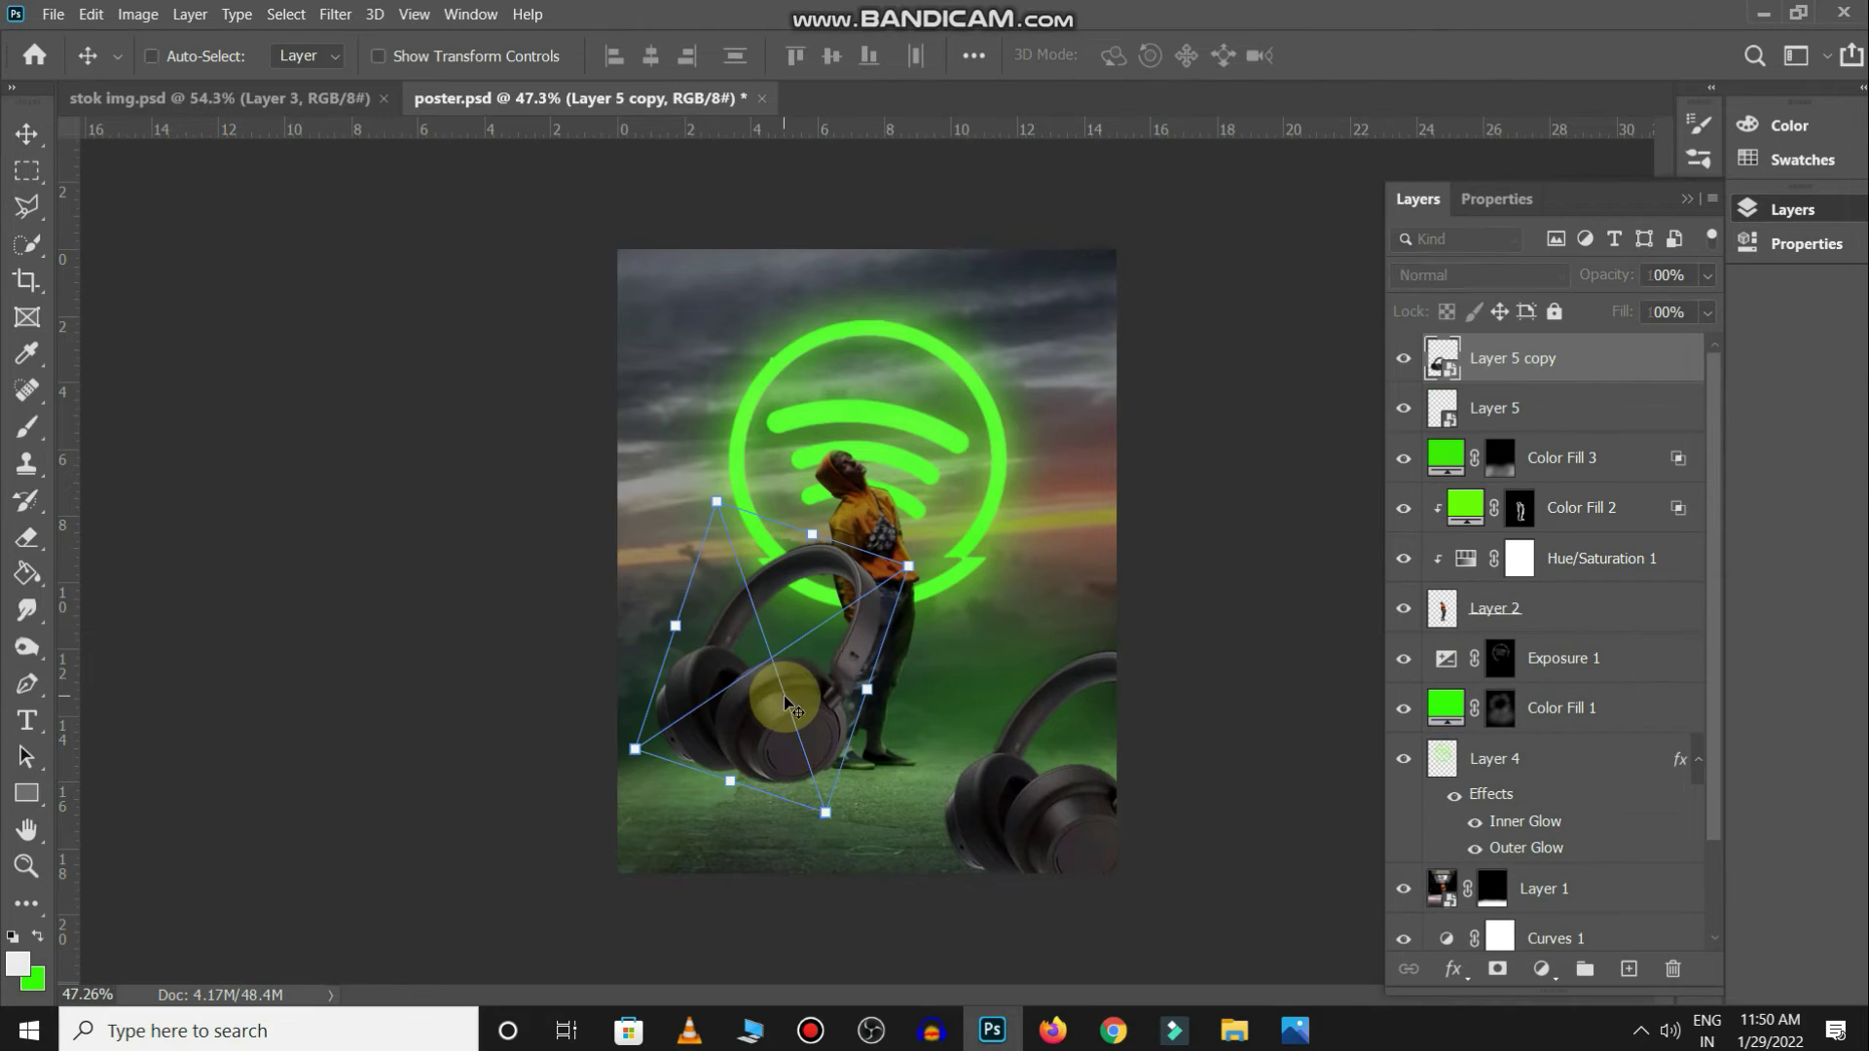
drag(709, 505, 750, 604)
mouse_move(918, 668)
mouse_down()
mouse_move(821, 689)
mouse_move(801, 657)
mouse_move(1017, 584)
mouse_move(1064, 482)
mouse_move(961, 566)
mouse_move(985, 598)
mouse_move(687, 477)
mouse_up()
key(Return)
key(ctrl+t)
key(Return)
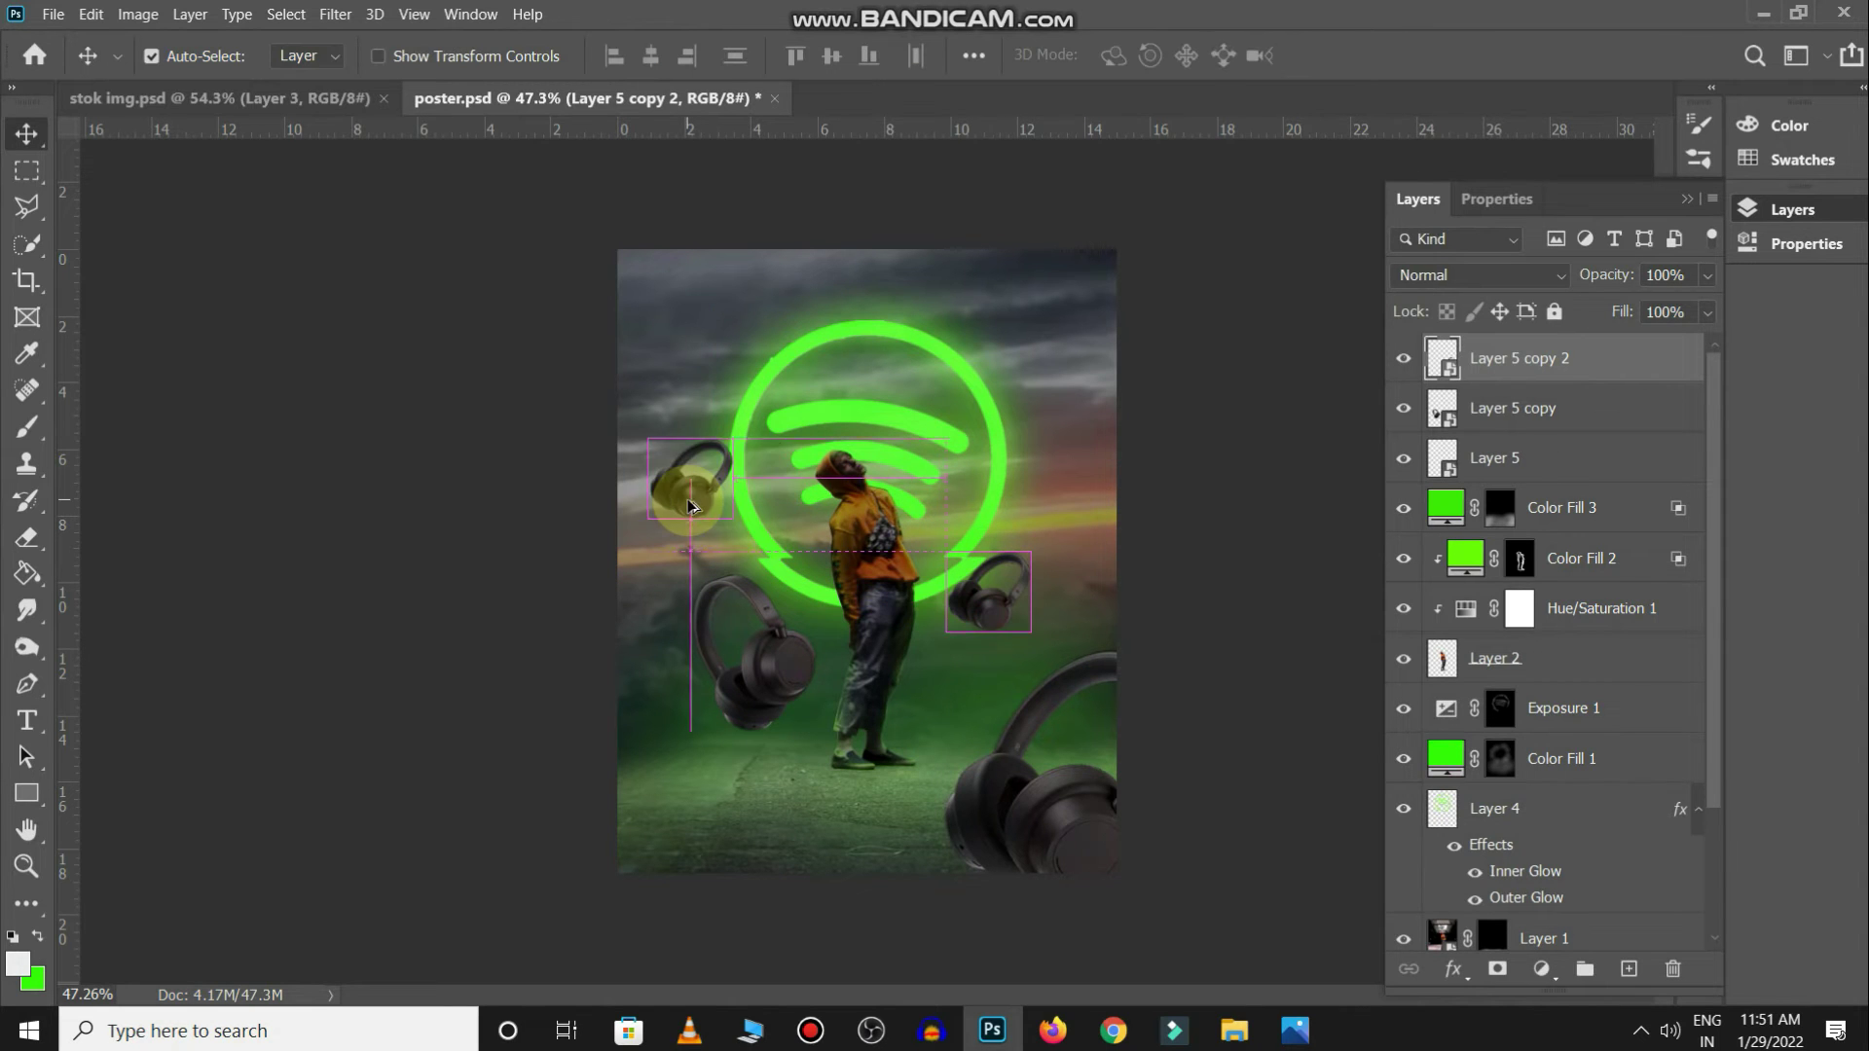
Add small headphones copies beside the upper left and right edges of the logo
key(ctrl+t)
mouse_move(790, 447)
mouse_down()
mouse_move(754, 395)
mouse_move(686, 458)
mouse_move(687, 489)
mouse_move(1075, 441)
mouse_move(1051, 409)
mouse_up()
key(Return)
key(ctrl+t)
key(Return)
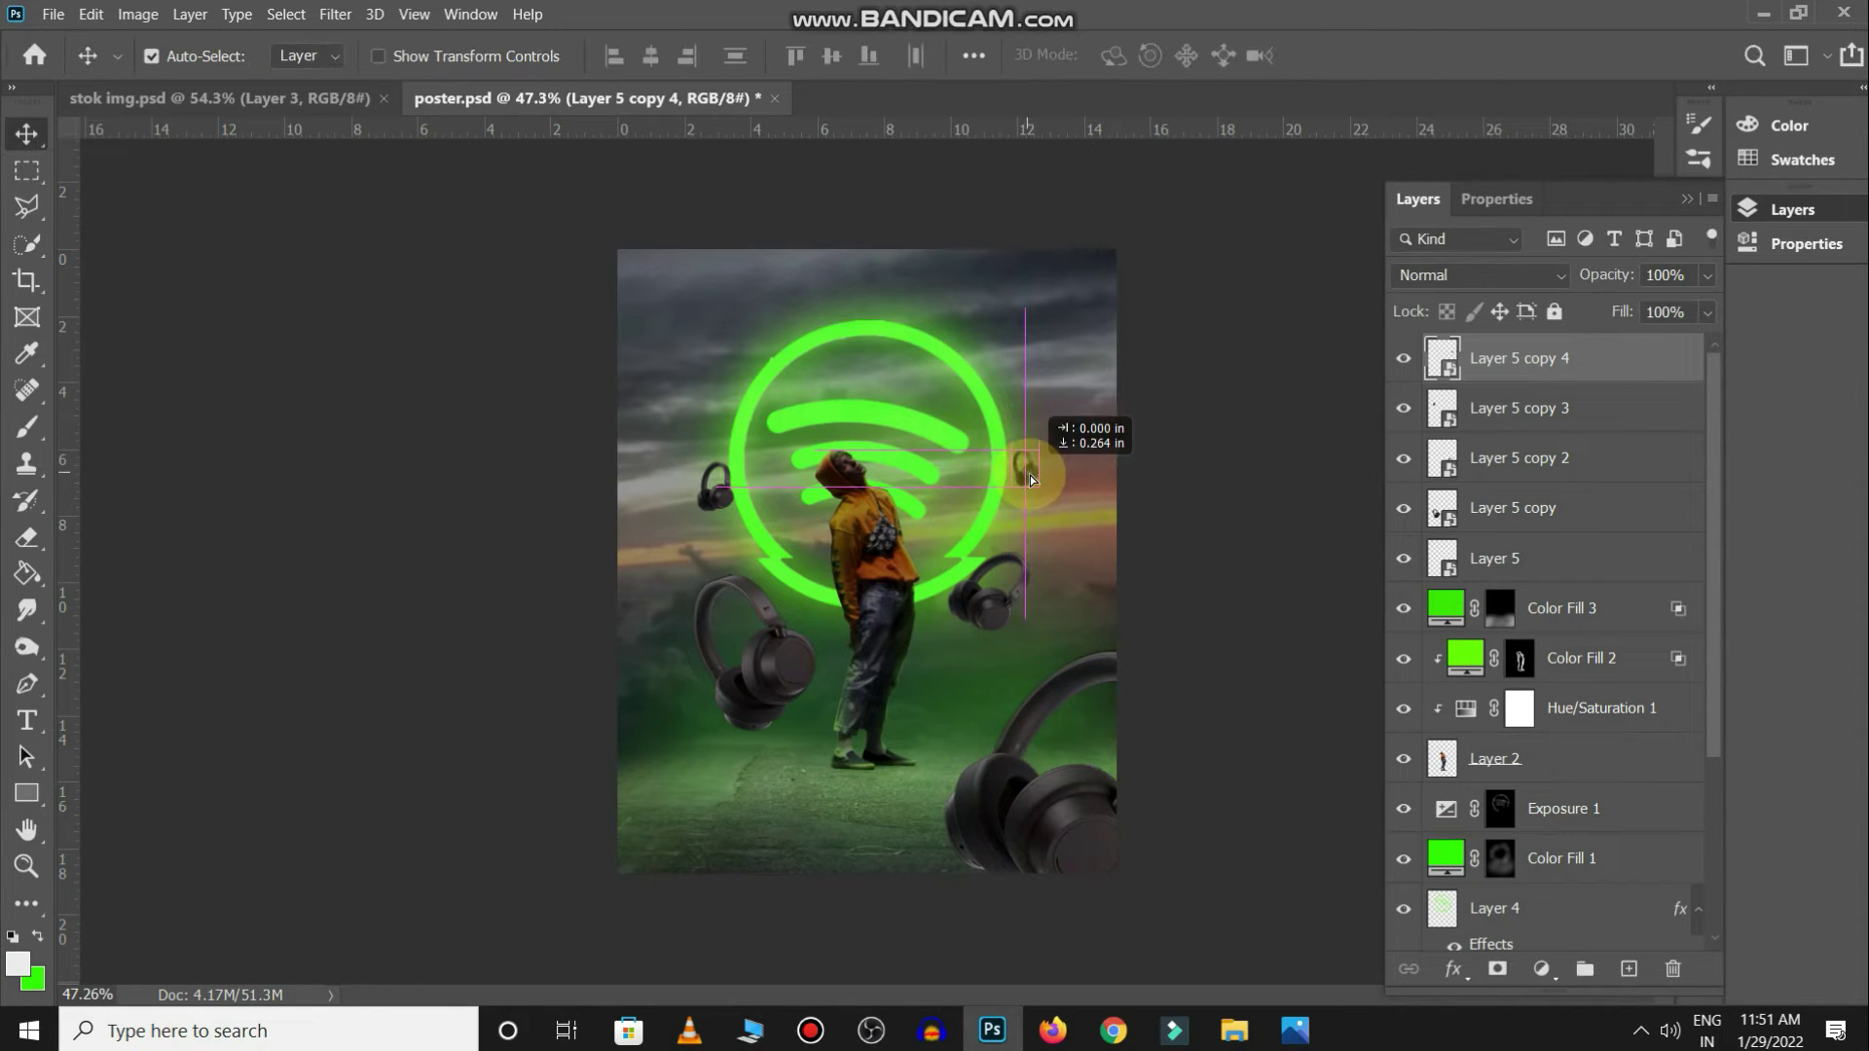
Group the five headphones layers into Group 1 and darken them with a clipped Hue/Saturation at Lightness -22
shift+click(1592, 572)
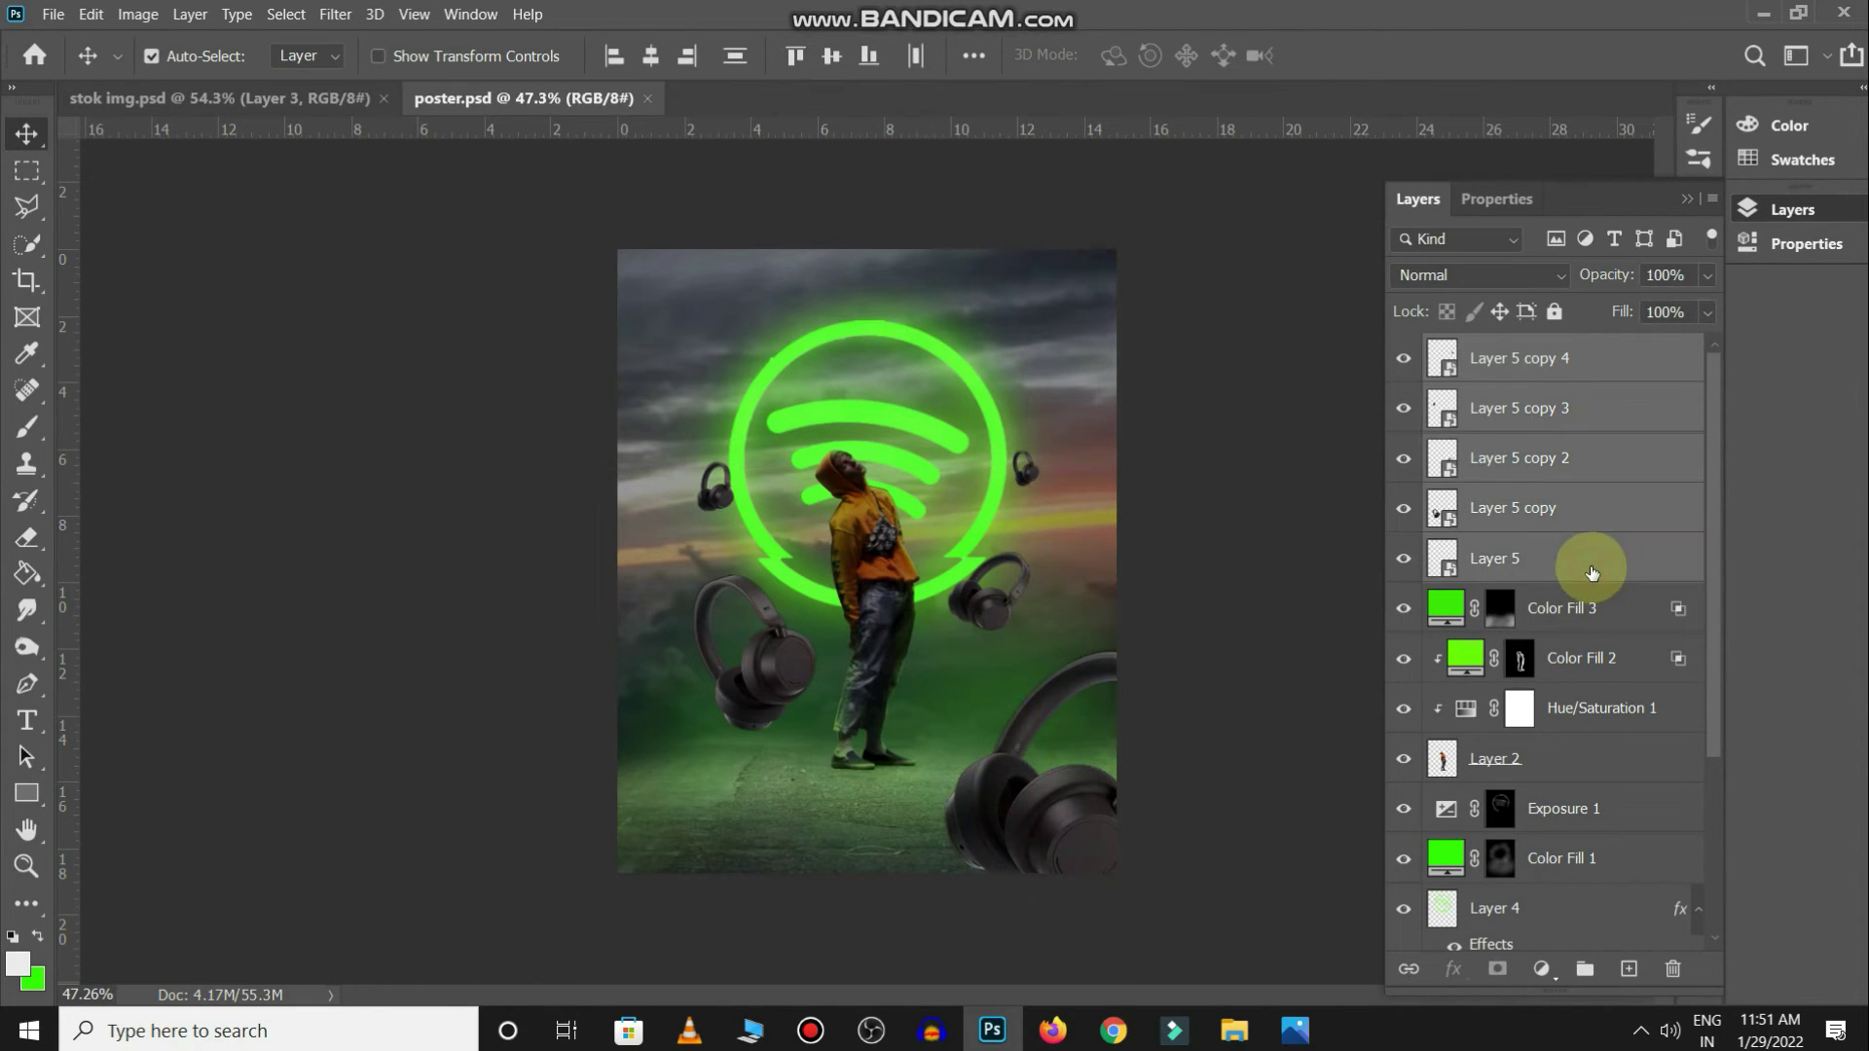
key(ctrl+g)
click(1541, 969)
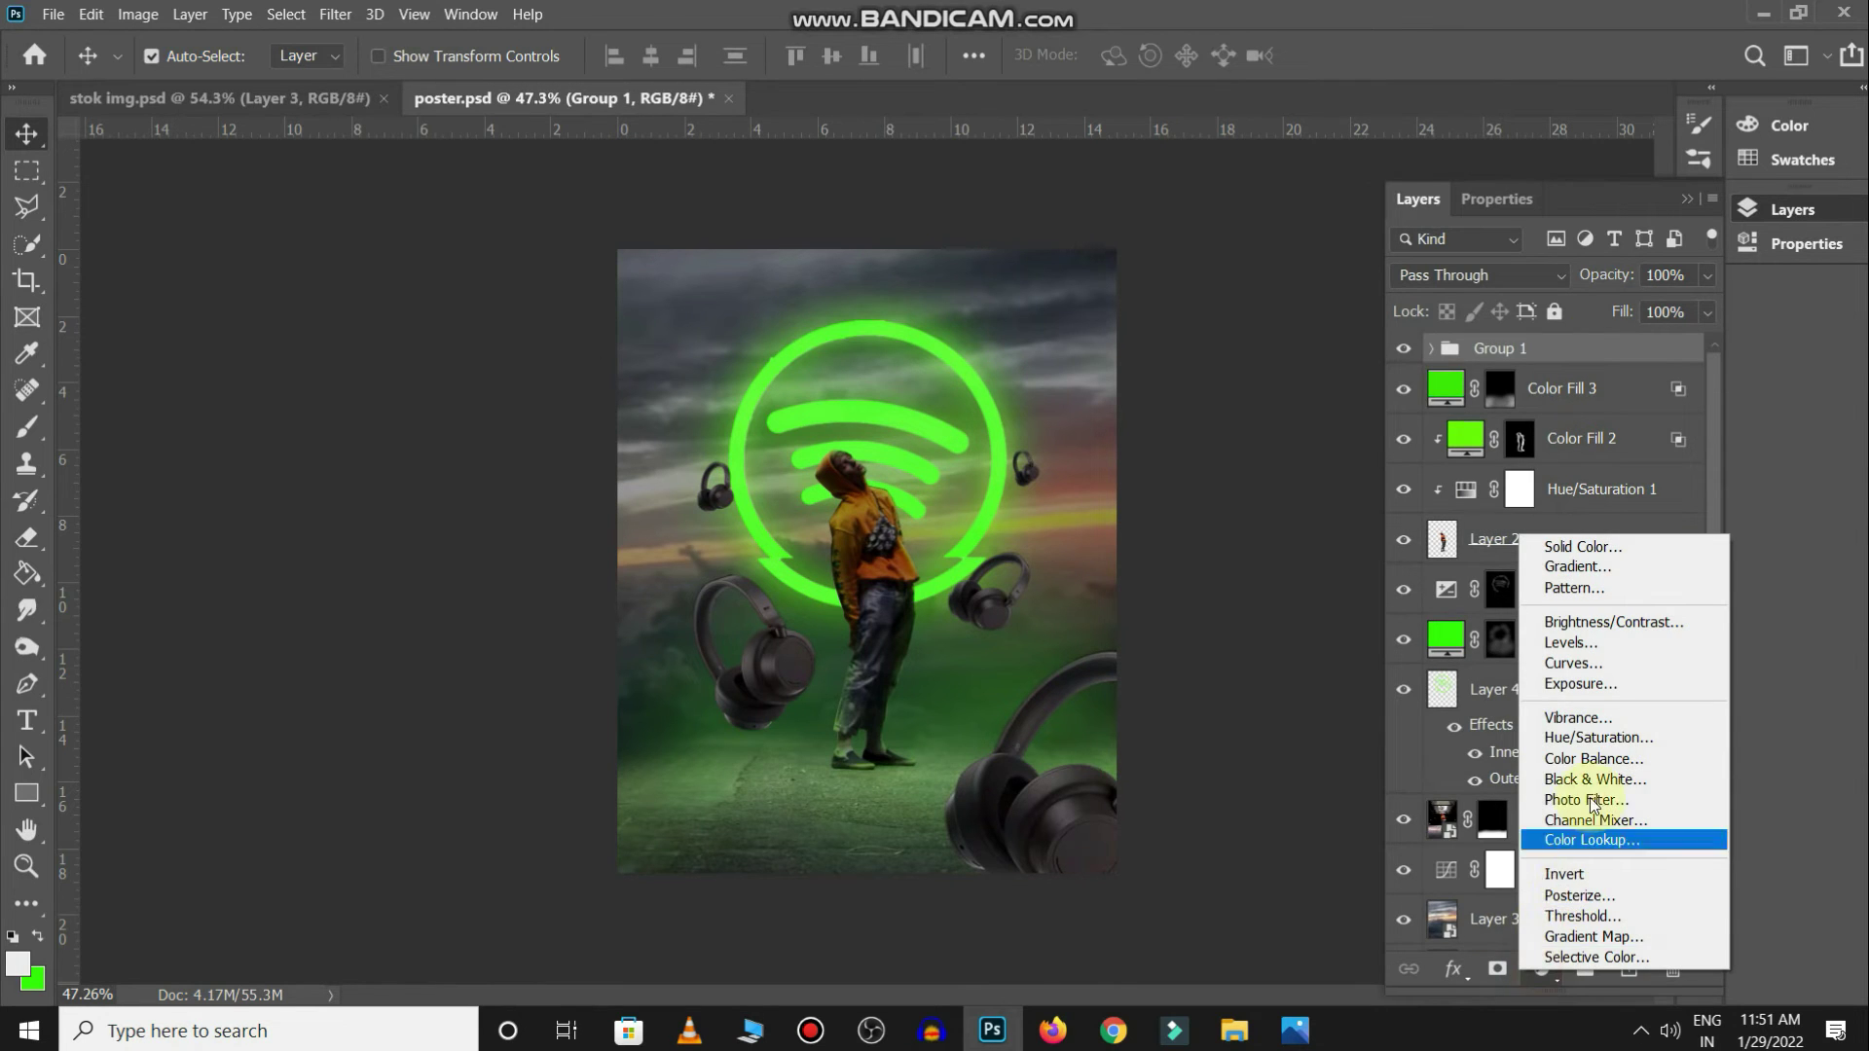
click(1604, 740)
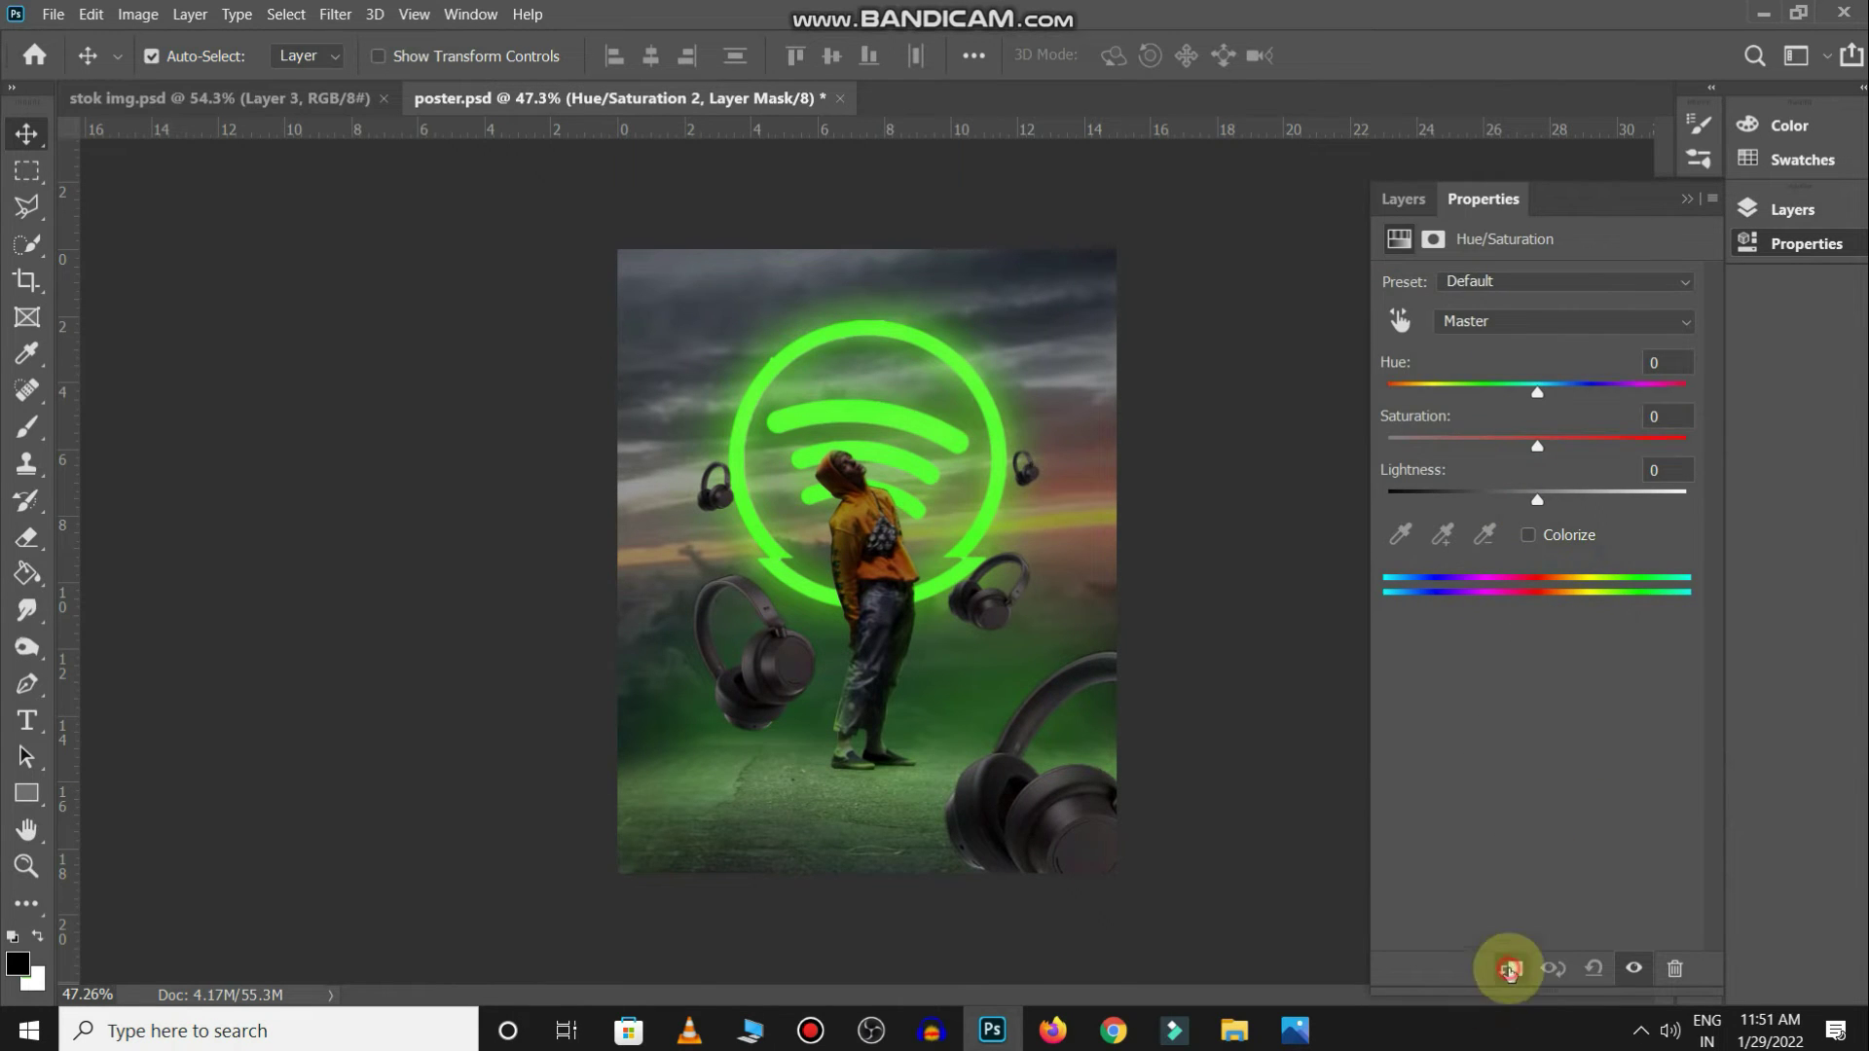
drag(1536, 499, 1503, 485)
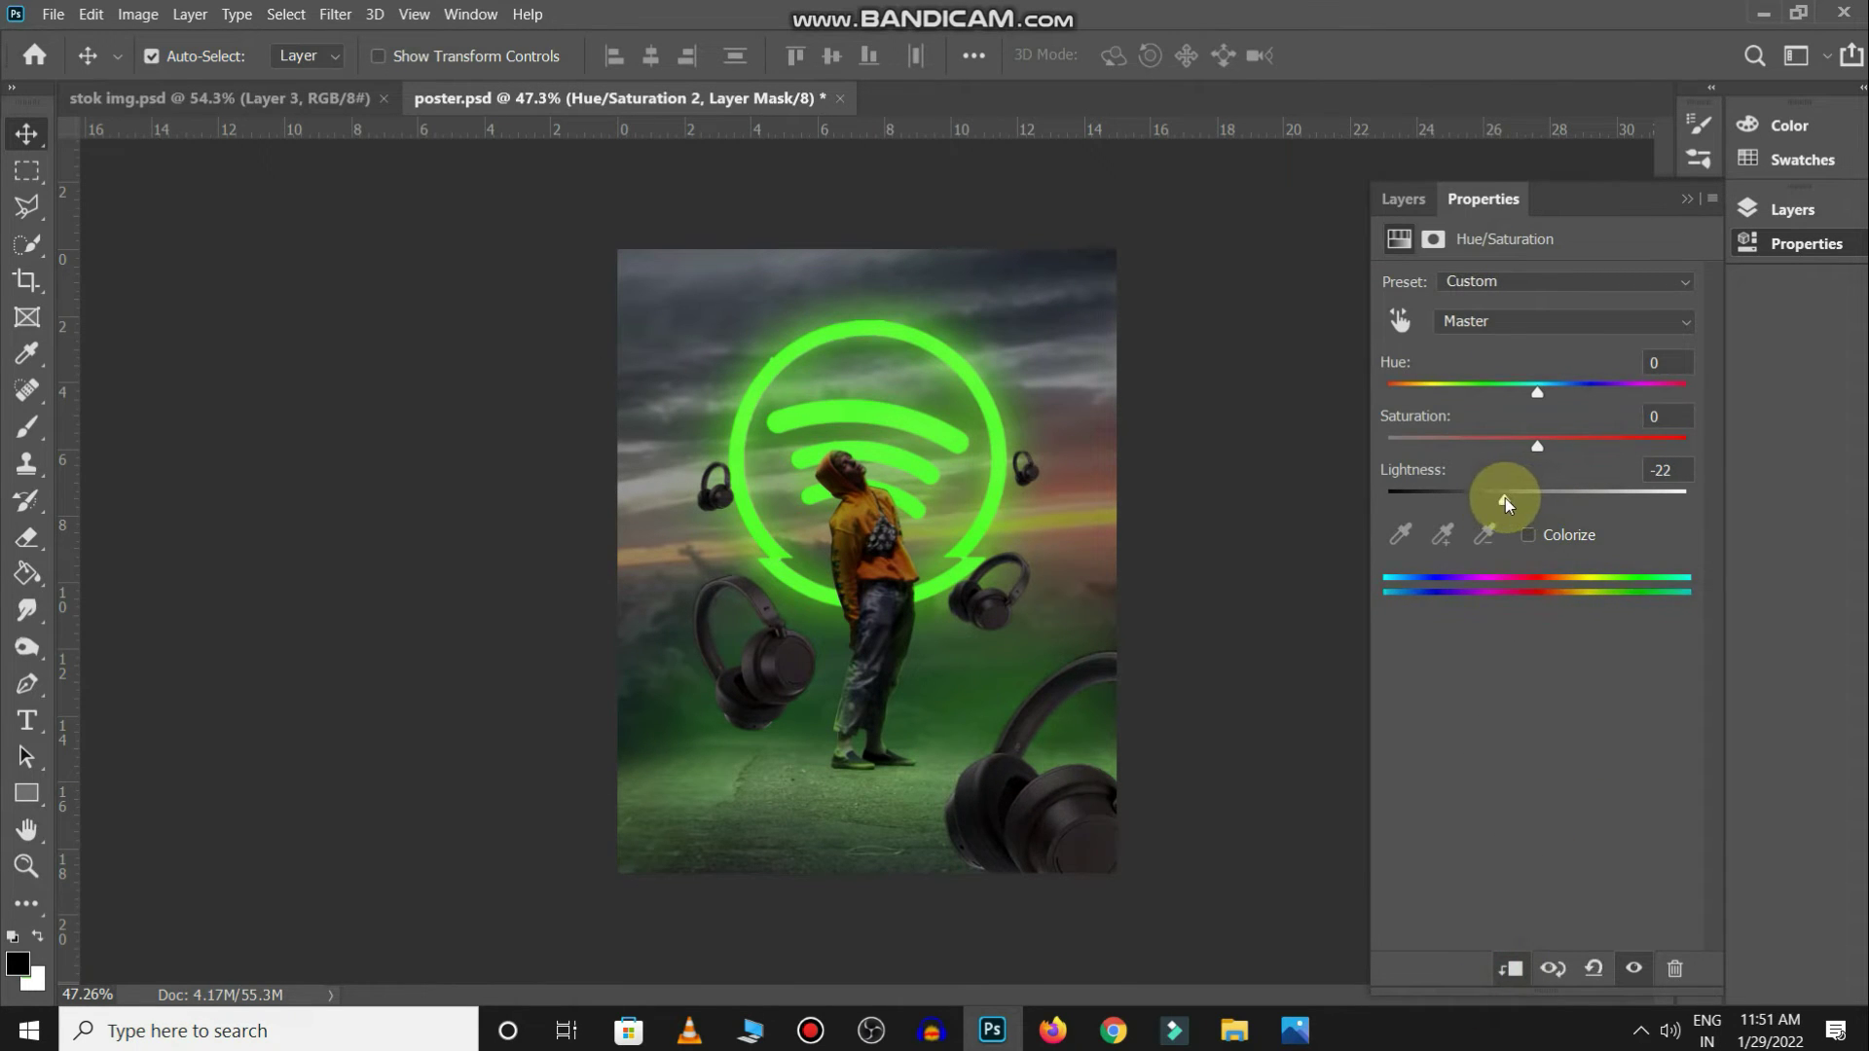
click(1402, 199)
click(1604, 398)
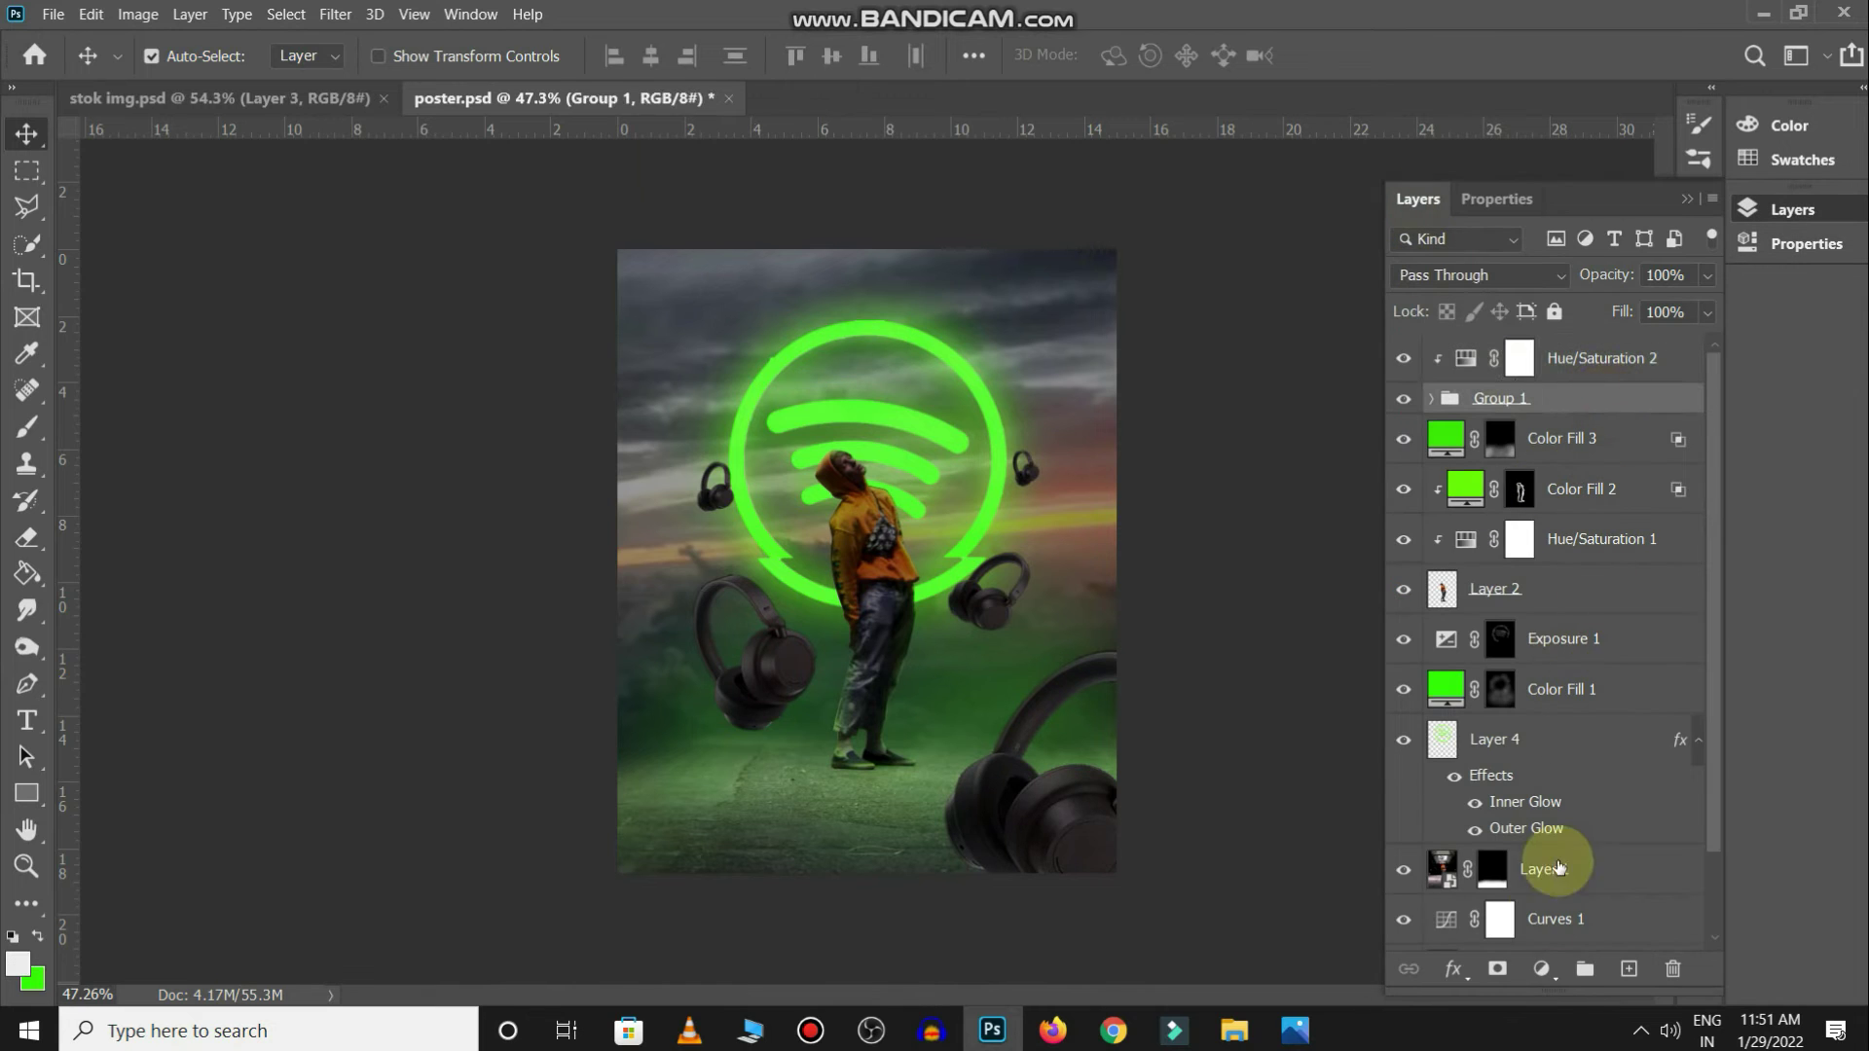
click(1541, 968)
Add a green Screen Color Fill 4 over the headphones, splitting its Underlying Layer Blend If slider
click(1616, 551)
drag(1579, 646, 1579, 680)
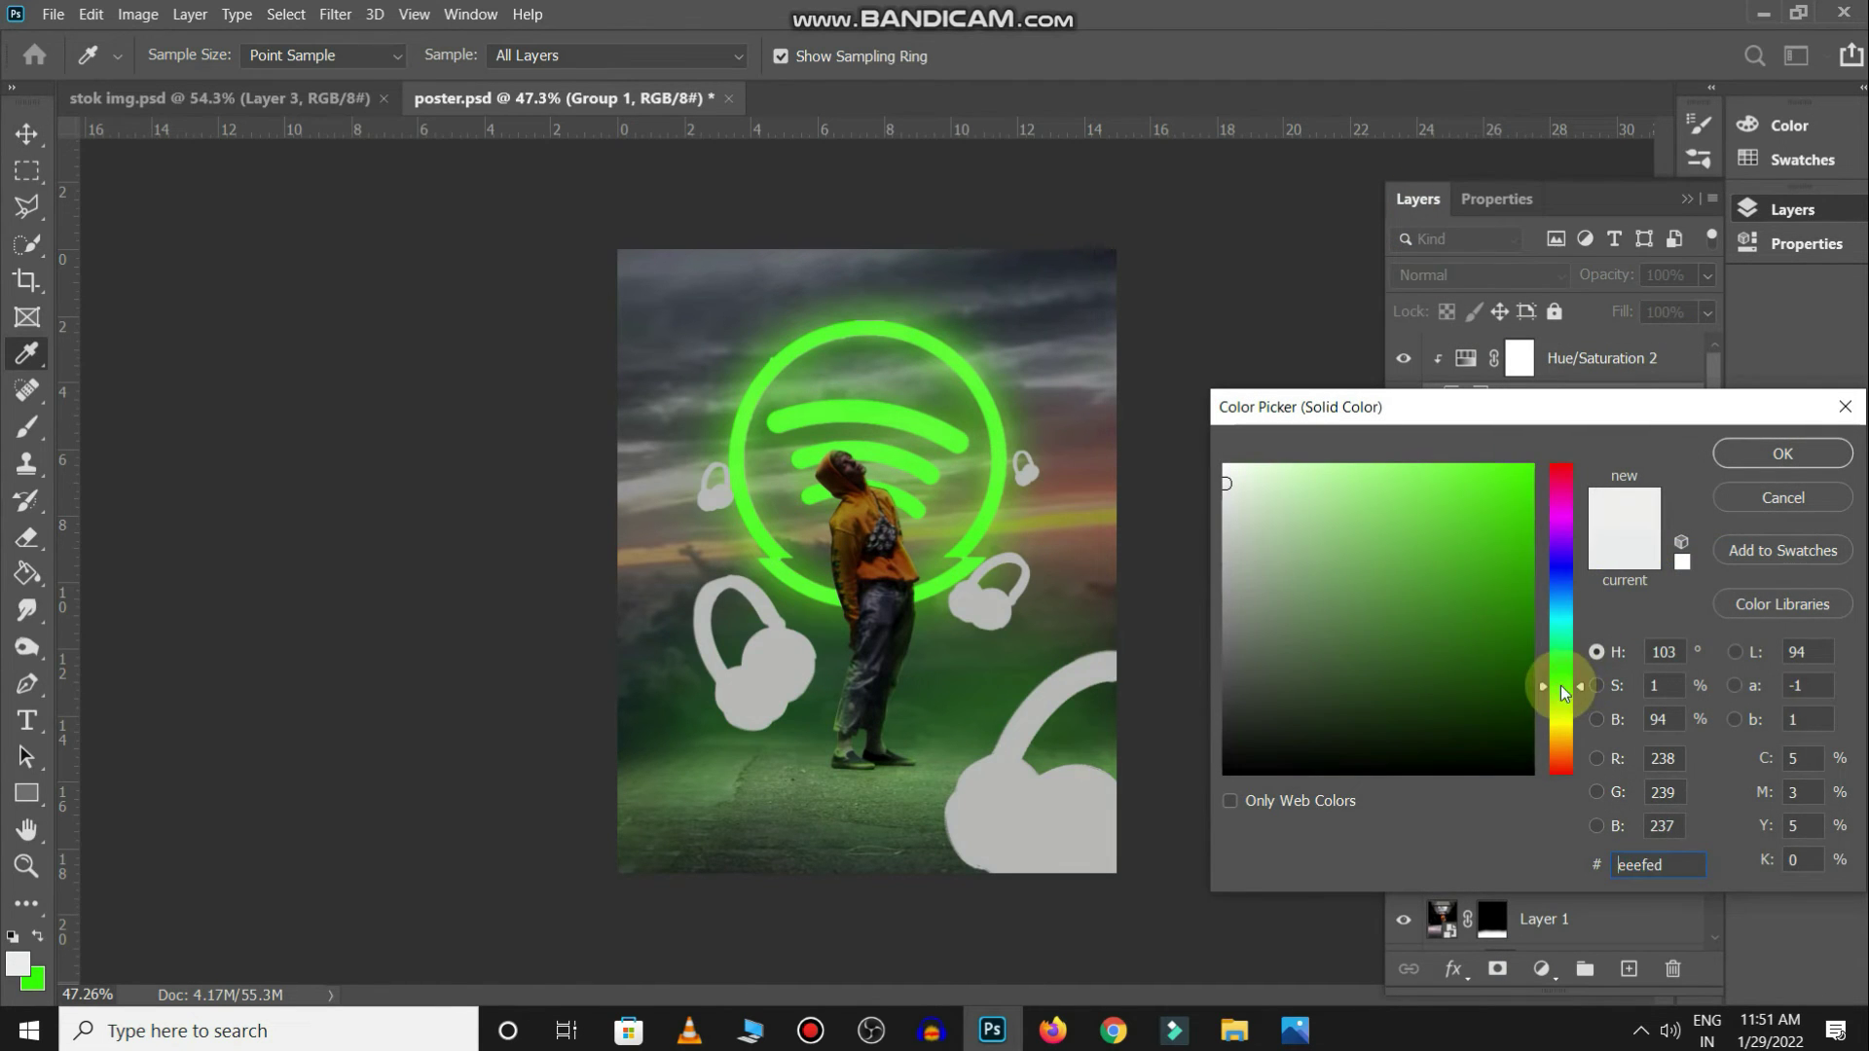
click(1764, 451)
click(1557, 278)
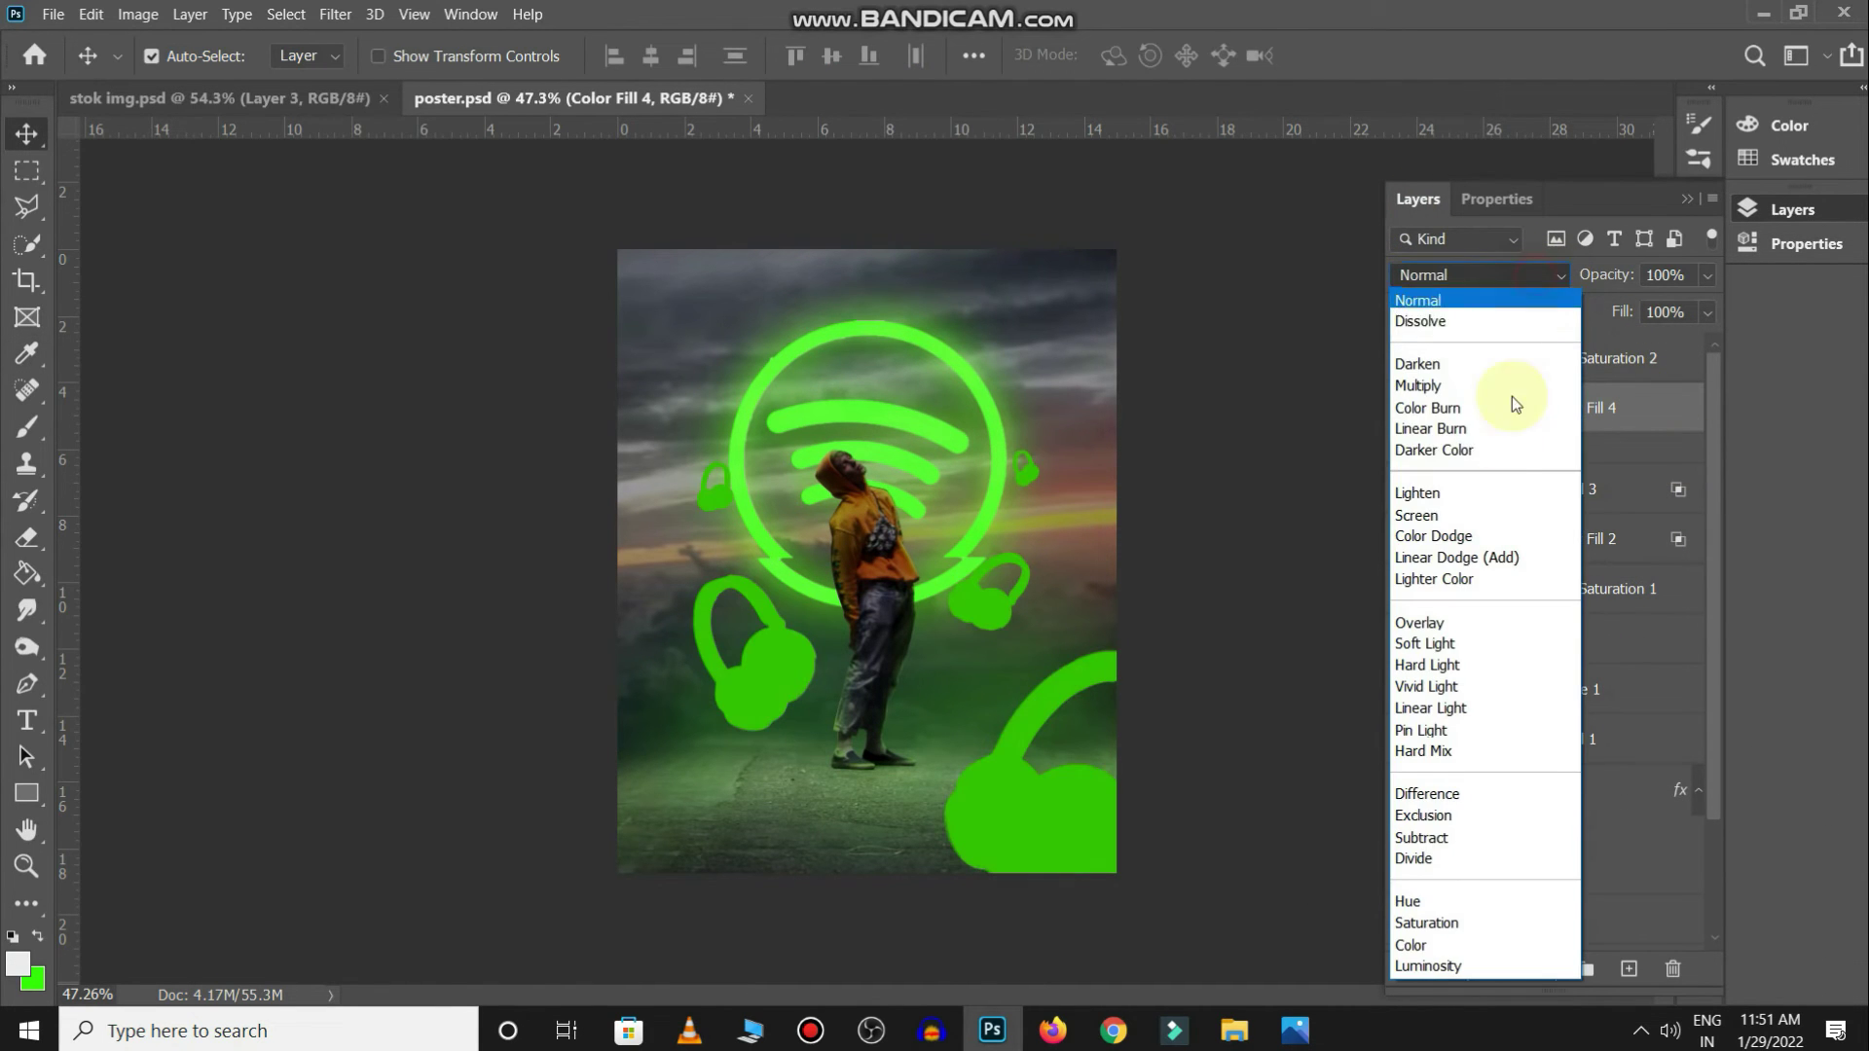
click(1441, 518)
double_click(1668, 417)
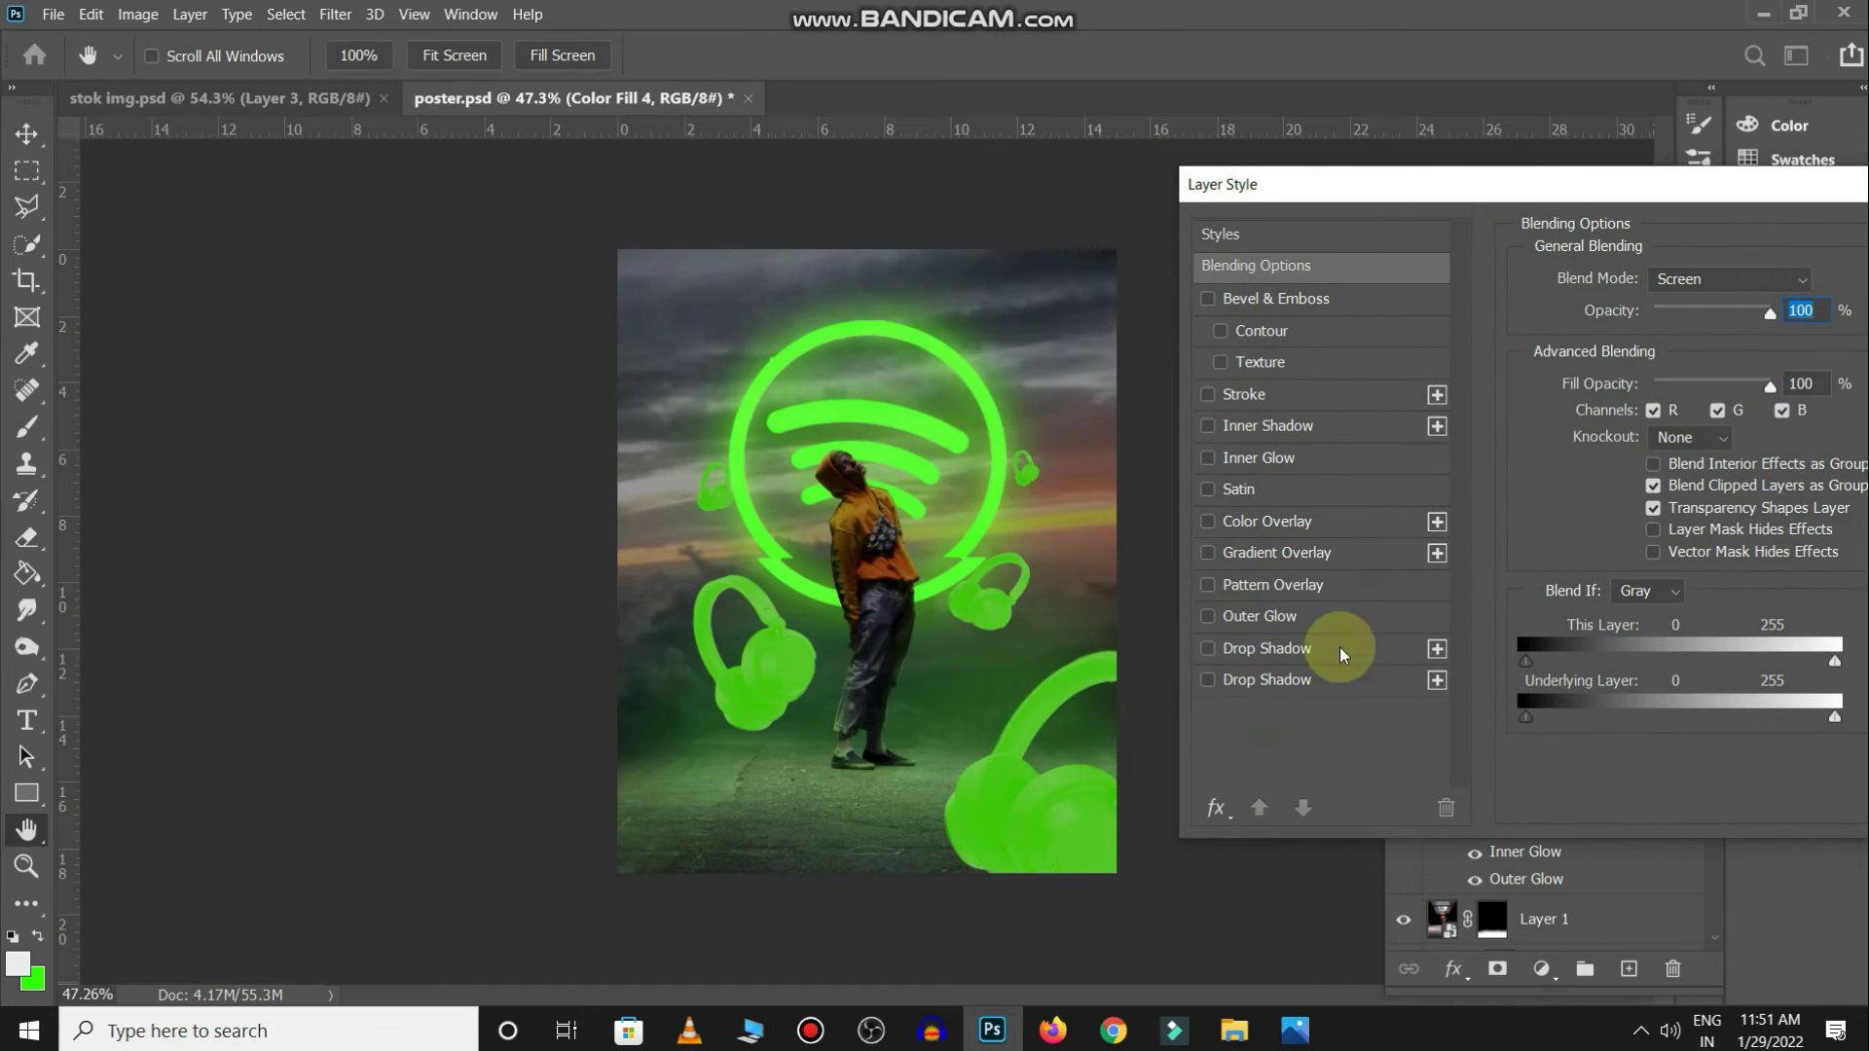
drag(1526, 718, 1716, 722)
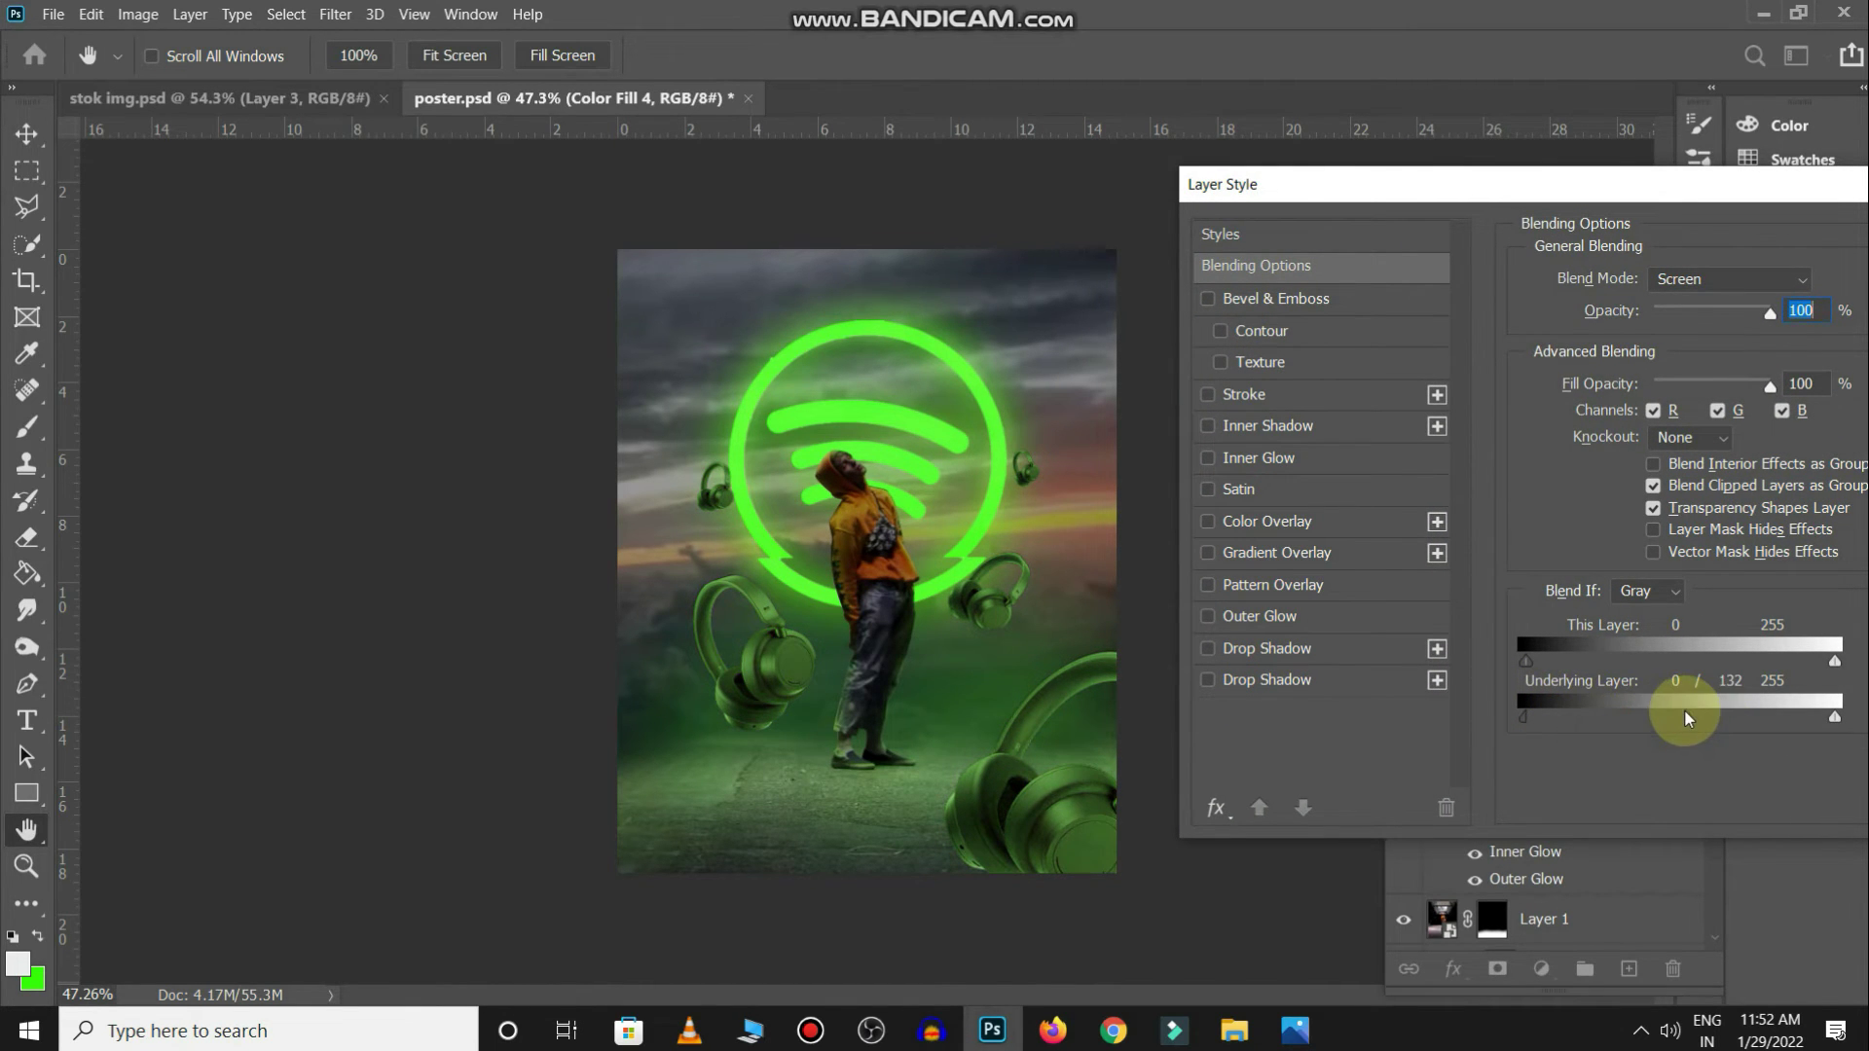
key(Return)
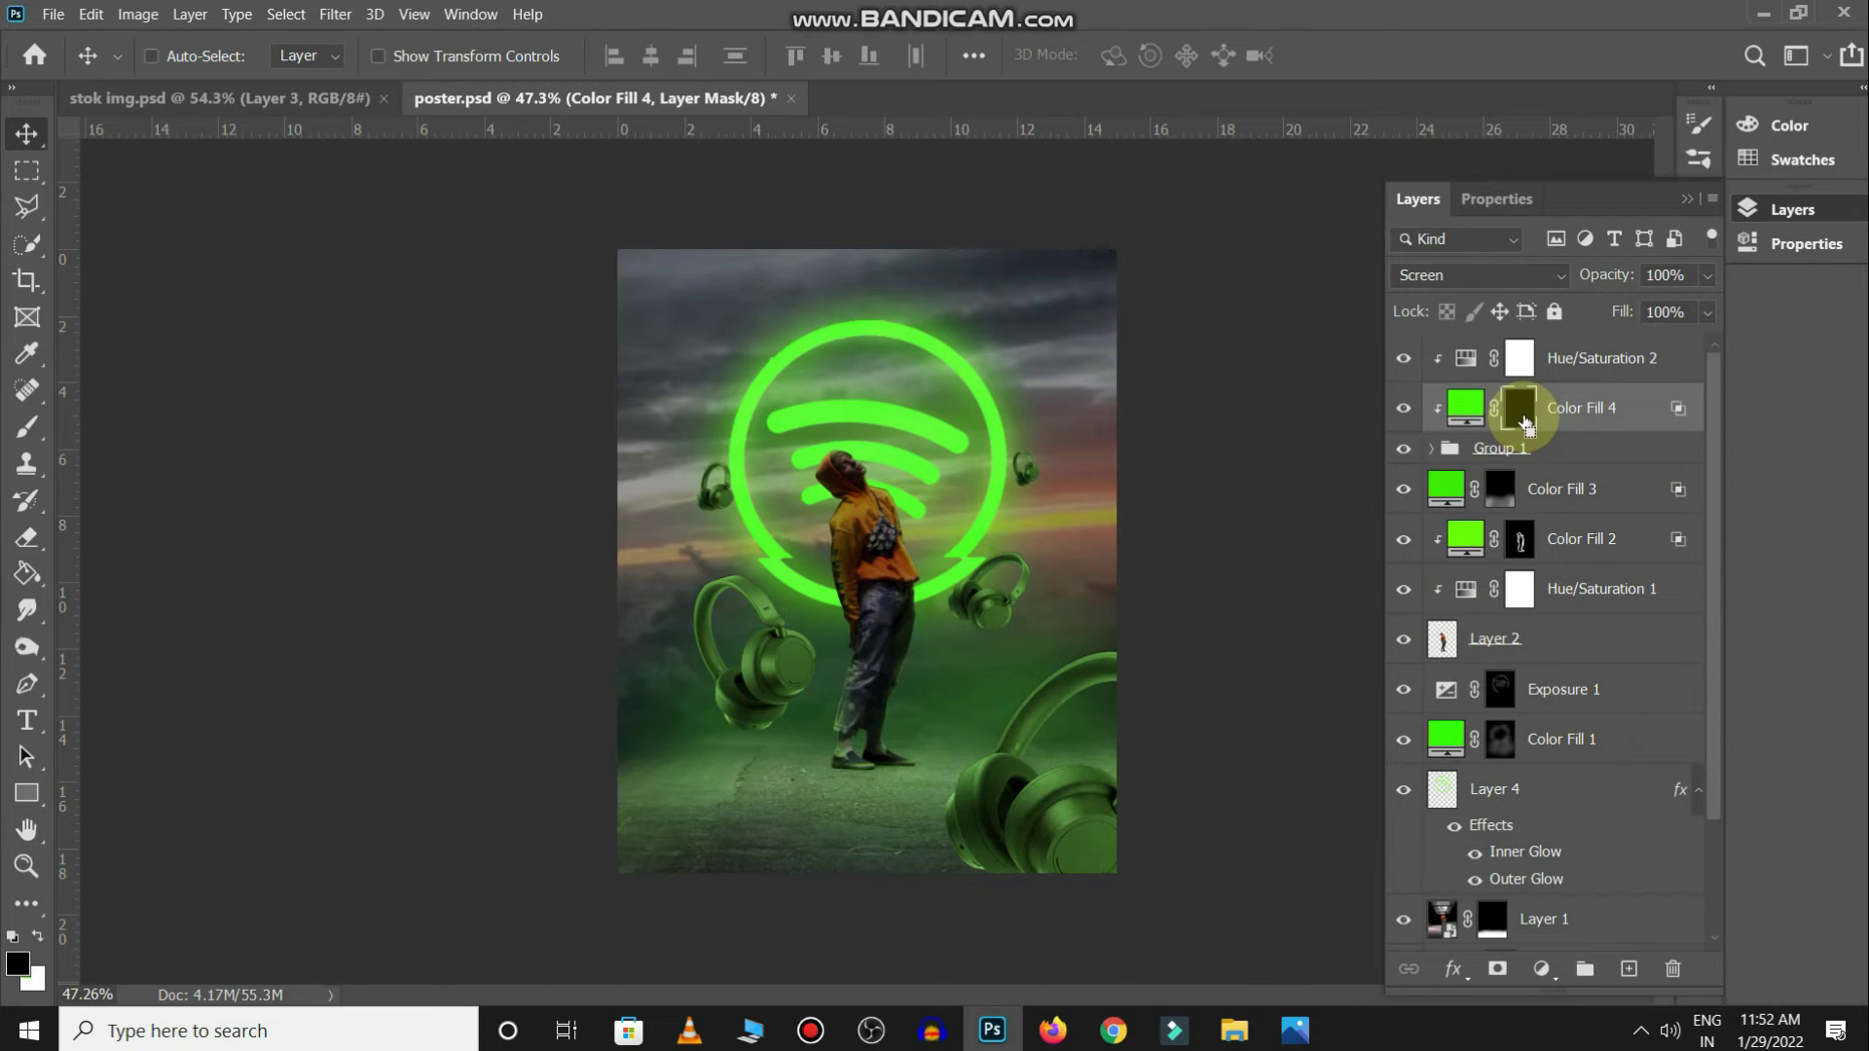
With a smaller white brush at 31% opacity, paint green onto the lower headphones' band and ear cup
key(b)
scroll(1159, 805, up, 5)
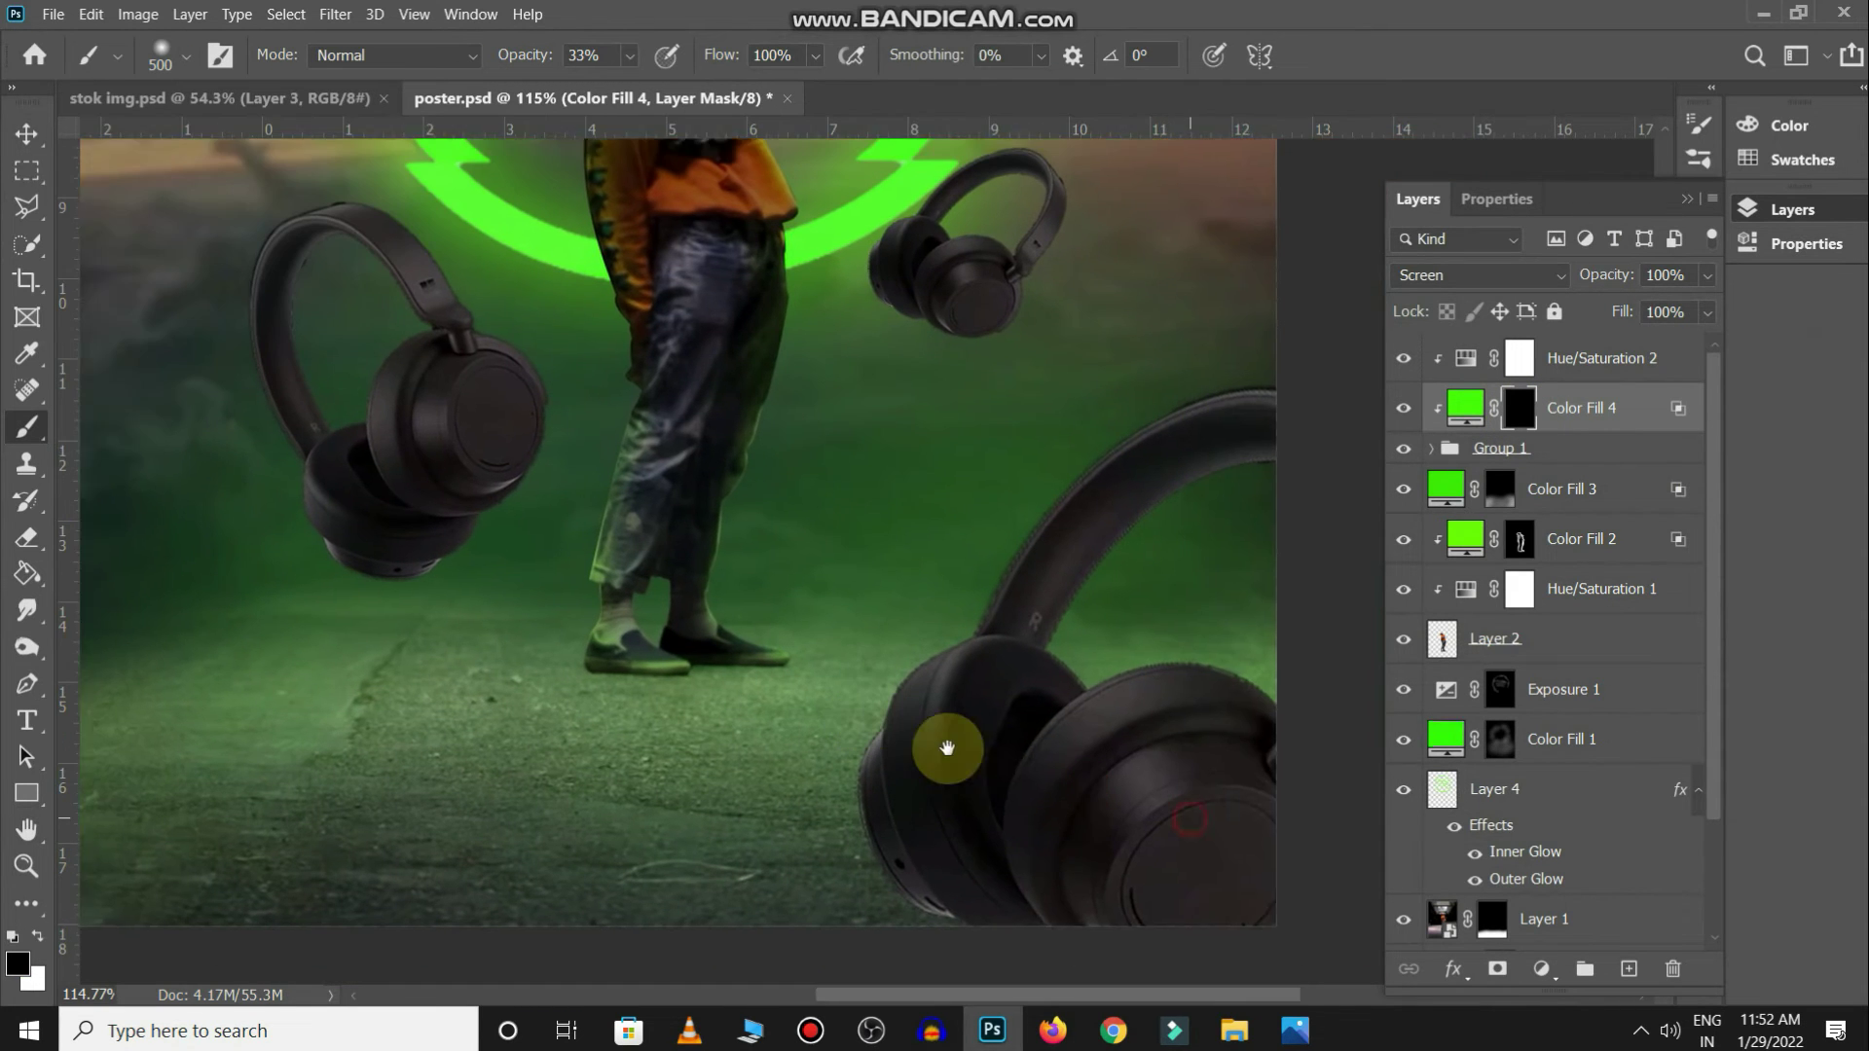
drag(946, 748, 952, 739)
key(bracketleft)
key(bracketleft)
key(bracketleft)
drag(529, 54, 523, 54)
key(x)
click(903, 642)
mouse_move(952, 533)
mouse_down()
mouse_move(1201, 396)
mouse_move(1068, 425)
mouse_move(822, 668)
mouse_move(769, 853)
mouse_move(868, 910)
mouse_move(1085, 780)
mouse_move(1072, 639)
mouse_move(1082, 748)
mouse_up()
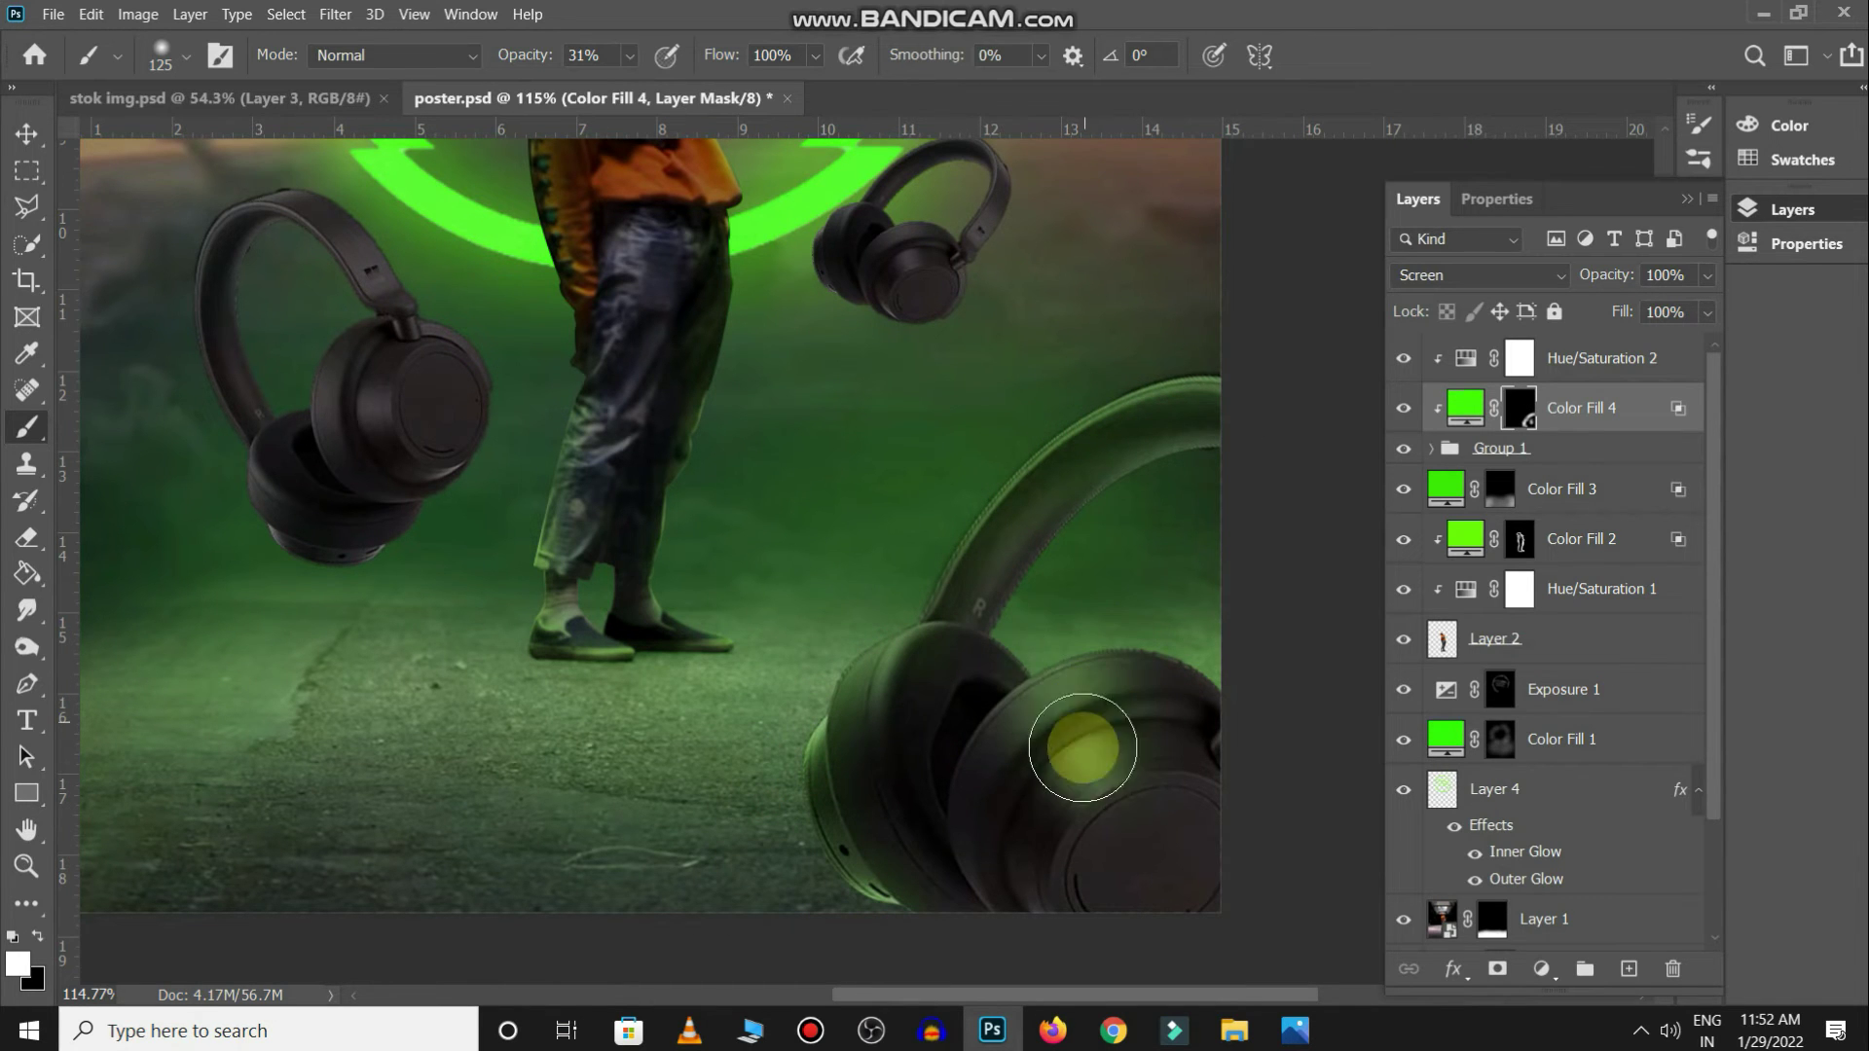
Paint green onto the left headphones' headband and the right headphones' headband and ear cups
key(ctrl+0)
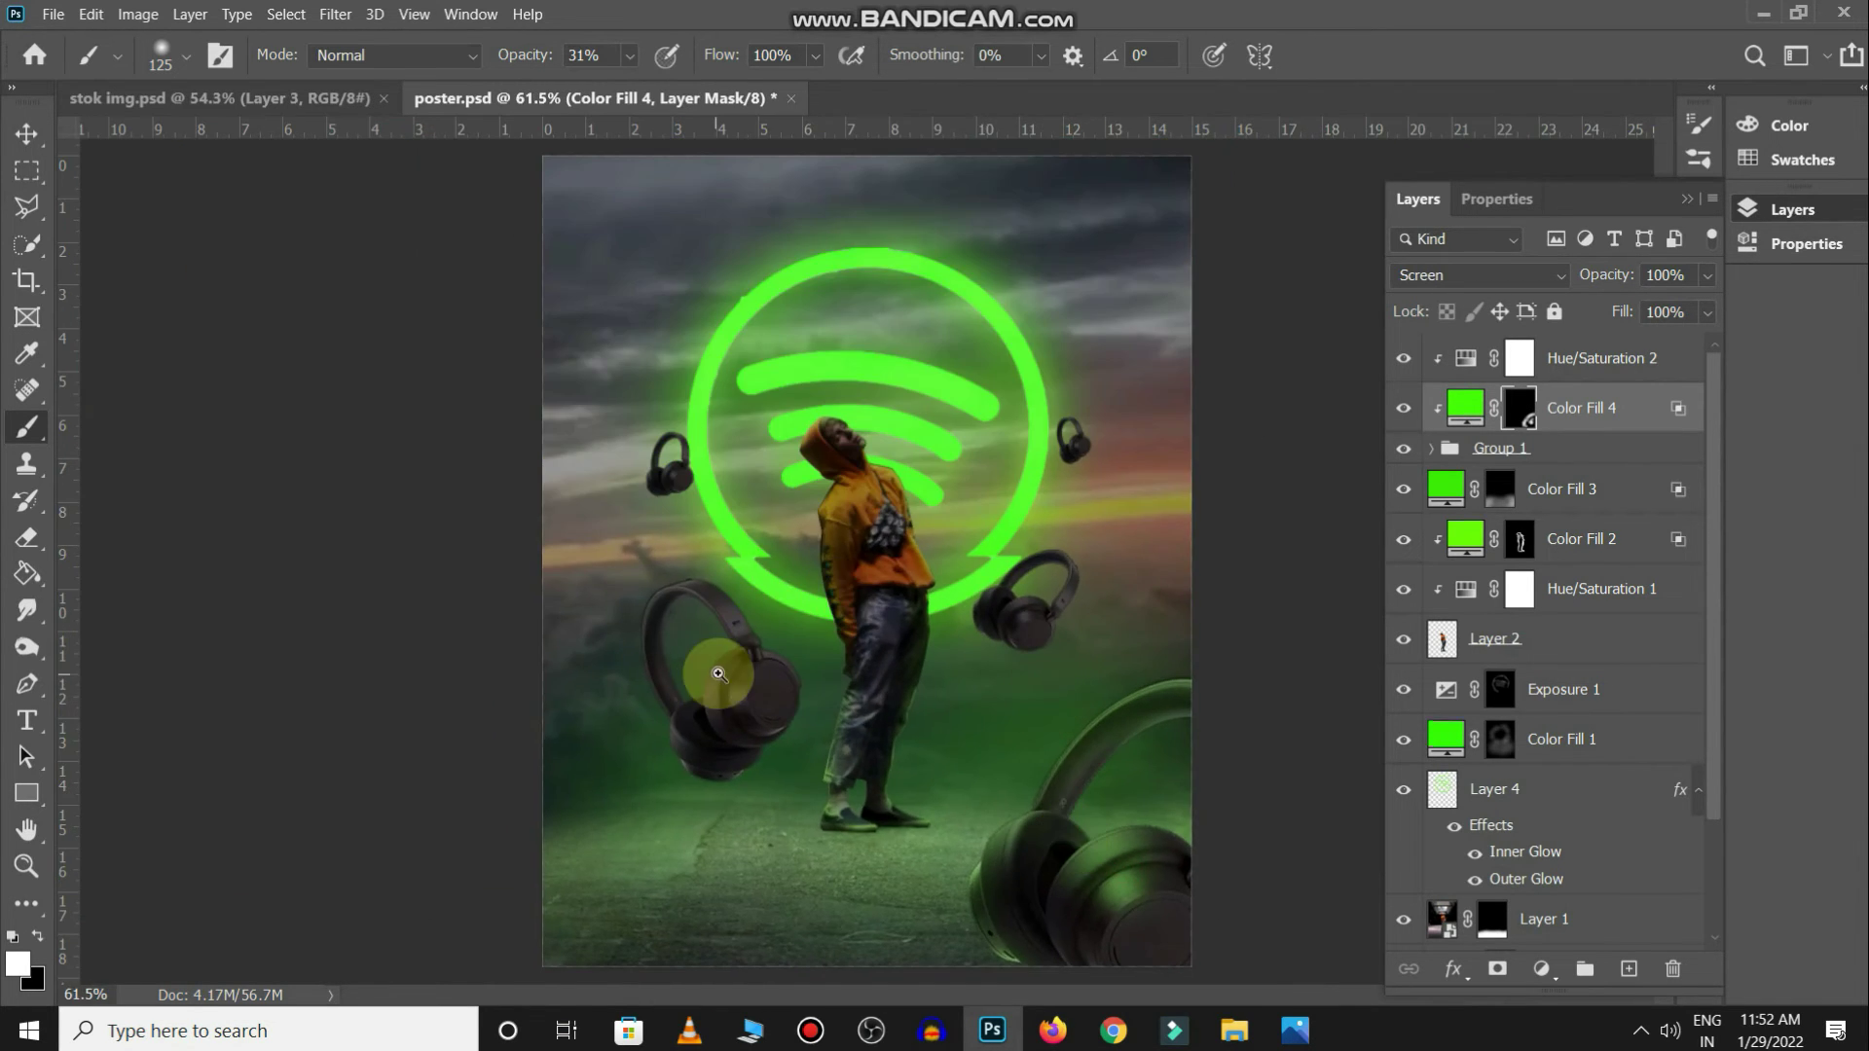
drag(718, 674, 697, 630)
mouse_move(772, 680)
mouse_down()
mouse_move(529, 529)
mouse_move(471, 622)
mouse_move(521, 807)
mouse_up()
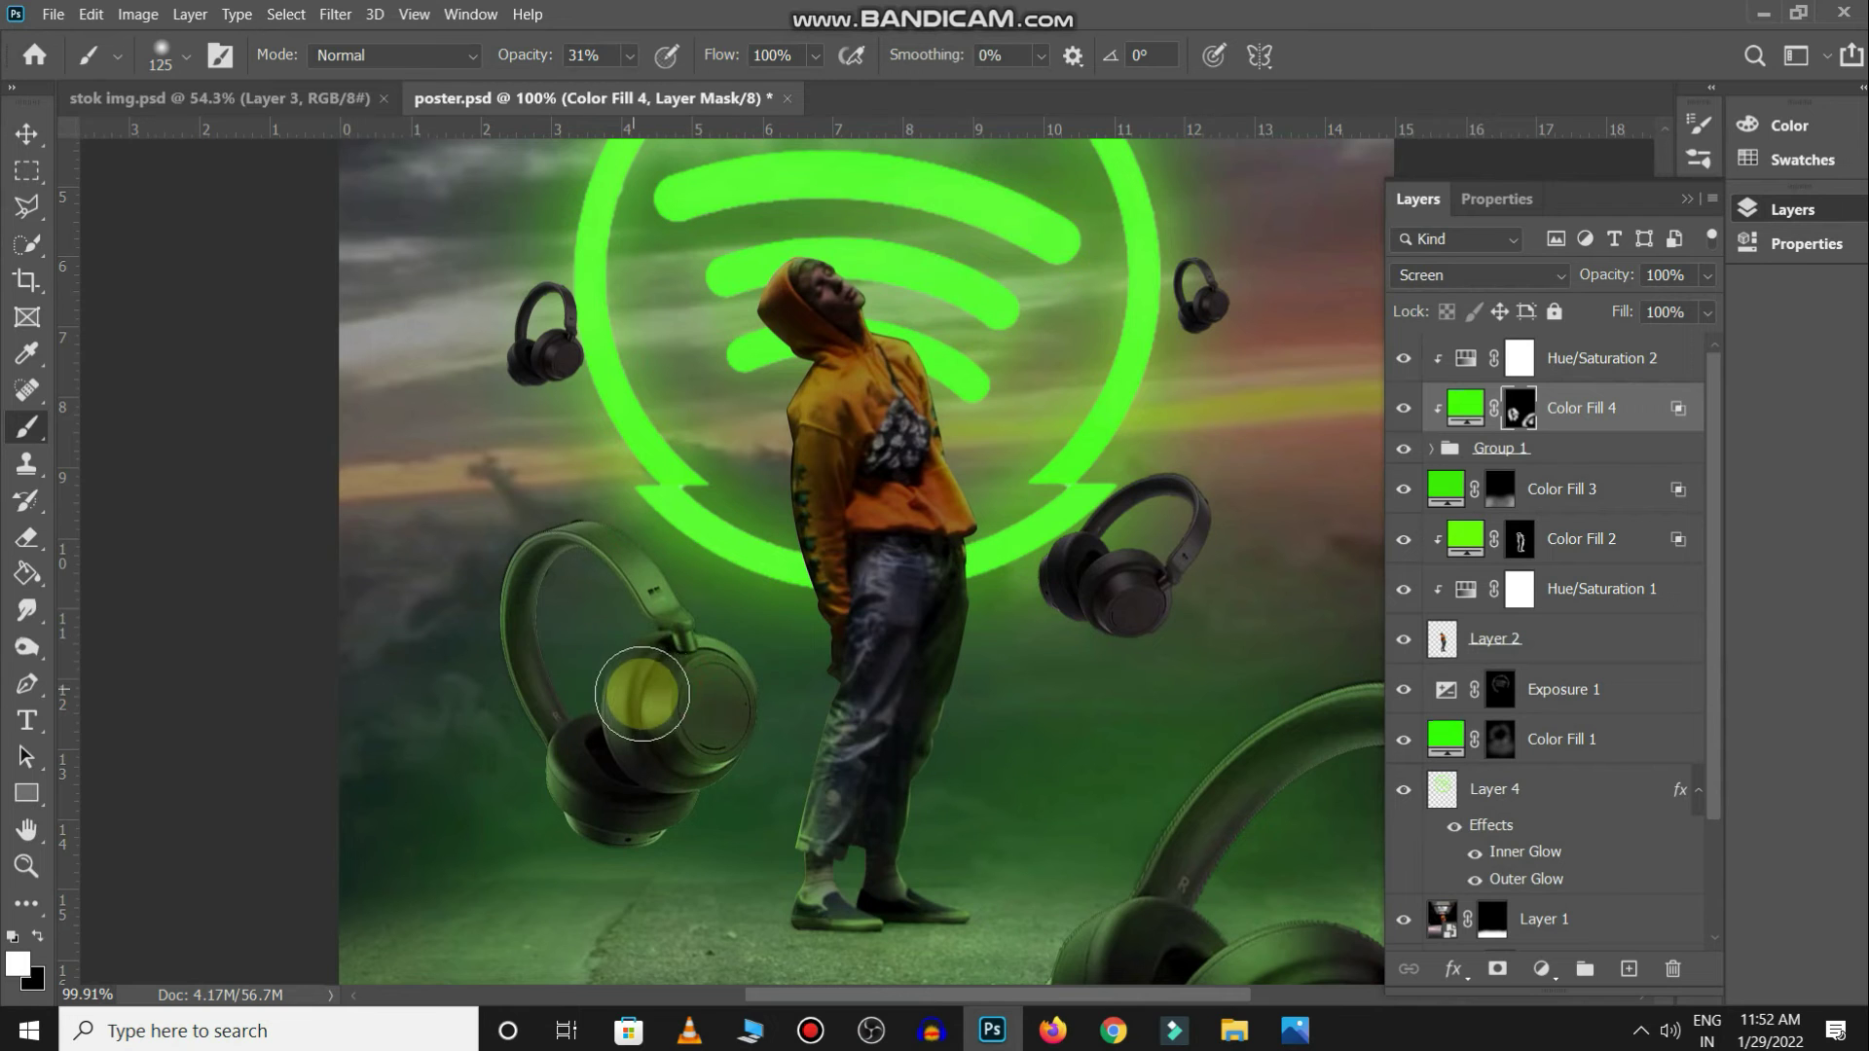
key(bracketleft)
key(x)
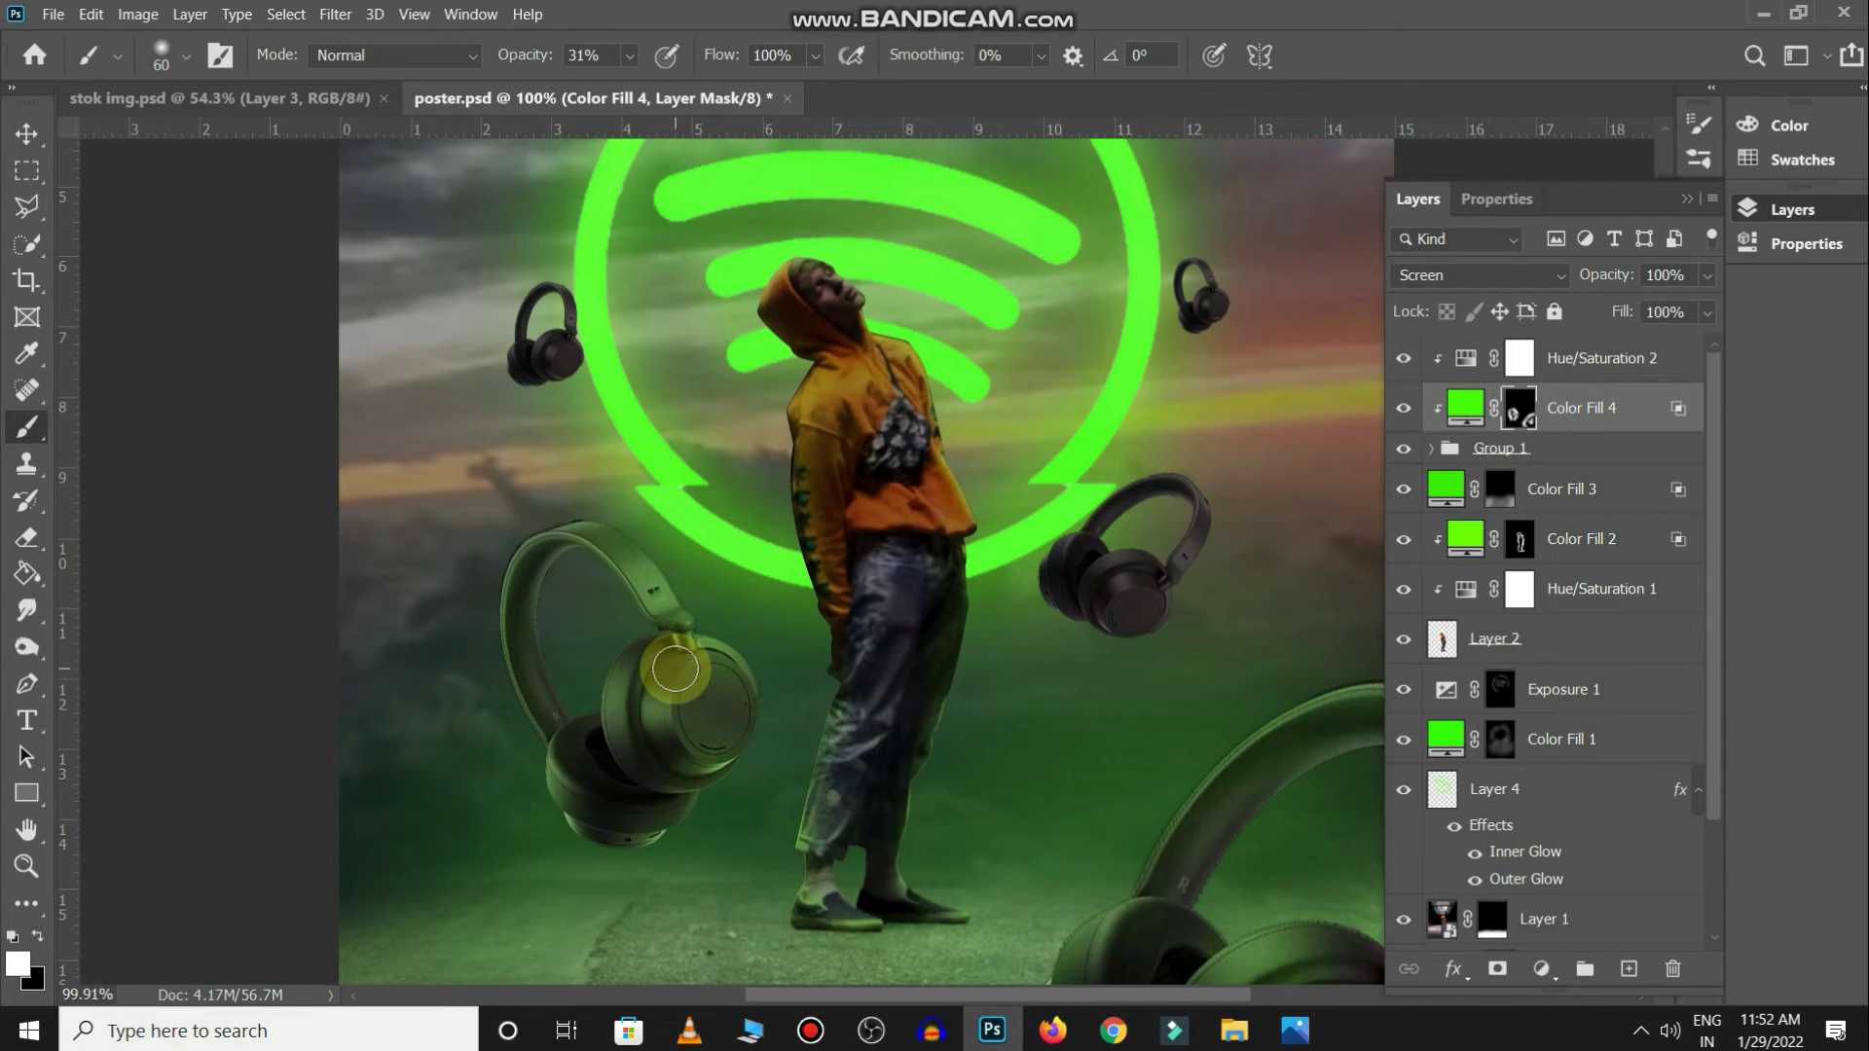
scroll(861, 779, up, 5)
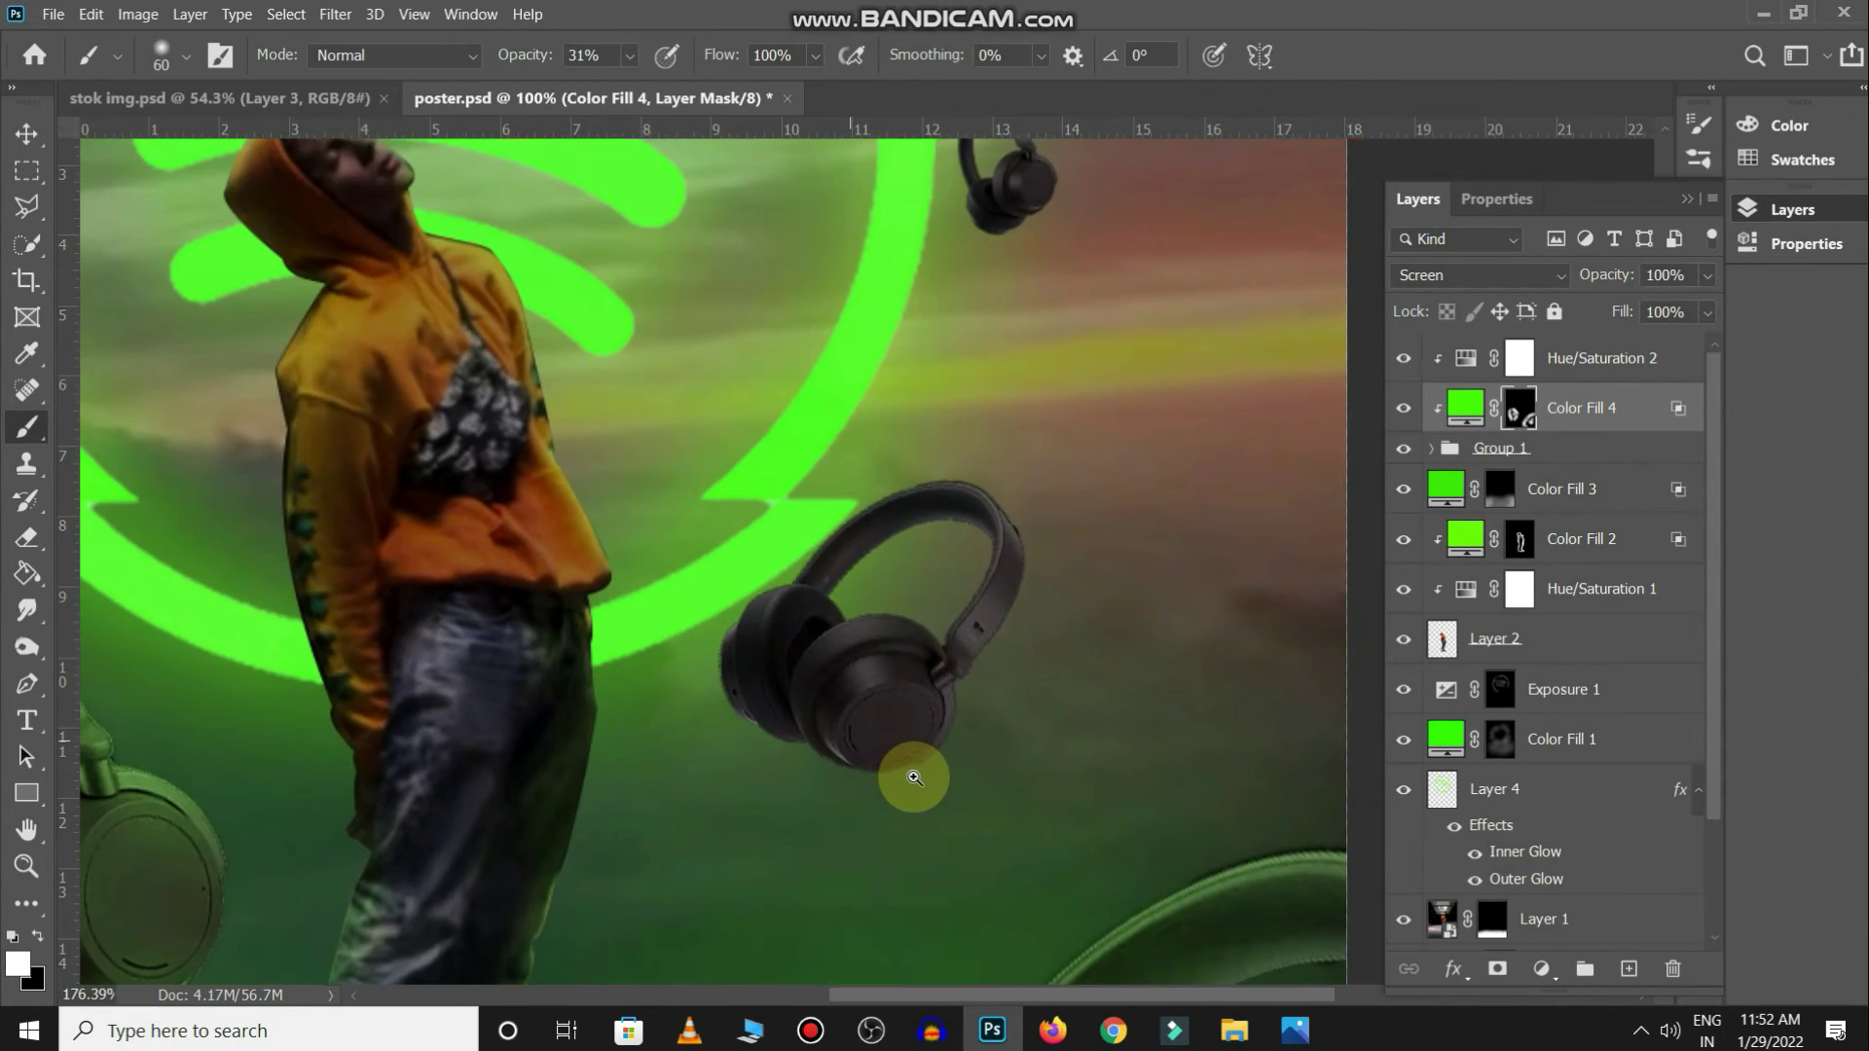
key(bracketright)
key(bracketright)
key(bracketright)
mouse_move(845, 526)
mouse_down()
mouse_move(943, 488)
mouse_move(1060, 618)
mouse_move(993, 752)
mouse_up()
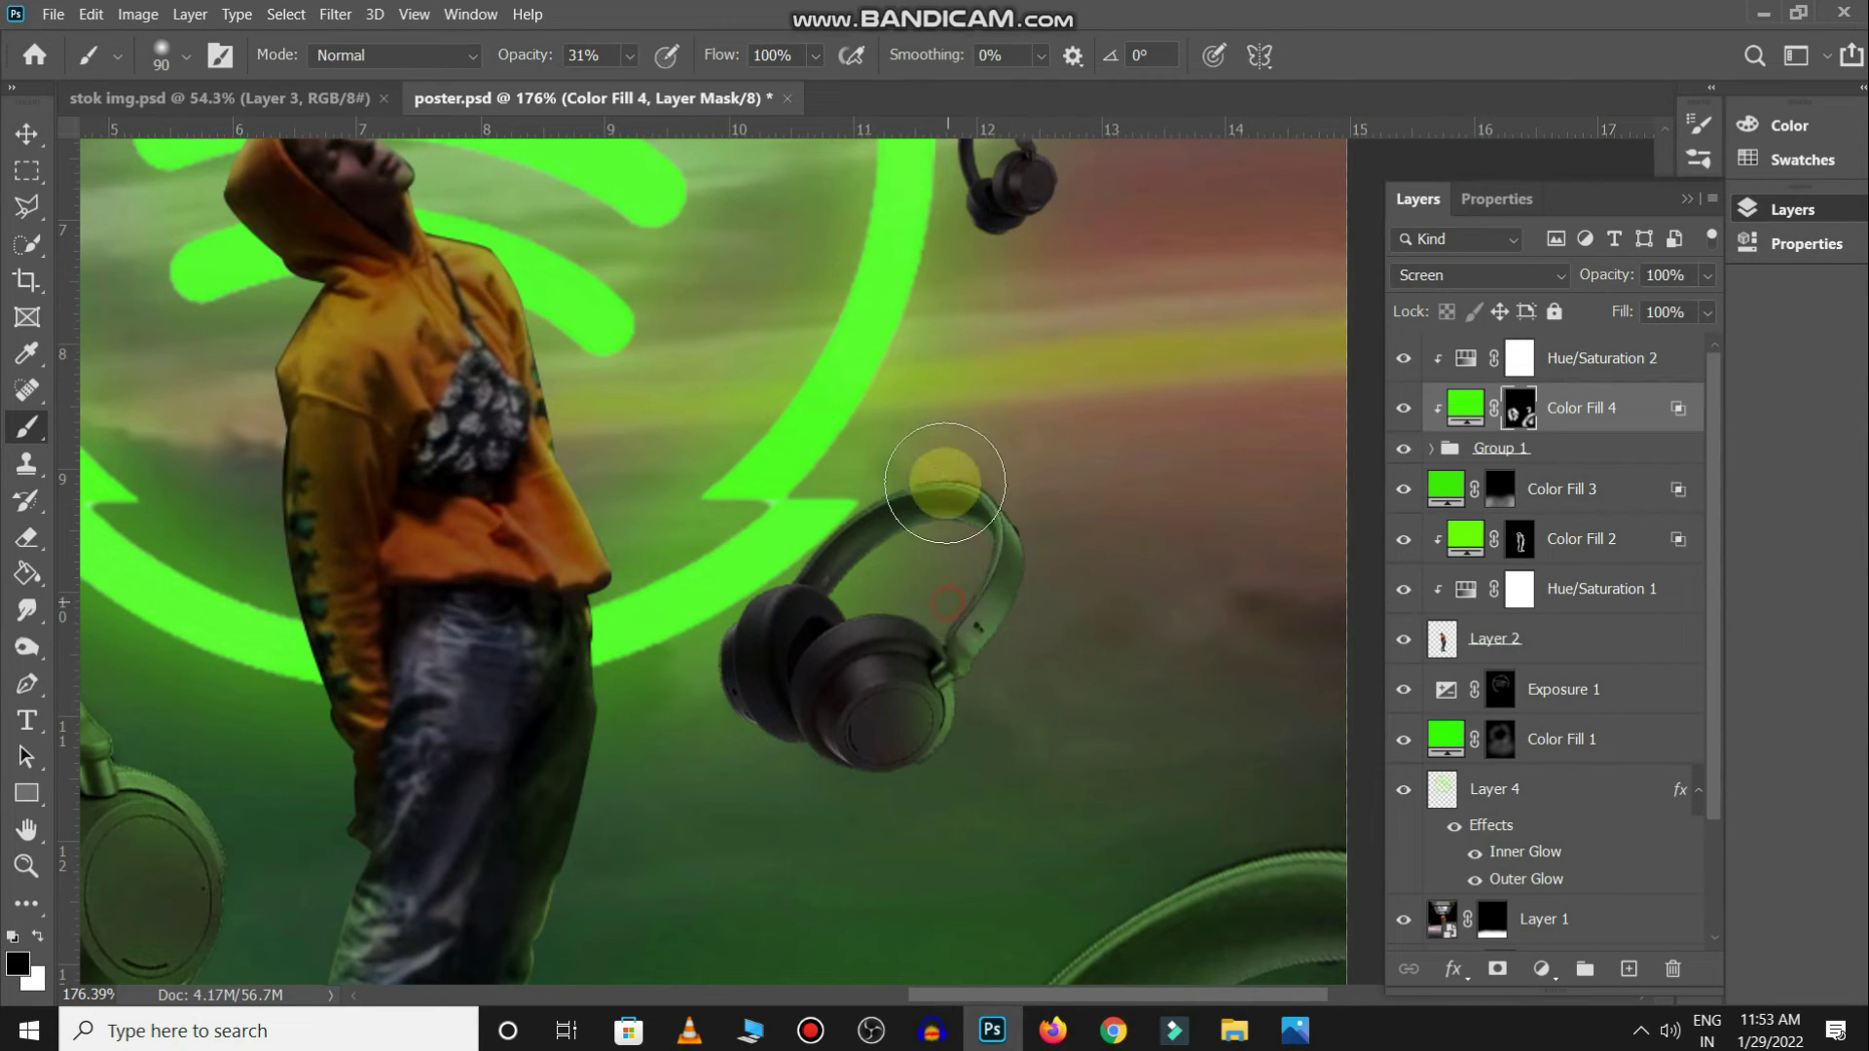
mouse_move(767, 635)
mouse_down()
mouse_move(834, 754)
mouse_move(750, 763)
mouse_move(723, 601)
mouse_up()
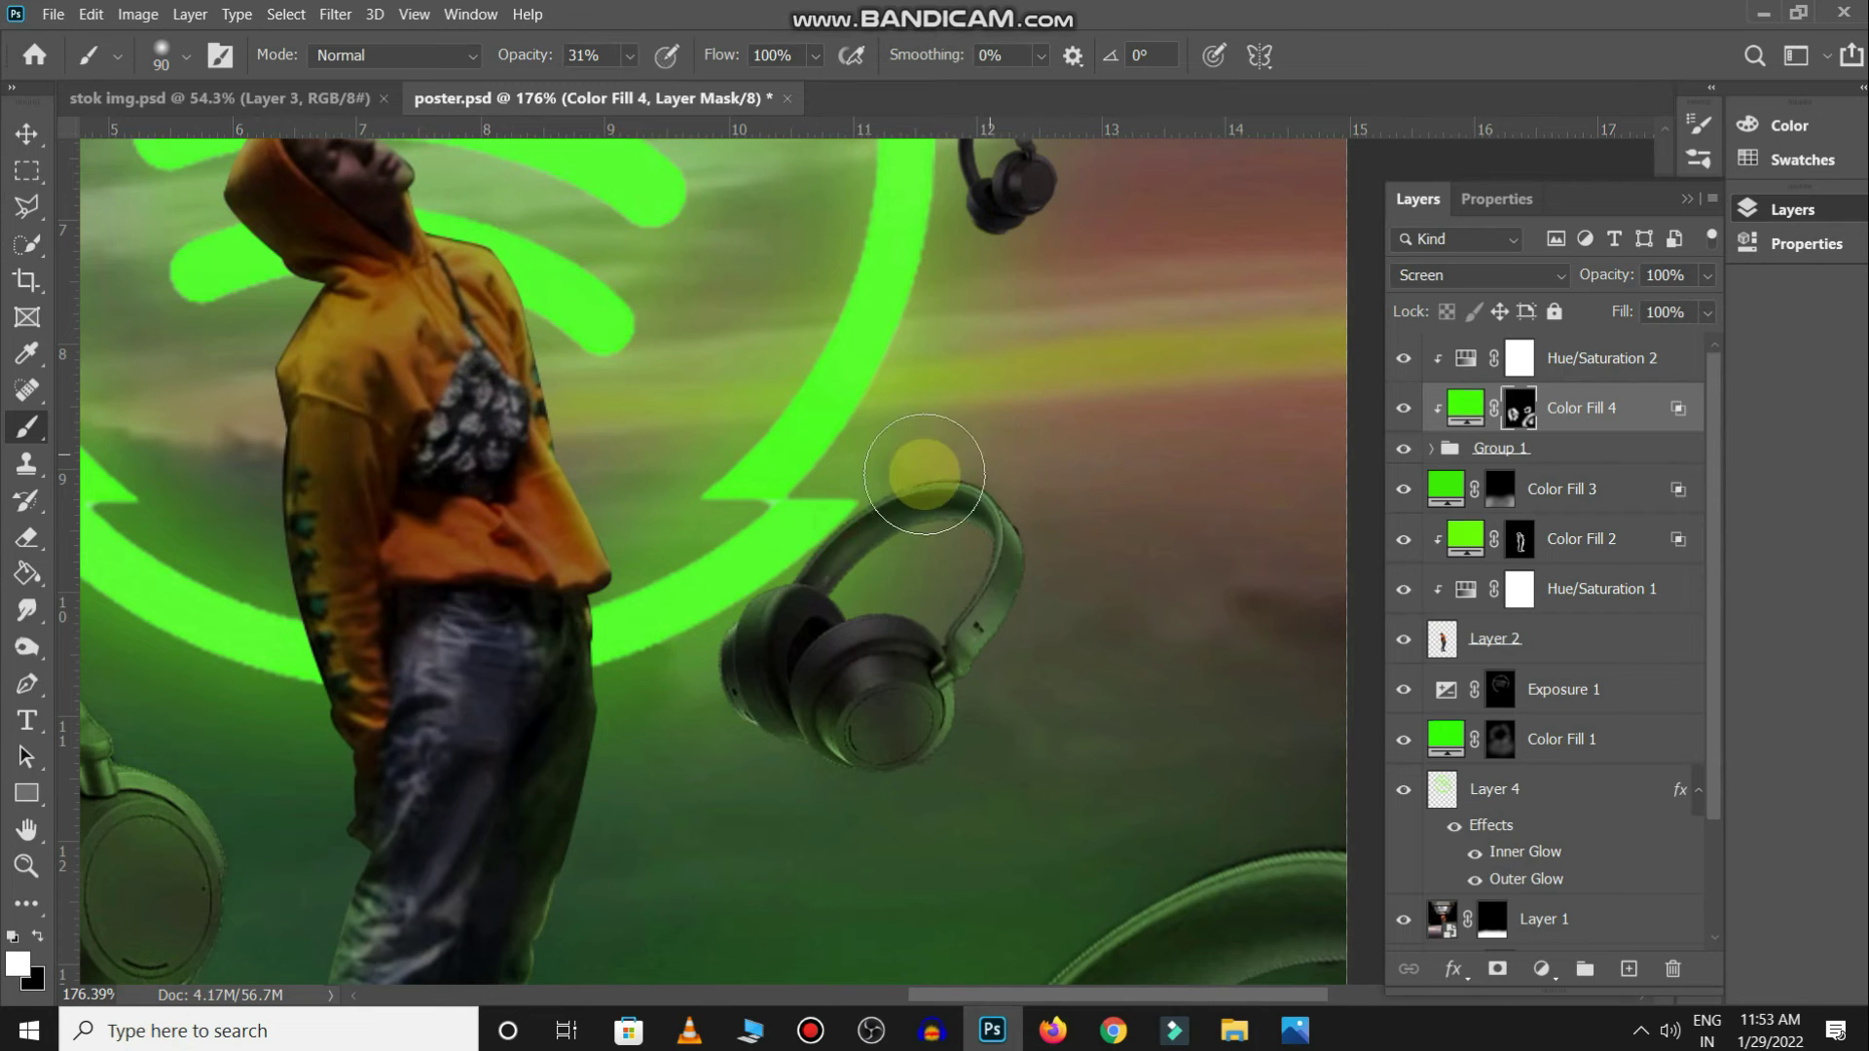
drag(808, 649, 871, 645)
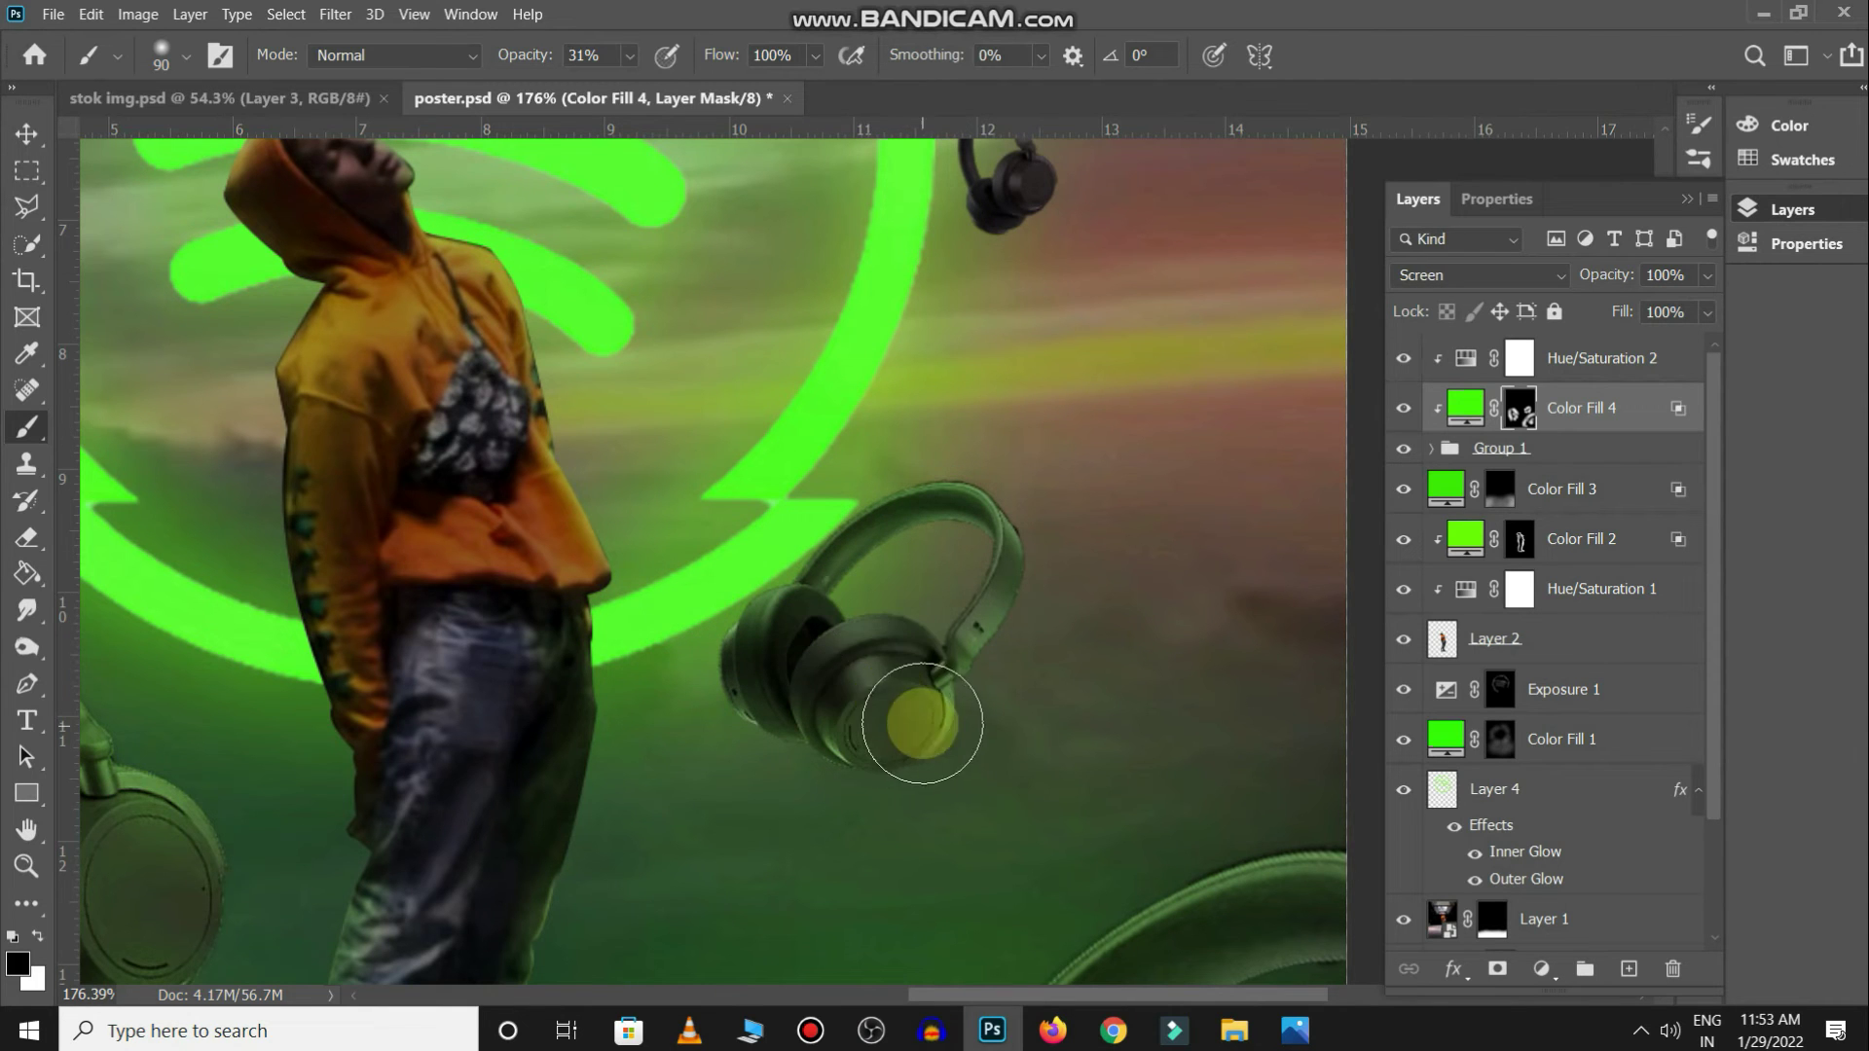
Fit the poster in the window and compare the headphones with and without the tint
key(ctrl+0)
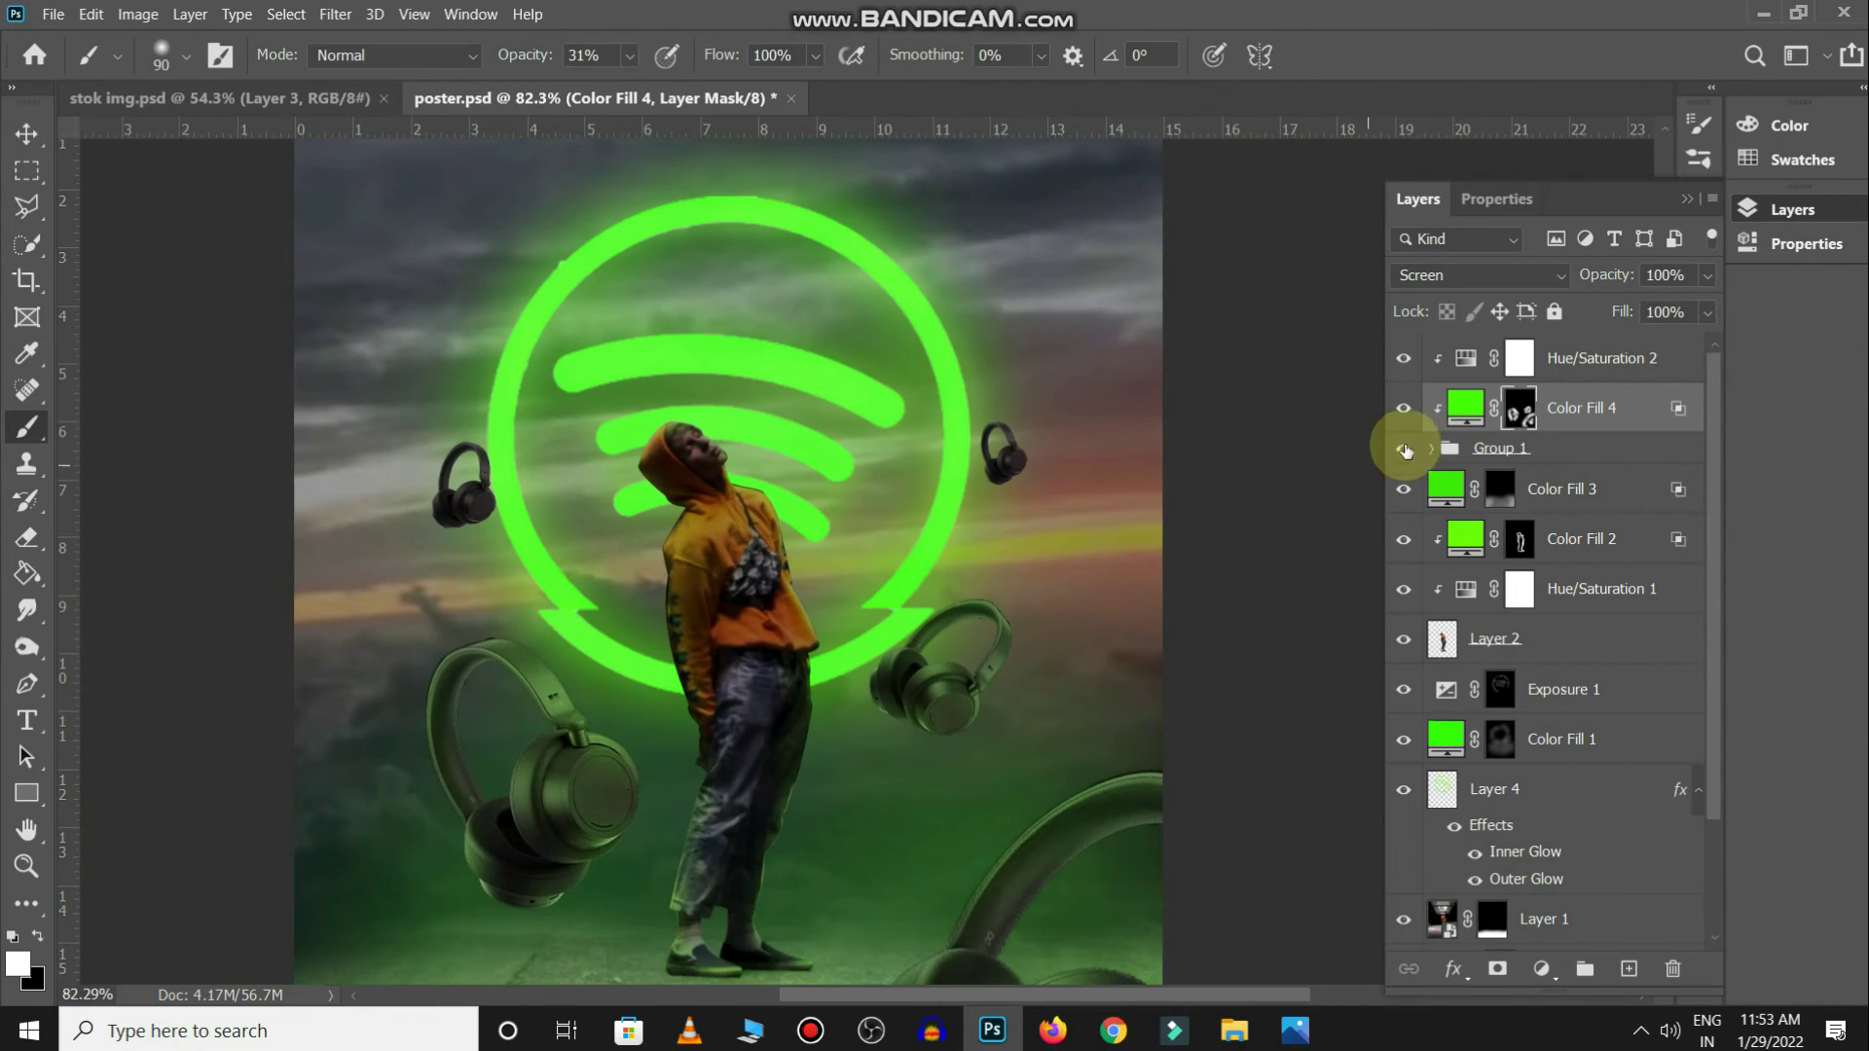
click(1403, 408)
scroll(468, 516, up, 3)
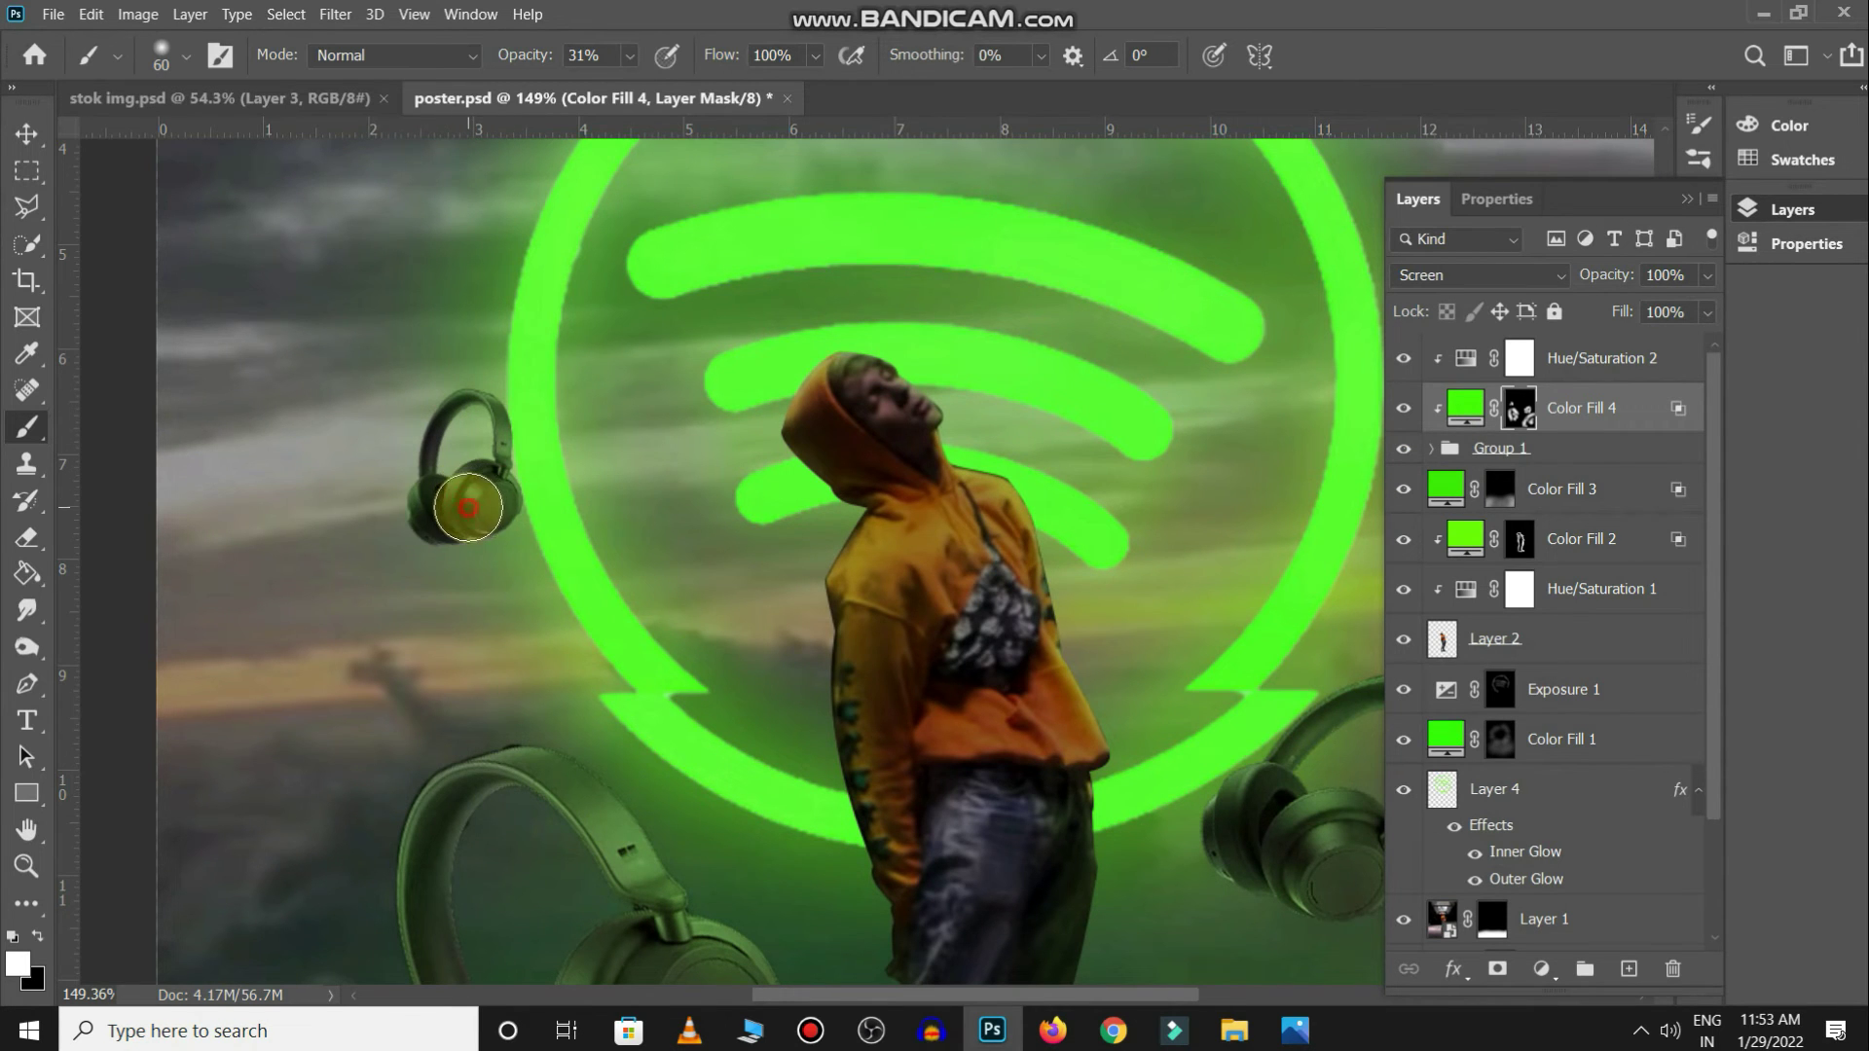
scroll(740, 477, right, 6)
scroll(741, 477, up, 1)
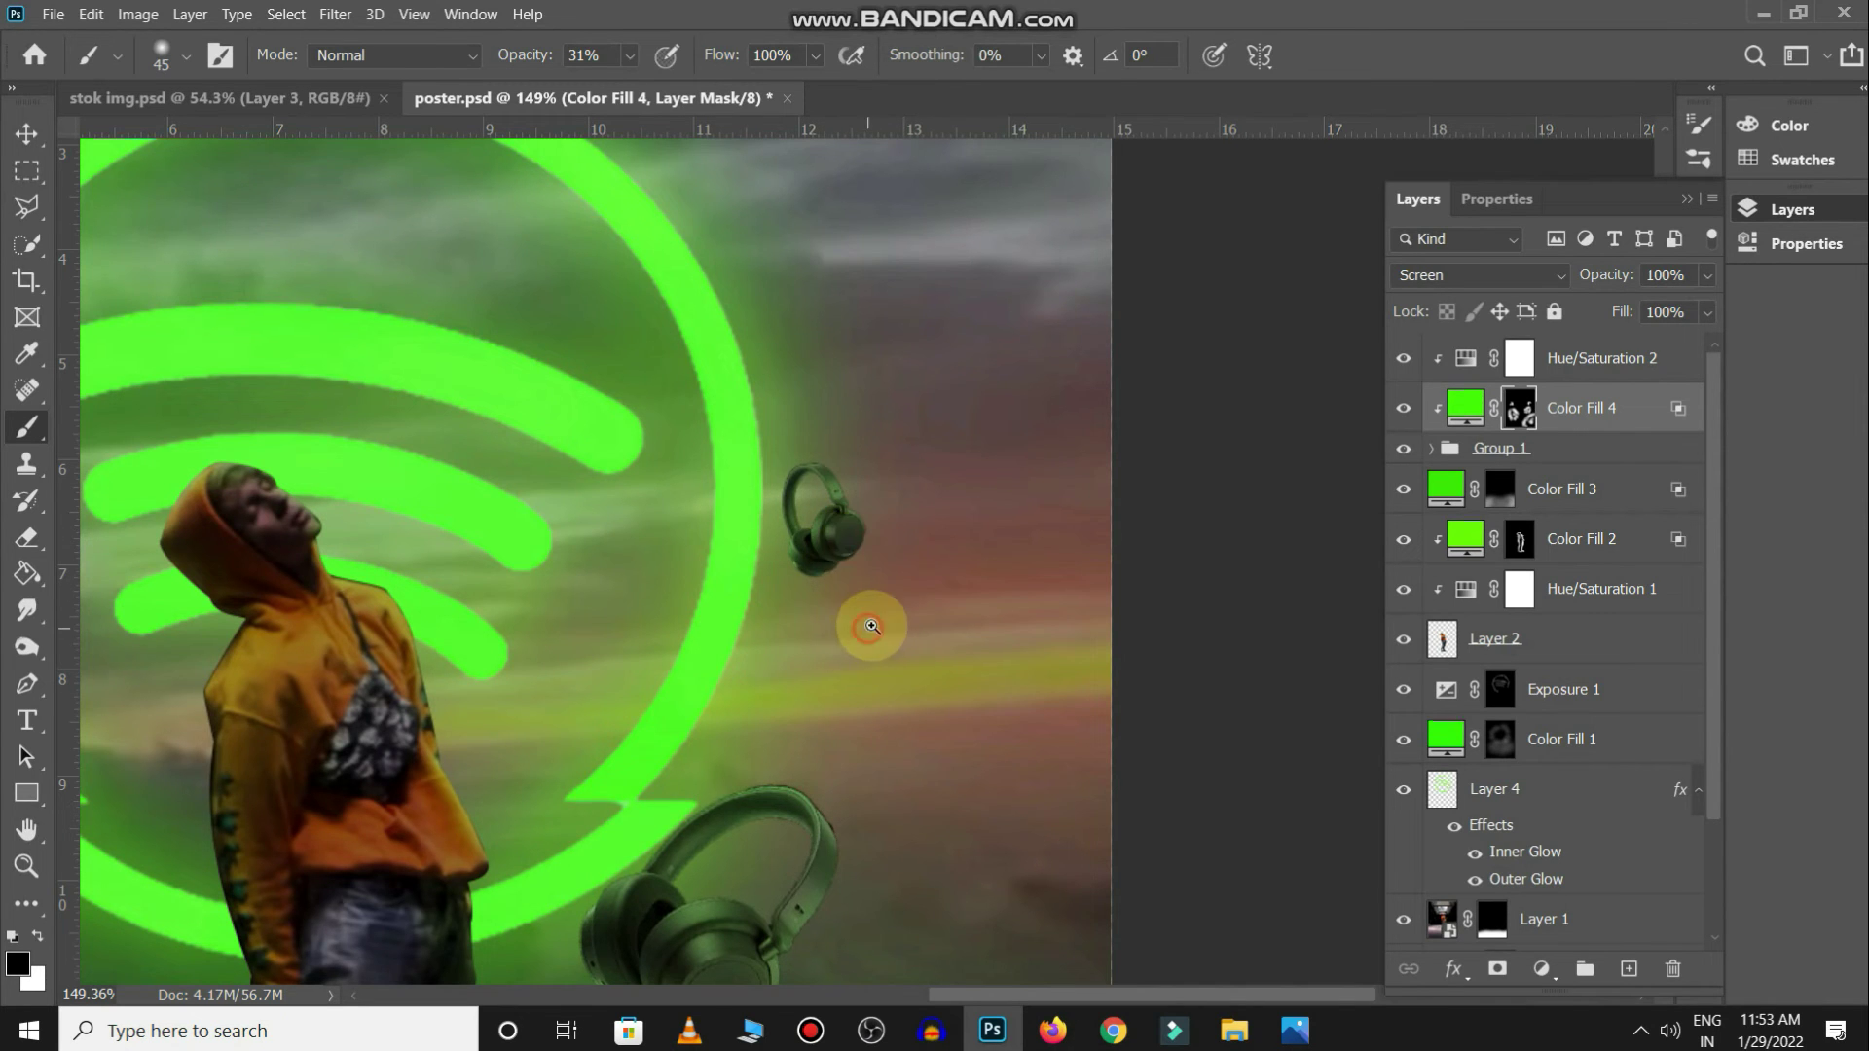
scroll(871, 626, down, 3)
scroll(1153, 793, down, 2)
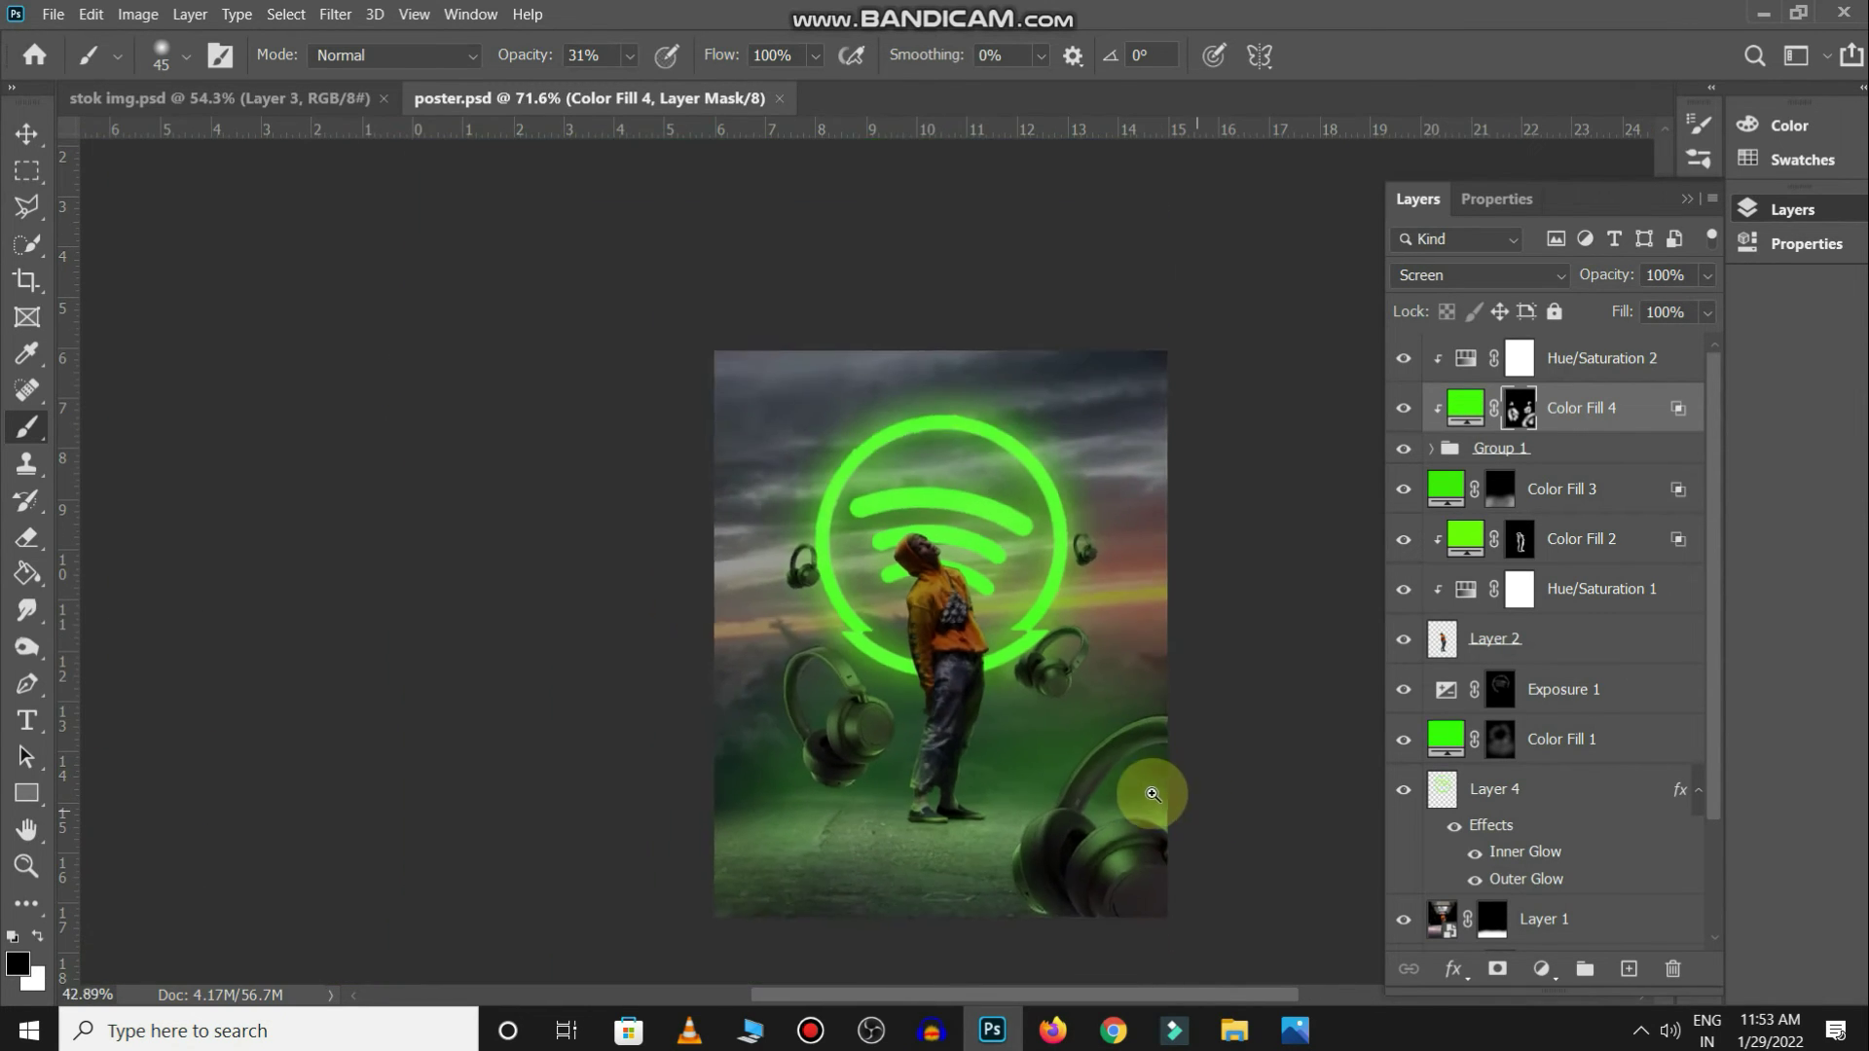
scroll(1153, 793, up, 1)
Select the man's Layer 2 and bring up the fill and adjustment layer list
key(v)
click(877, 534)
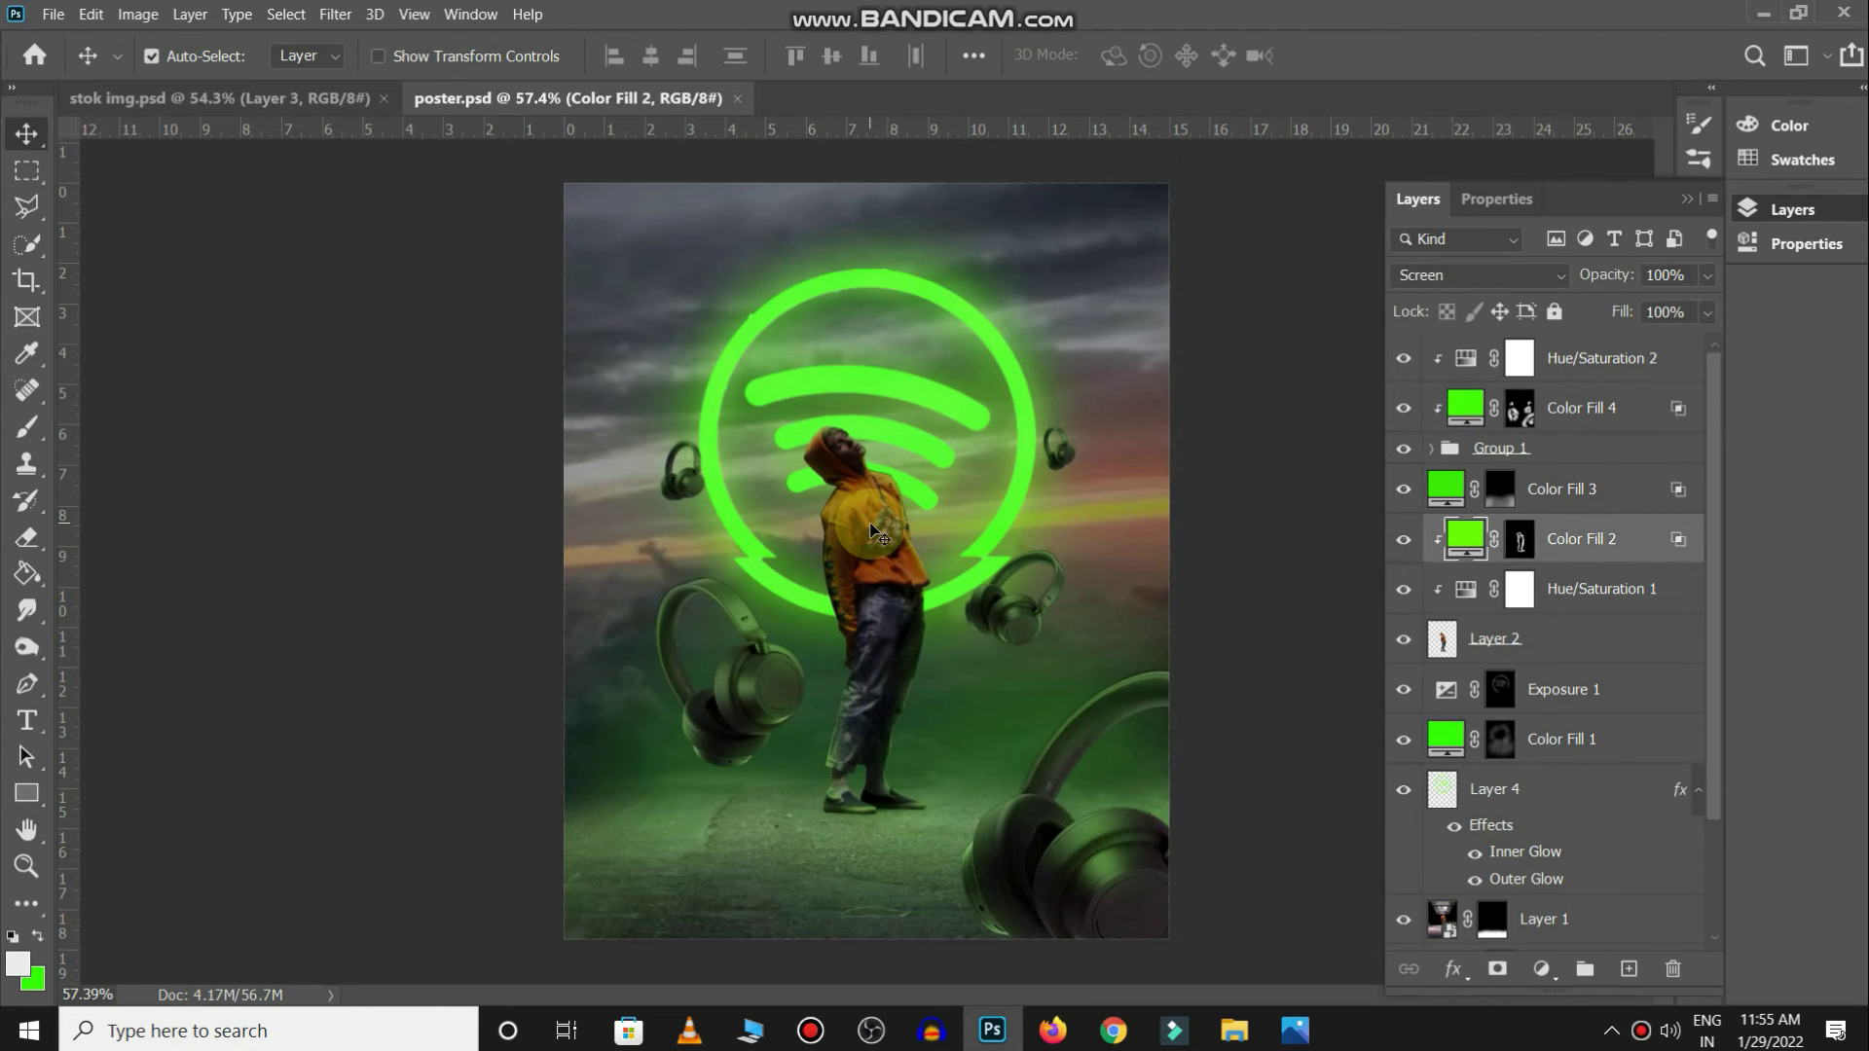
click(1429, 660)
click(1541, 969)
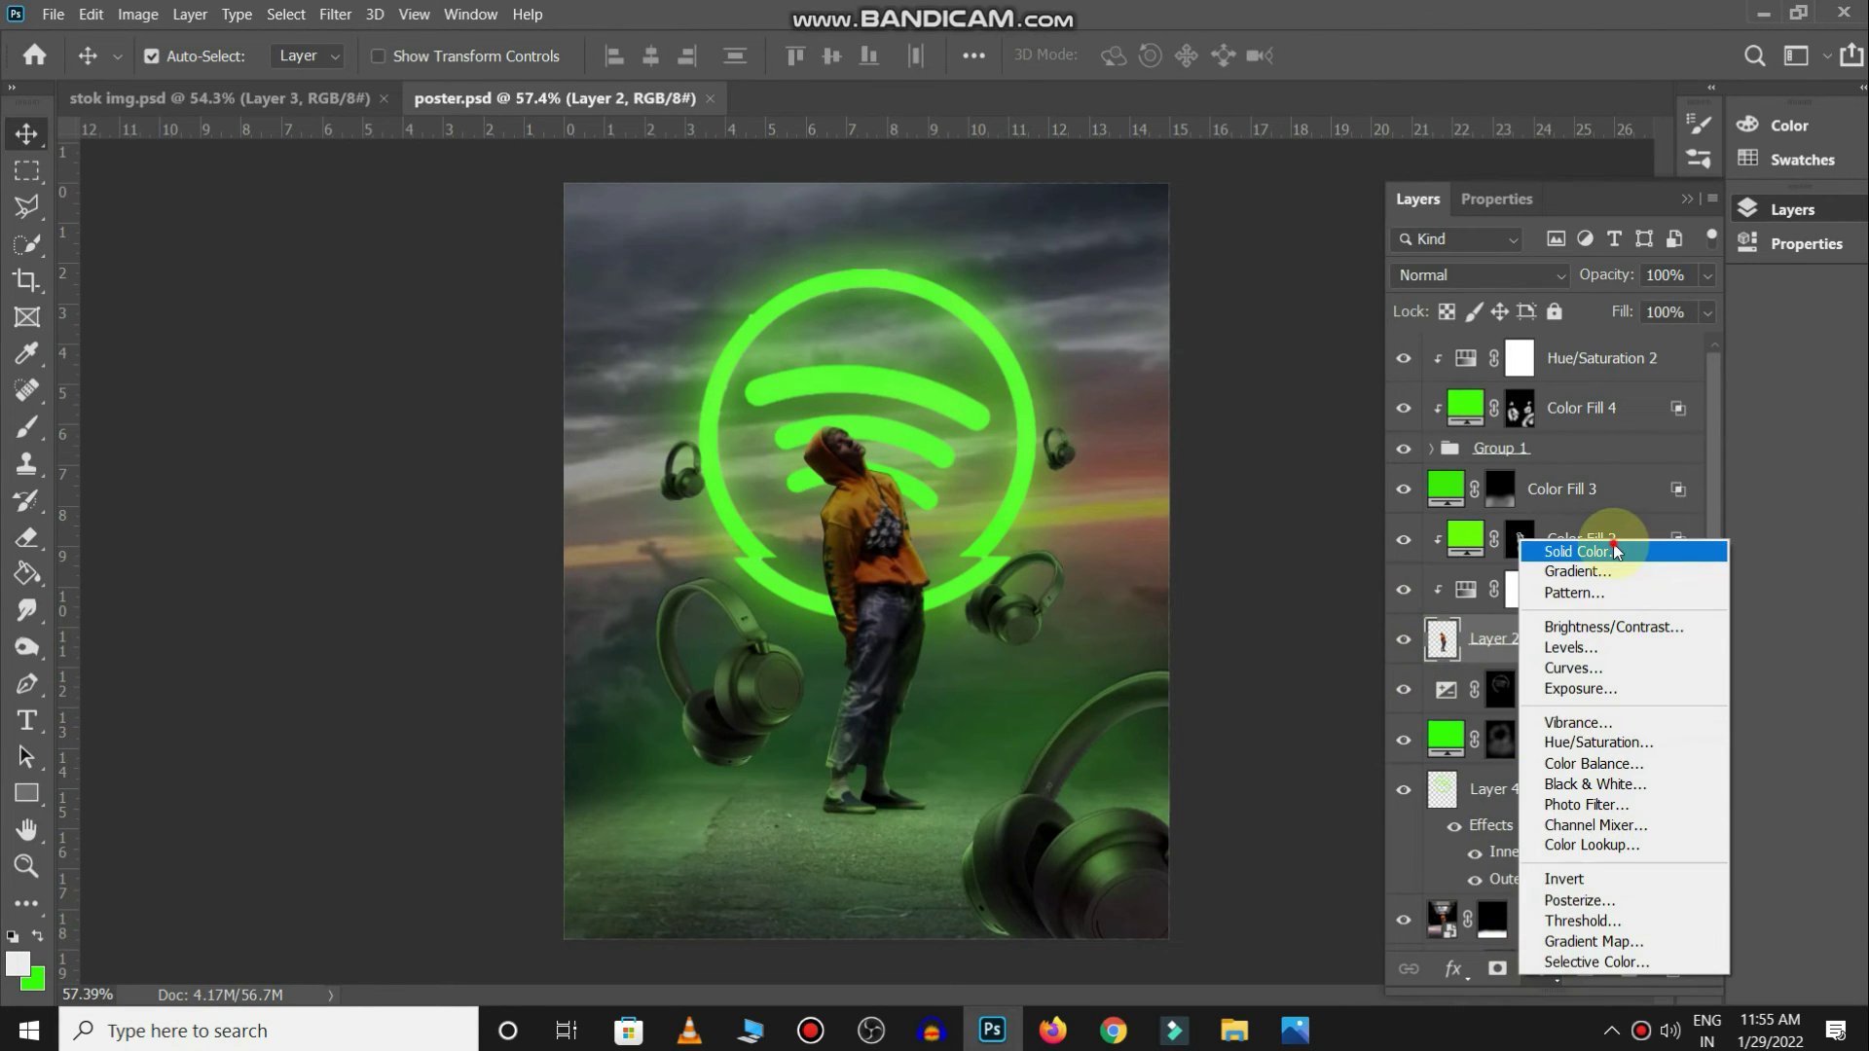
Add a bright yellow-green Solid Color fill (Color Fill 5) above Color Fill 2
click(1614, 543)
click(1566, 705)
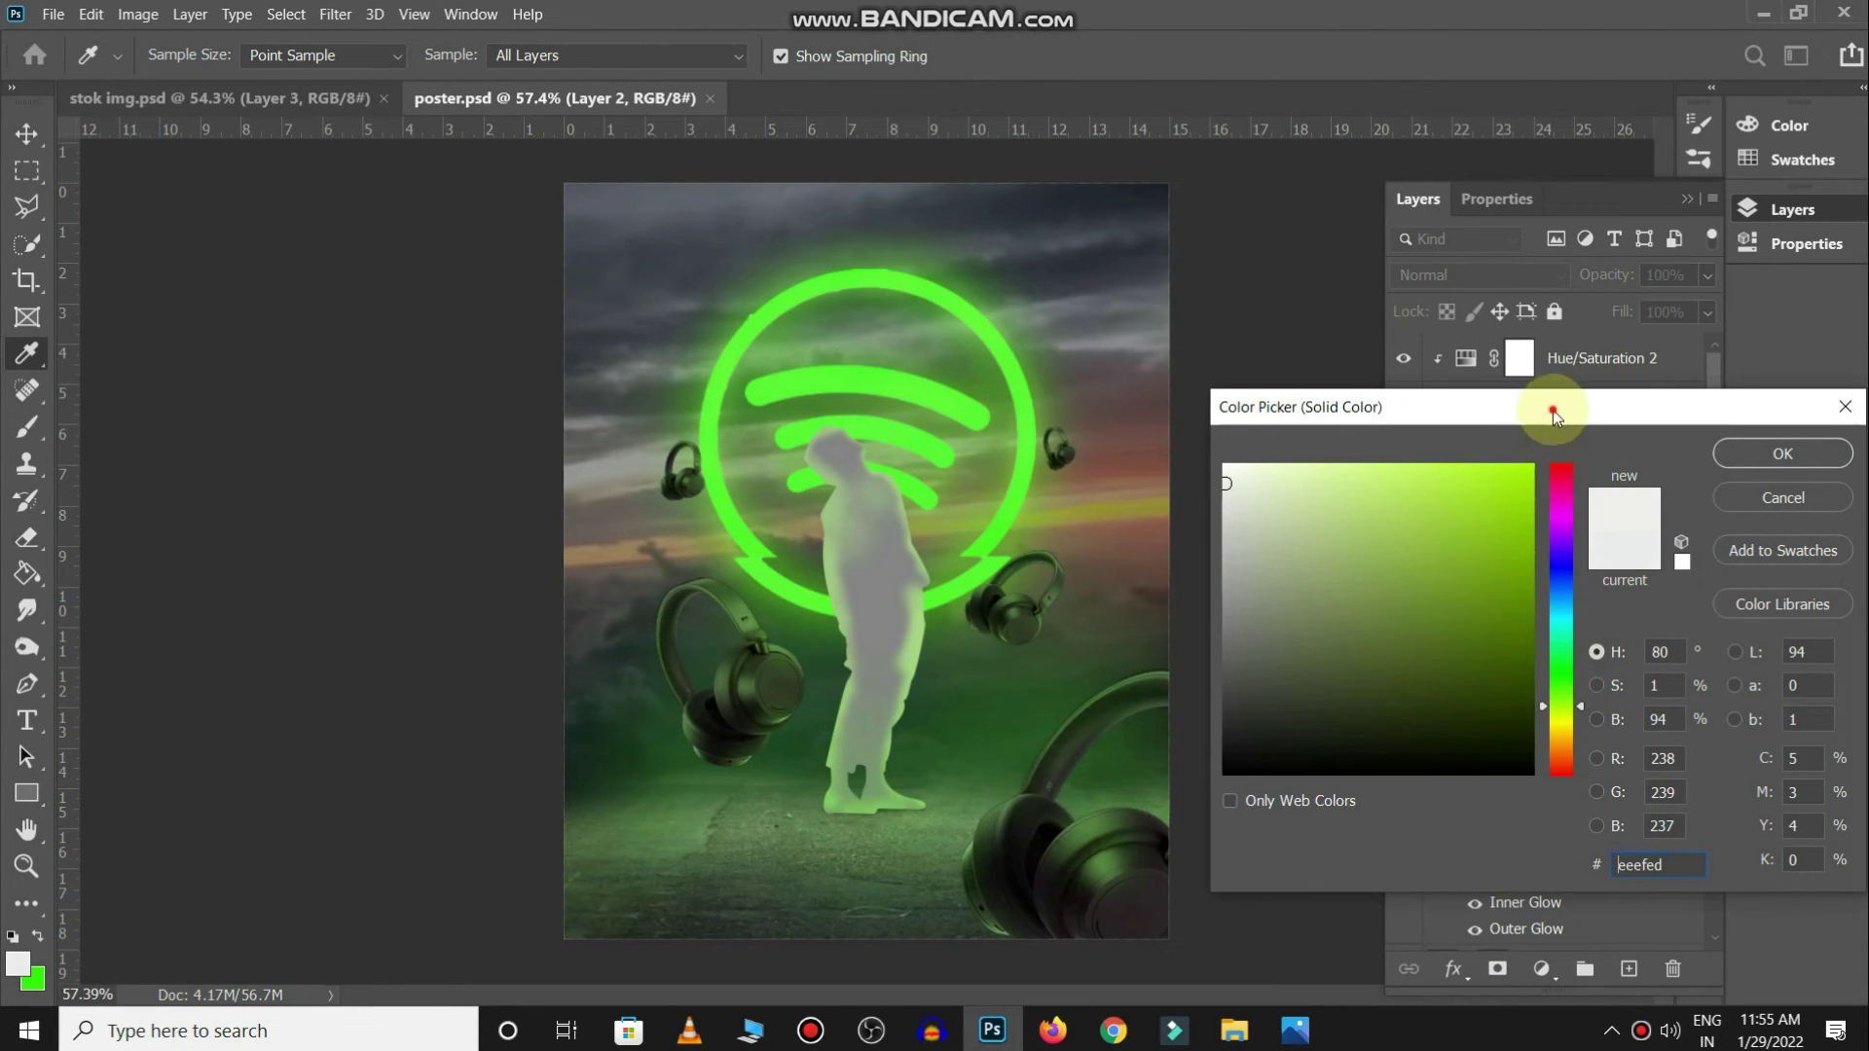
drag(1535, 466, 1616, 450)
click(1743, 456)
drag(1635, 641, 1627, 522)
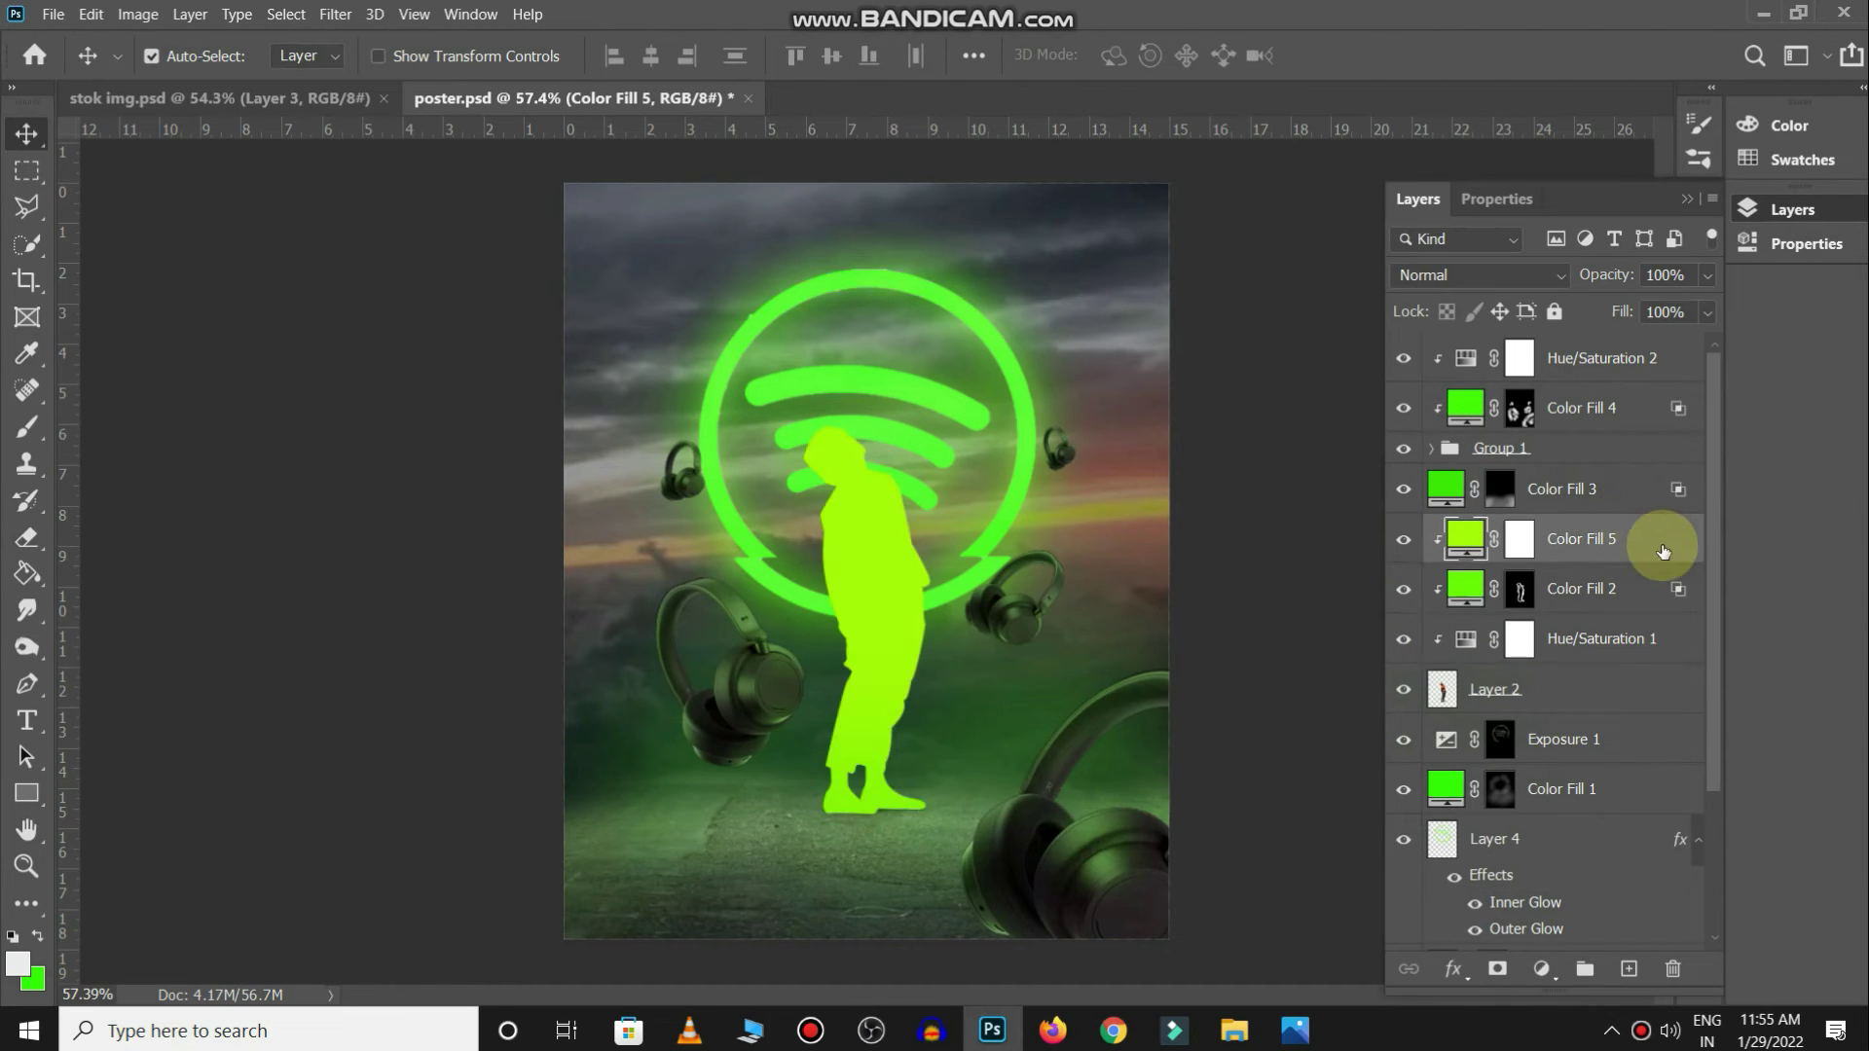
Set Color Fill 5 to Screen blending and limit it with Blend If on the underlying layer
click(1480, 285)
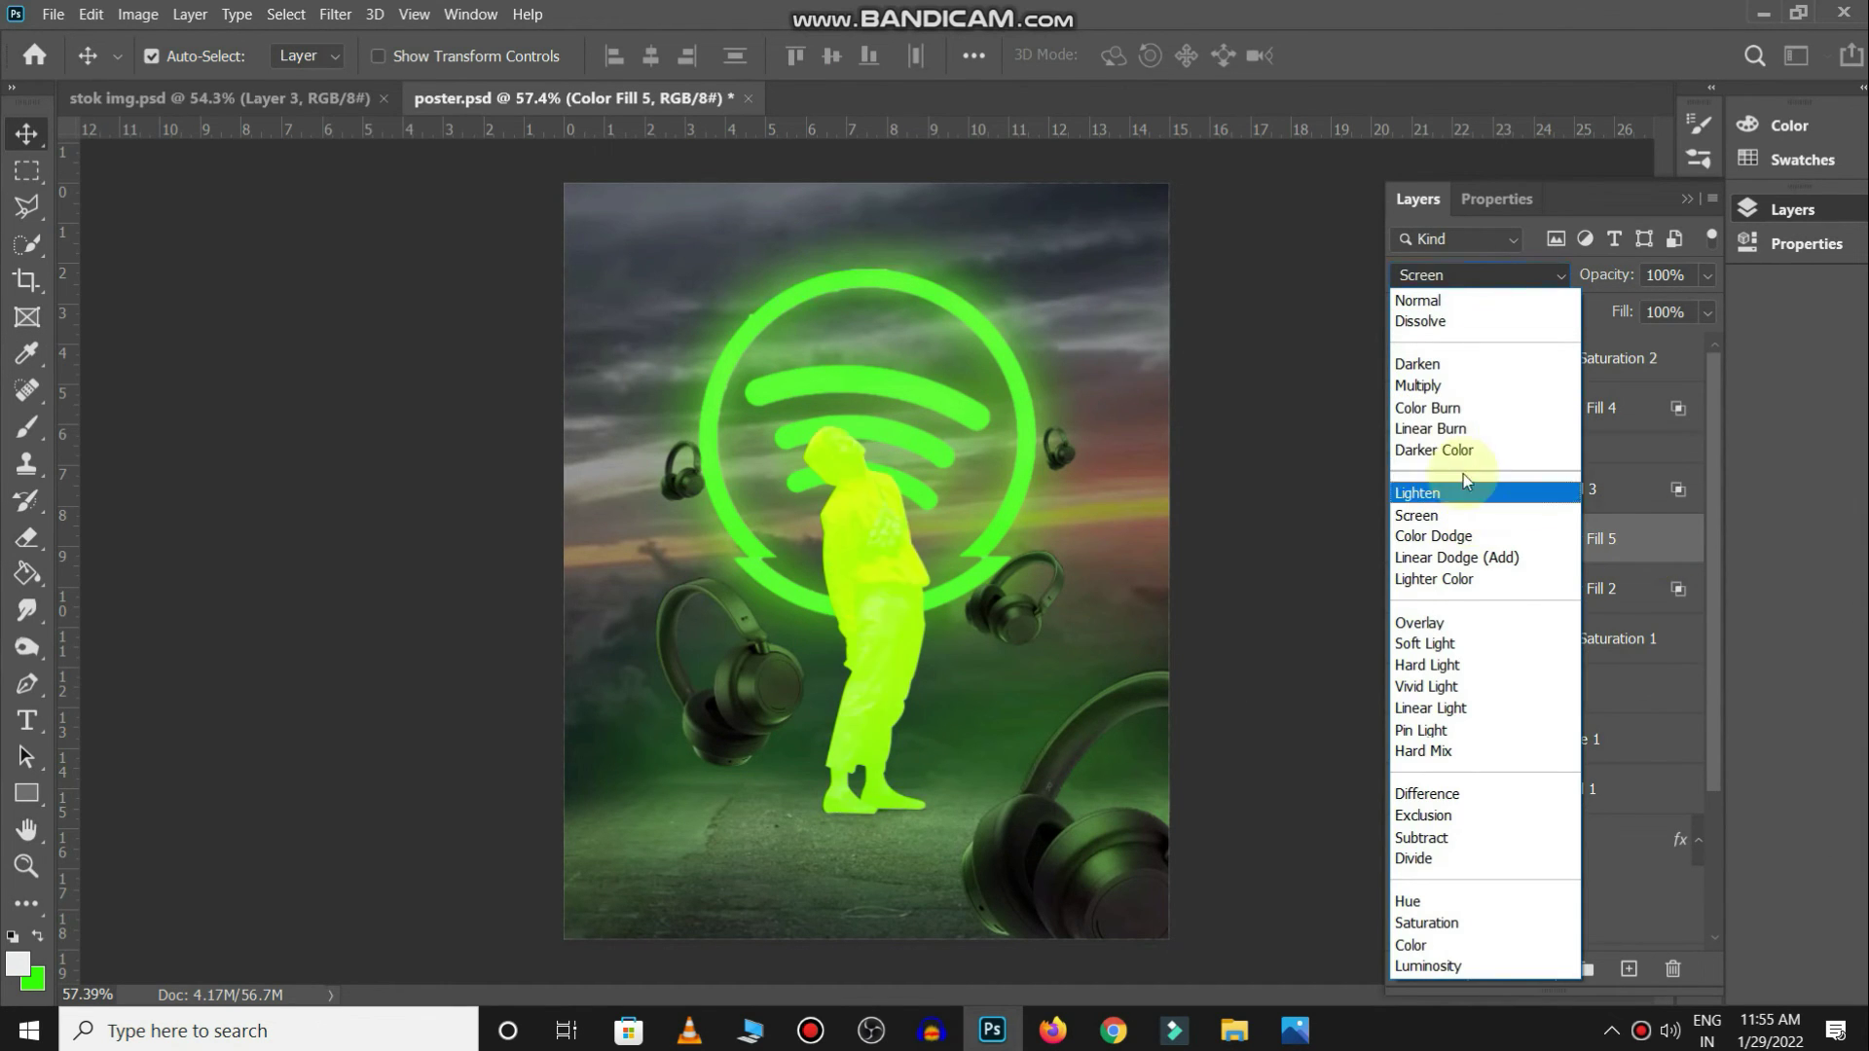
click(1422, 522)
double_click(1655, 550)
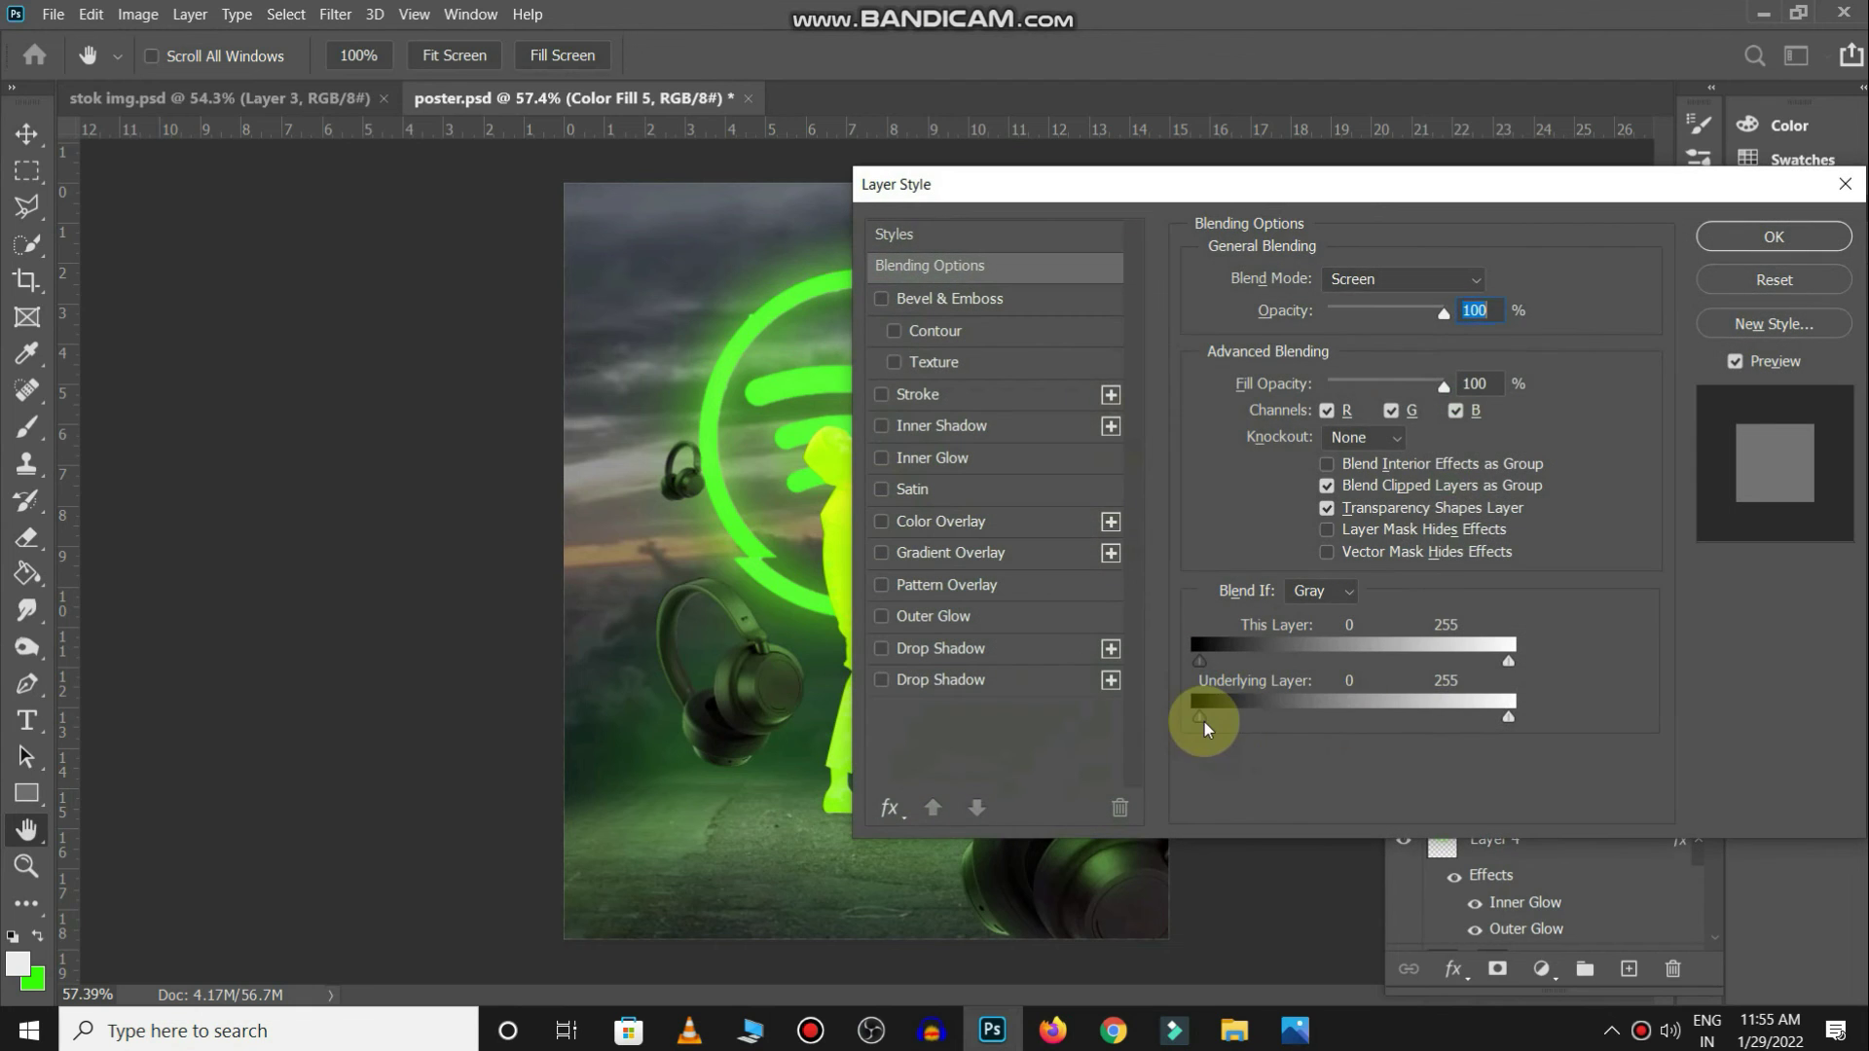
drag(1205, 721, 1271, 717)
key(Return)
Invert Color Fill 5's mask so the tint is fully hidden
key(v)
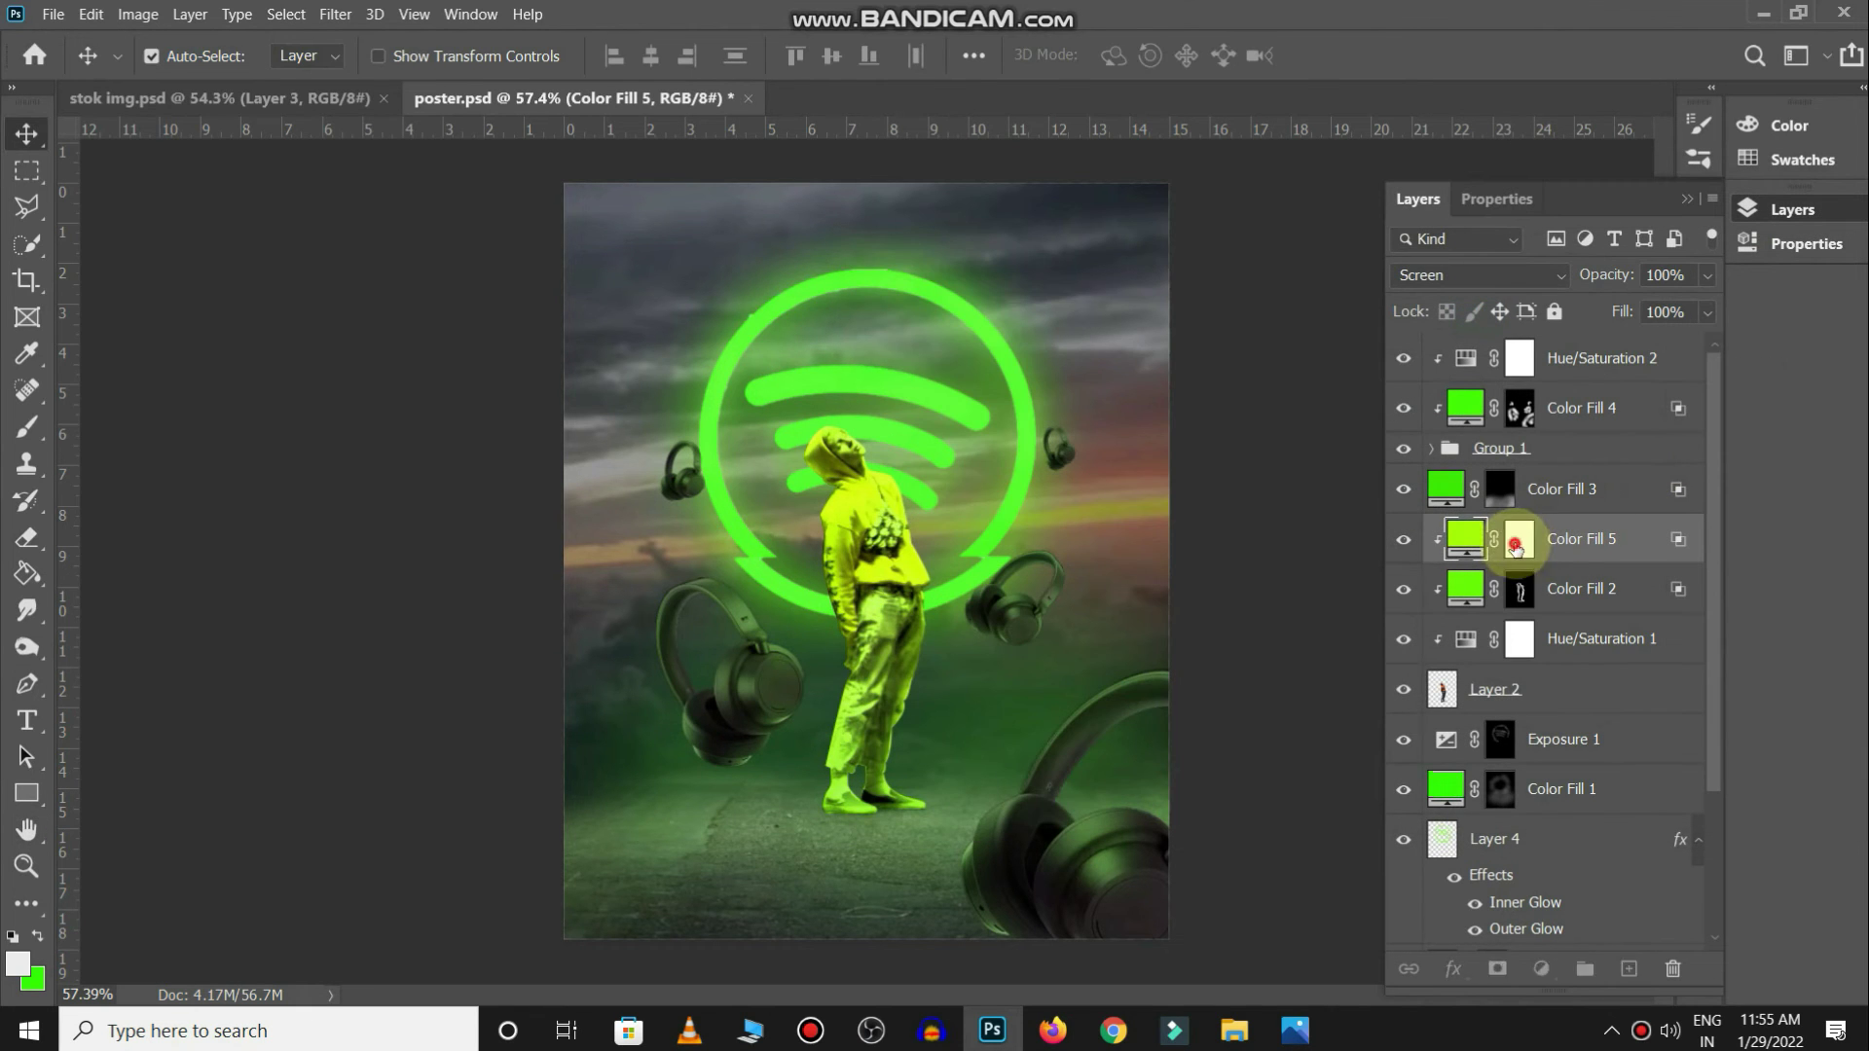
click(1520, 538)
key(ctrl+i)
scroll(823, 414, up, 5)
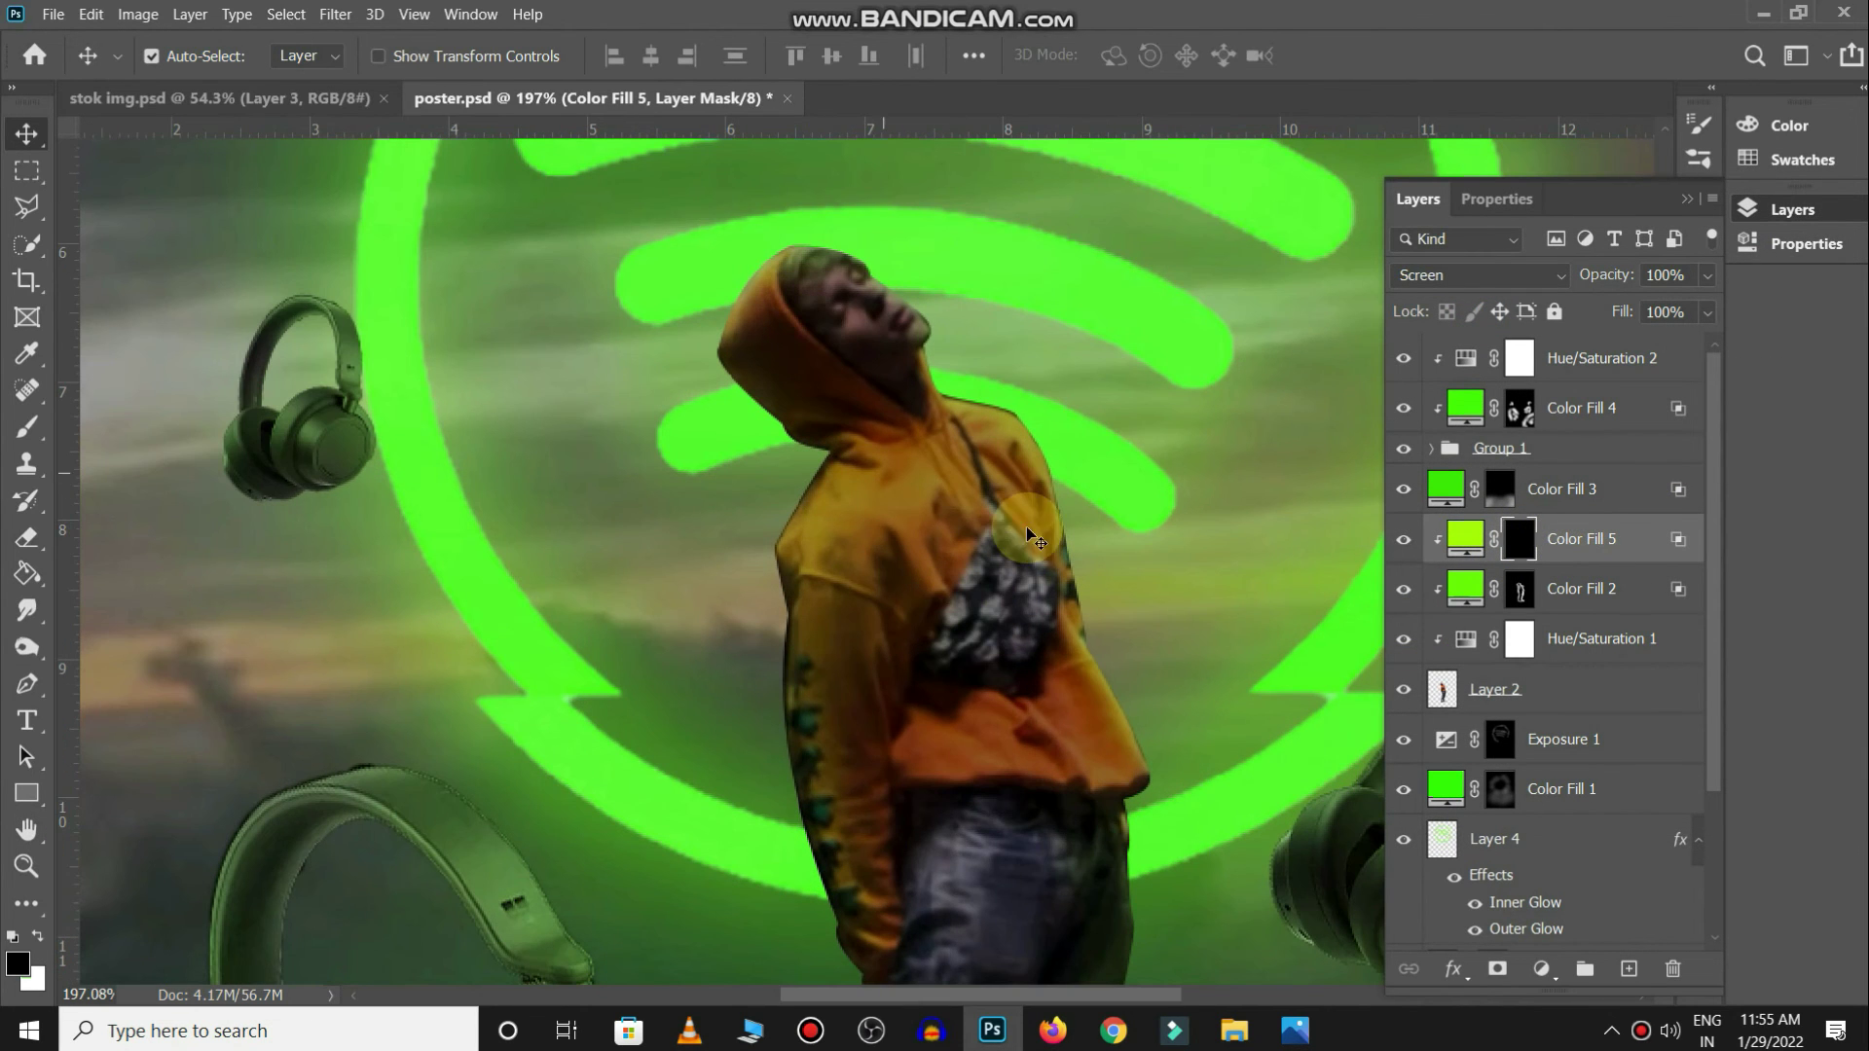
Paint a 46% white glow down the hood and arm edge, trimming excess from the left sleeve
key(b)
drag(516, 54, 530, 56)
key(x)
click(721, 321)
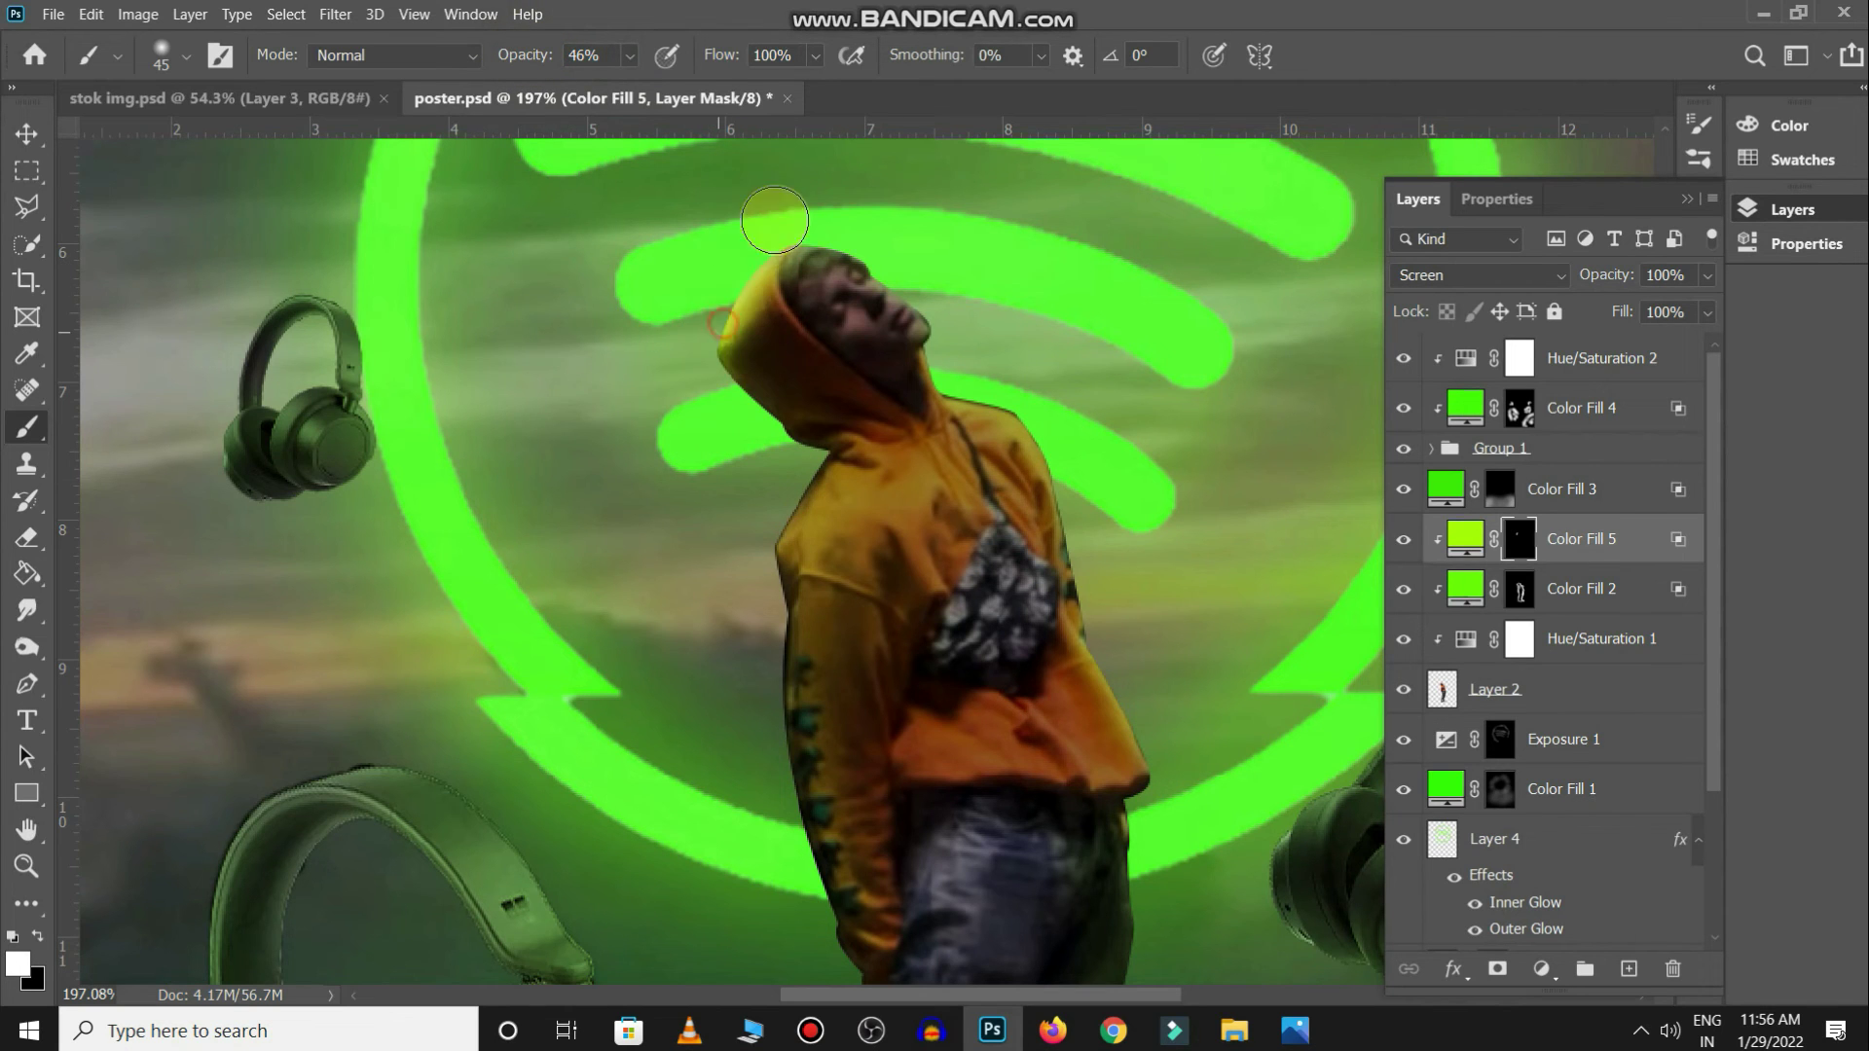
drag(752, 404, 850, 1000)
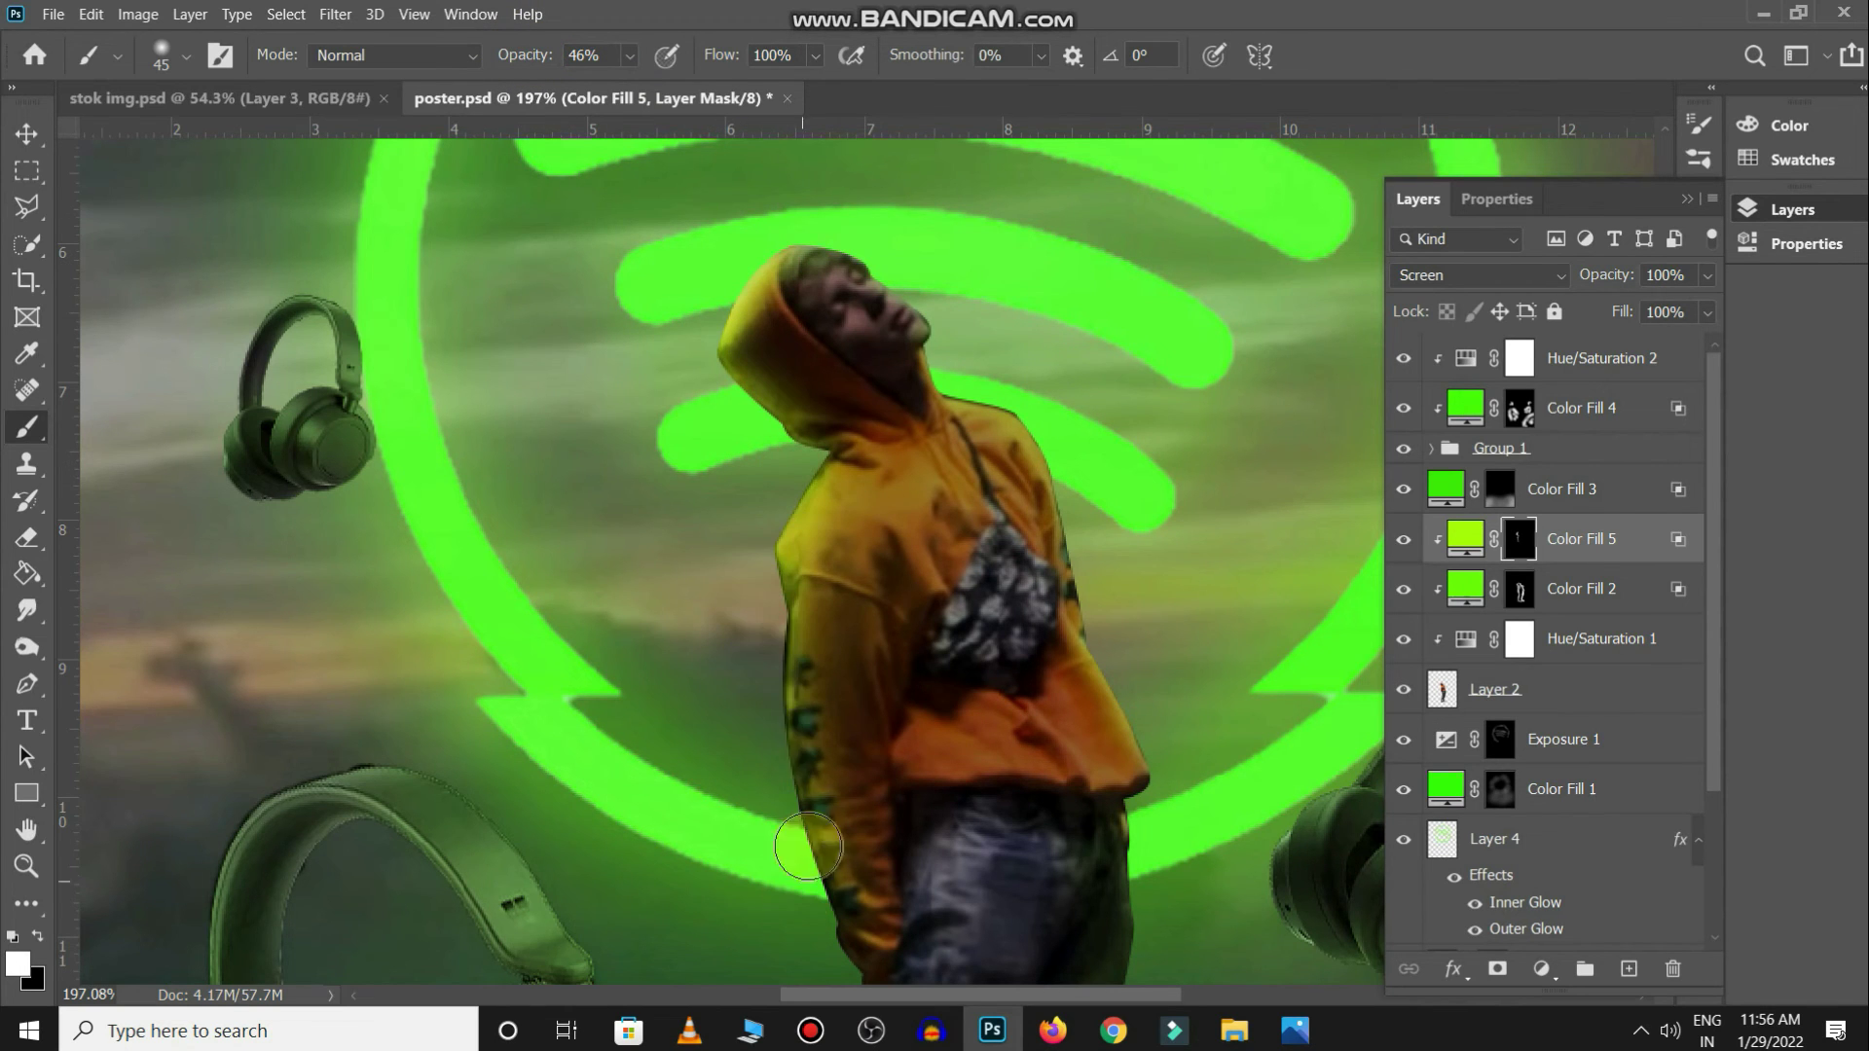
key(x)
drag(852, 629, 848, 817)
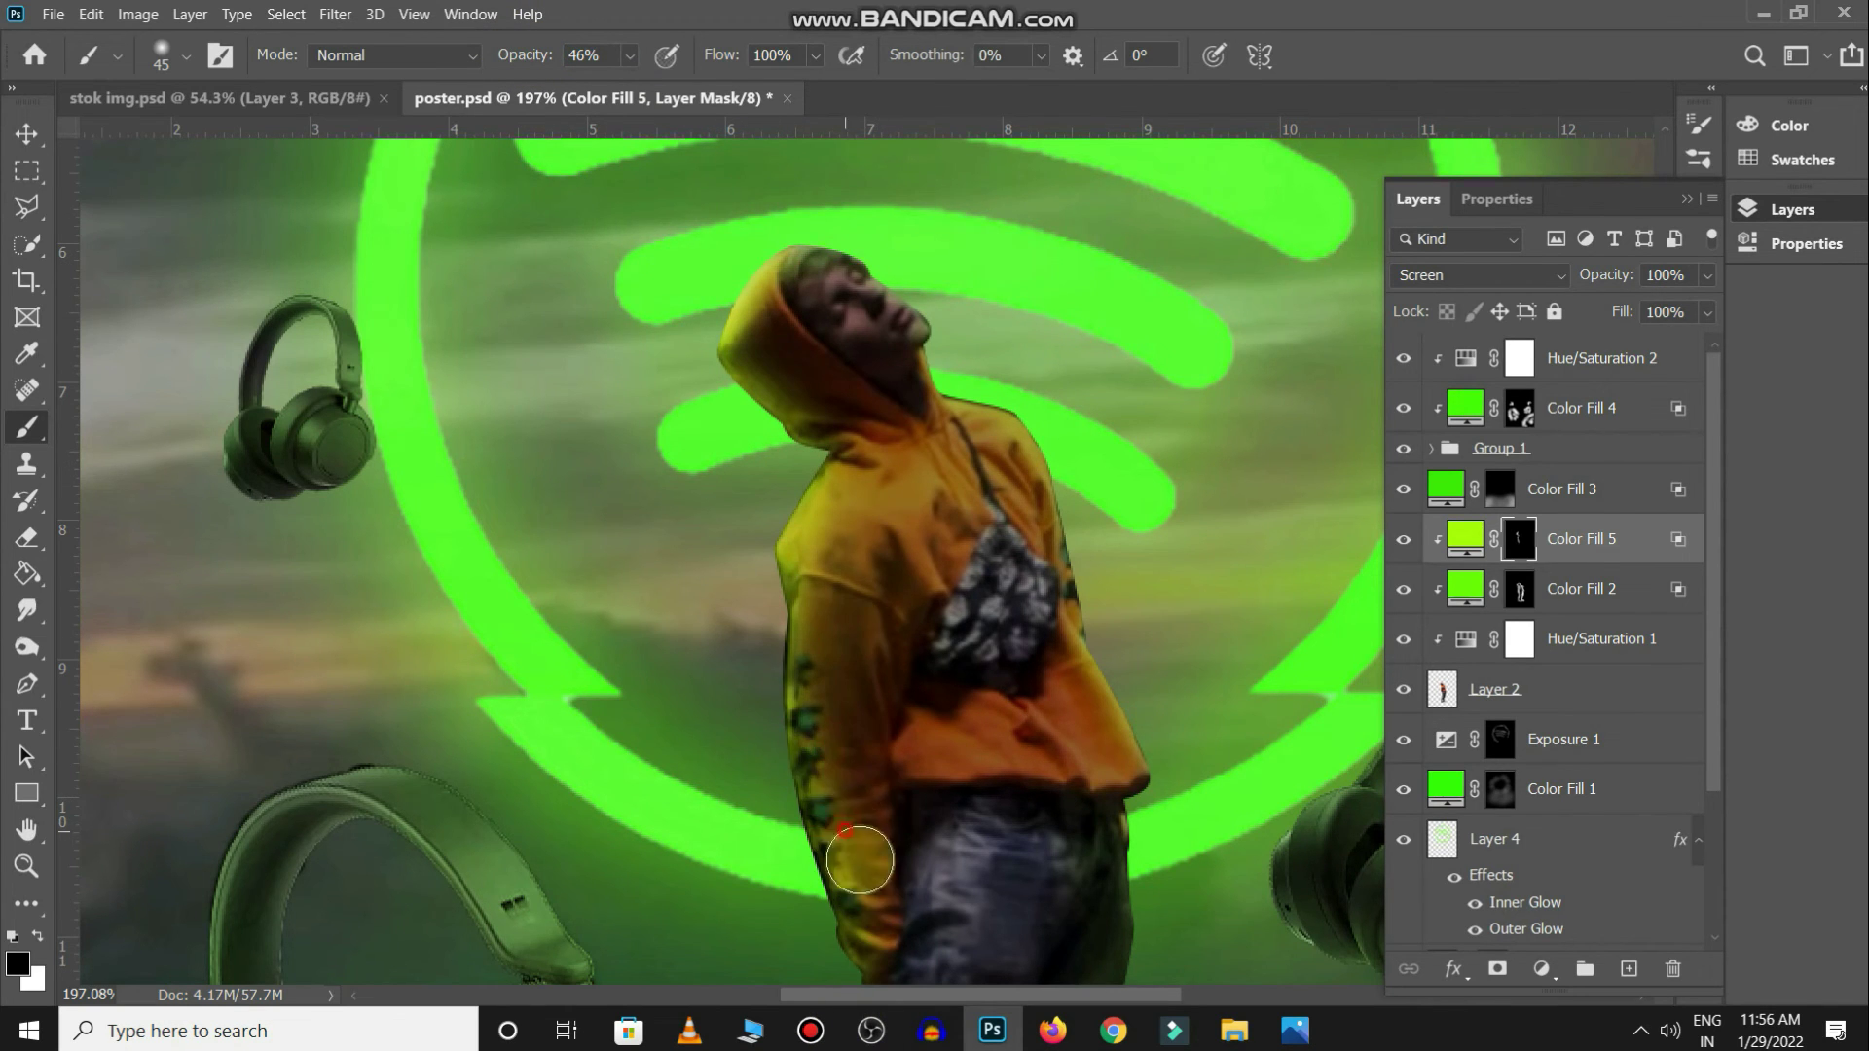
Paint glow along the hoodie edge and both trouser edges, then trim the left trouser and arm
scroll(759, 647, down, 3)
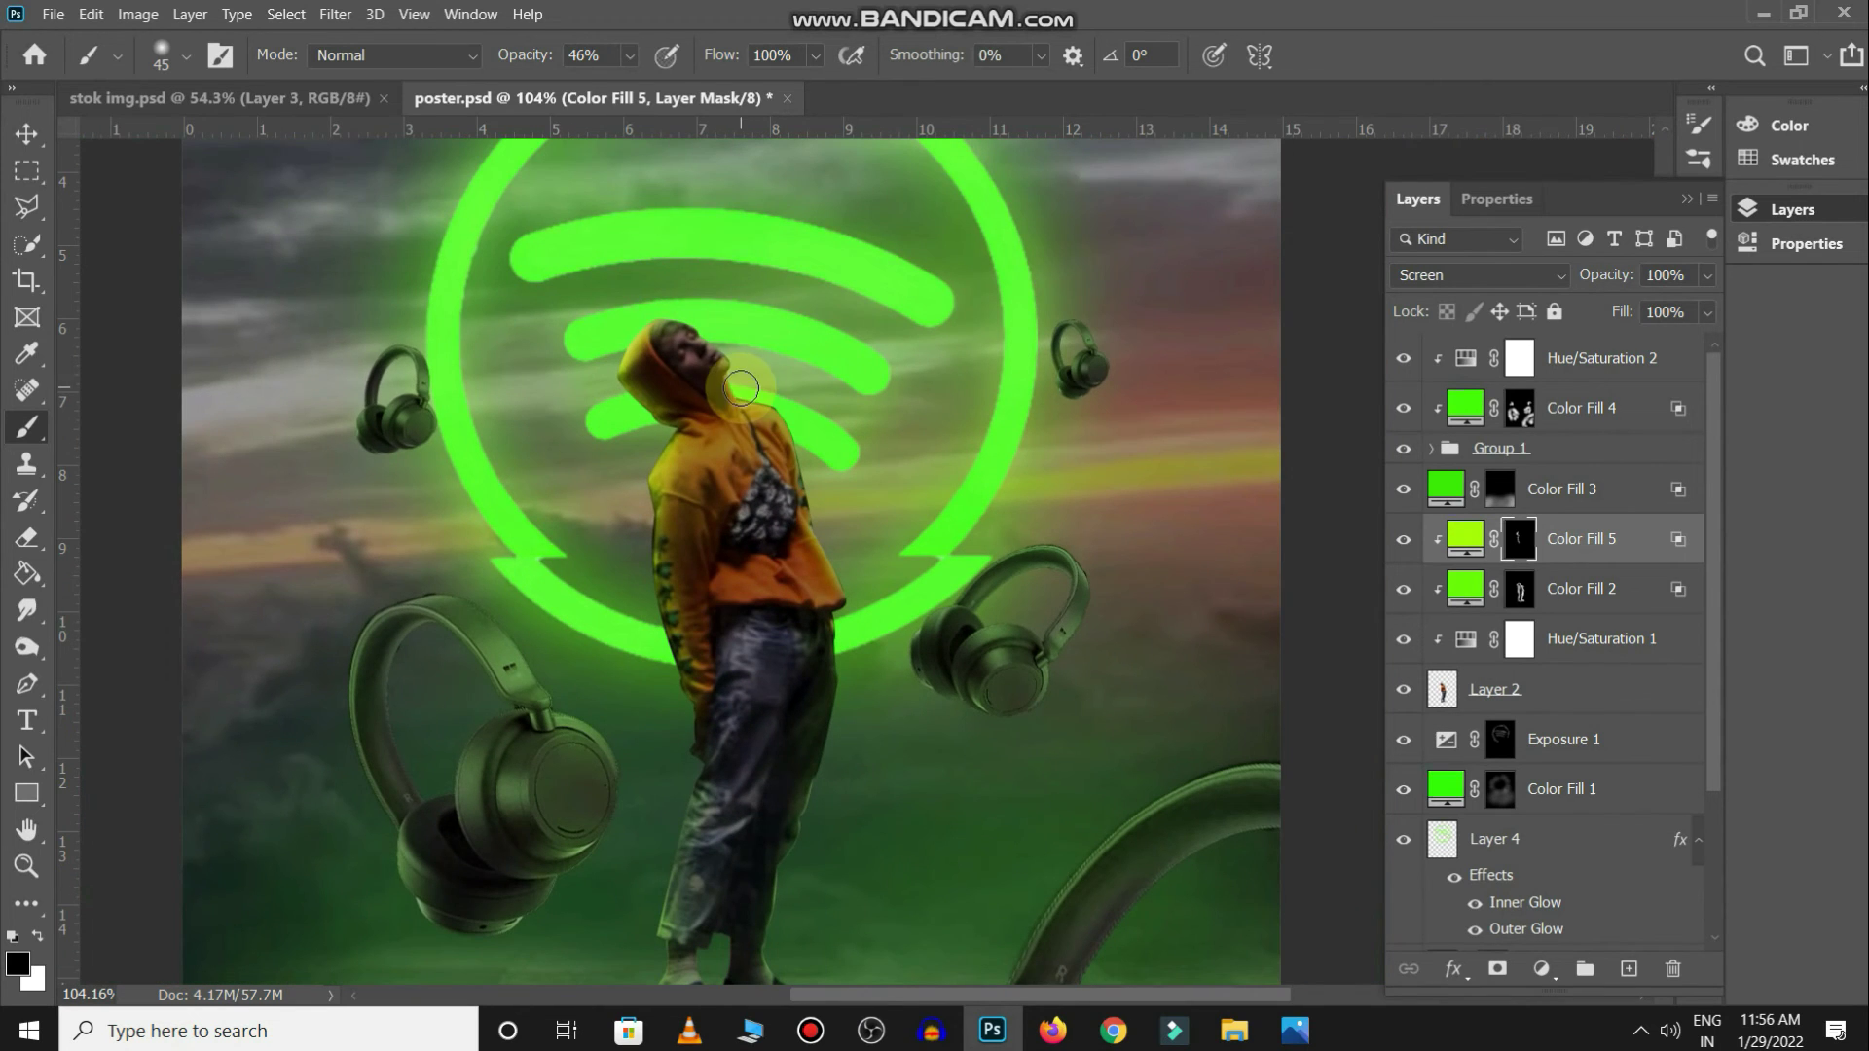
mouse_move(839, 432)
mouse_down()
mouse_move(848, 521)
mouse_move(826, 530)
mouse_move(861, 593)
mouse_up()
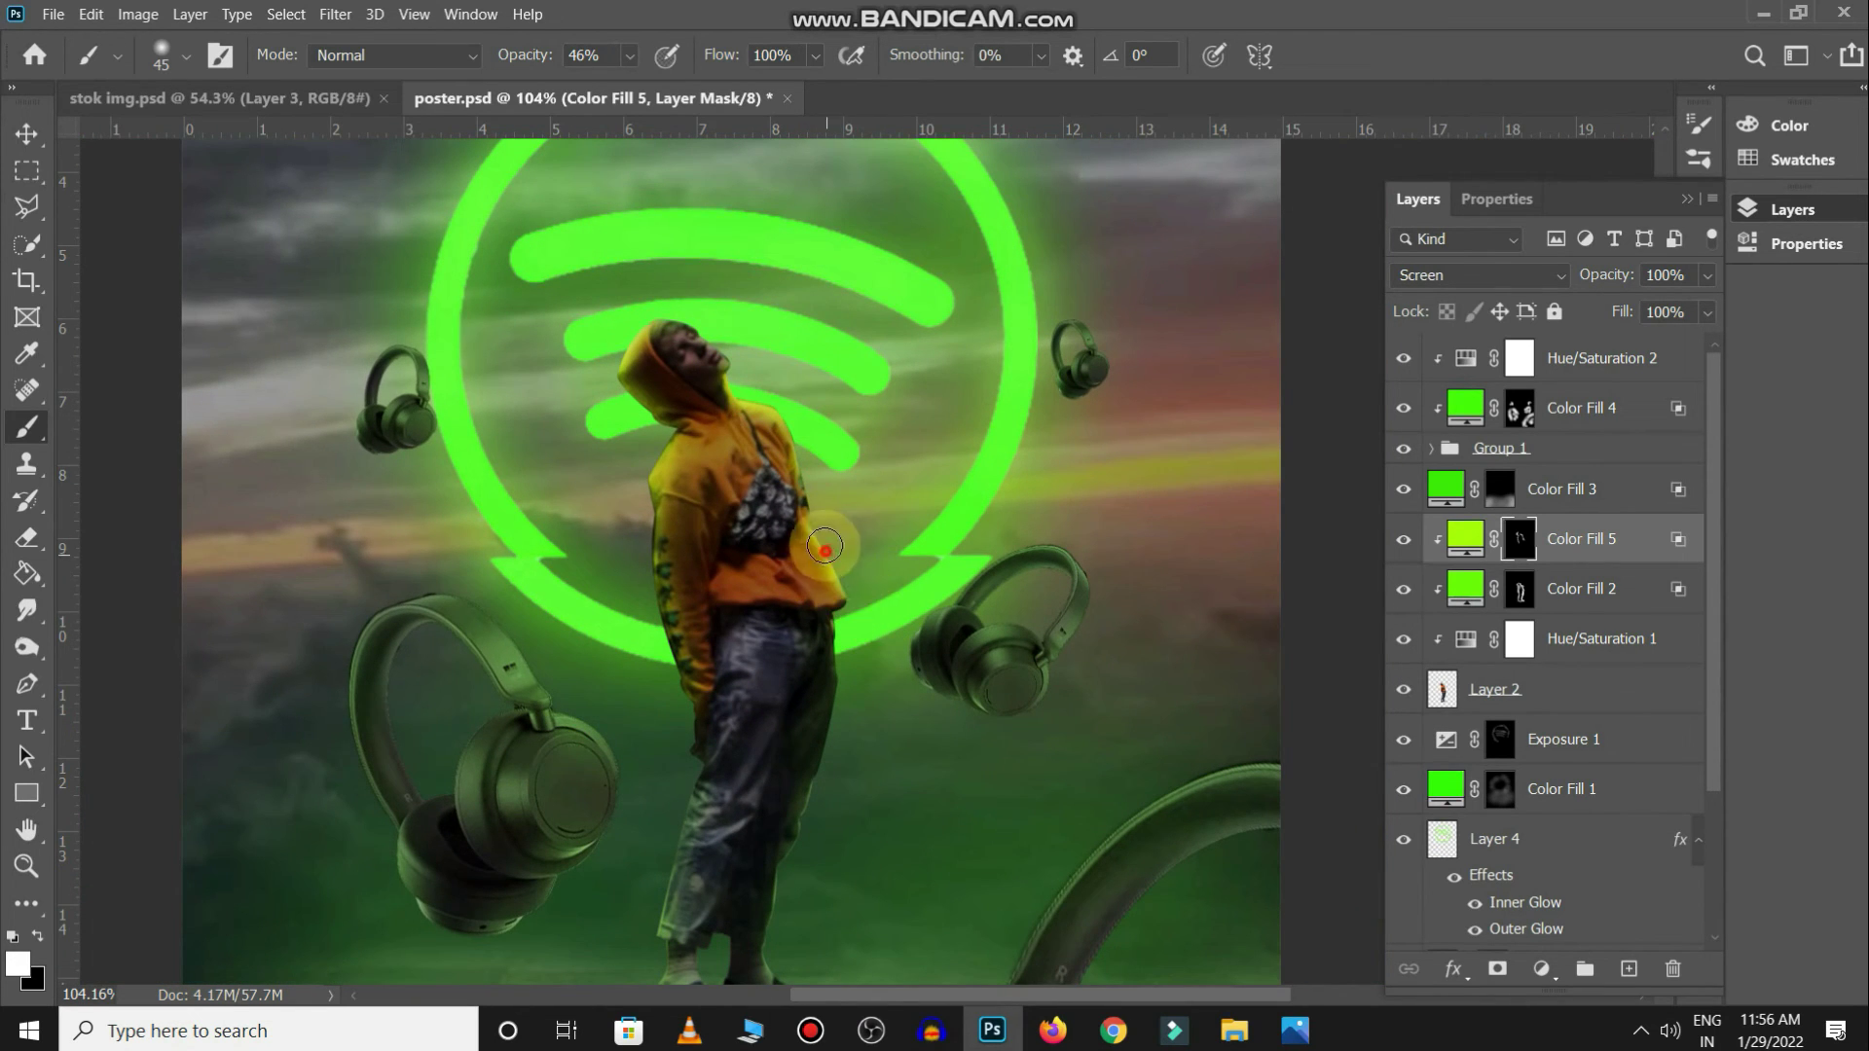
scroll(802, 447, down, 3)
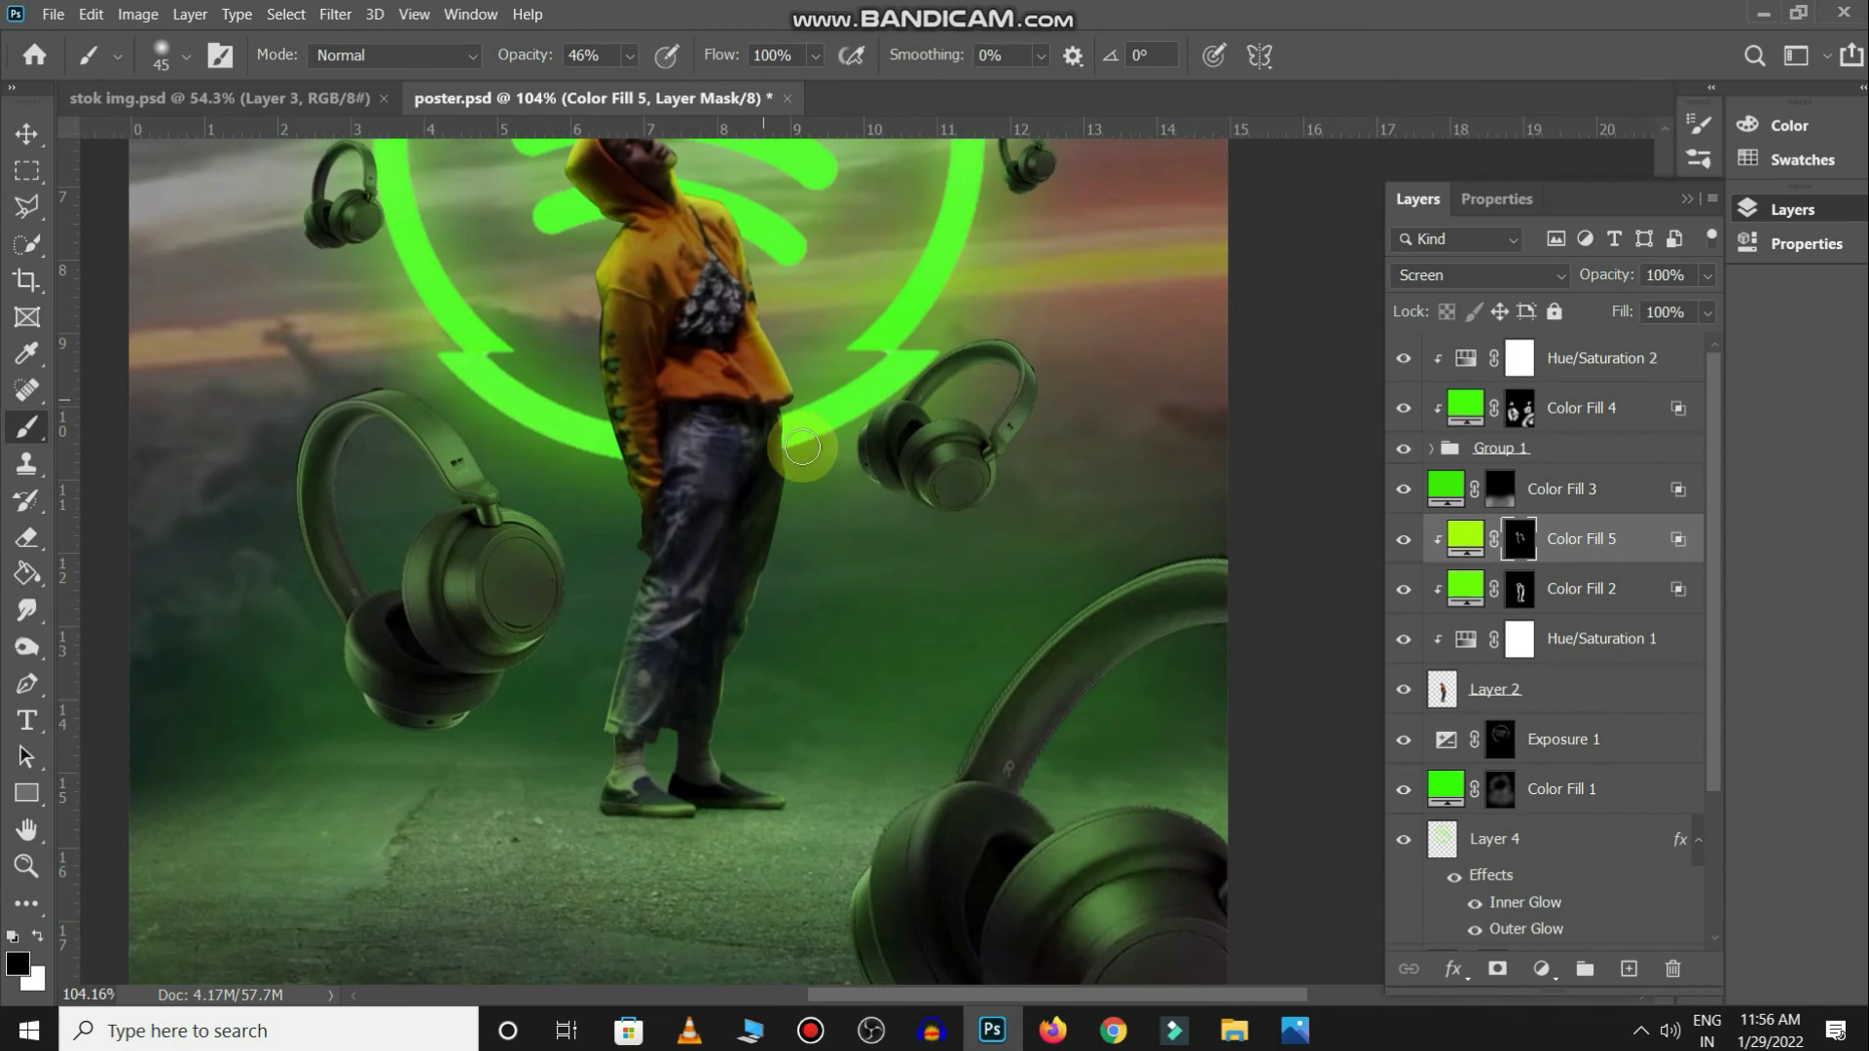
mouse_move(784, 448)
mouse_down()
mouse_move(783, 531)
mouse_move(736, 687)
mouse_move(772, 764)
mouse_up()
drag(638, 497, 626, 747)
key(x)
drag(650, 585, 630, 784)
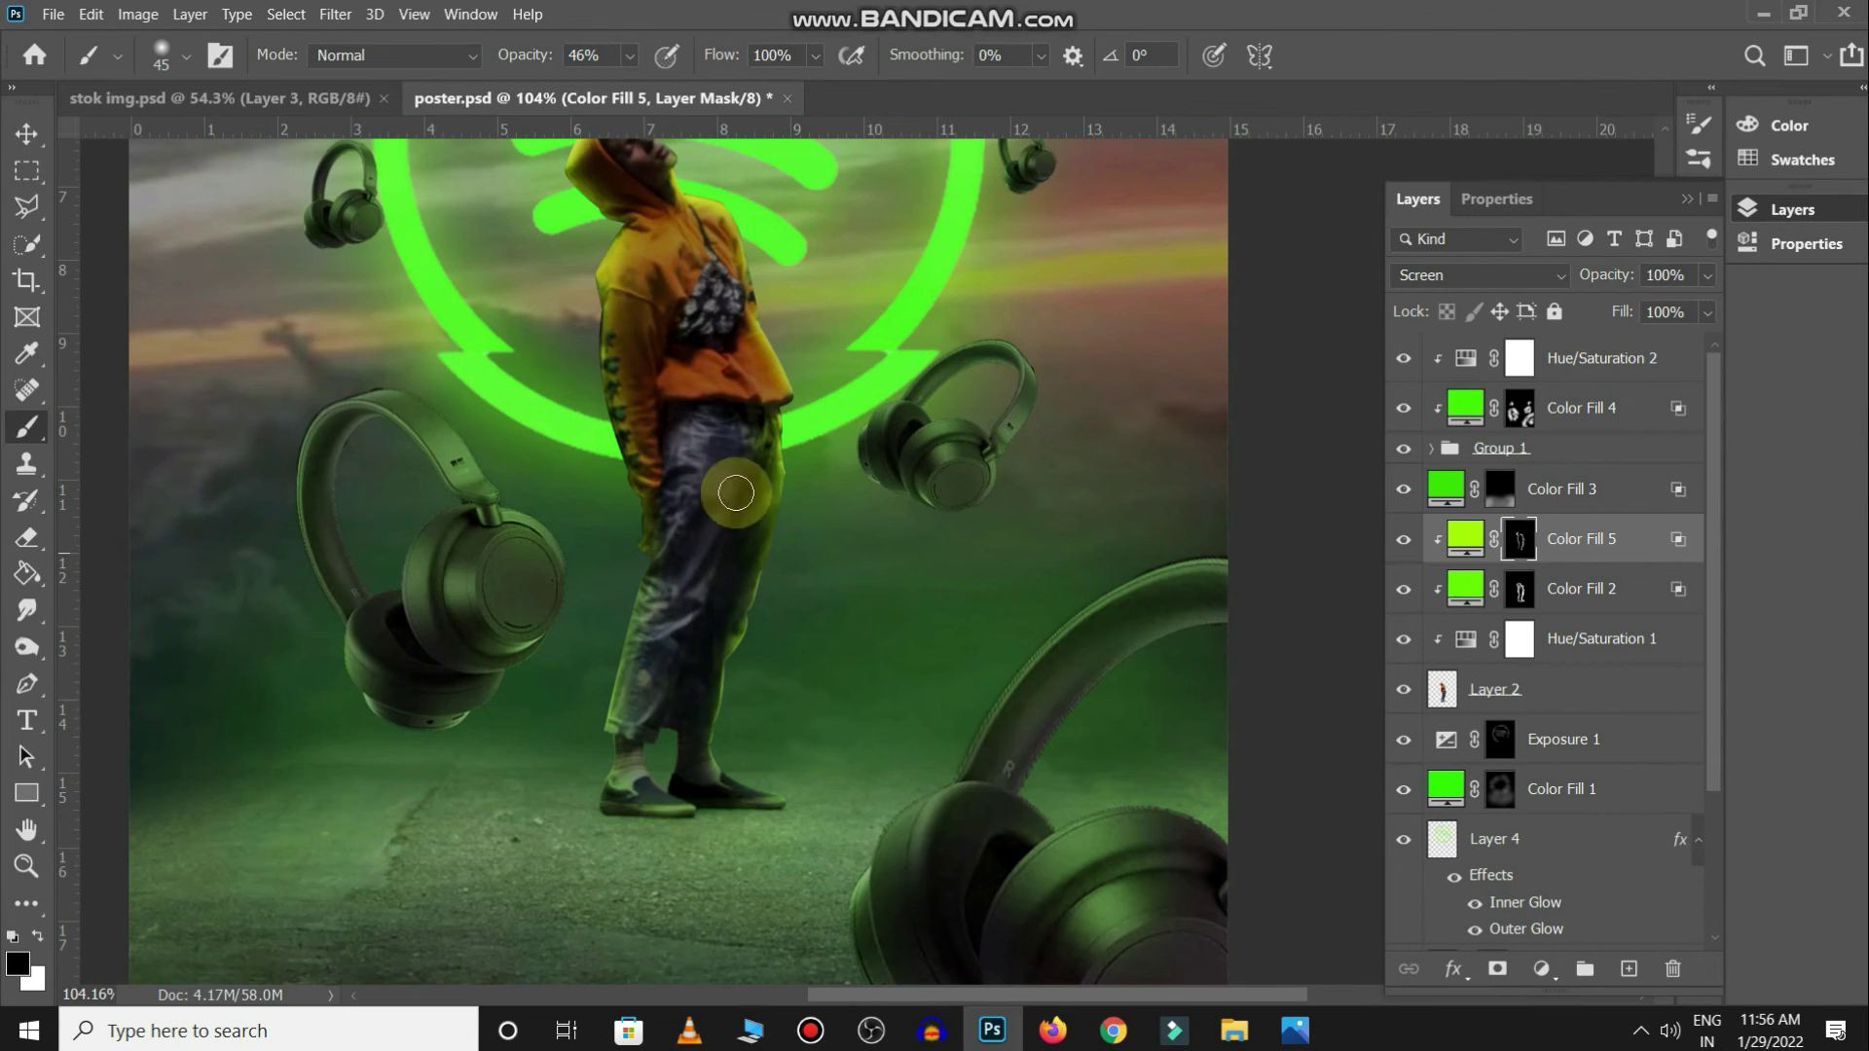
key(x)
drag(638, 467, 623, 326)
key(x)
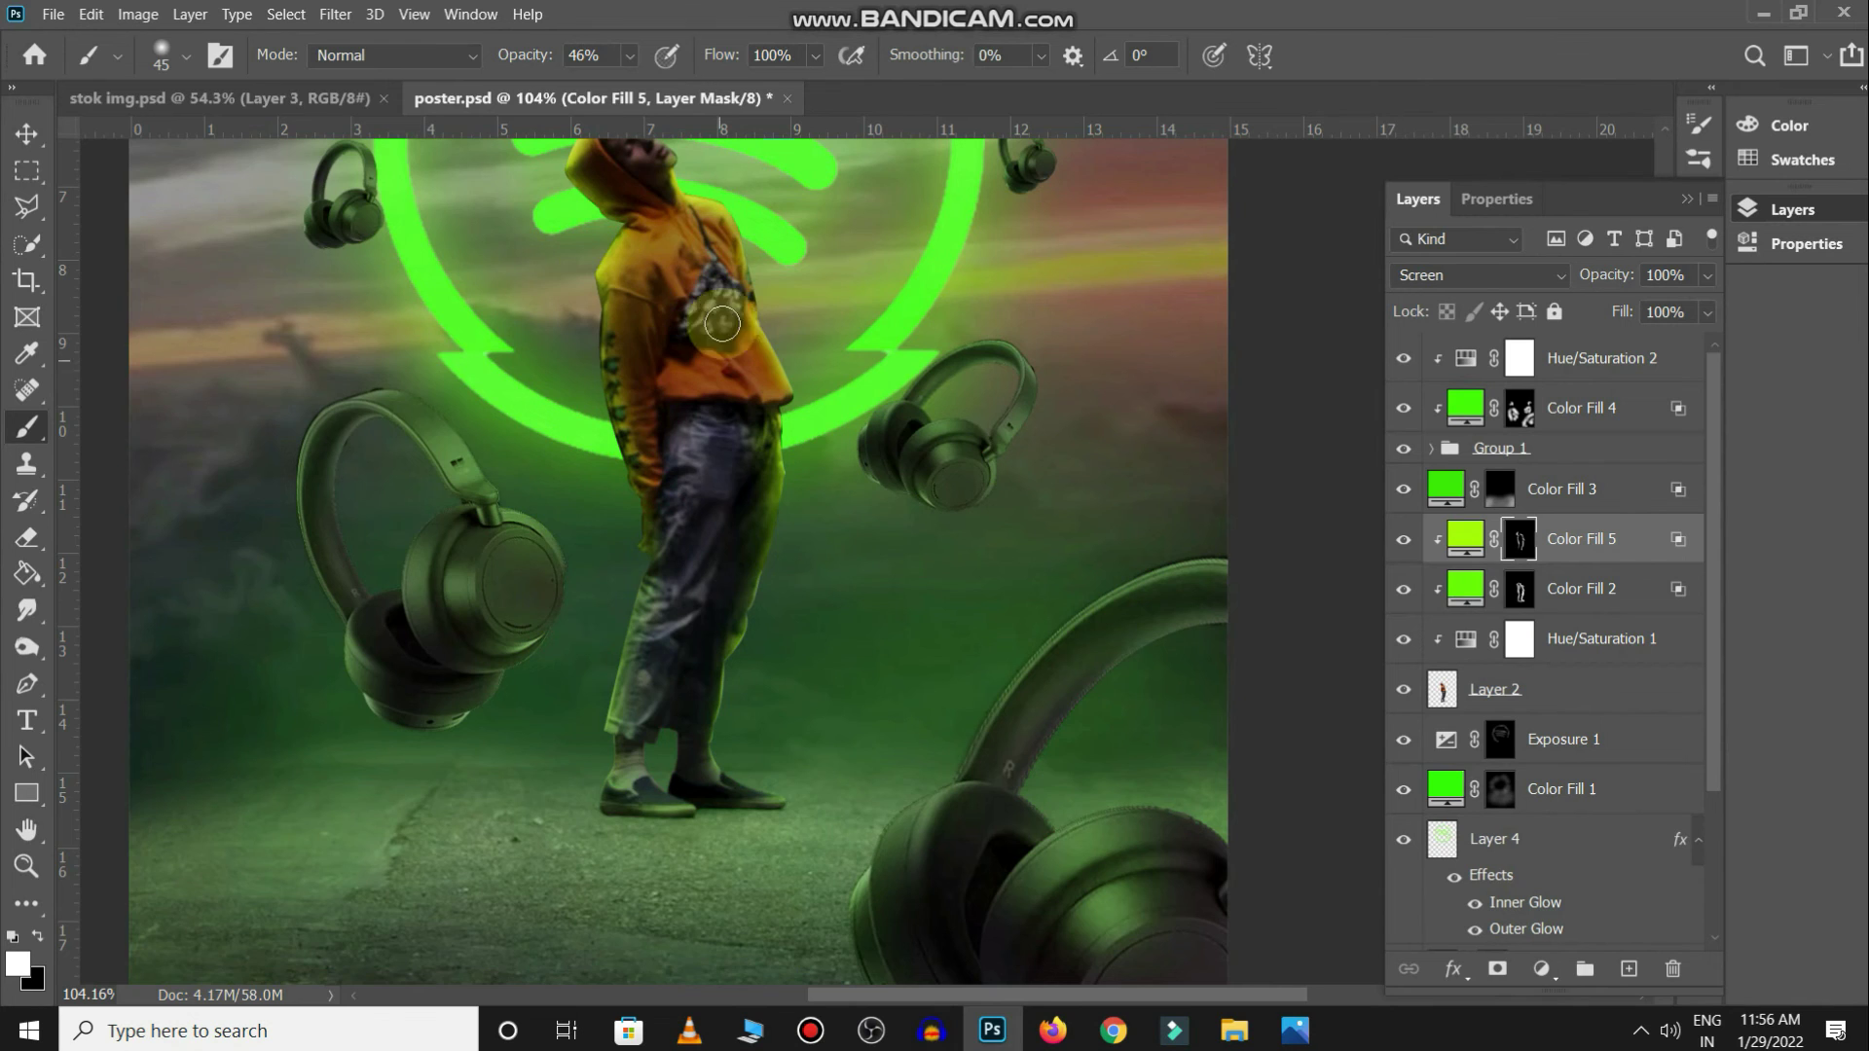
Reposition the view and slightly lower Color Fill 5's layer opacity
drag(766, 319, 716, 524)
scroll(831, 536, down, 2)
scroll(830, 536, down, 2)
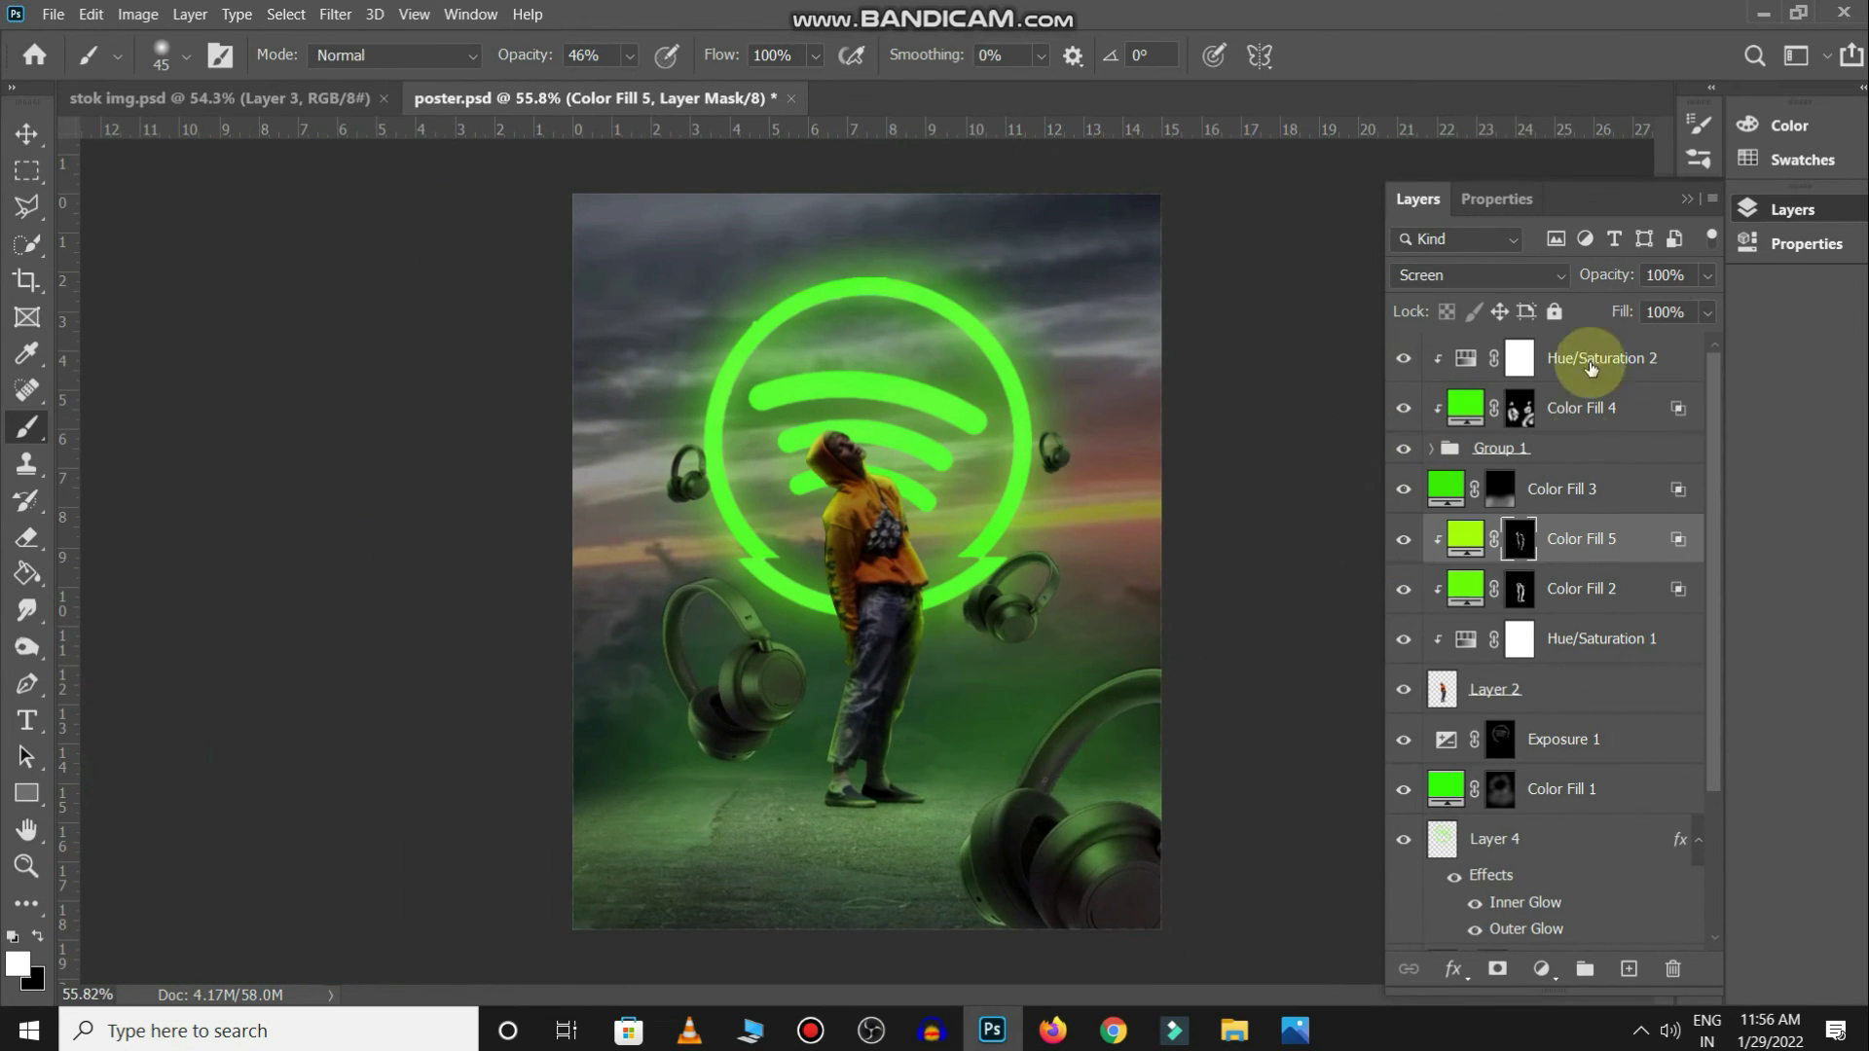
drag(1595, 276, 1587, 284)
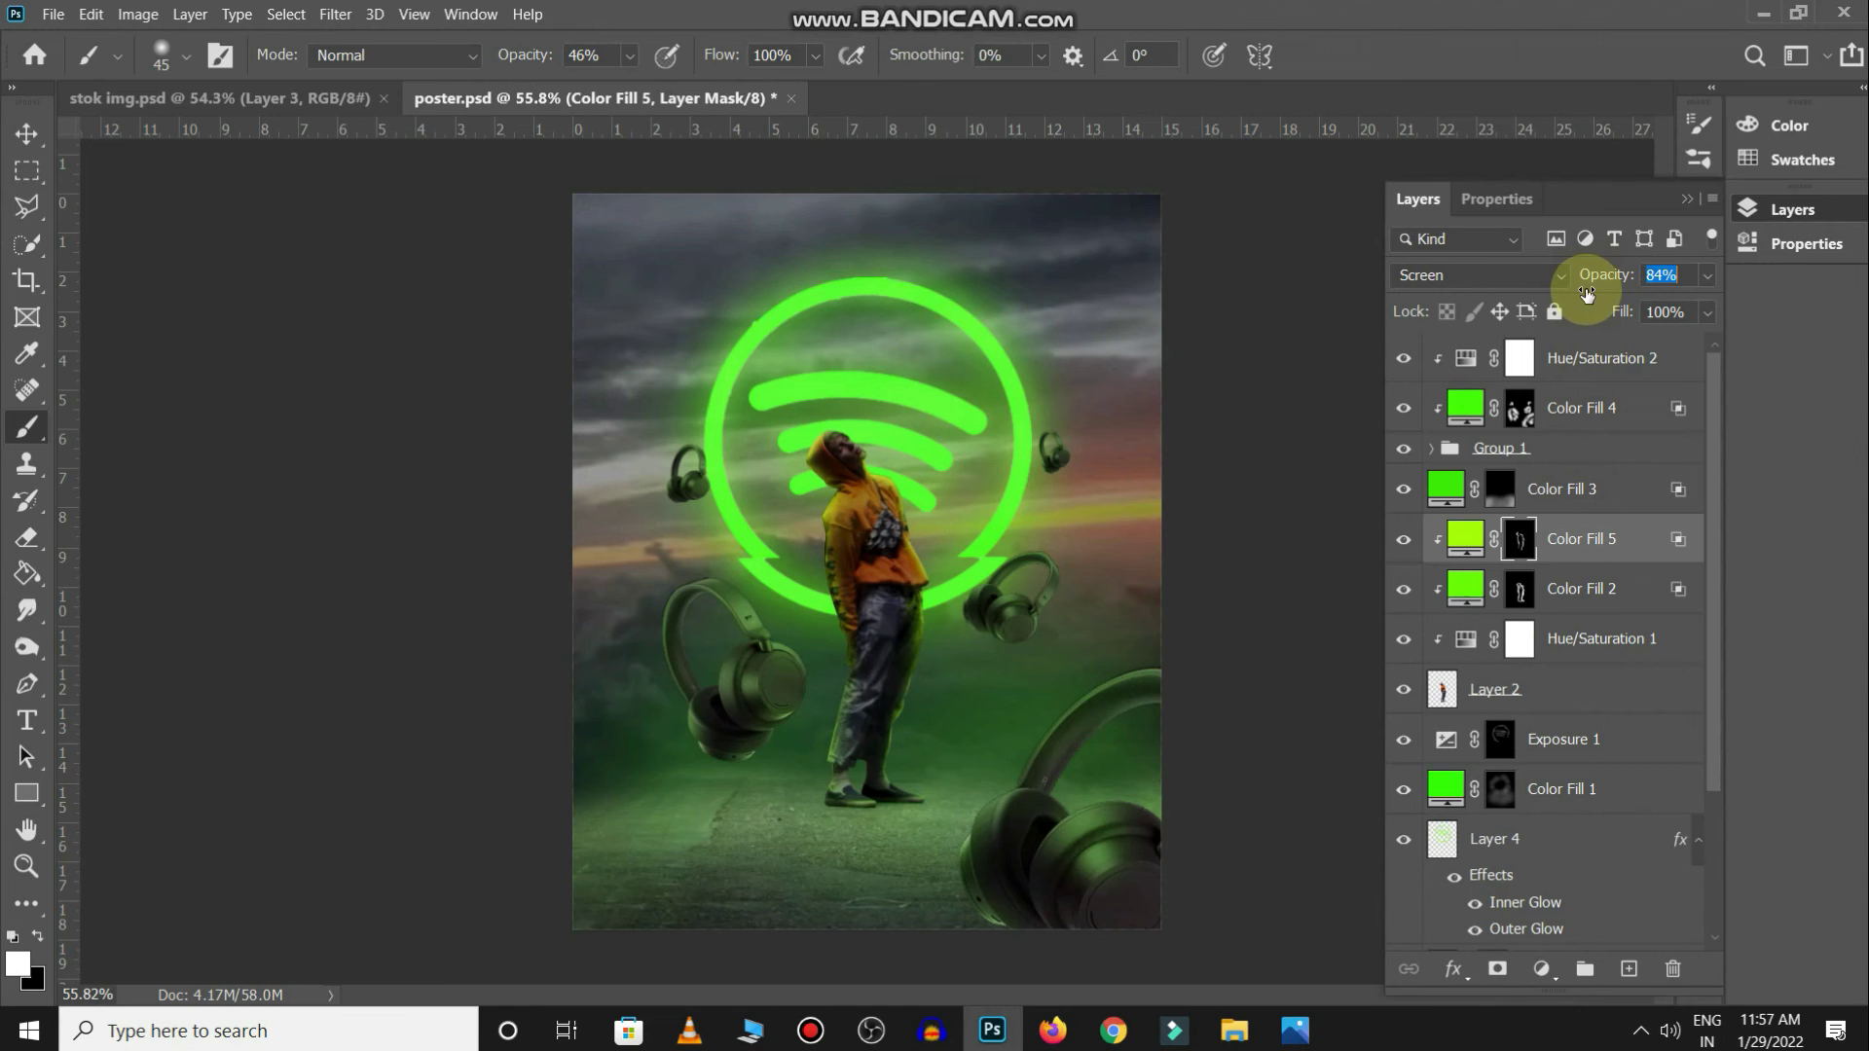
Clear the layer selection, try the Smudge tool, then return to the Brush
key(v)
click(1227, 657)
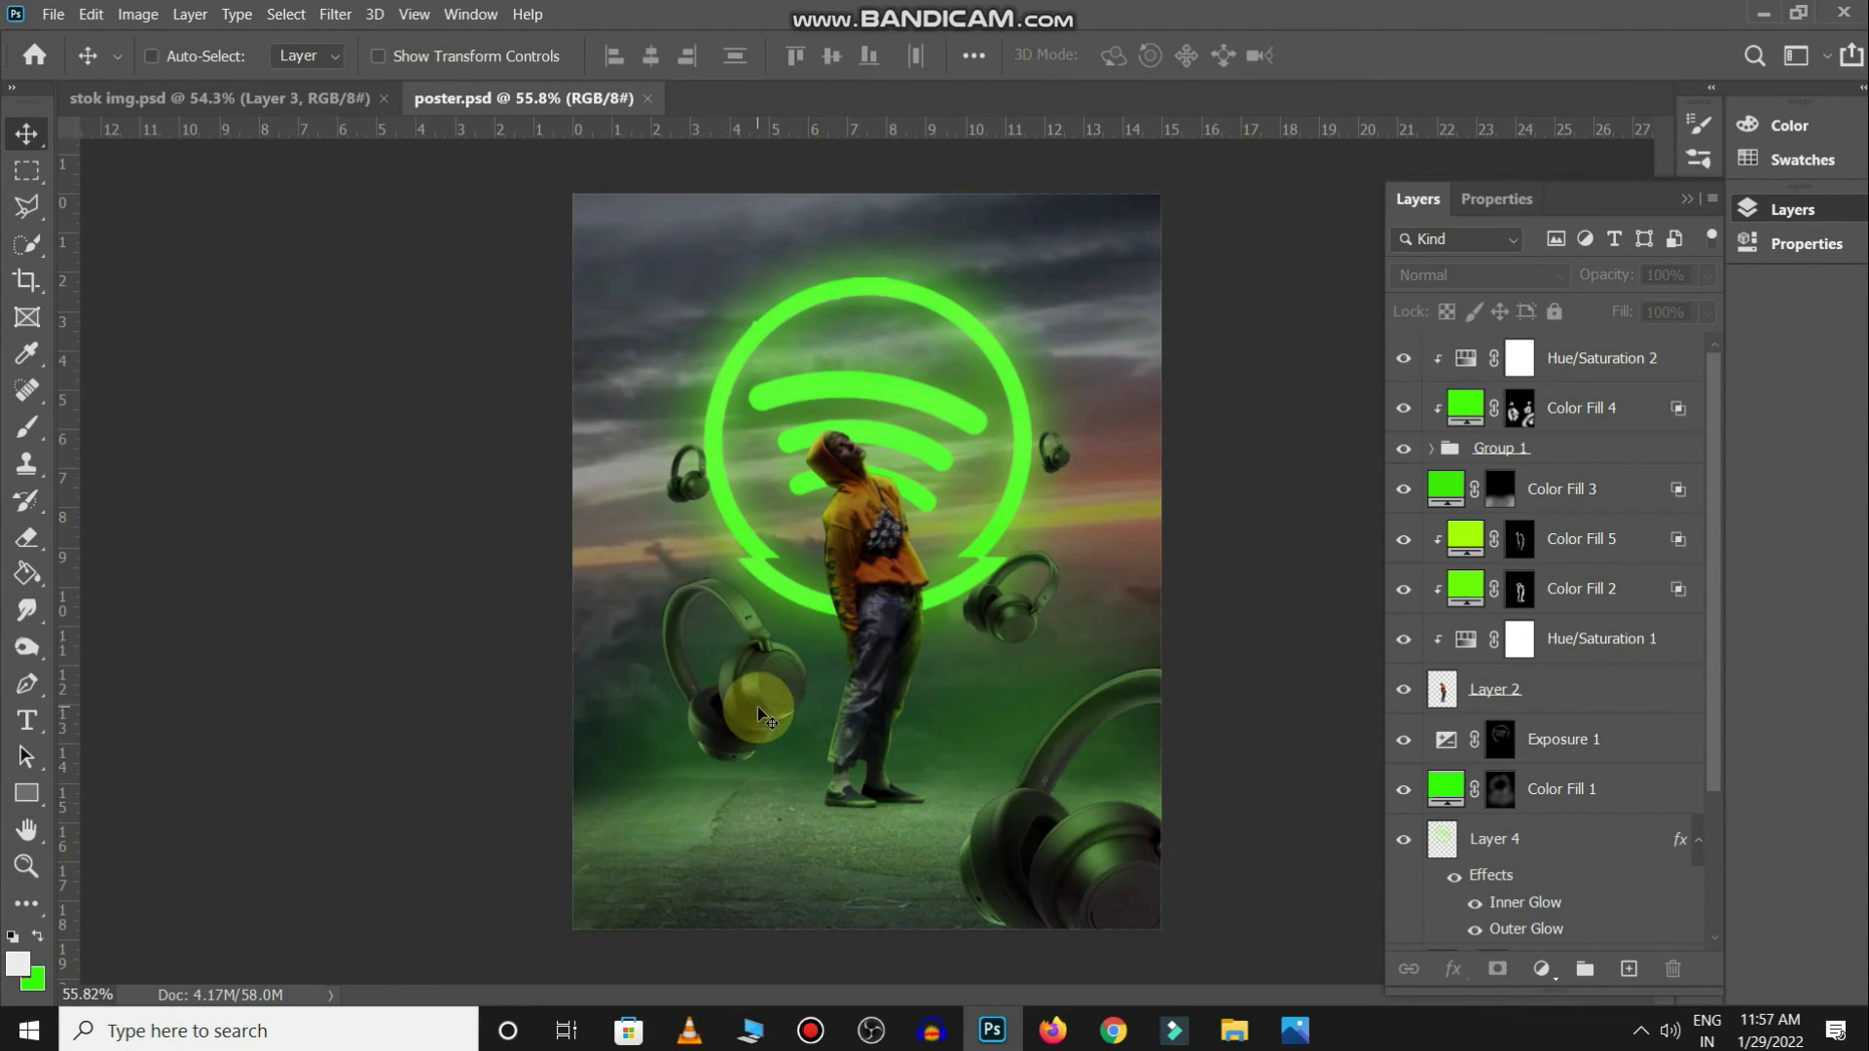
click(26, 613)
click(83, 650)
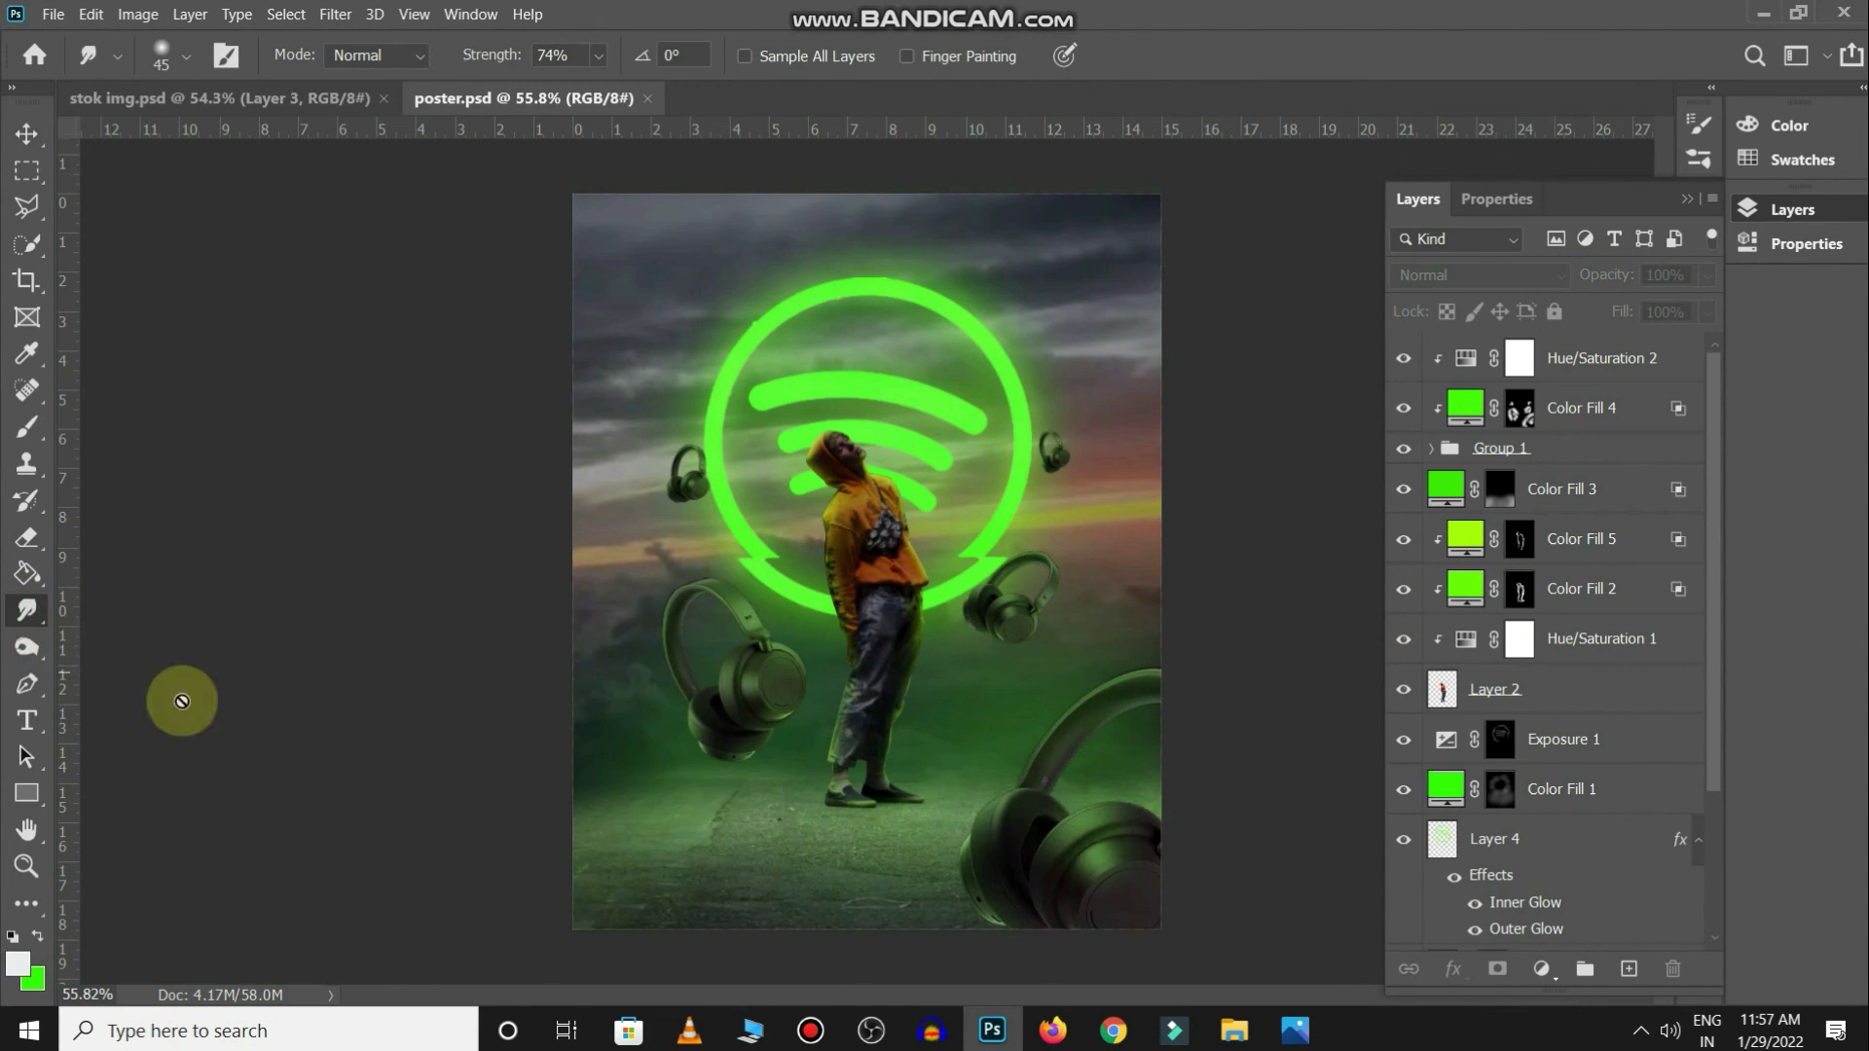
scroll(868, 608, up, 1)
key(b)
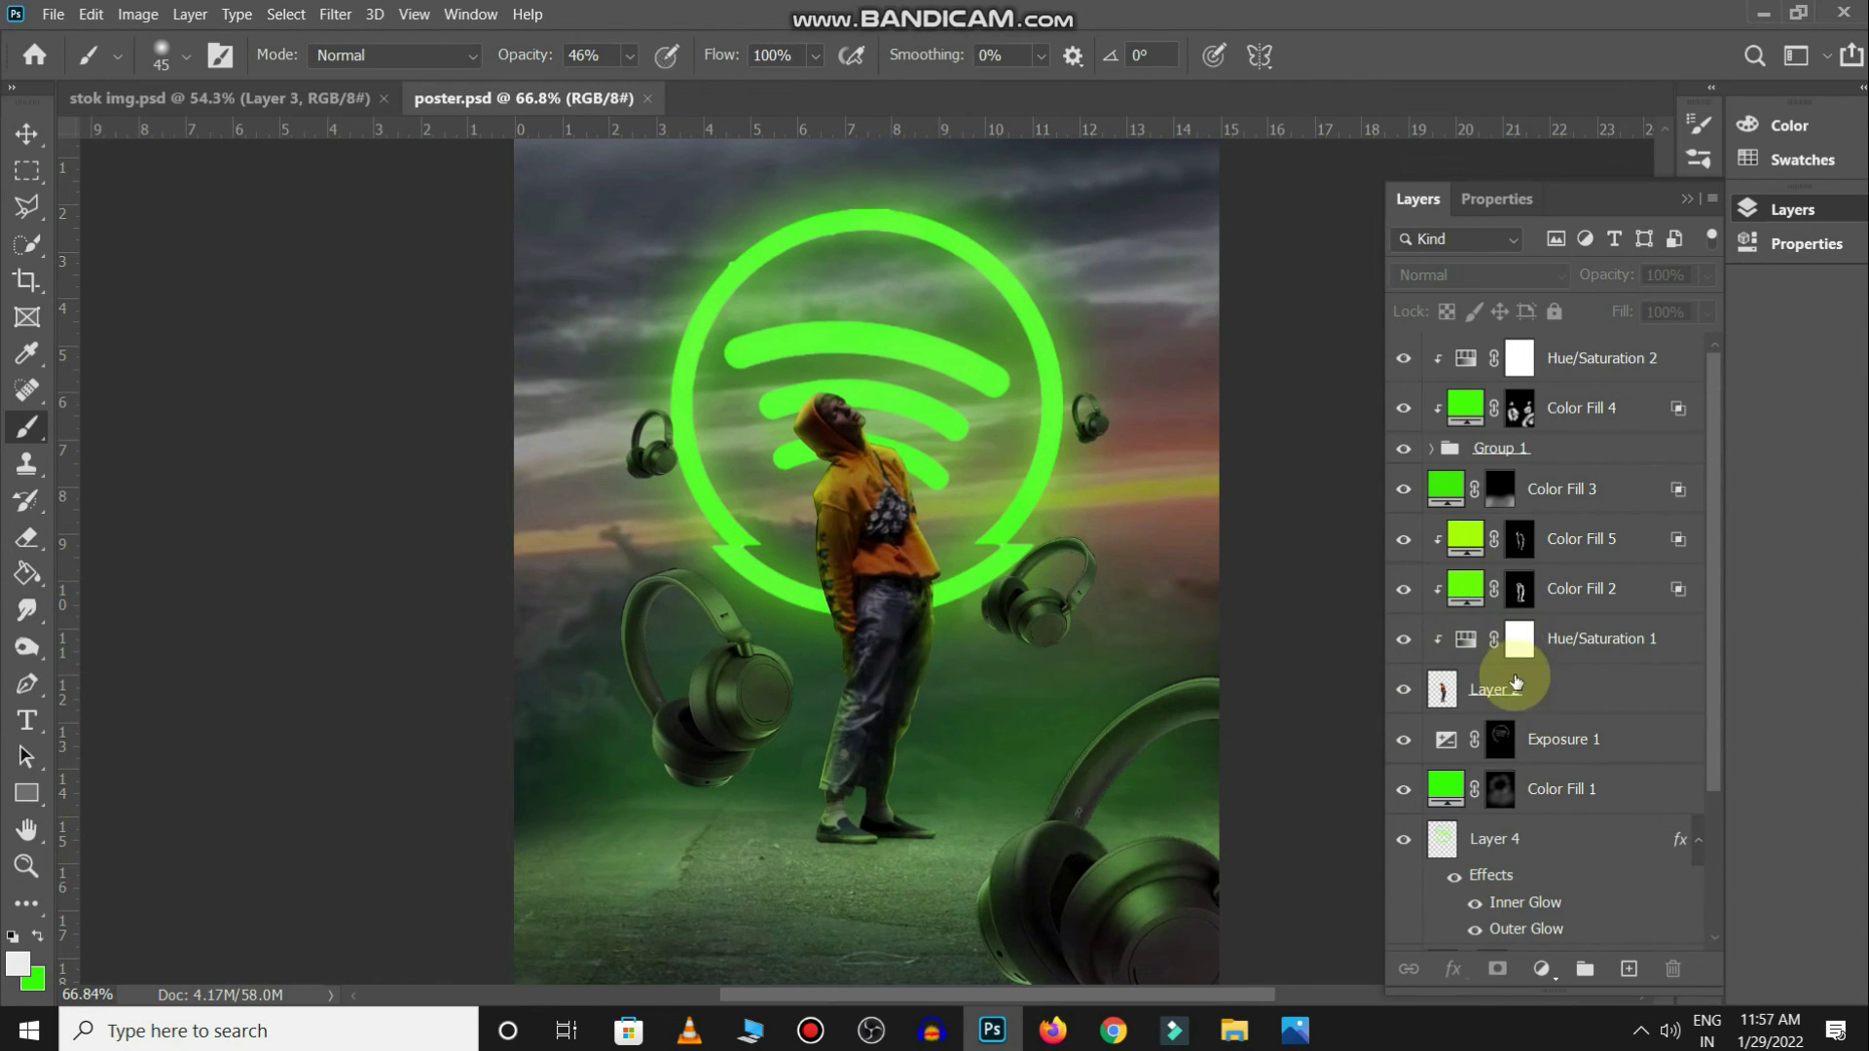
scroll(1519, 662, down, 1)
Select logo Layer 4, check its visibility, undo a trial stroke, and choose the Smudge tool
click(1496, 732)
click(1403, 739)
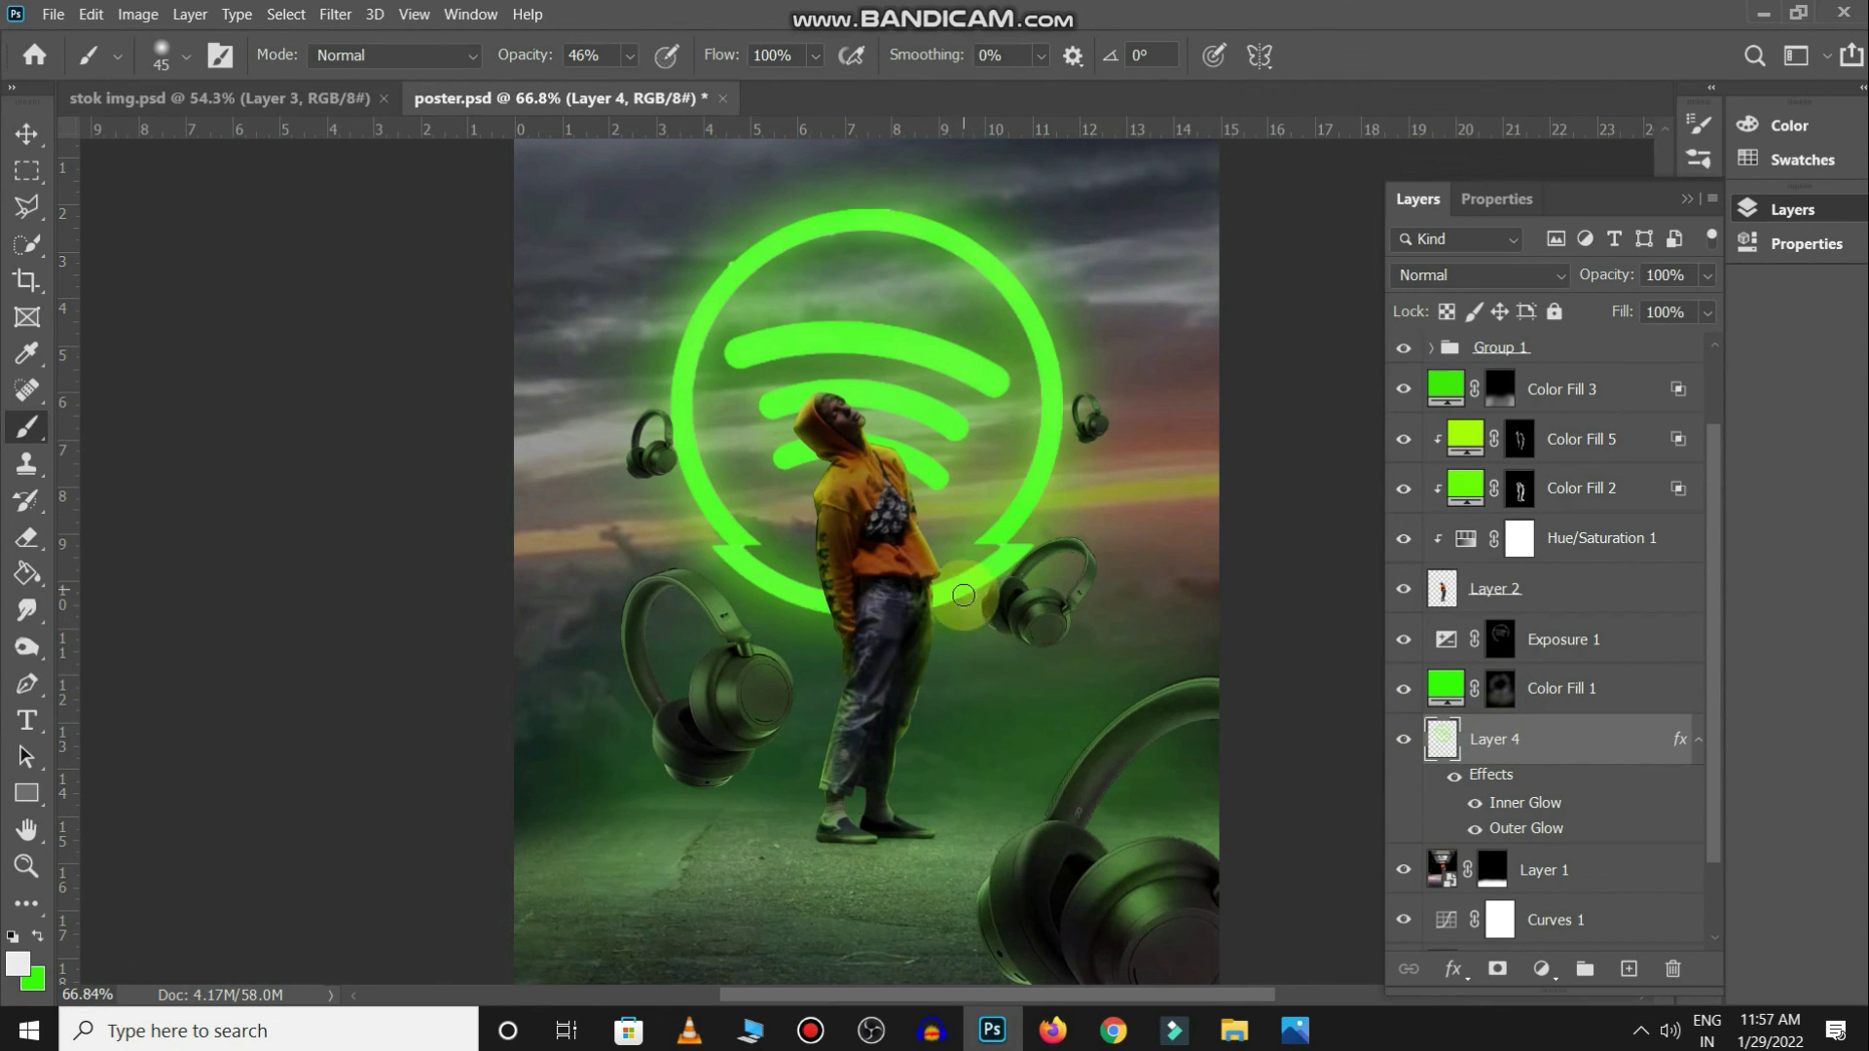
drag(953, 601, 968, 792)
key(ctrl+z)
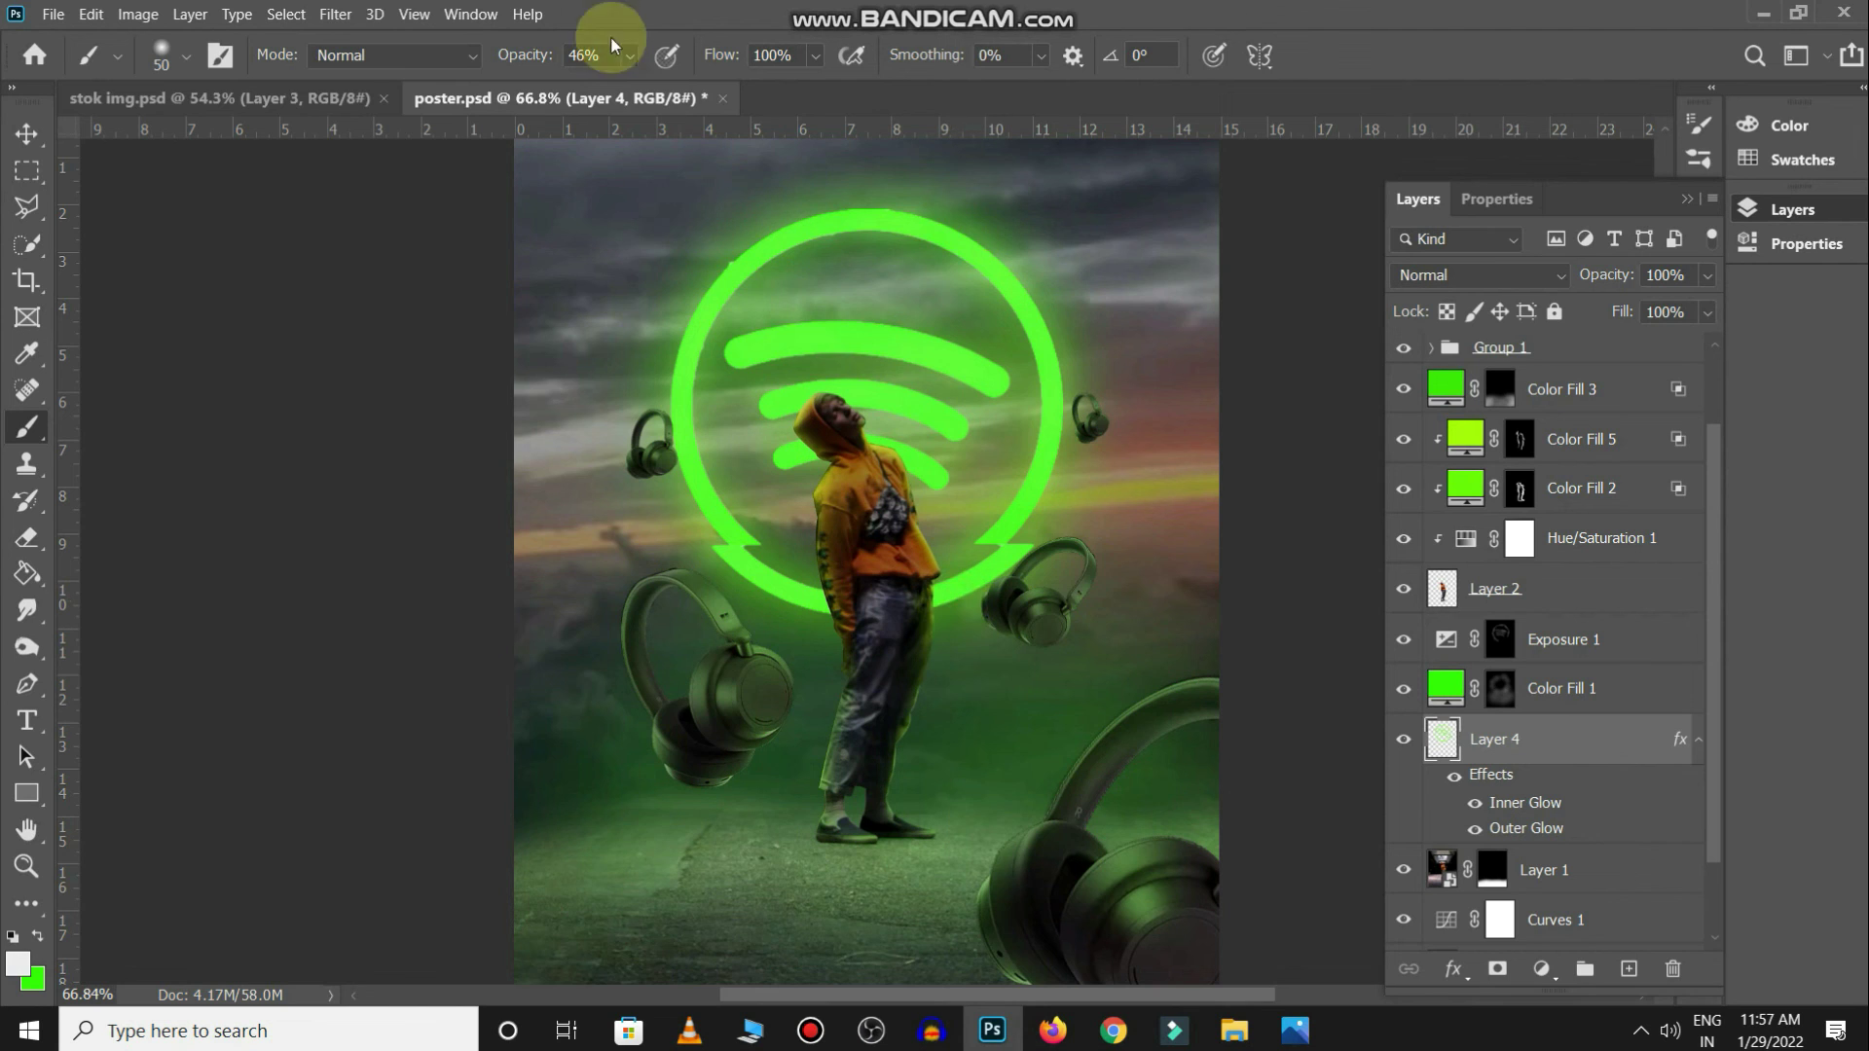
click(28, 612)
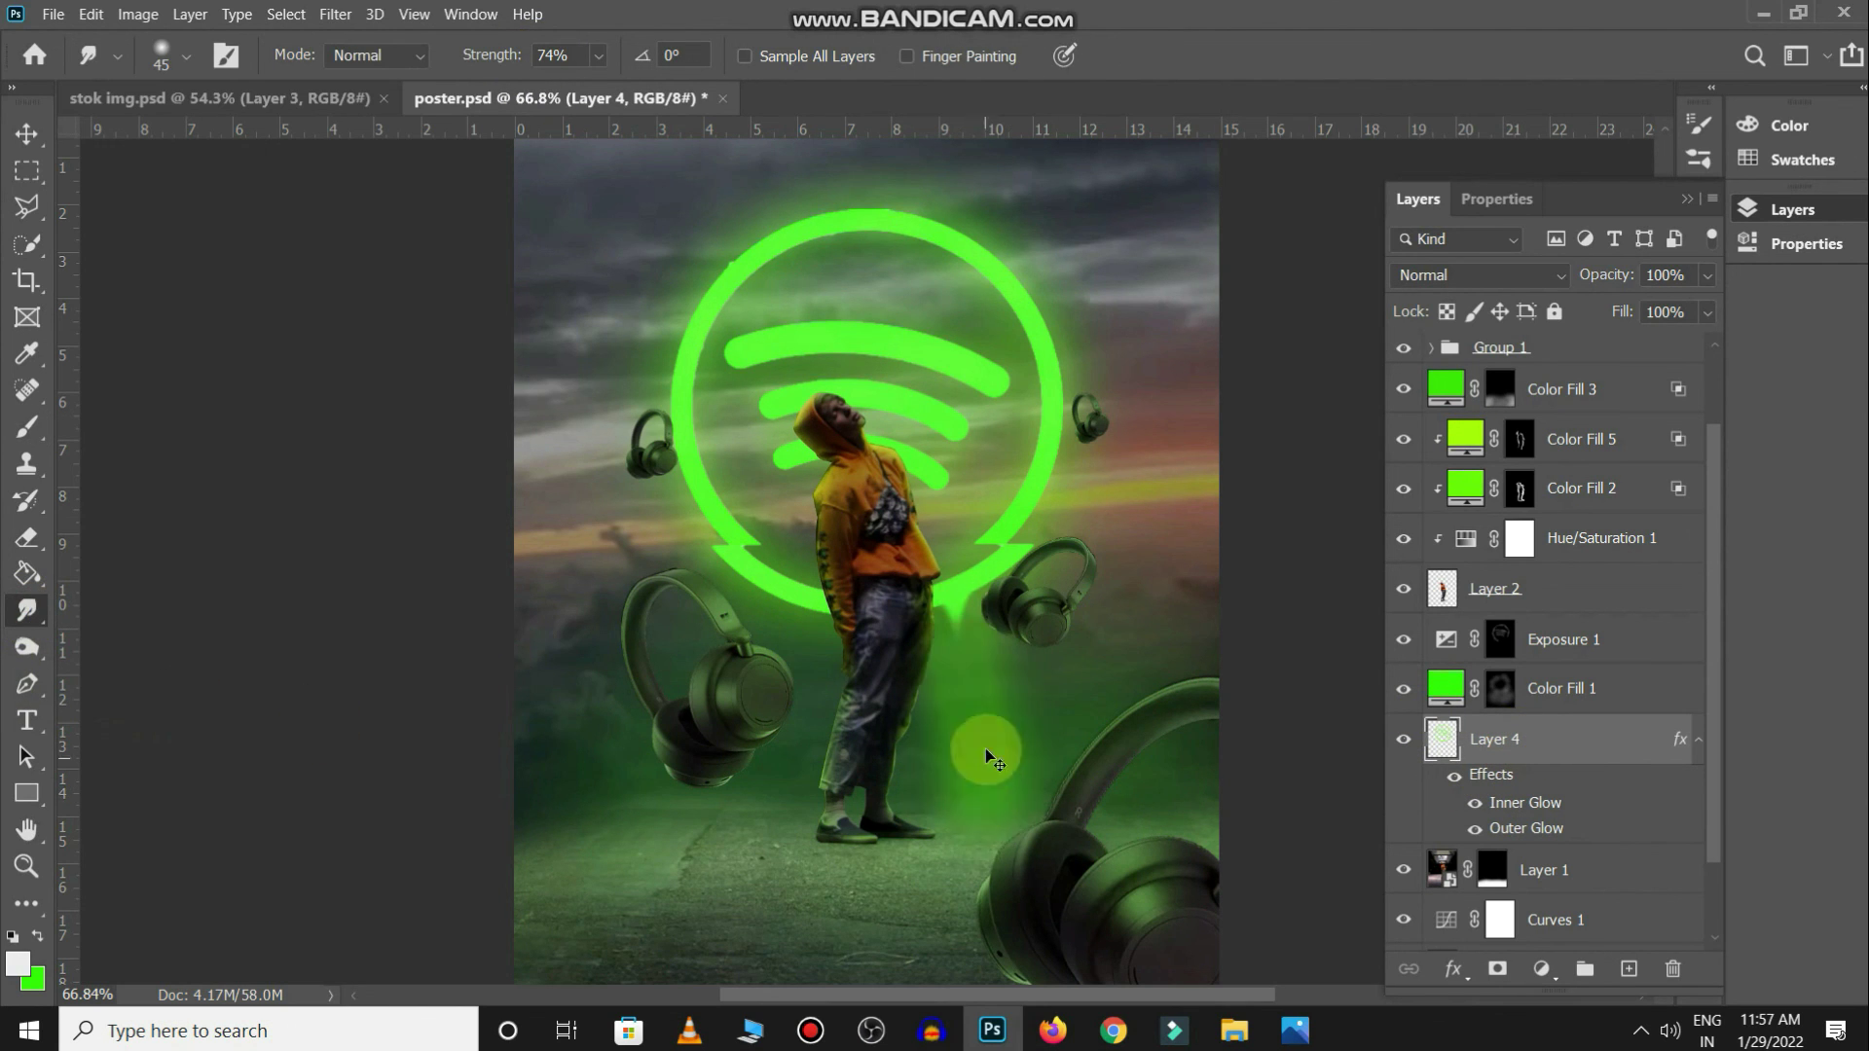
Rasterize Layer 4's layer style and smudge several green drips down from the Spotify circle
right_click(1607, 743)
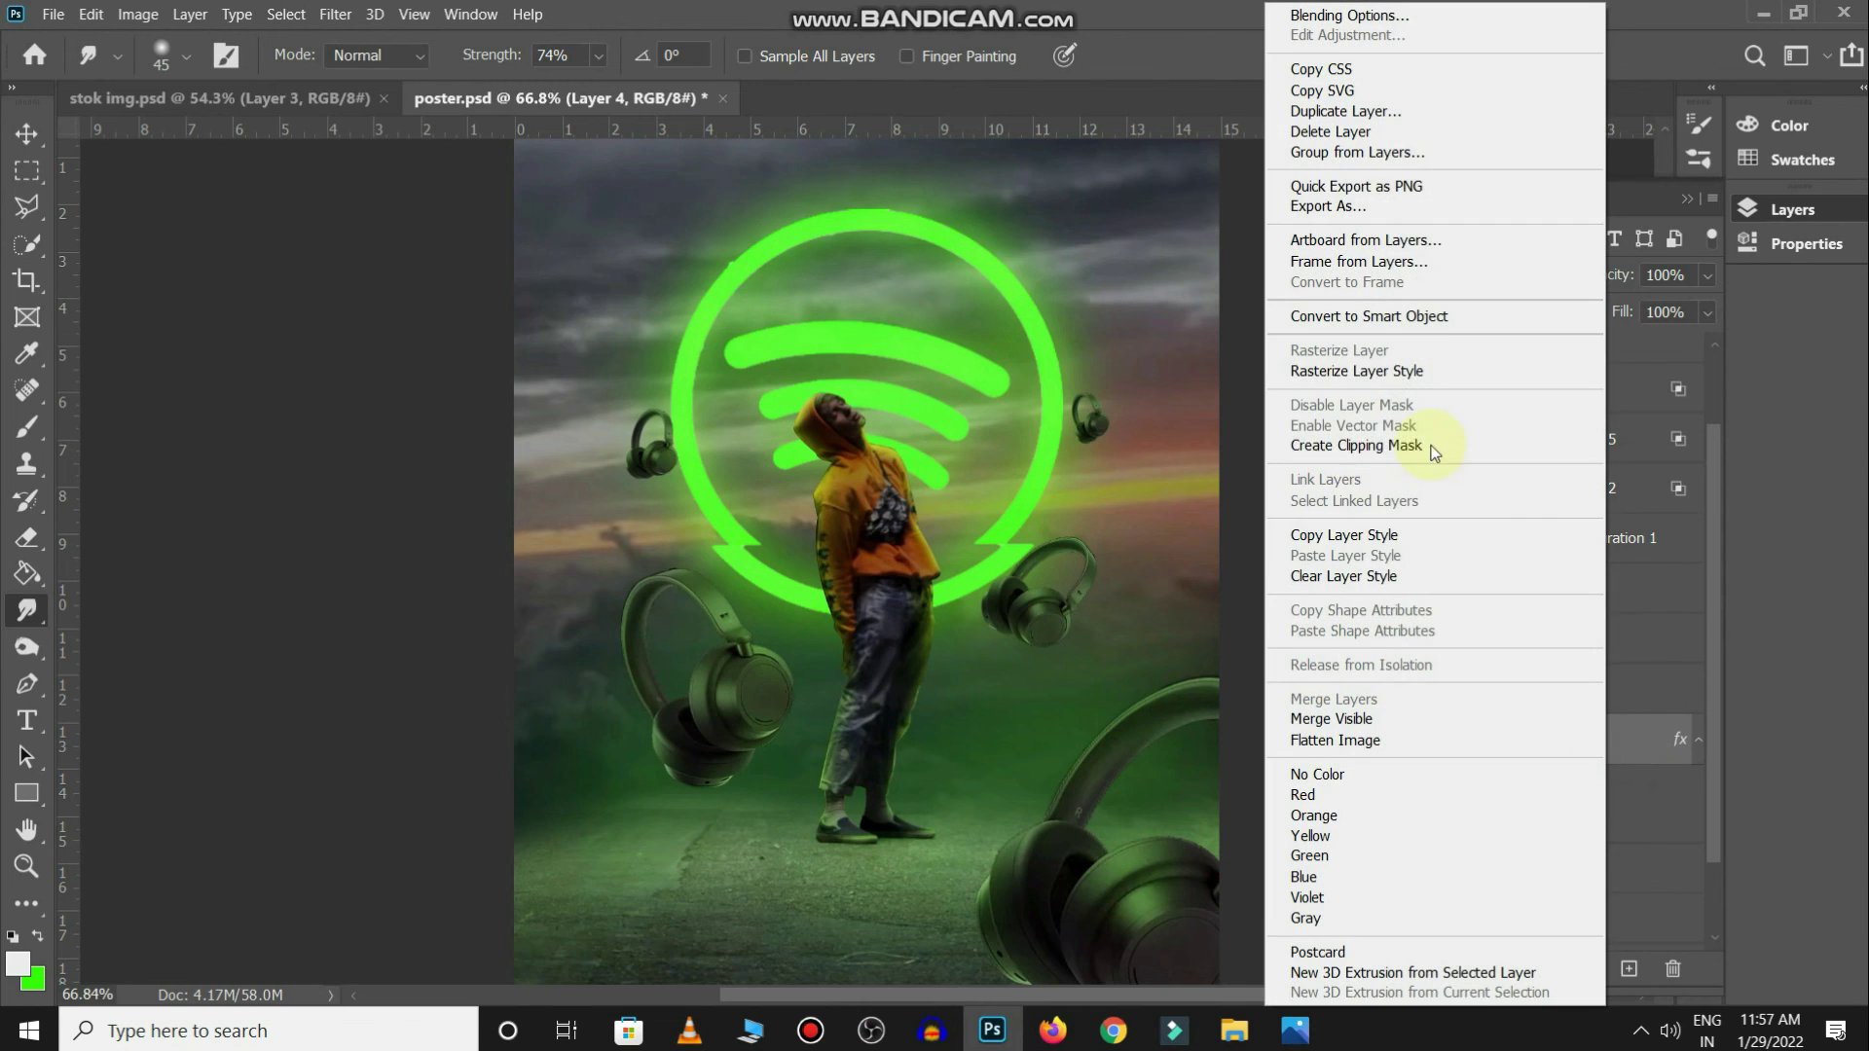
click(1360, 371)
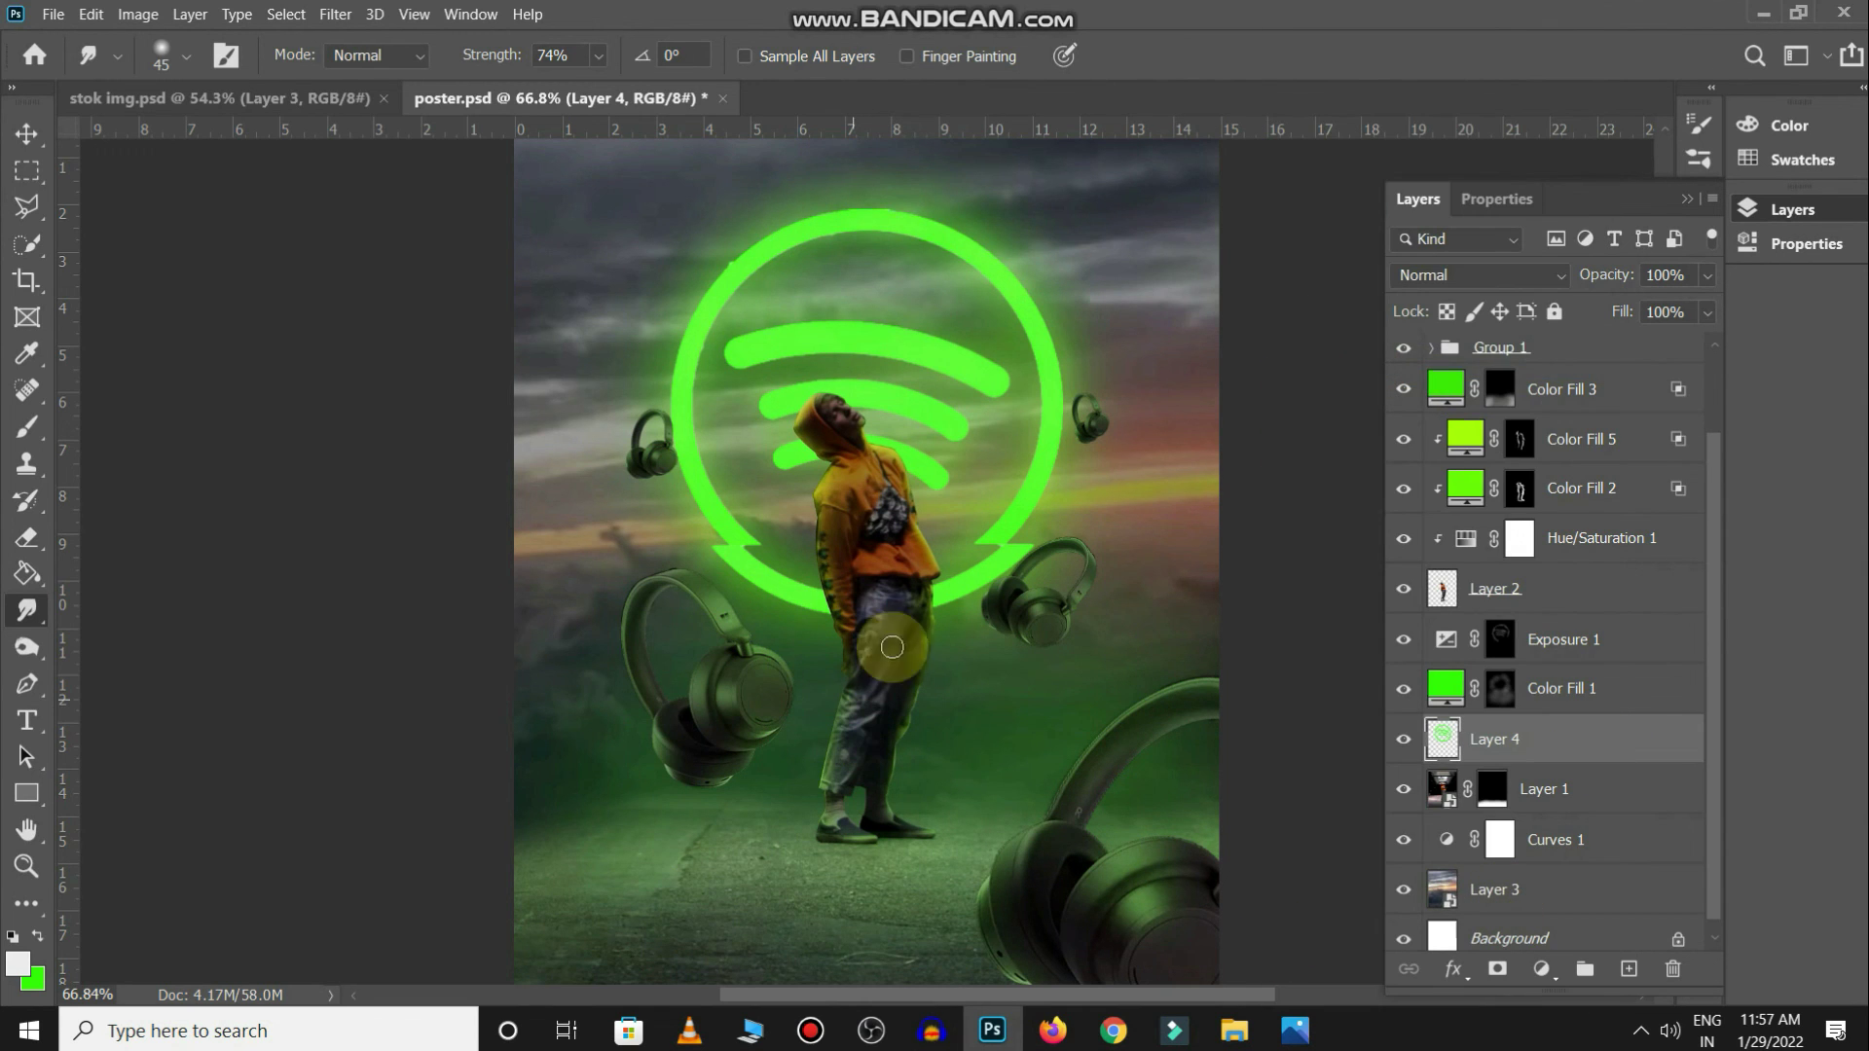
drag(957, 598, 970, 874)
mouse_move(810, 611)
mouse_down()
mouse_move(808, 662)
mouse_move(837, 652)
mouse_up()
mouse_move(734, 577)
mouse_down()
mouse_move(734, 633)
mouse_move(762, 679)
mouse_move(698, 496)
mouse_move(705, 633)
mouse_move(700, 541)
mouse_move(695, 621)
mouse_move(740, 594)
mouse_move(747, 689)
mouse_move(751, 603)
mouse_move(822, 859)
mouse_up()
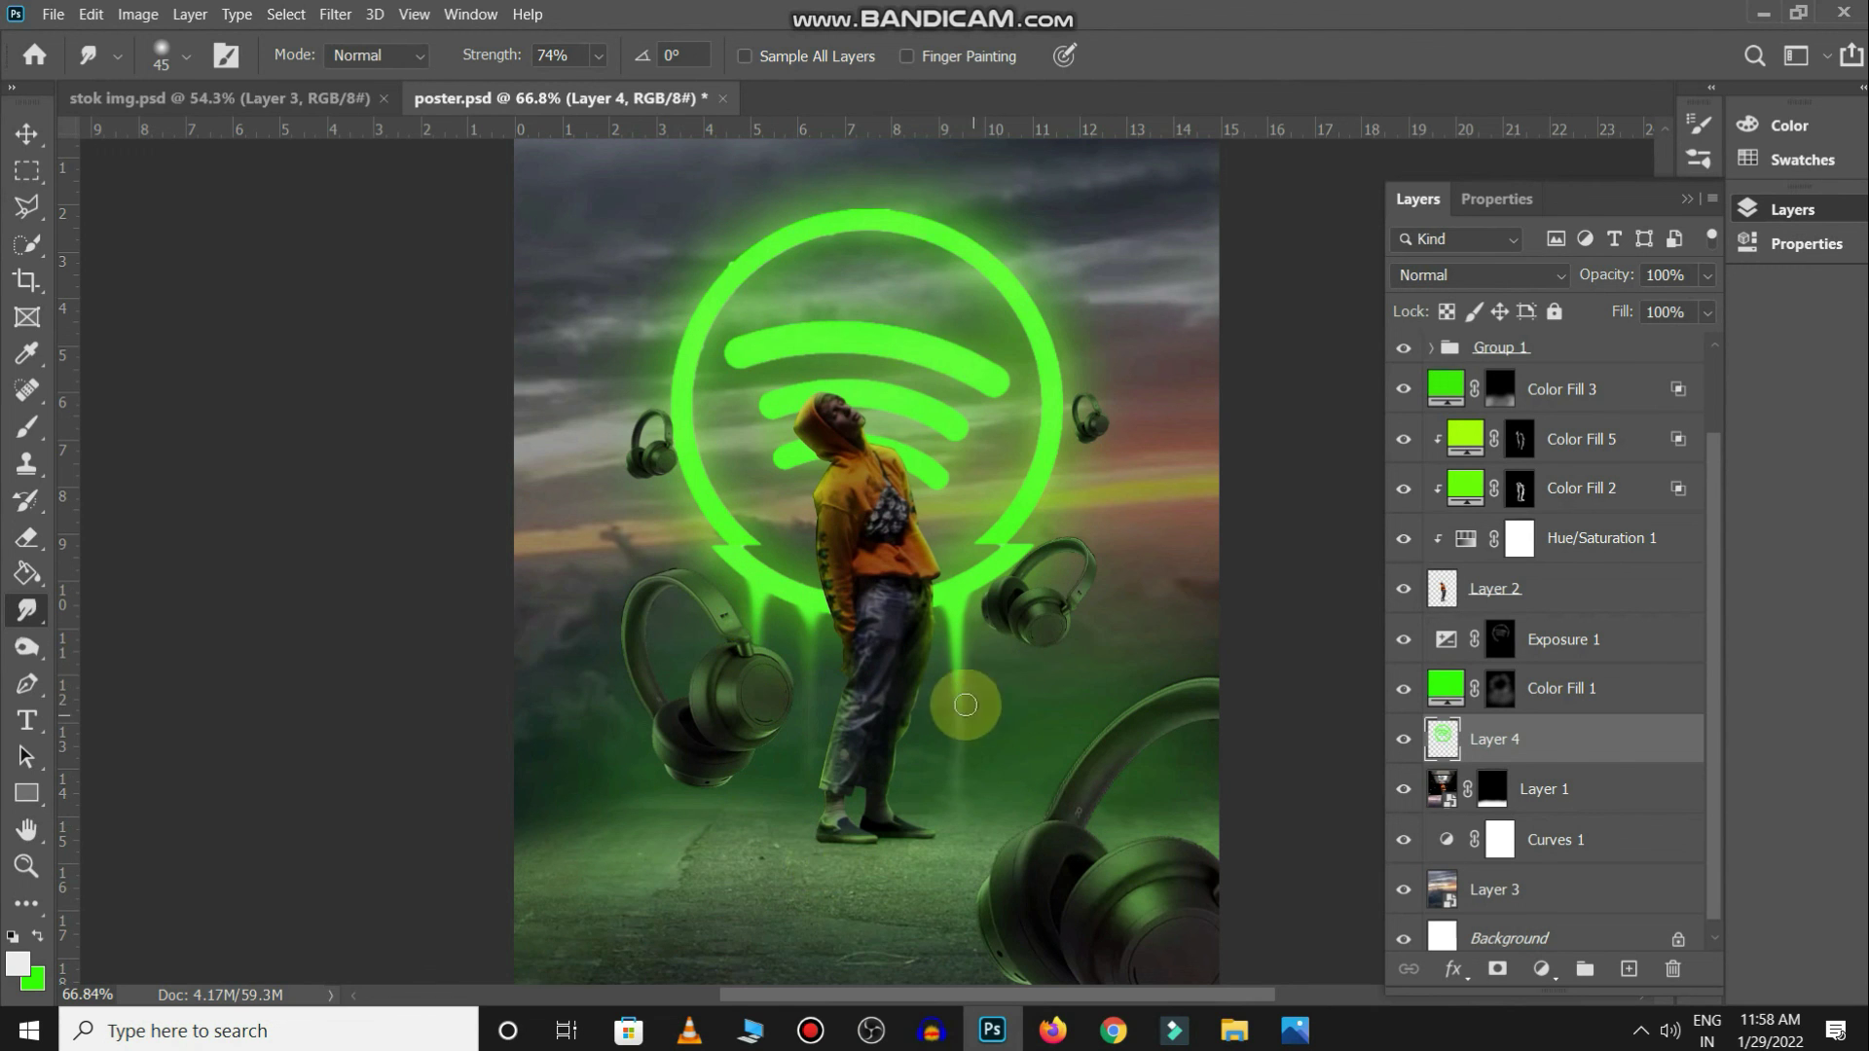
drag(959, 687, 969, 808)
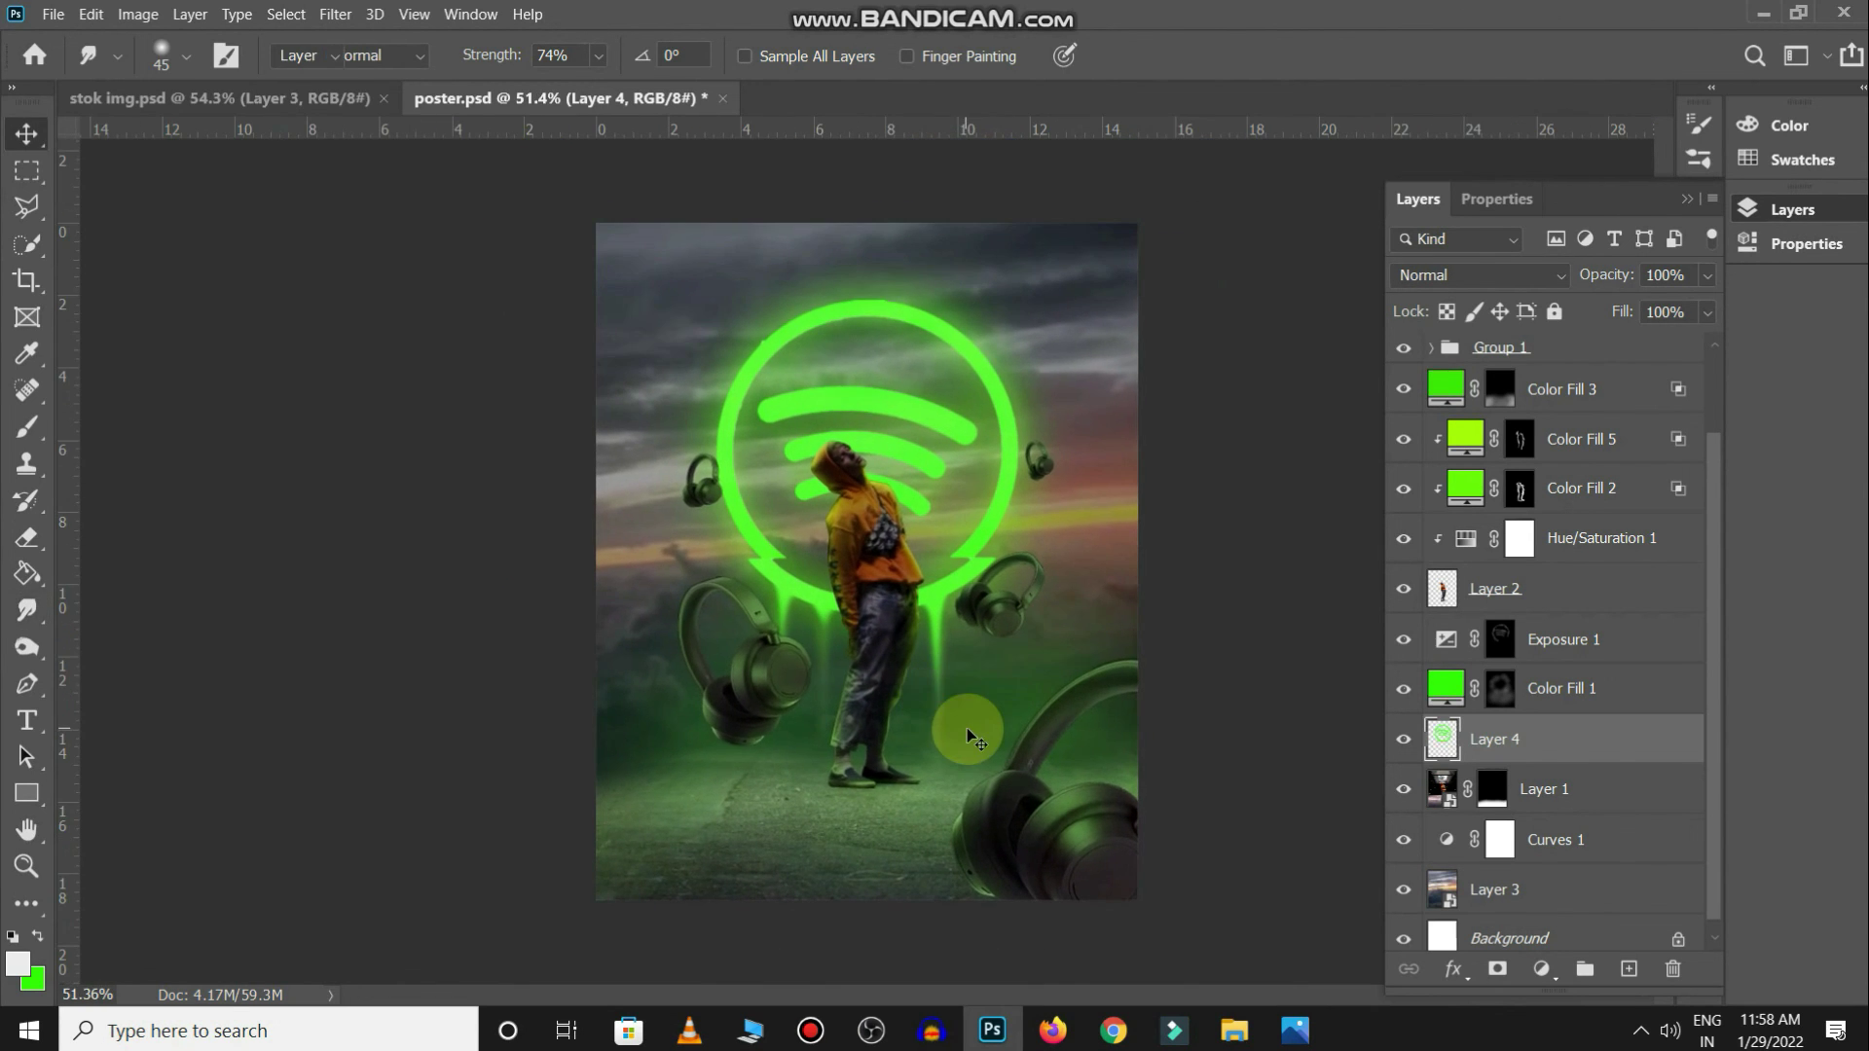
click(783, 680)
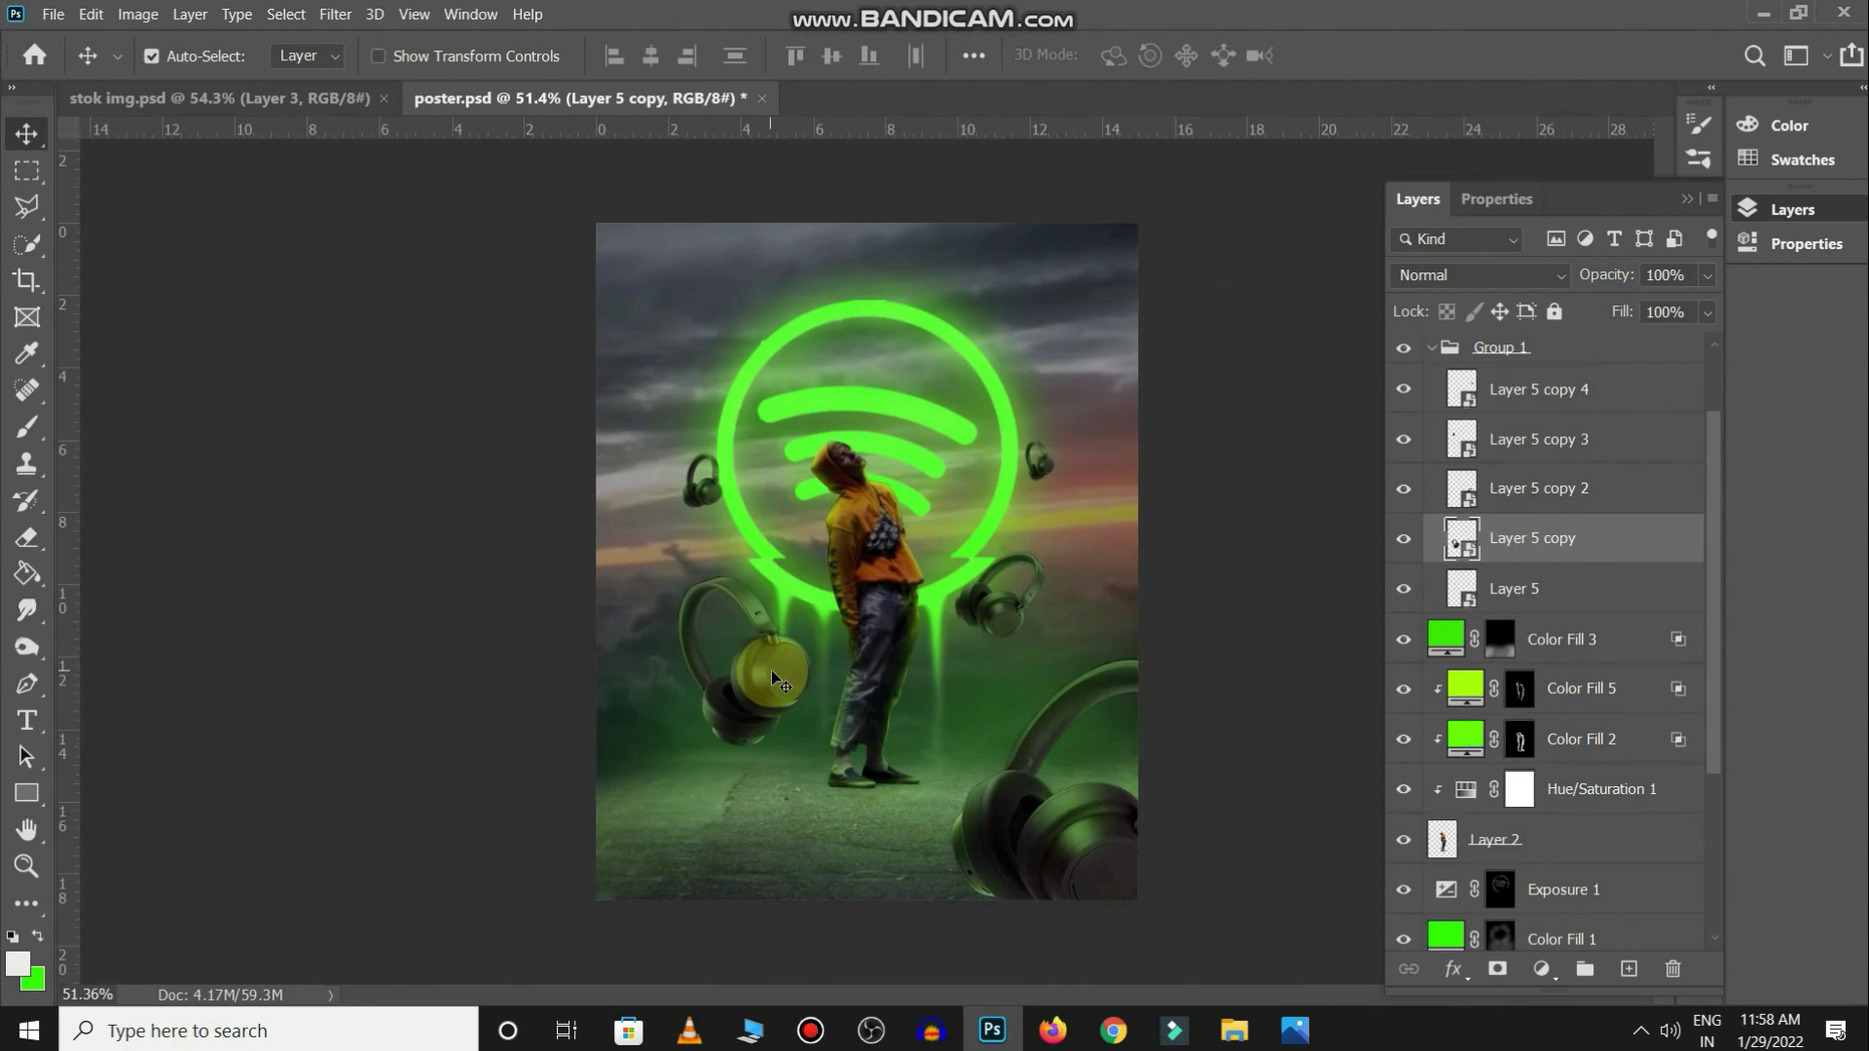
scroll(1540, 854, down, 3)
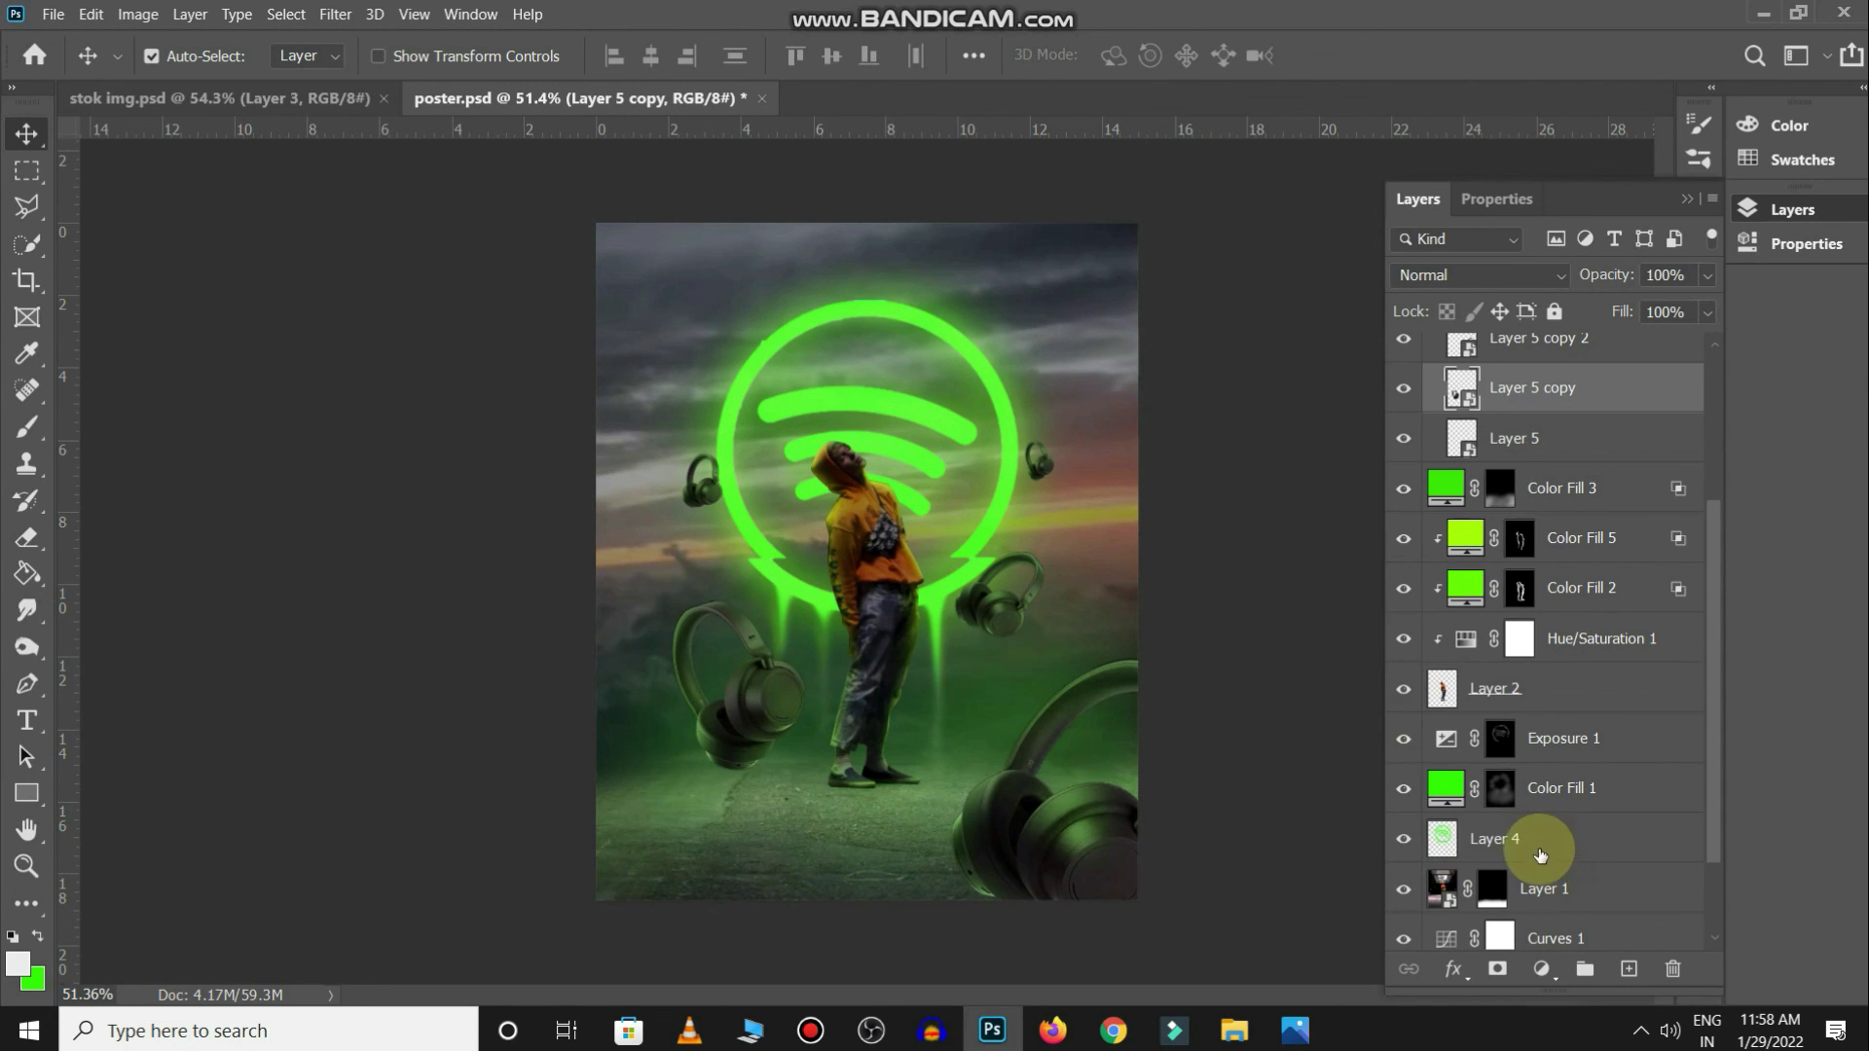
click(1540, 854)
click(26, 611)
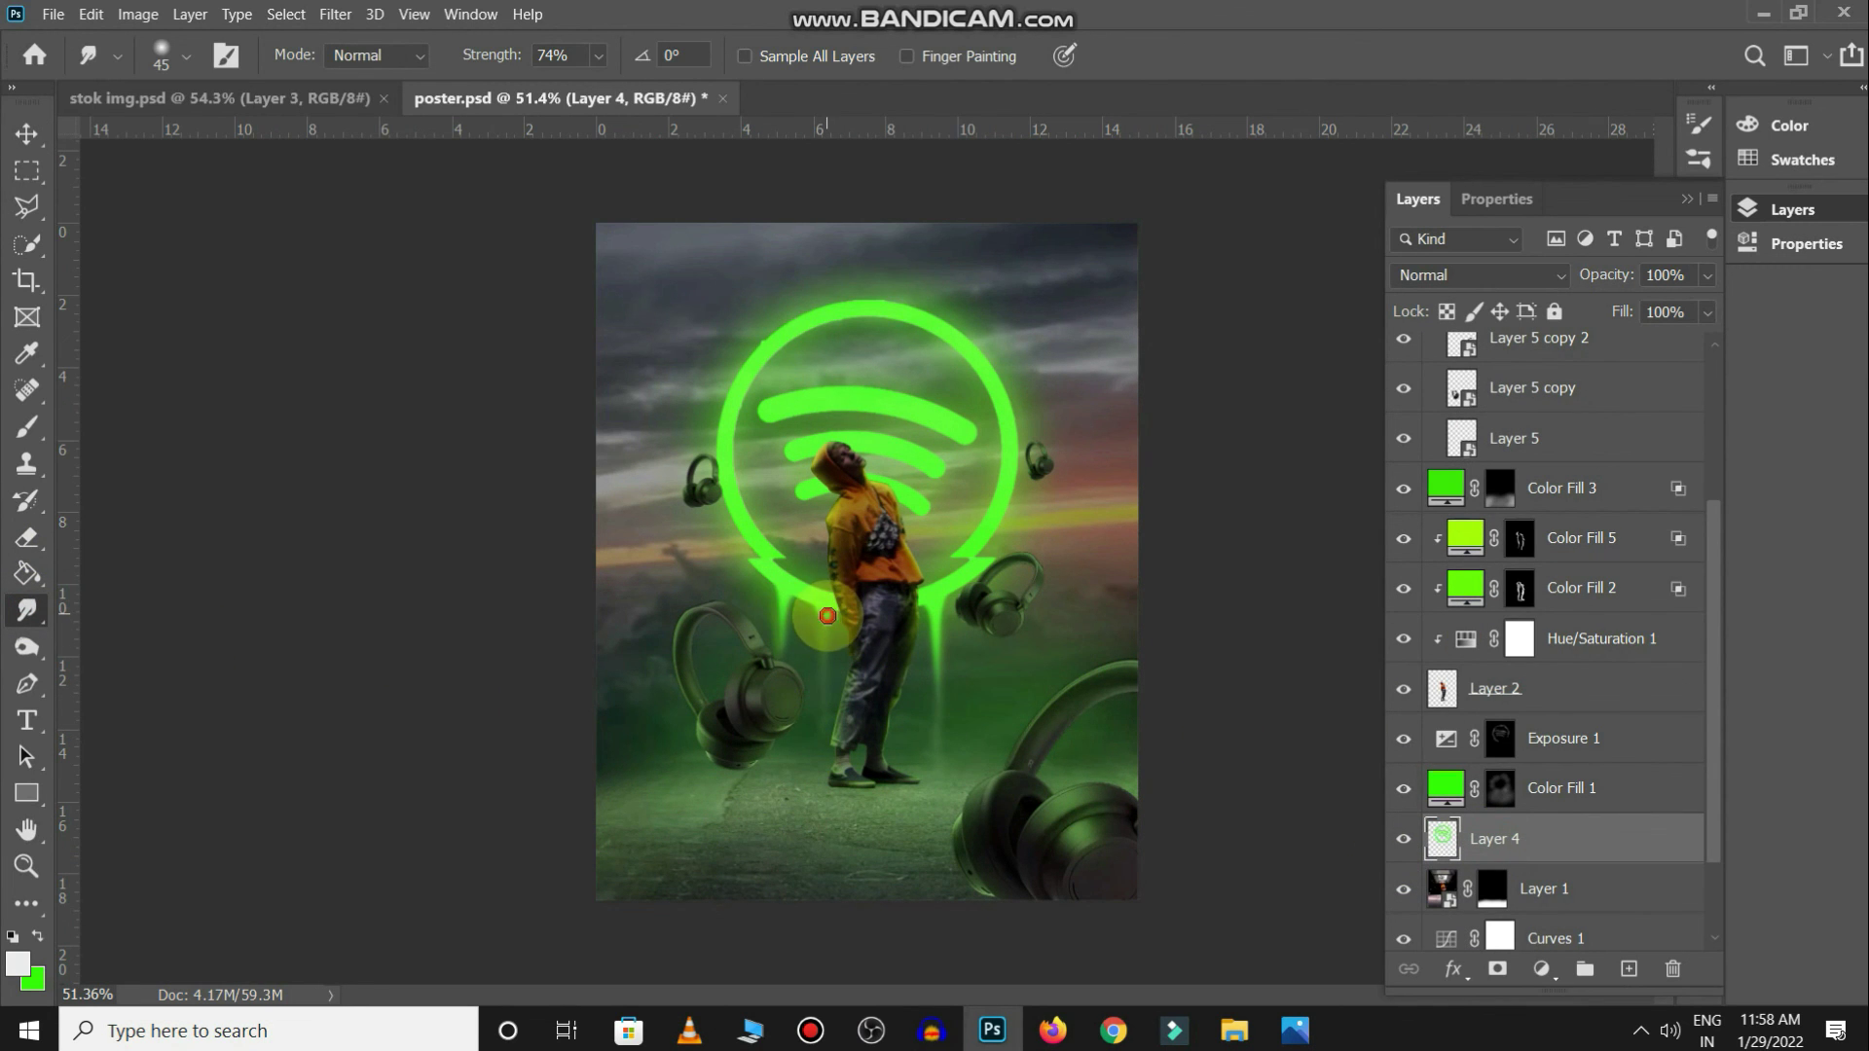
scroll(1038, 739, up, 5)
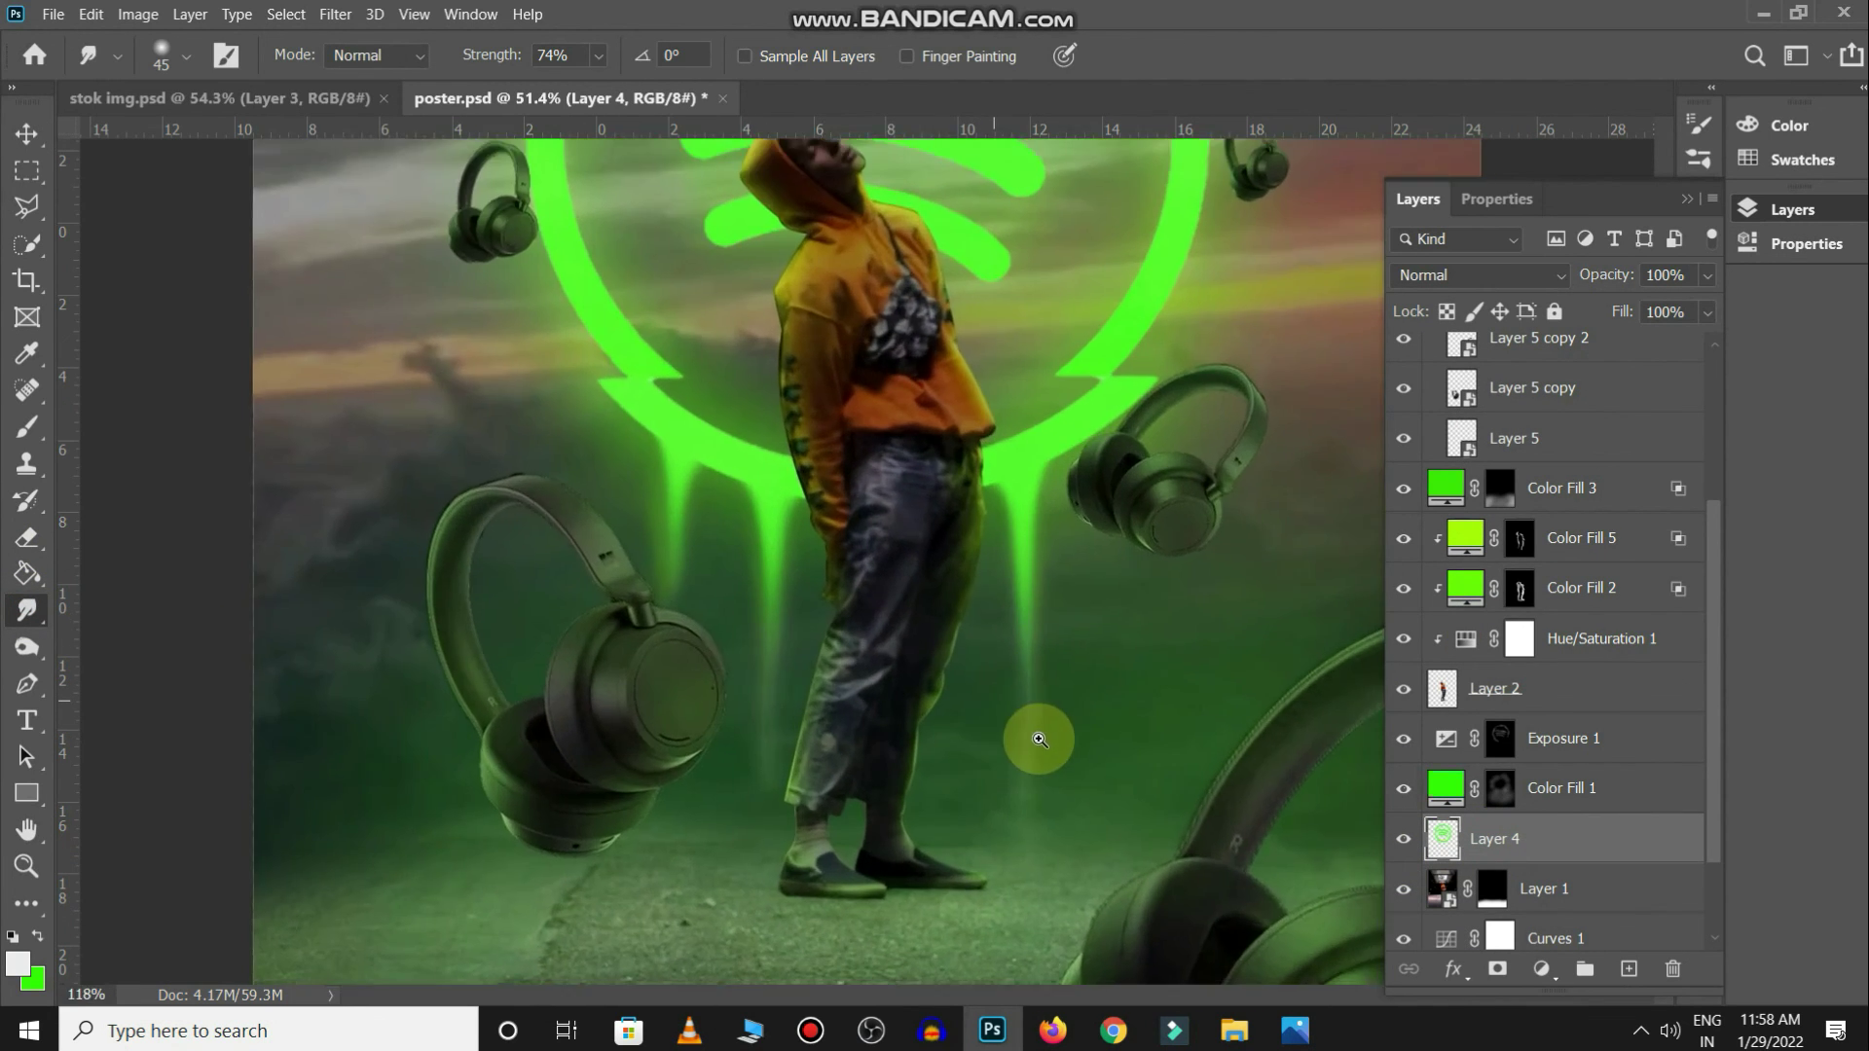
scroll(1039, 739, down, 5)
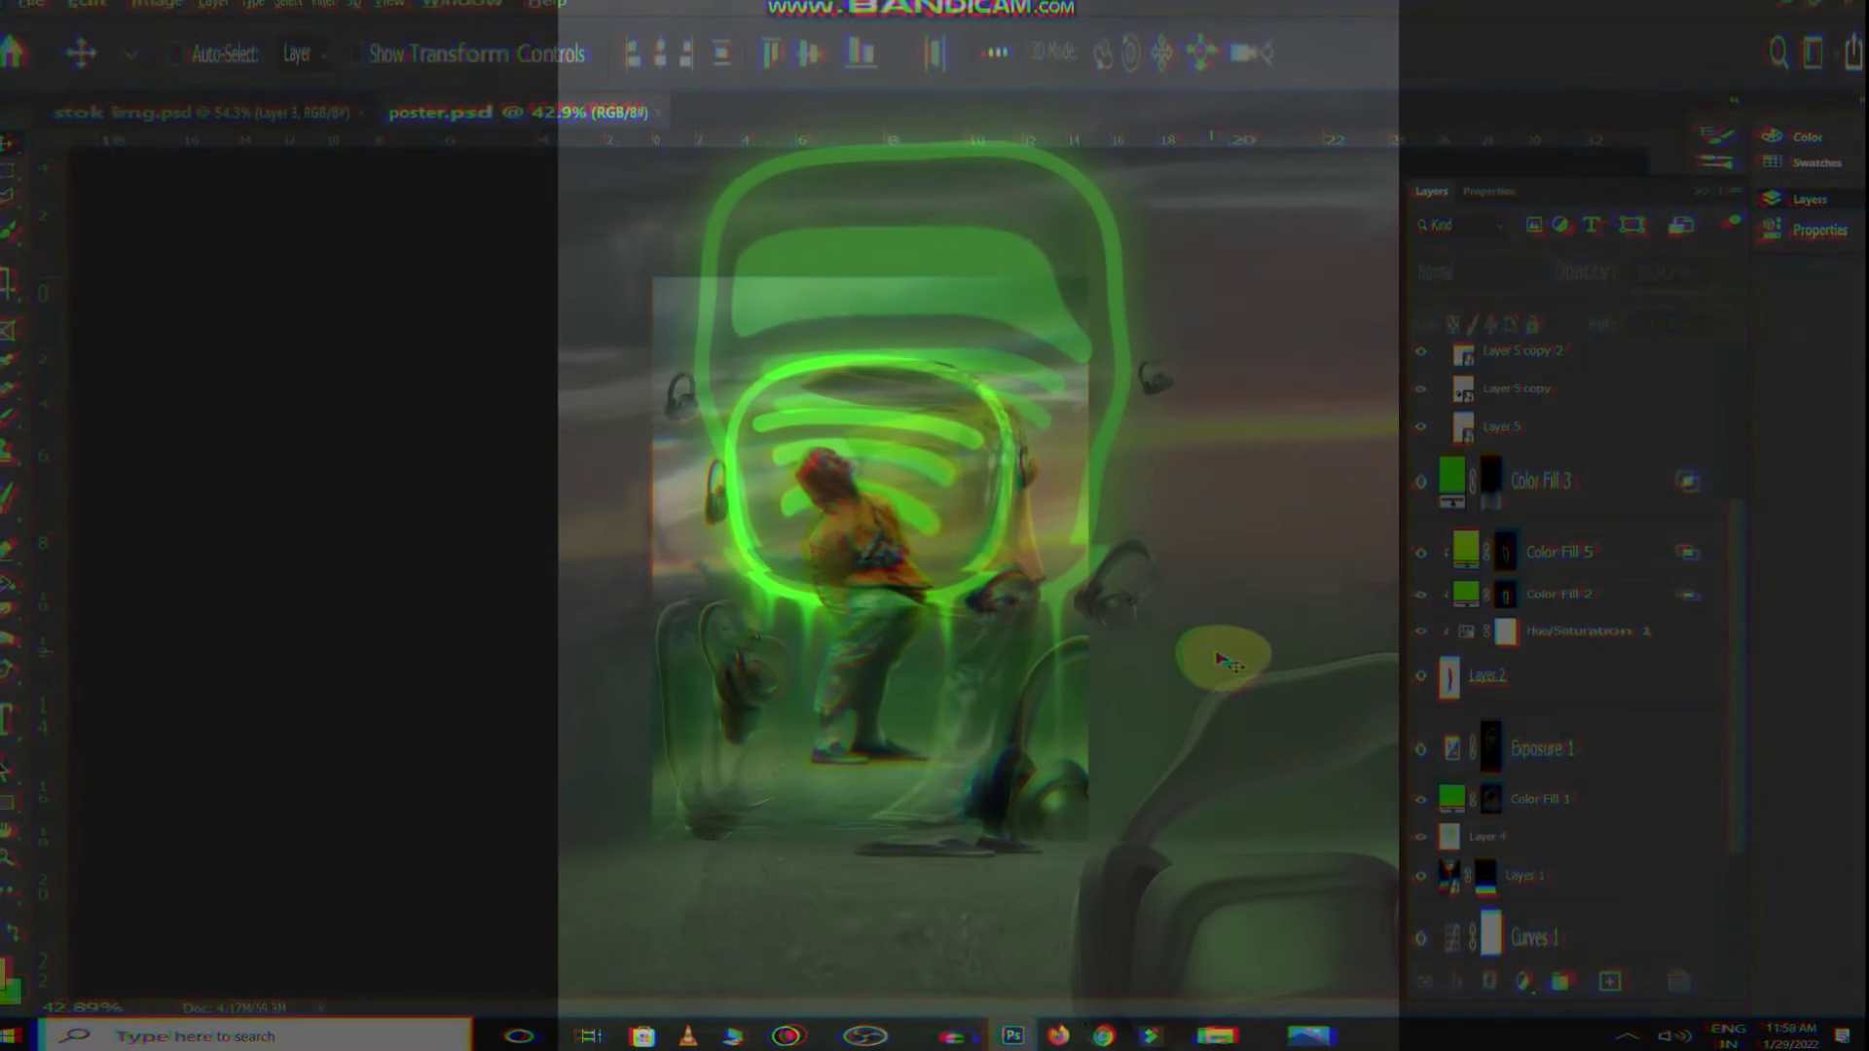